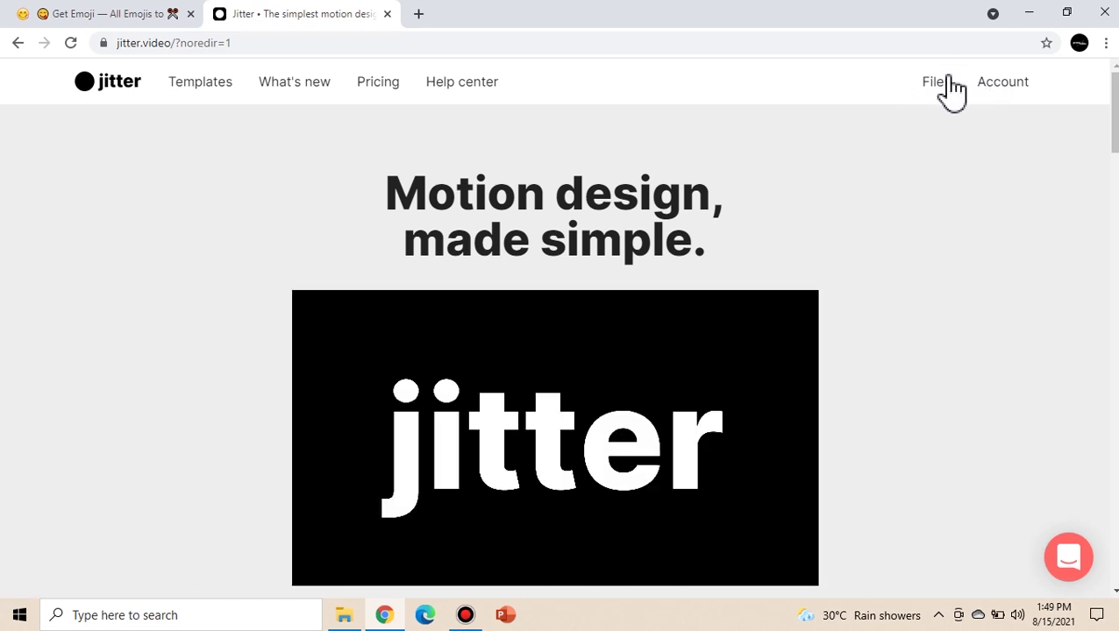
Open the example templates gallery and look through the available animation templates.
{"action": "left_click", "coordinate": [942, 84]}
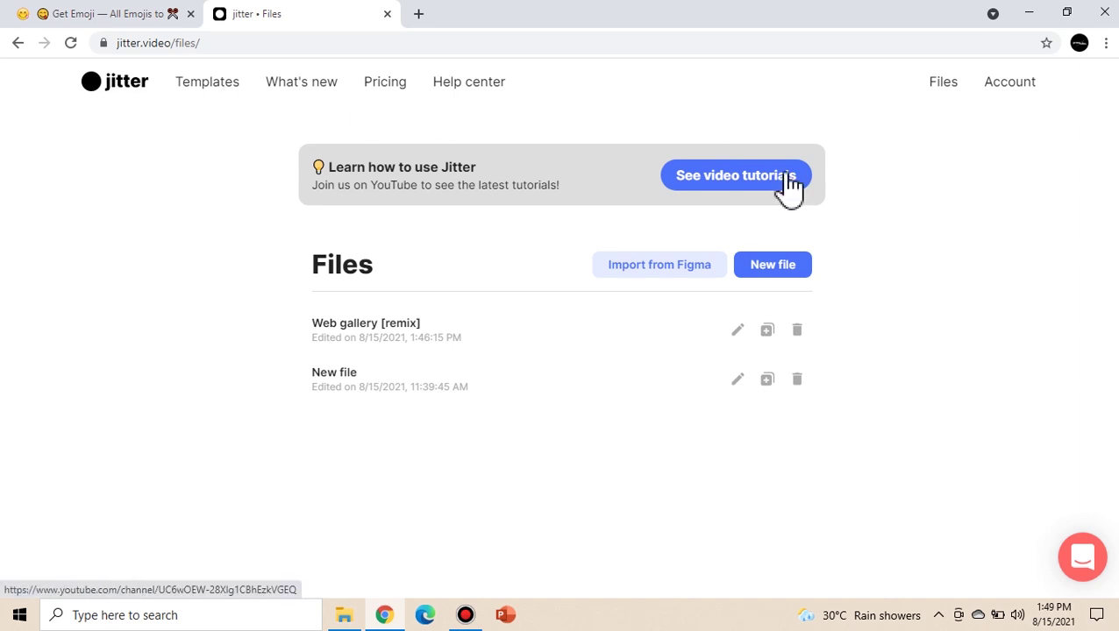
{"action": "left_click", "coordinate": [215, 88]}
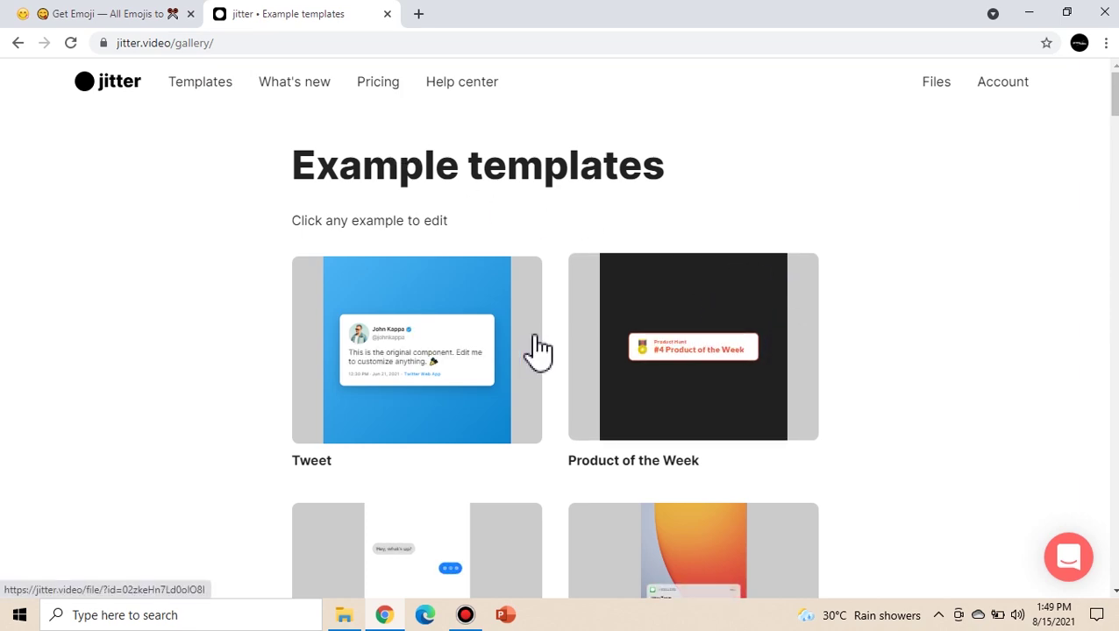
{"action": "scroll", "coordinate": [712, 404], "scroll_direction": "down", "scroll_amount": 3}
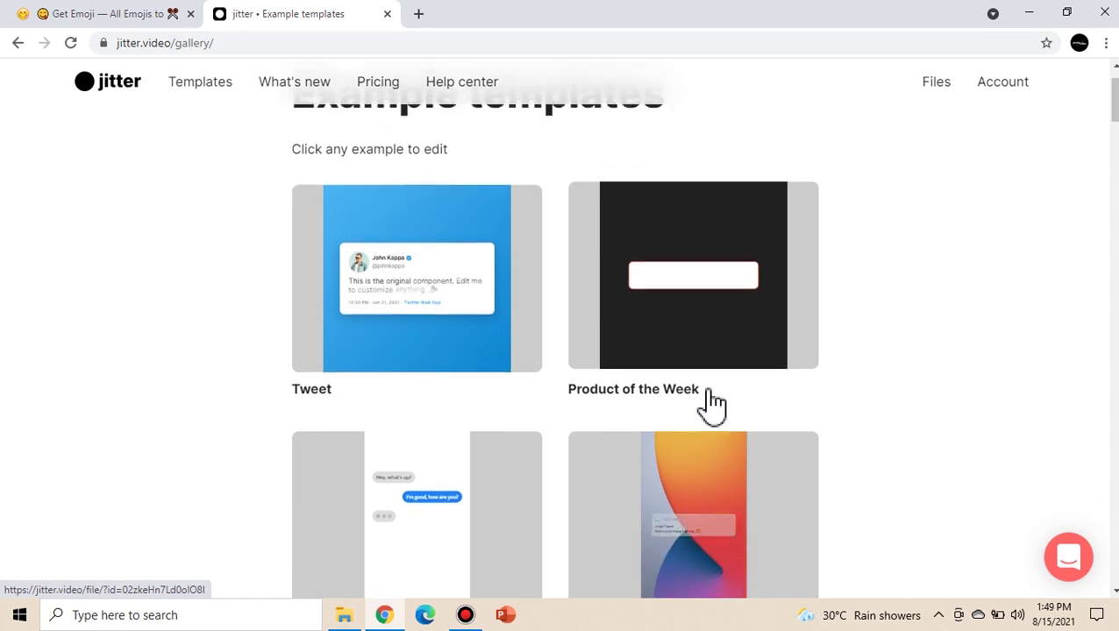
{"action": "scroll", "coordinate": [712, 404], "scroll_direction": "down", "scroll_amount": 1}
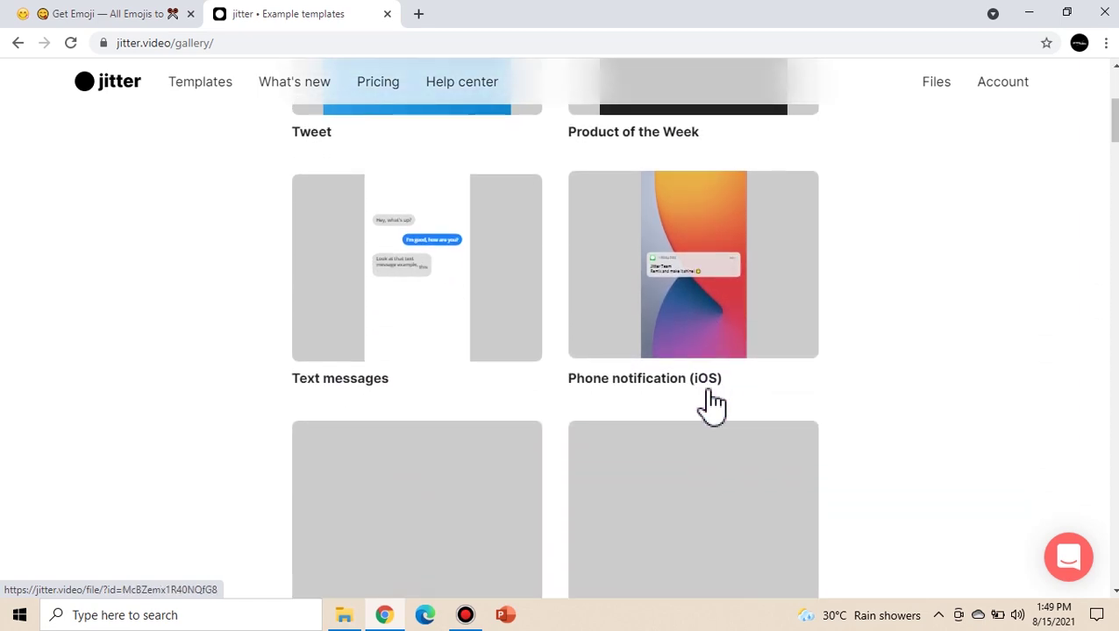
{"action": "scroll", "coordinate": [711, 404], "scroll_direction": "down", "scroll_amount": 5}
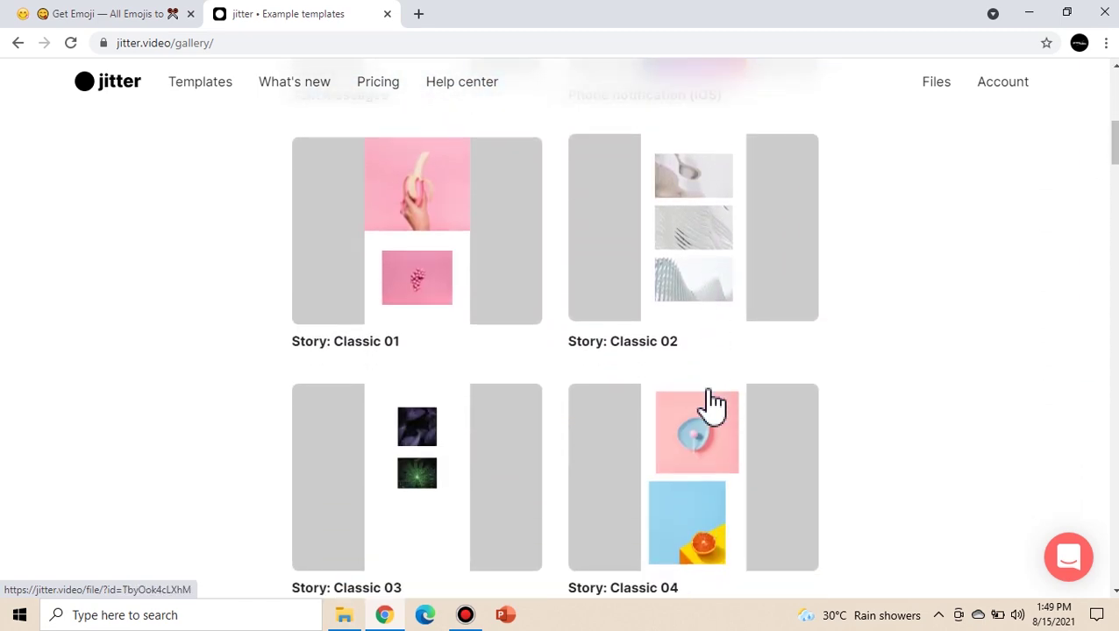
{"action": "scroll", "coordinate": [712, 404], "scroll_direction": "down", "scroll_amount": 4}
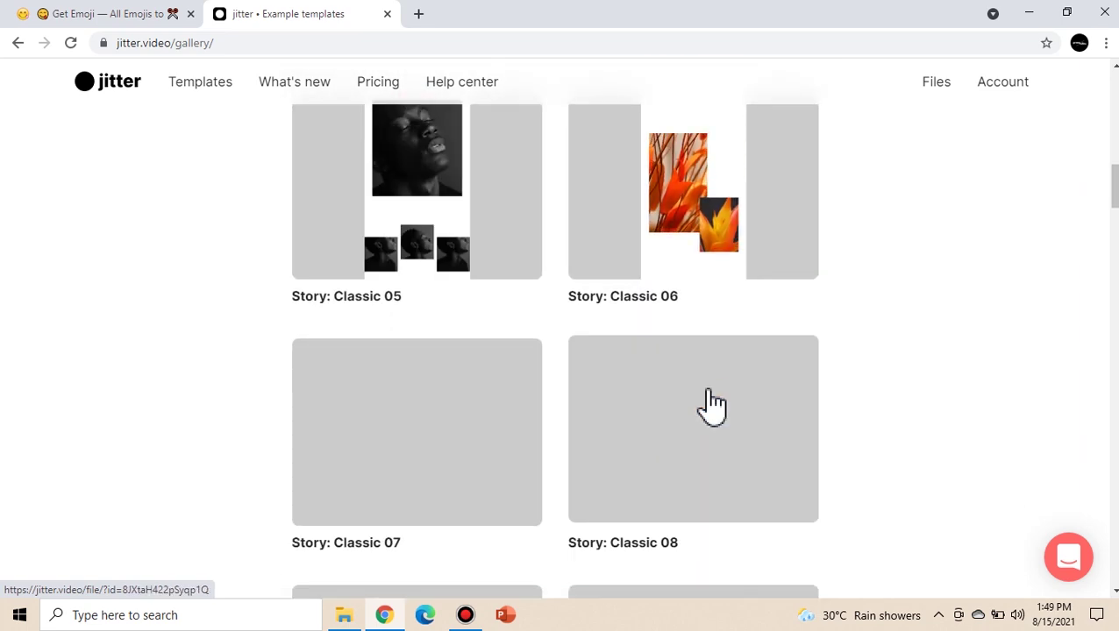
{"action": "scroll", "coordinate": [712, 404], "scroll_direction": "down", "scroll_amount": 1}
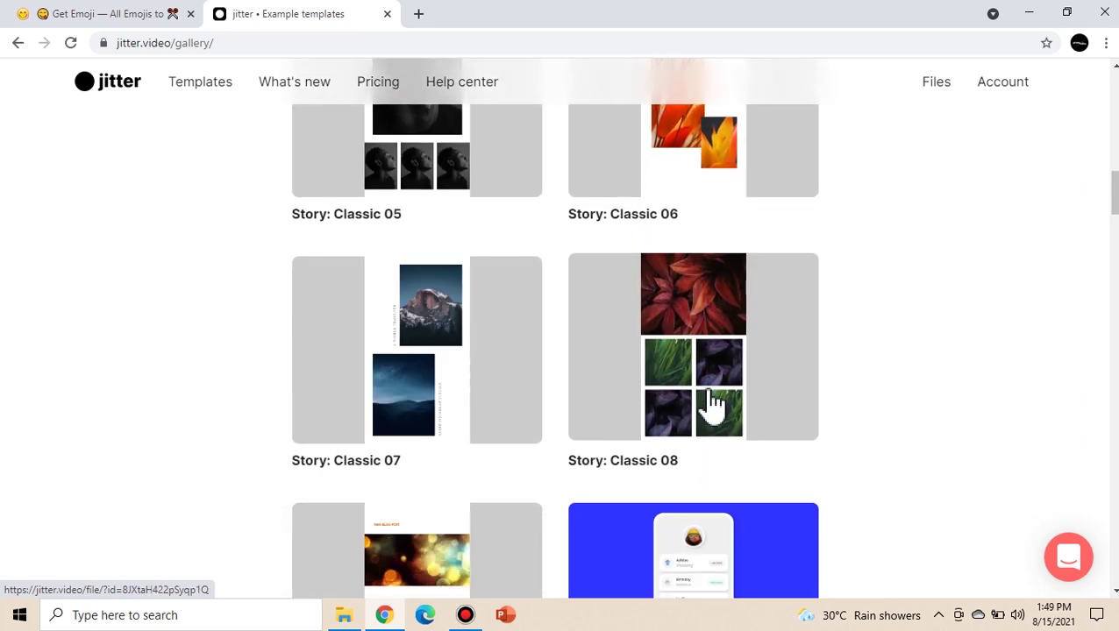
{"action": "scroll", "coordinate": [712, 404], "scroll_direction": "down", "scroll_amount": 3}
{"action": "scroll", "coordinate": [712, 404], "scroll_direction": "down", "scroll_amount": 2}
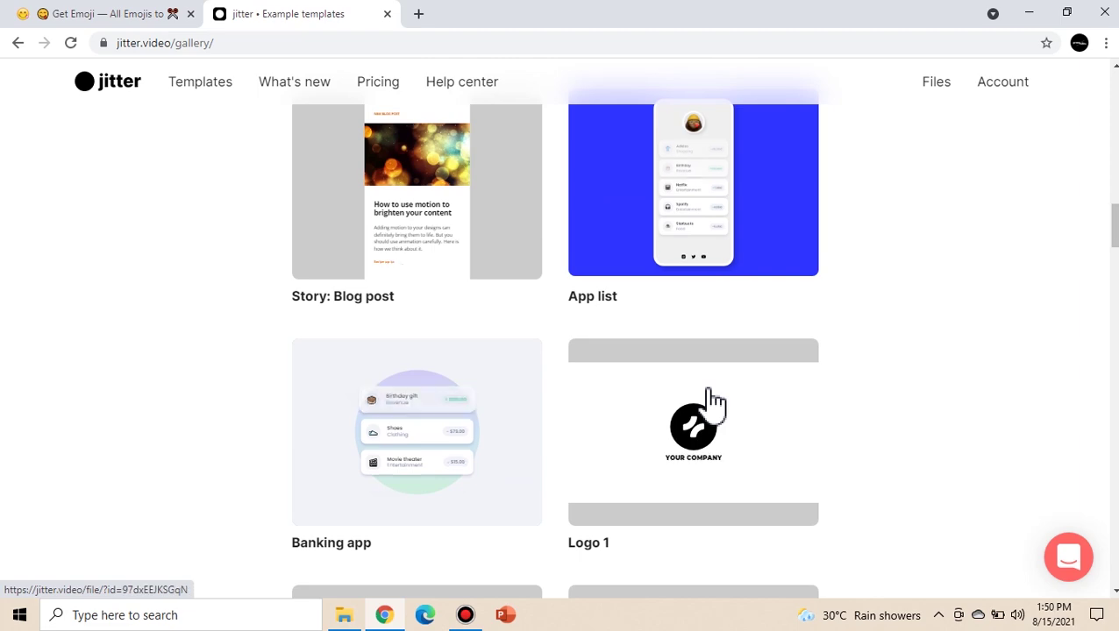
{"action": "scroll", "coordinate": [712, 404], "scroll_direction": "down", "scroll_amount": 1}
{"action": "scroll", "coordinate": [711, 404], "scroll_direction": "down", "scroll_amount": 3}
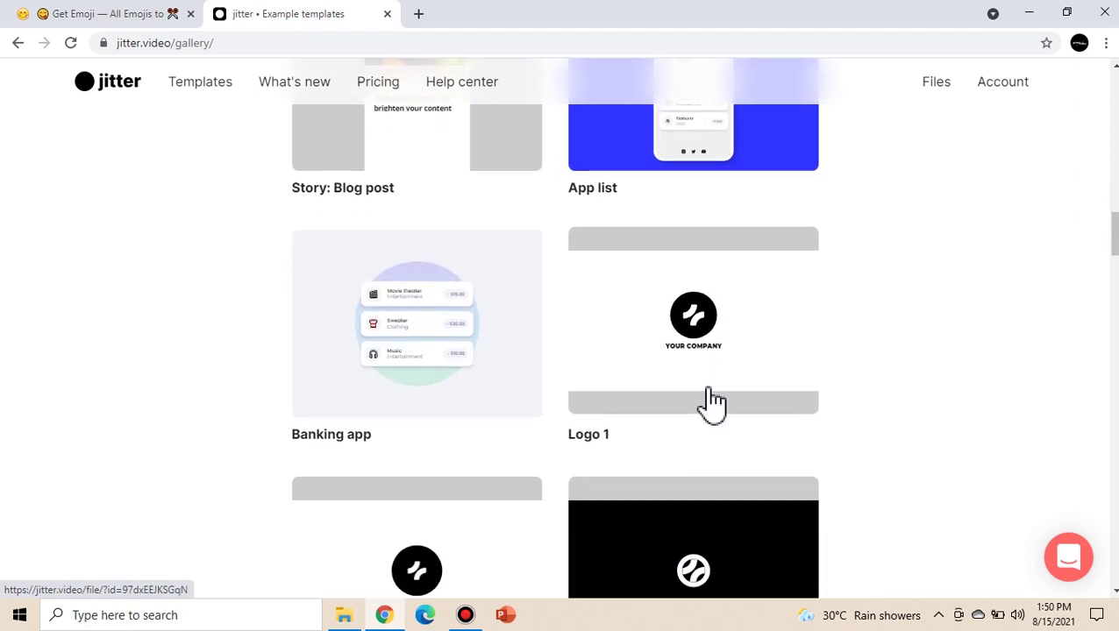
{"action": "scroll", "coordinate": [712, 404], "scroll_direction": "down", "scroll_amount": 6}
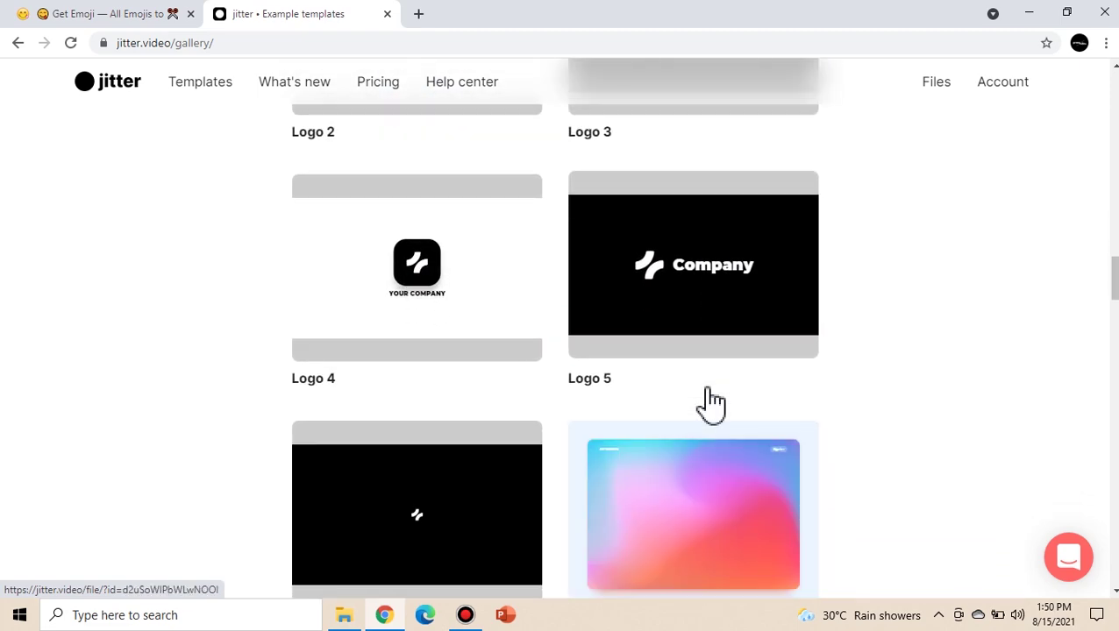
{"action": "scroll", "coordinate": [712, 404], "scroll_direction": "down", "scroll_amount": 1}
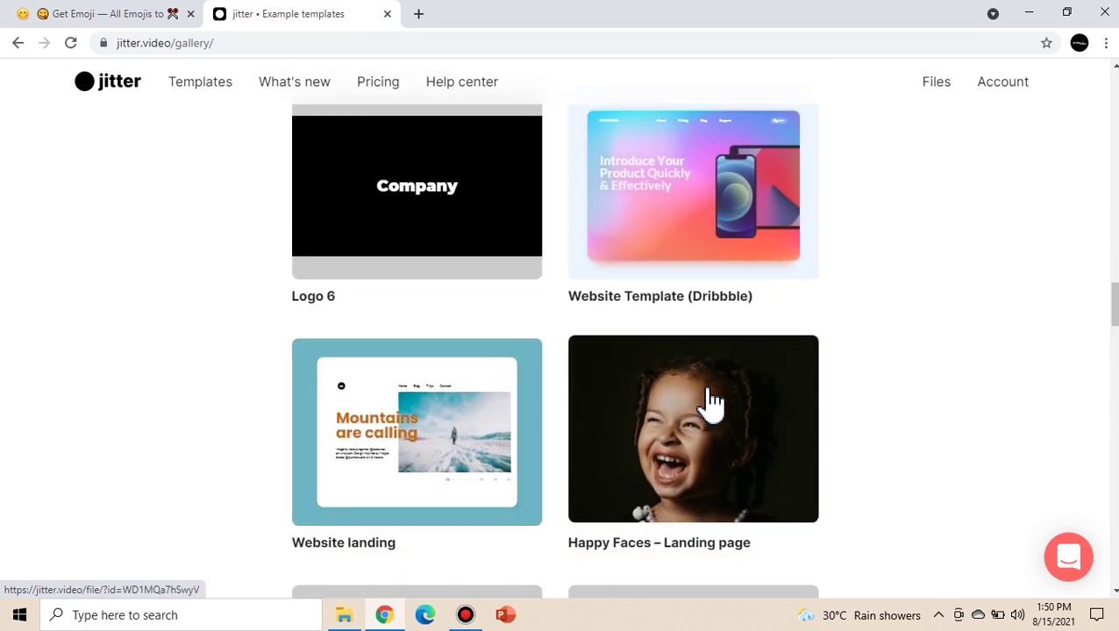
{"action": "scroll", "coordinate": [712, 401], "scroll_direction": "down", "scroll_amount": 3}
{"action": "scroll", "coordinate": [712, 401], "scroll_direction": "down", "scroll_amount": 3}
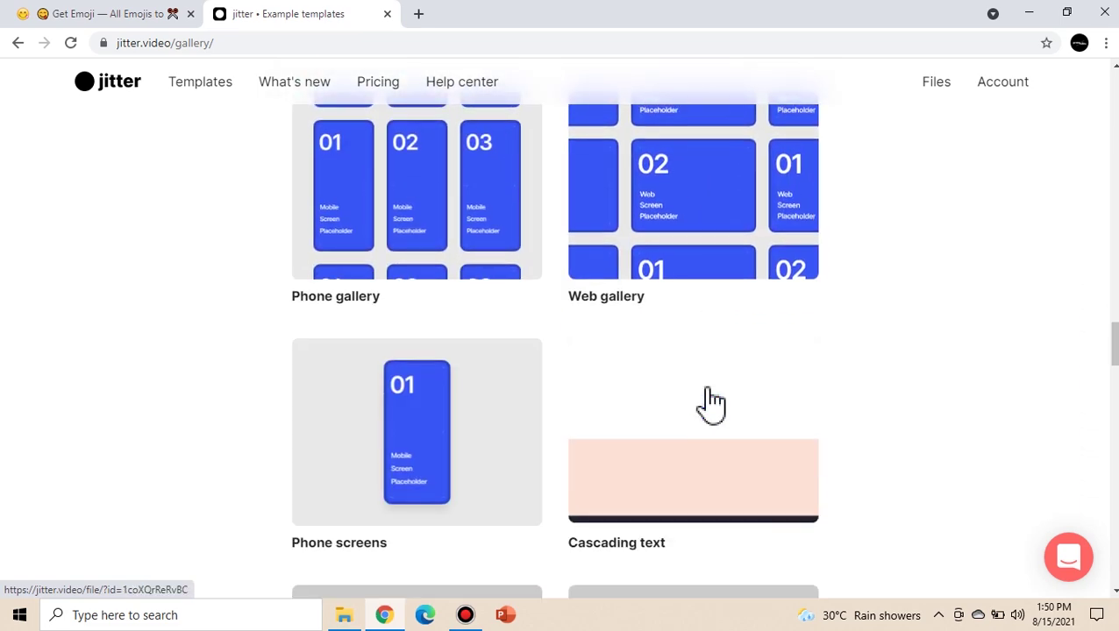
{"action": "scroll", "coordinate": [711, 404], "scroll_direction": "down", "scroll_amount": 2}
{"action": "scroll", "coordinate": [712, 404], "scroll_direction": "down", "scroll_amount": 3}
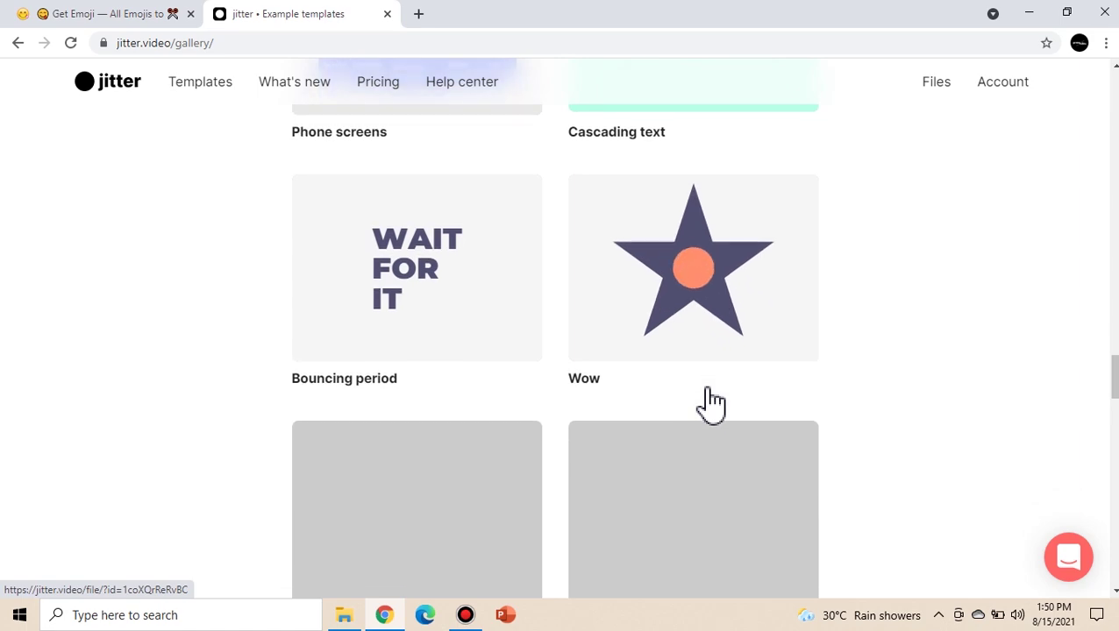
{"action": "scroll", "coordinate": [712, 404], "scroll_direction": "down", "scroll_amount": 7}
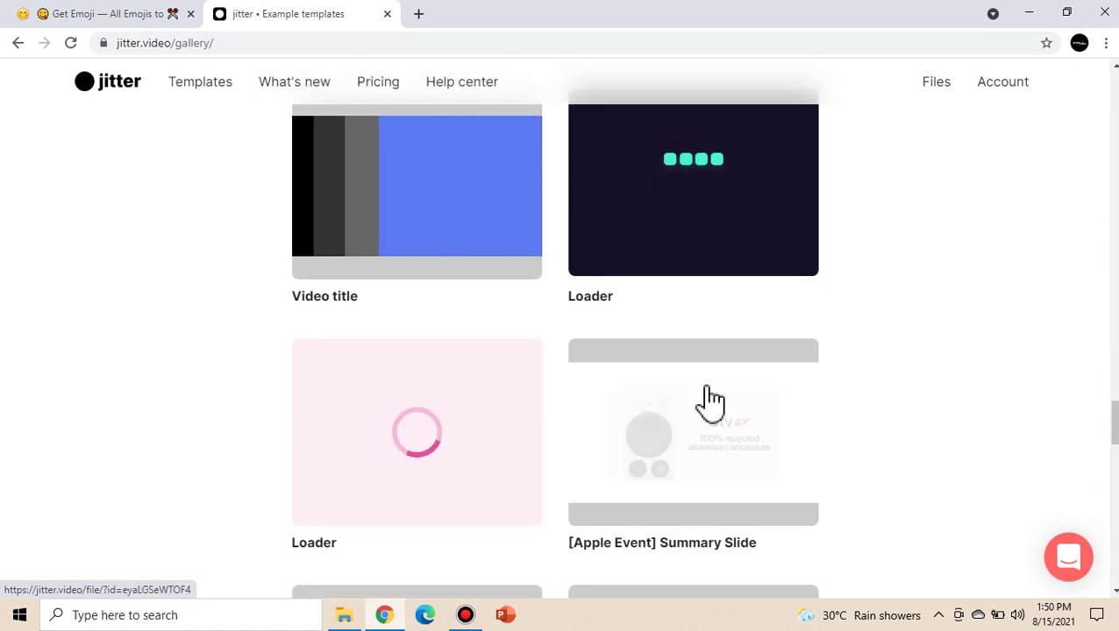
{"action": "scroll", "coordinate": [712, 402], "scroll_direction": "up", "scroll_amount": 17}
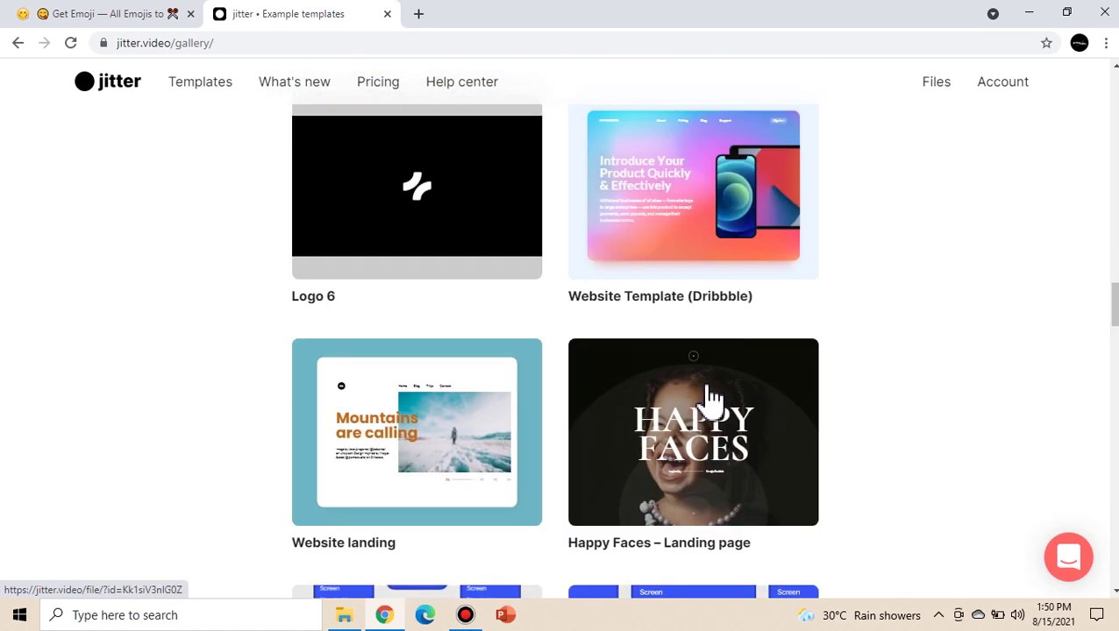
{"action": "scroll", "coordinate": [711, 402], "scroll_direction": "up", "scroll_amount": 18}
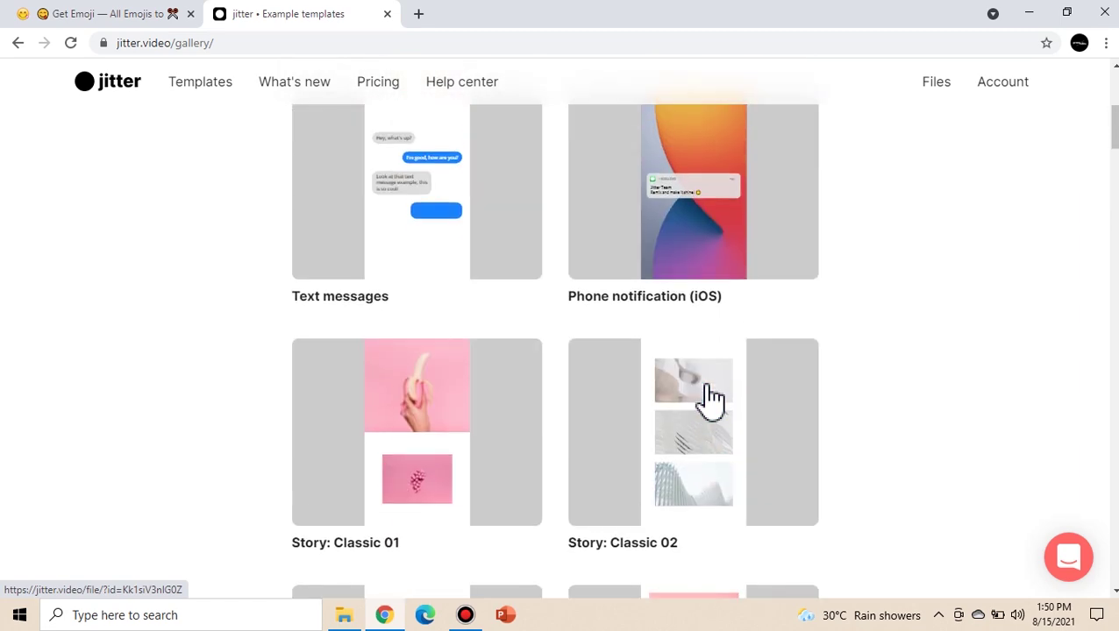
{"action": "scroll", "coordinate": [712, 401], "scroll_direction": "up", "scroll_amount": 5}
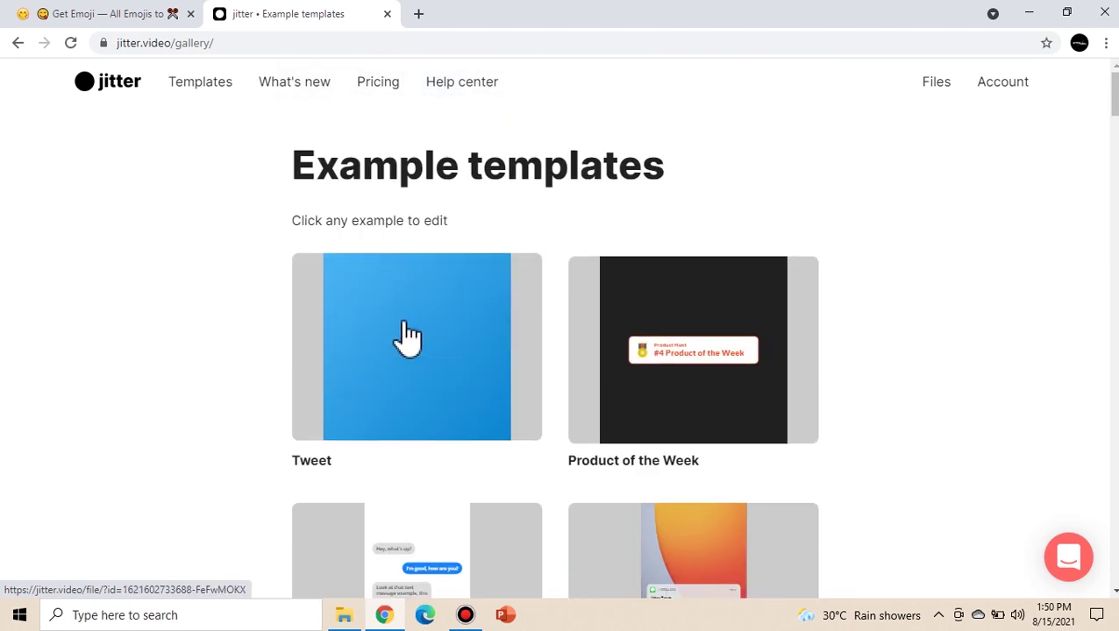
Open the Tweet template, with its layer tree collapsed, for editing in Design mode.
{"action": "left_click", "coordinate": [410, 337]}
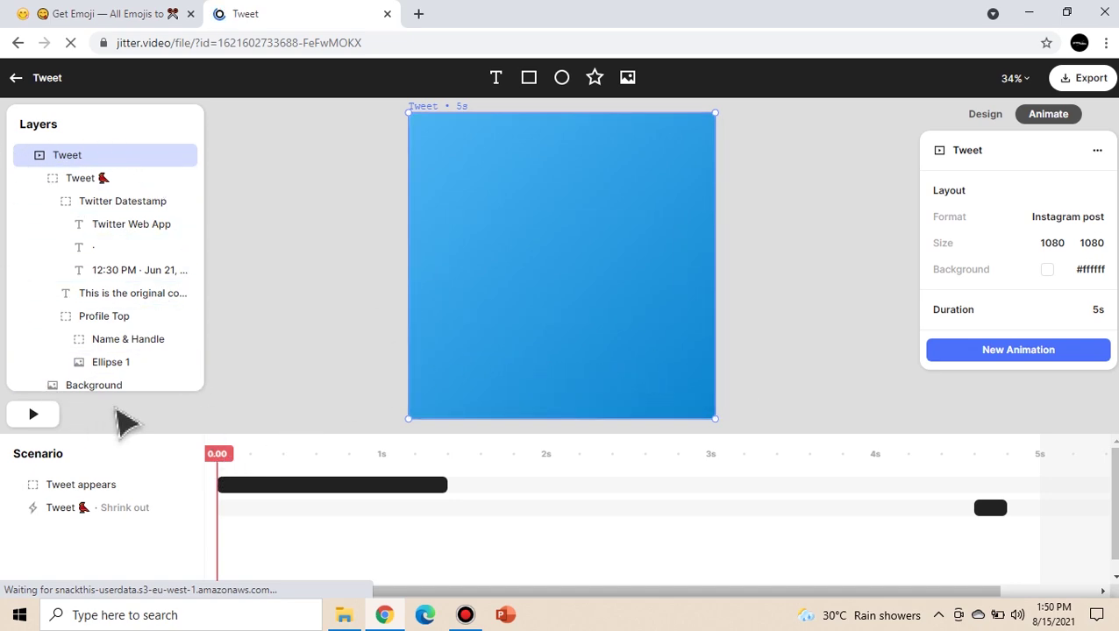
{"action": "left_click", "coordinate": [24, 158]}
{"action": "left_click", "coordinate": [25, 196]}
{"action": "left_click", "coordinate": [25, 196]}
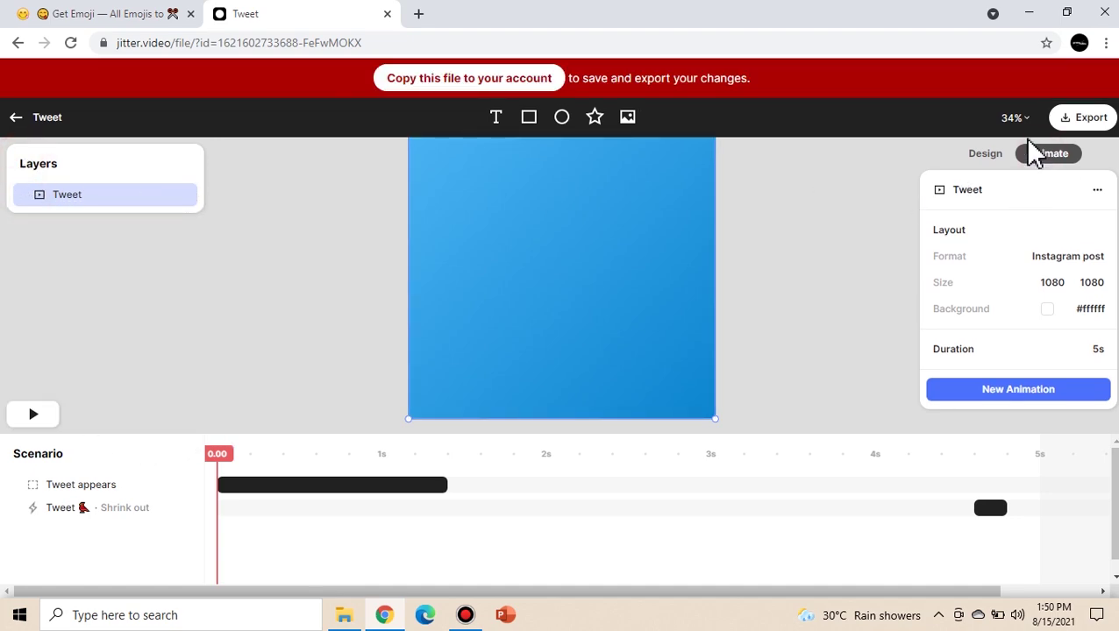
{"action": "left_click", "coordinate": [975, 155]}
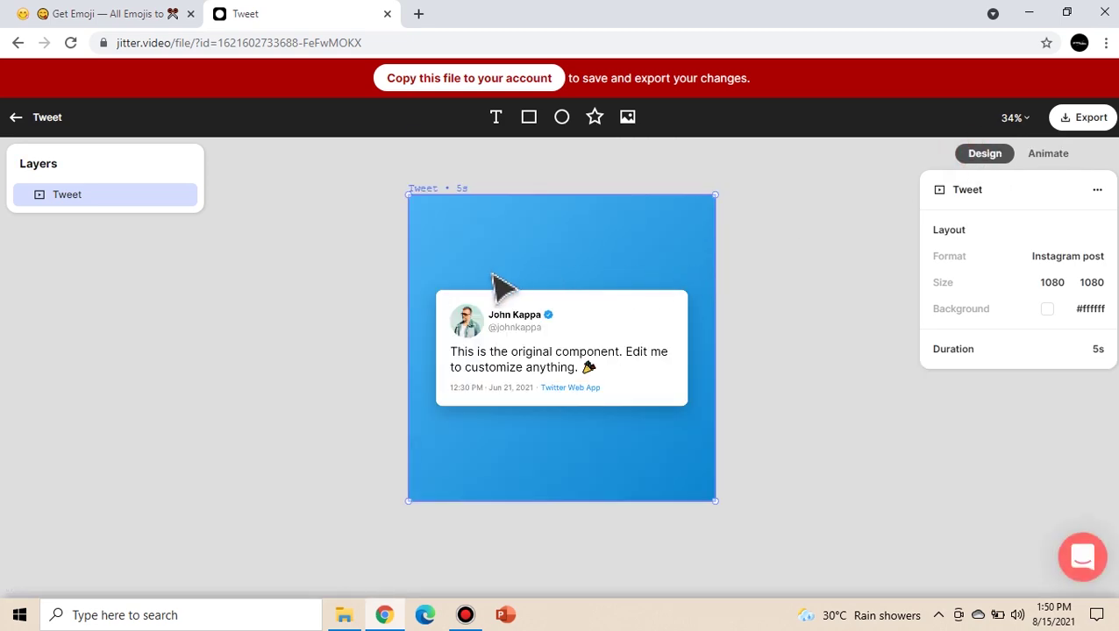
Replace the tweet's profile picture (Ellipse 1) with the LOGO image and set its corner radius to 100.
{"action": "left_click", "coordinate": [473, 321]}
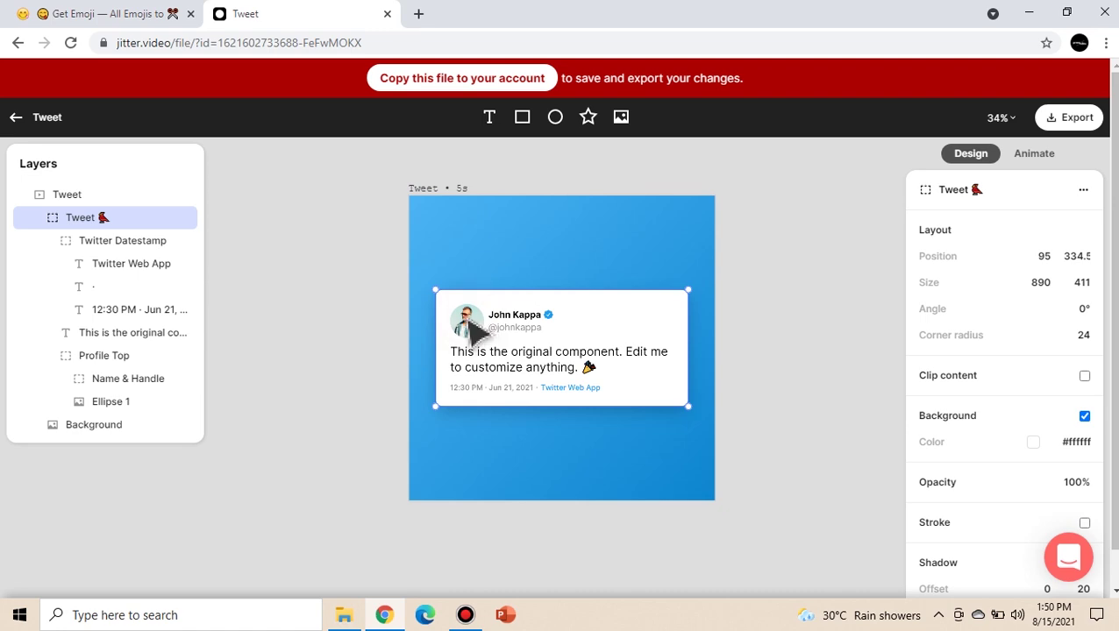
{"action": "left_click", "coordinate": [123, 401]}
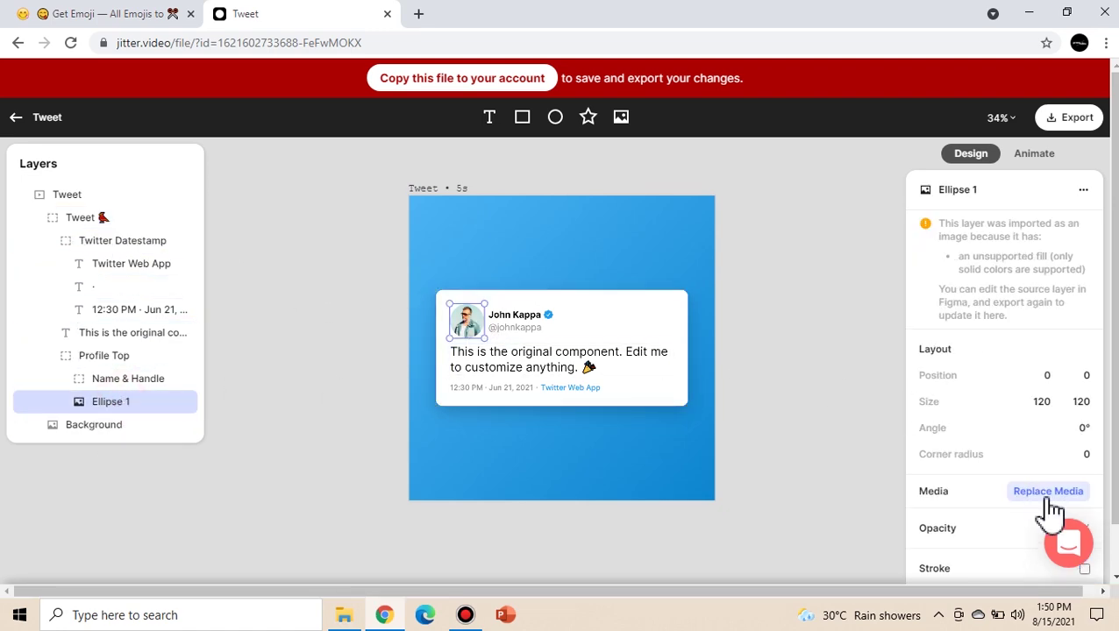
{"action": "left_click", "coordinate": [1061, 494]}
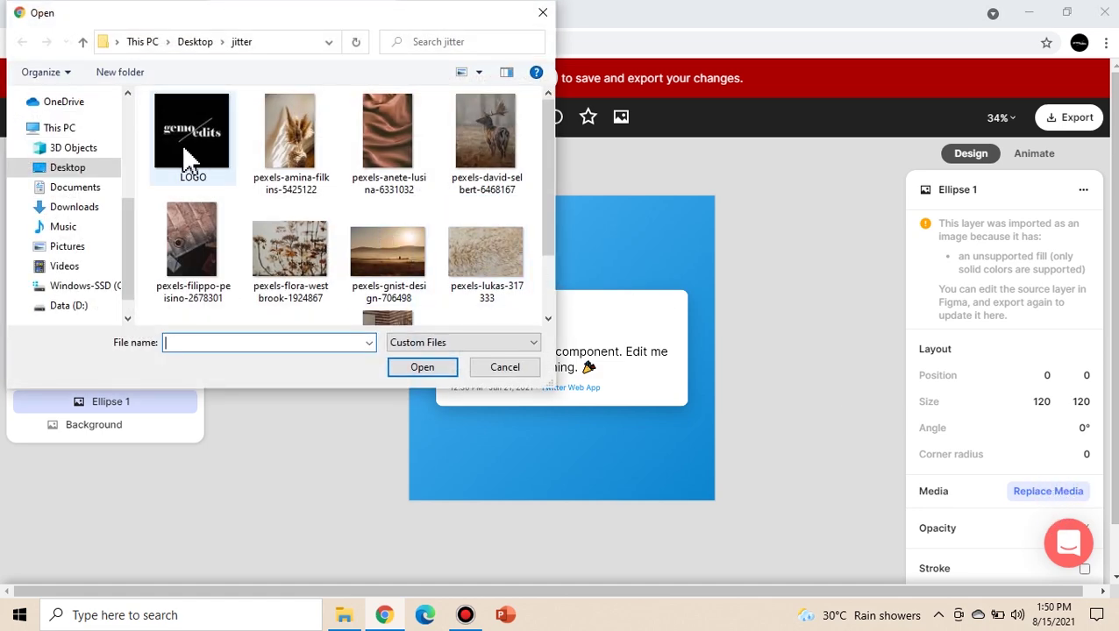
{"action": "double_click", "coordinate": [186, 156]}
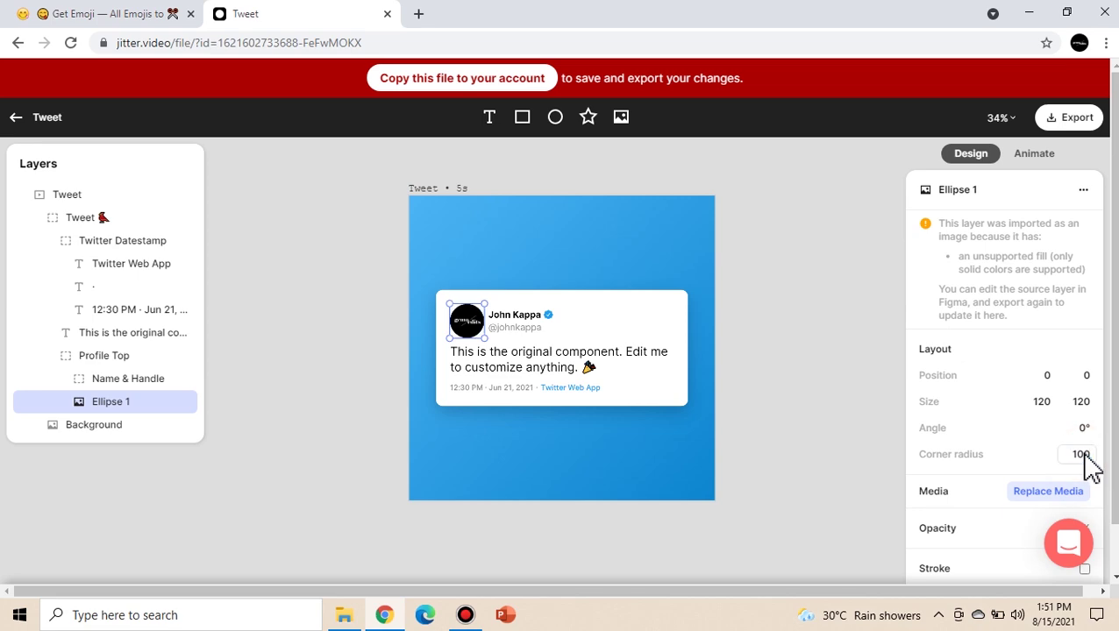
{"action": "left_click", "coordinate": [380, 332]}
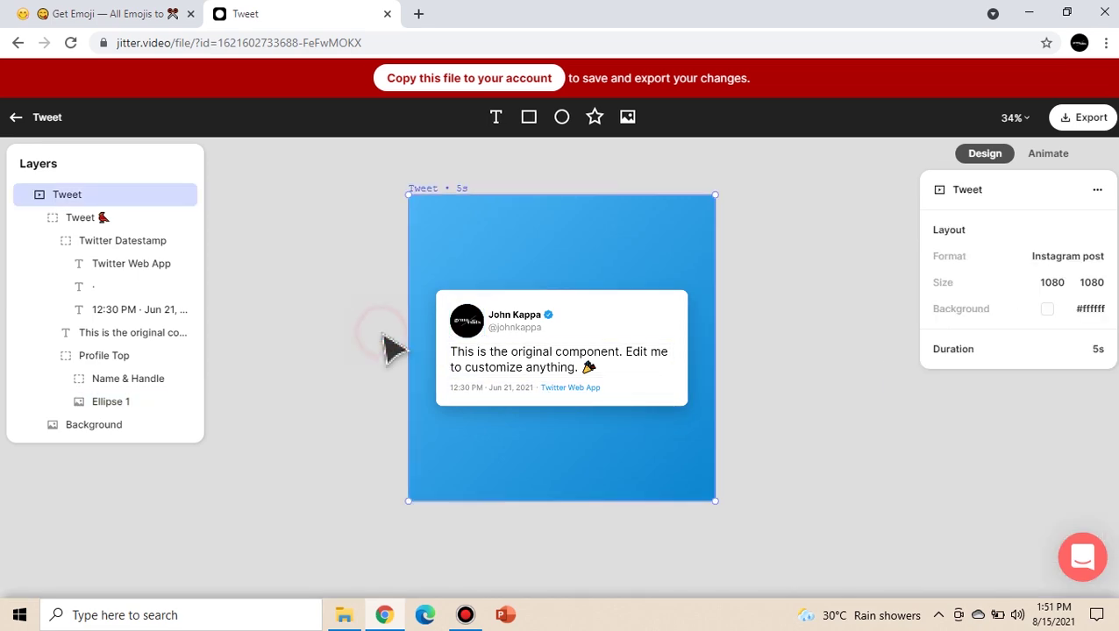
{"action": "left_click", "coordinate": [507, 356]}
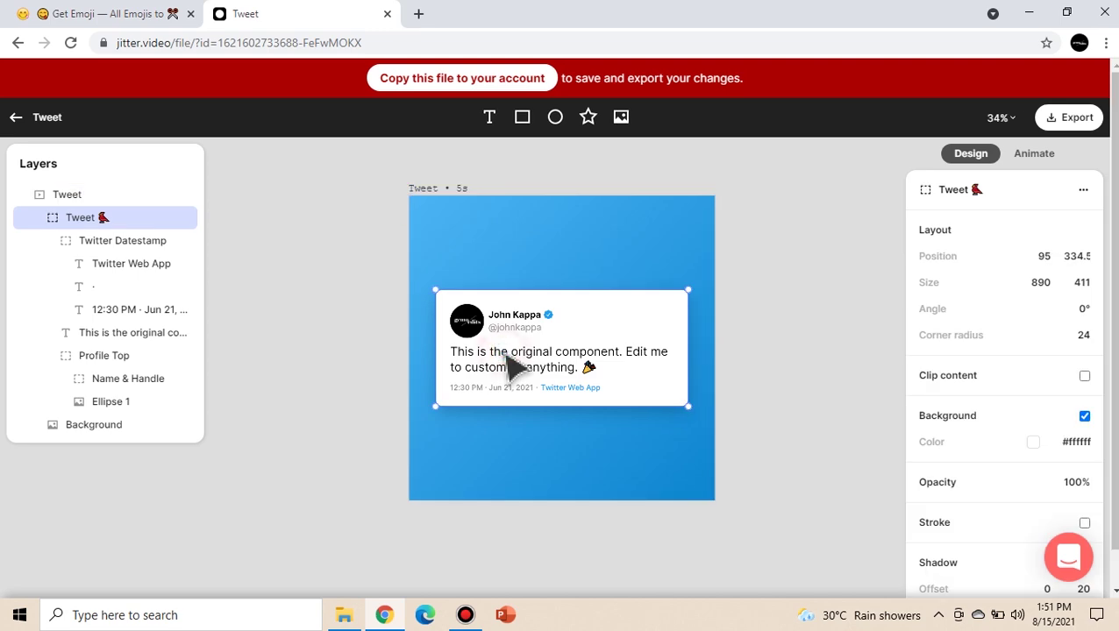
{"action": "left_click", "coordinate": [123, 380]}
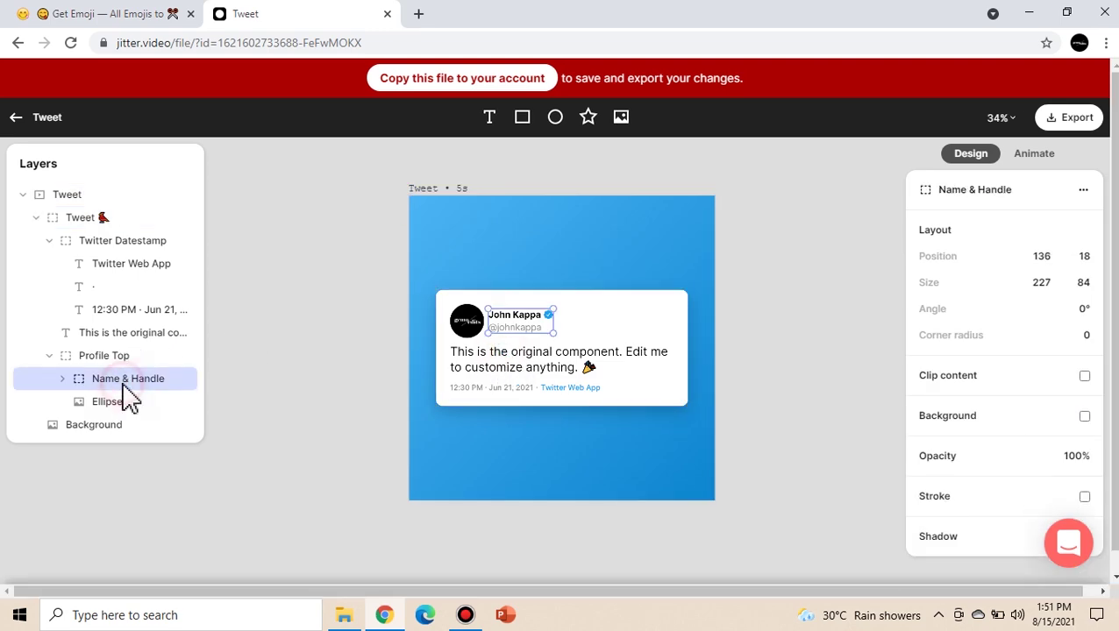
{"action": "double_click", "coordinate": [529, 327]}
{"action": "left_click", "coordinate": [1009, 355]}
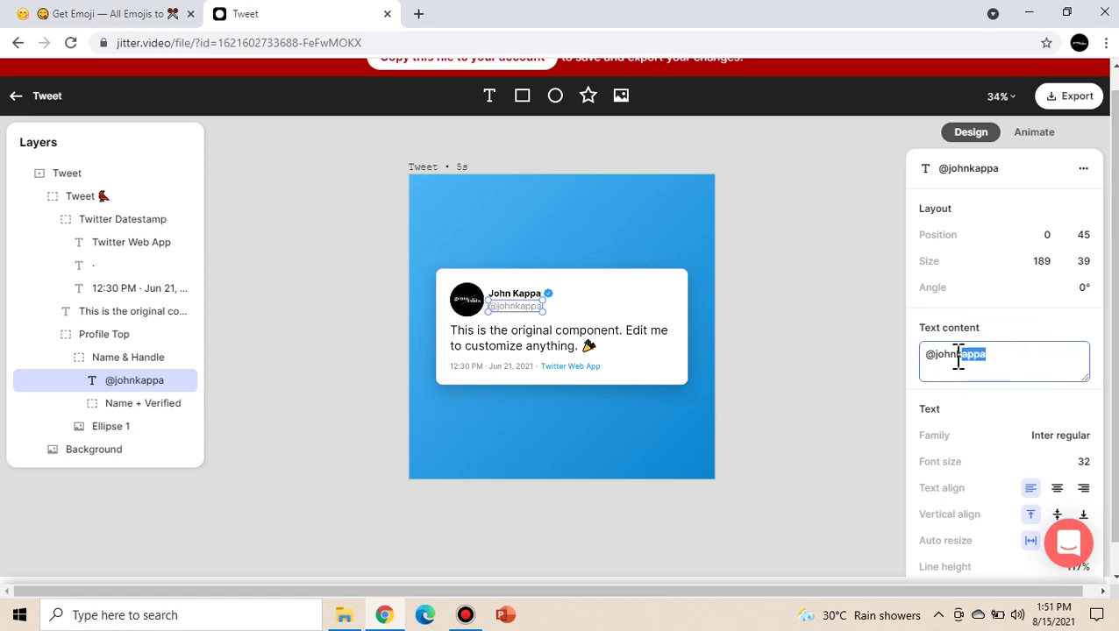
{"action": "key", "text": "BackSpace"}
{"action": "left_click", "coordinate": [527, 291]}
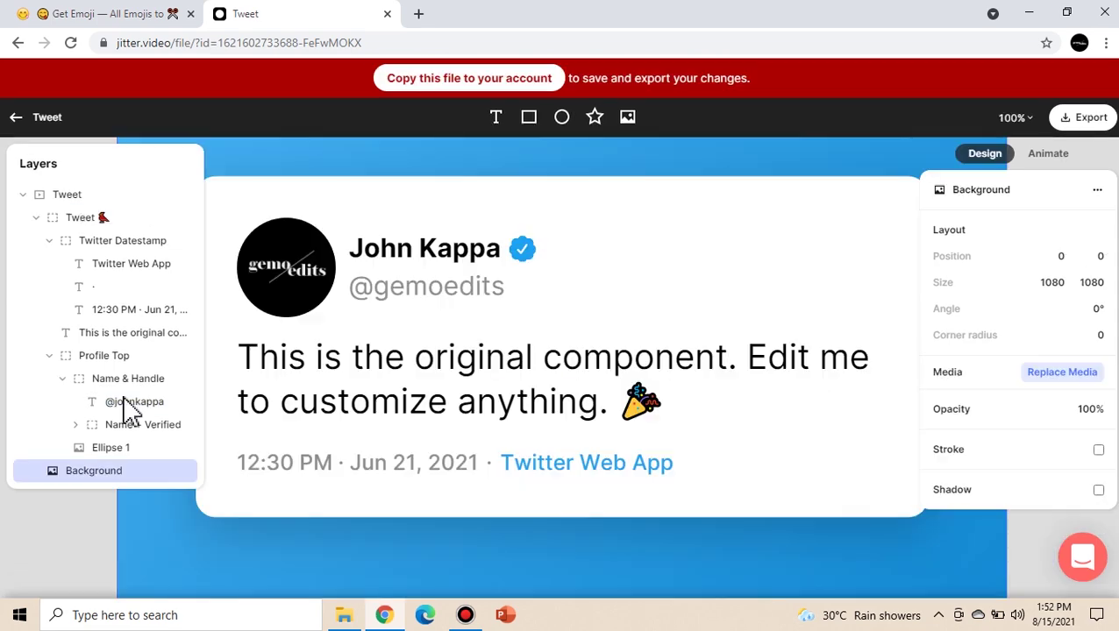
Change the display name beside the verified badge in the tweet card to "Gemo Edits".
{"action": "left_click", "coordinate": [132, 403]}
{"action": "left_click", "coordinate": [128, 380]}
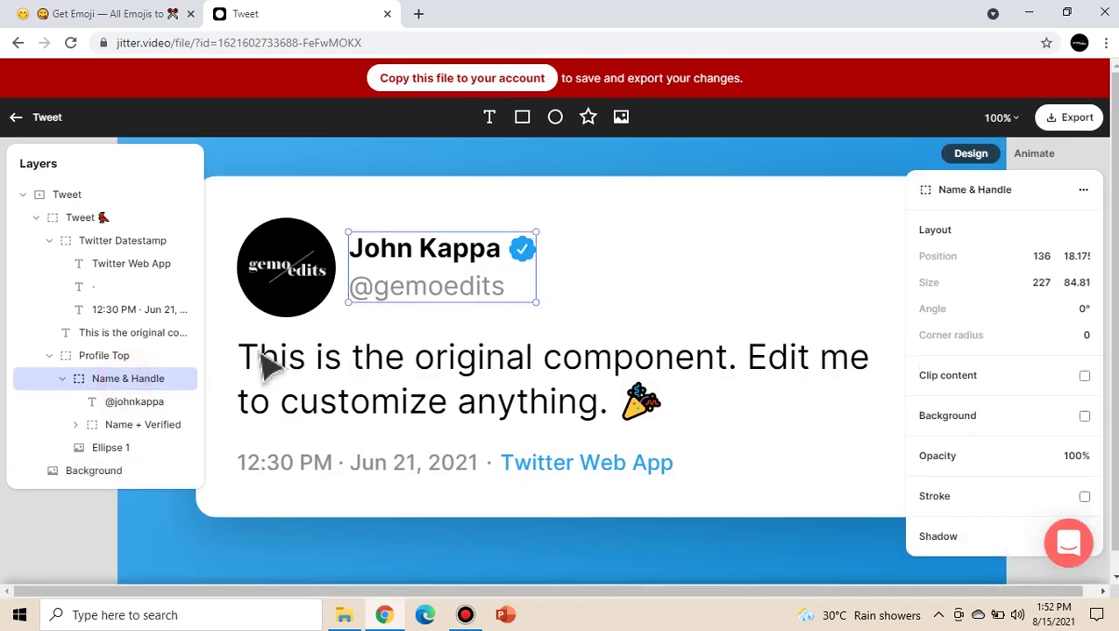
{"action": "left_click", "coordinate": [459, 254]}
{"action": "left_click", "coordinate": [475, 253]}
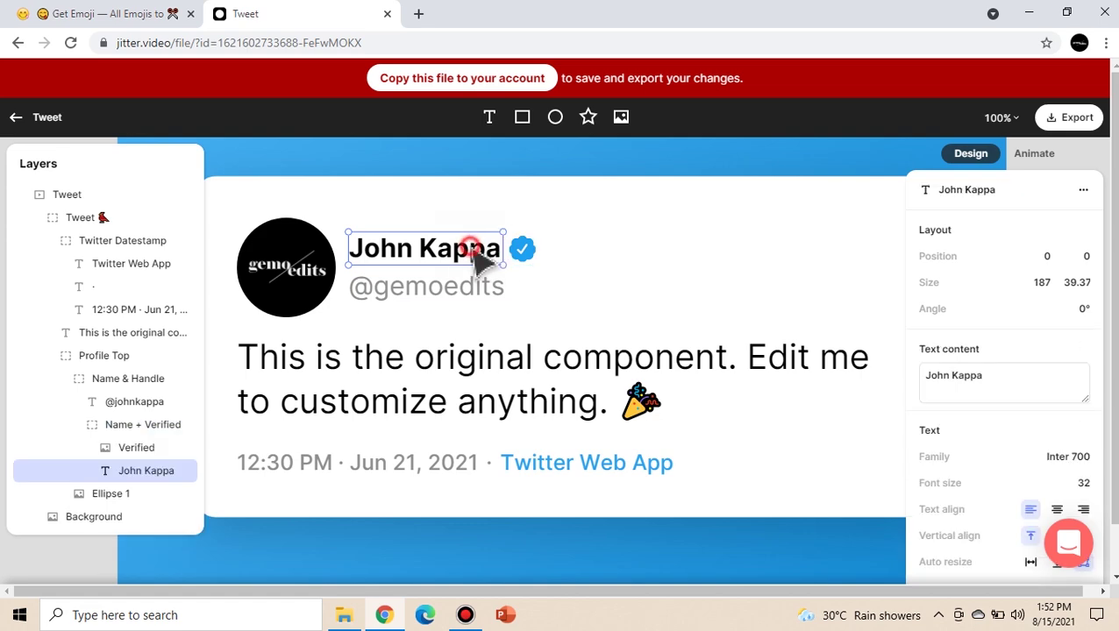
{"action": "left_click_drag", "start_coordinate": [987, 375], "coordinate": [928, 378]}
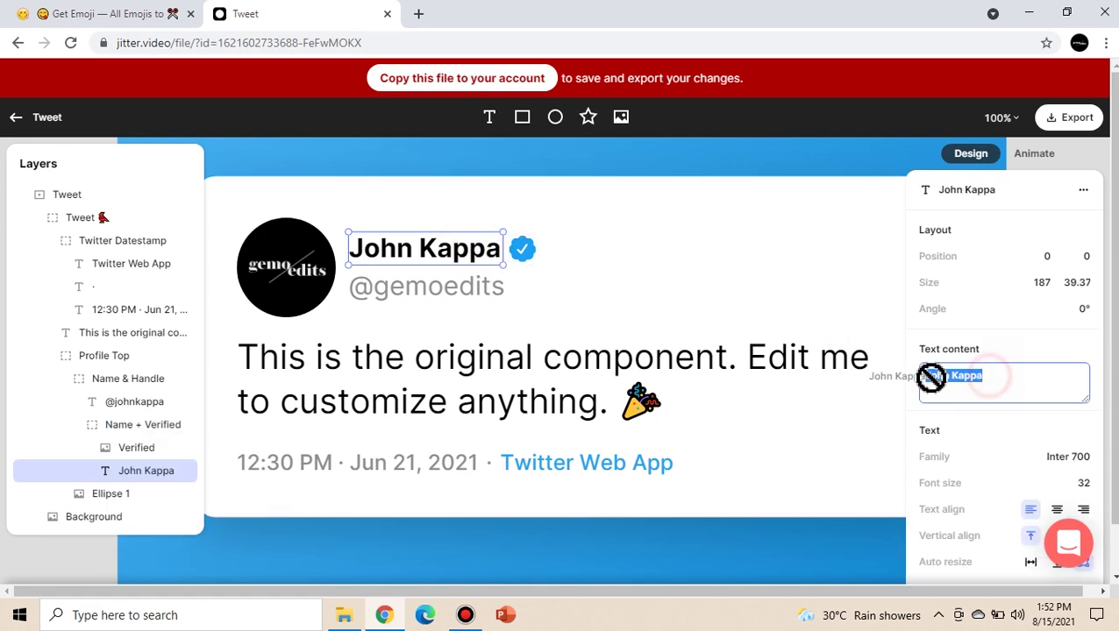
{"action": "type", "text": "Gemo"}
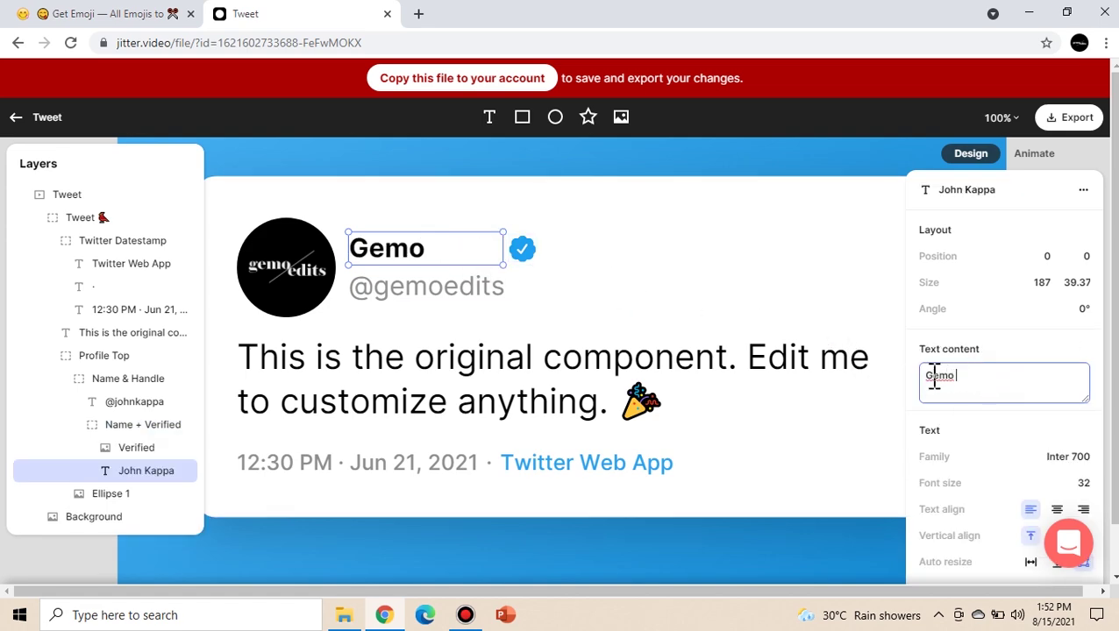
{"action": "type", "text": " Edits"}
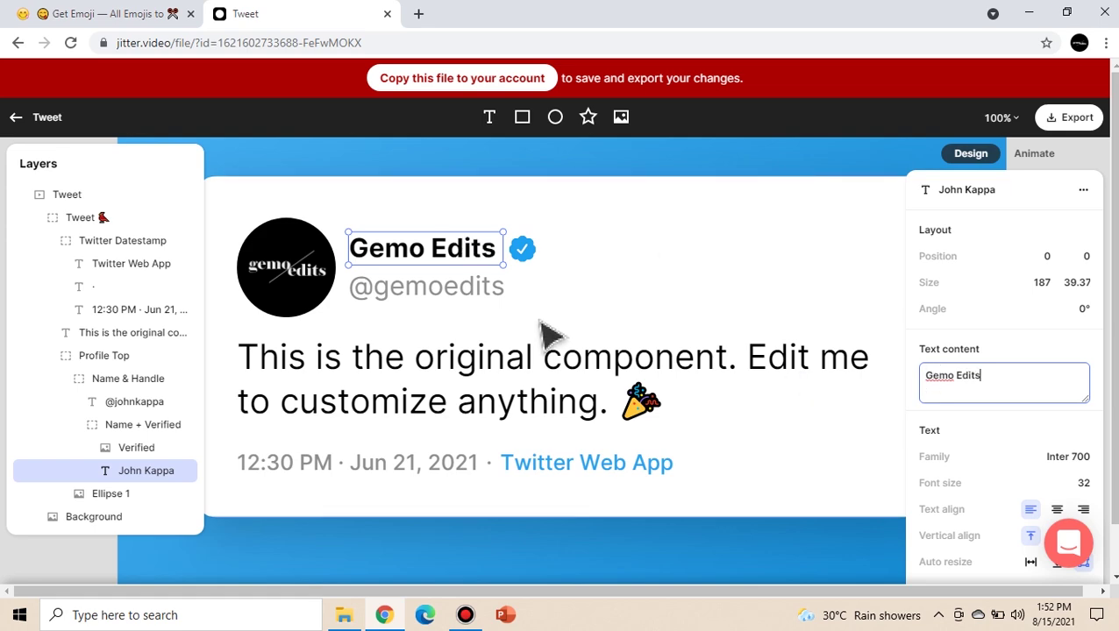
{"action": "scroll", "coordinate": [545, 337], "scroll_direction": "down", "scroll_amount": 3}
{"action": "scroll", "coordinate": [659, 270], "scroll_direction": "up", "scroll_amount": 1}
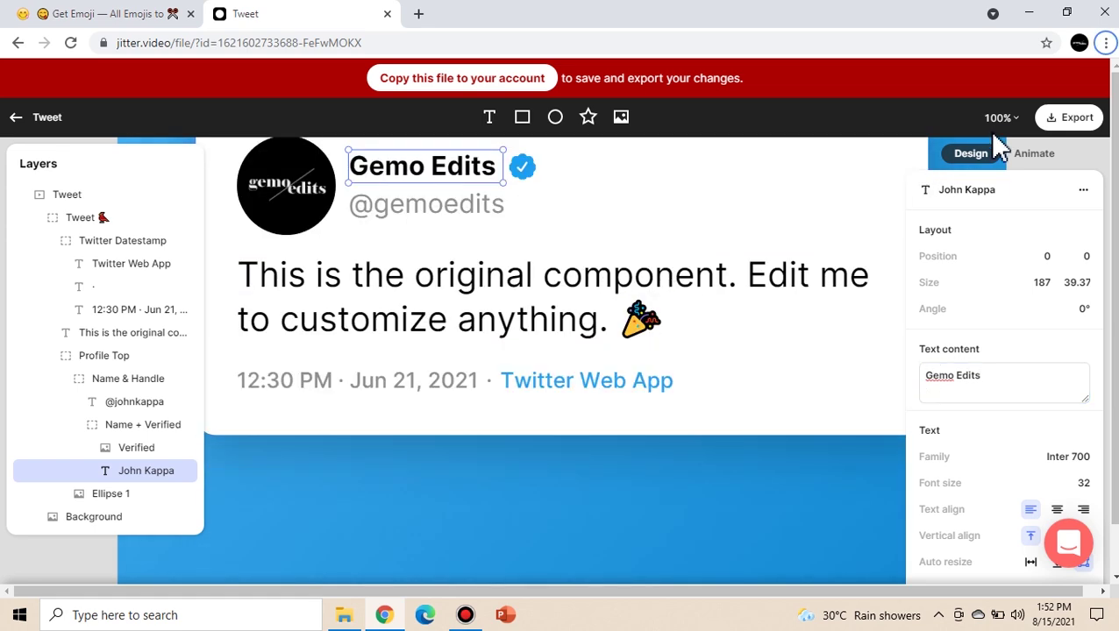
Replace the tweet's body text with "Susbcibe now for more videos and updates! Share this video now.".
{"action": "left_click", "coordinate": [1015, 120]}
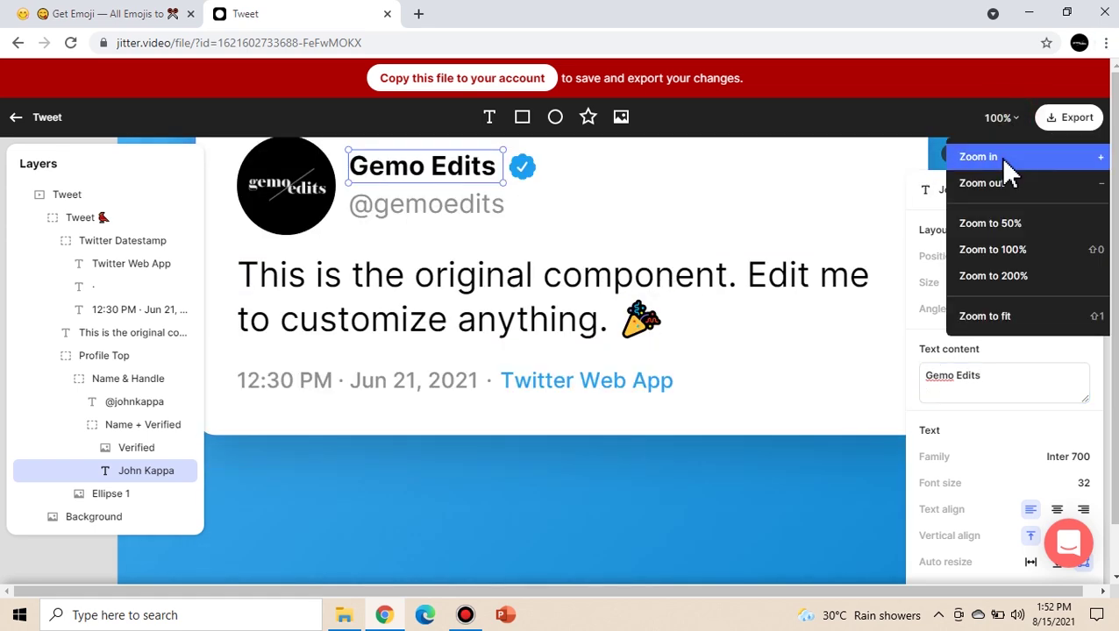
{"action": "left_click", "coordinate": [1015, 311]}
{"action": "scroll", "coordinate": [628, 253], "scroll_direction": "down", "scroll_amount": 1}
{"action": "key", "text": "alt"}
{"action": "scroll", "coordinate": [628, 254], "scroll_direction": "up", "scroll_amount": 2}
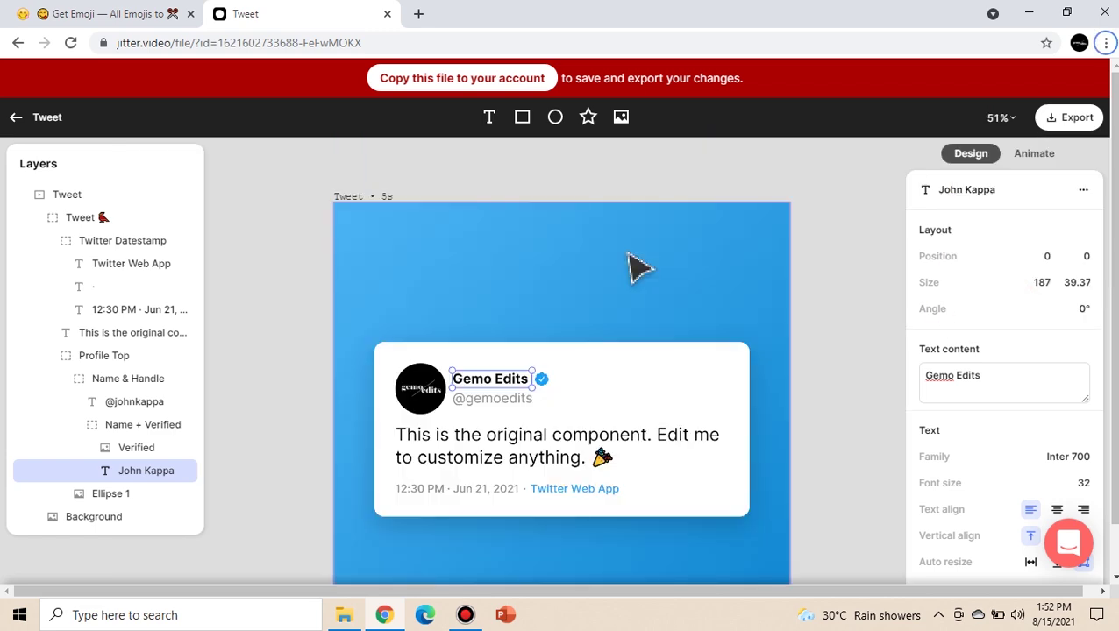
{"action": "scroll", "coordinate": [628, 254], "scroll_direction": "down", "scroll_amount": 1}
{"action": "left_click", "coordinate": [429, 373]}
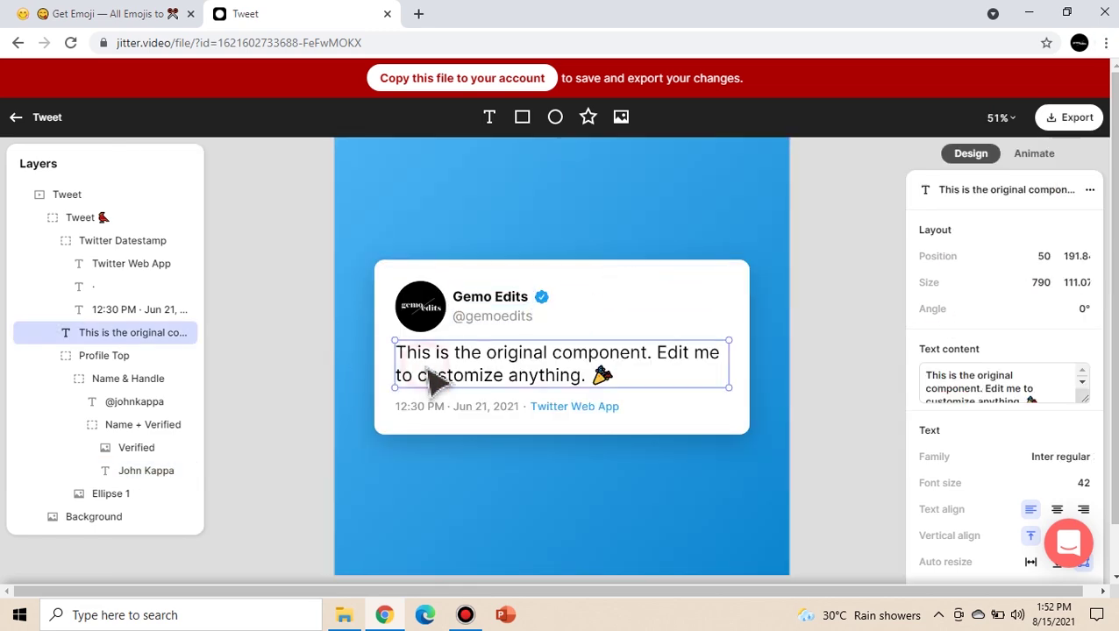
{"action": "left_click", "coordinate": [968, 391]}
{"action": "type", "text": "Susbcibe n"}
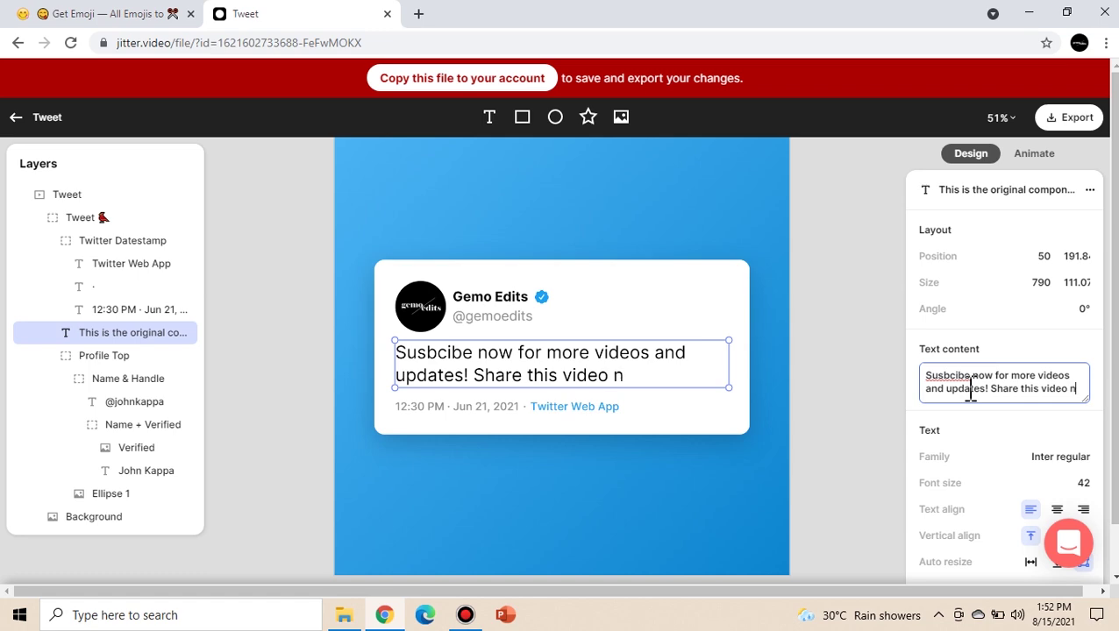
{"action": "type", "text": "ow."}
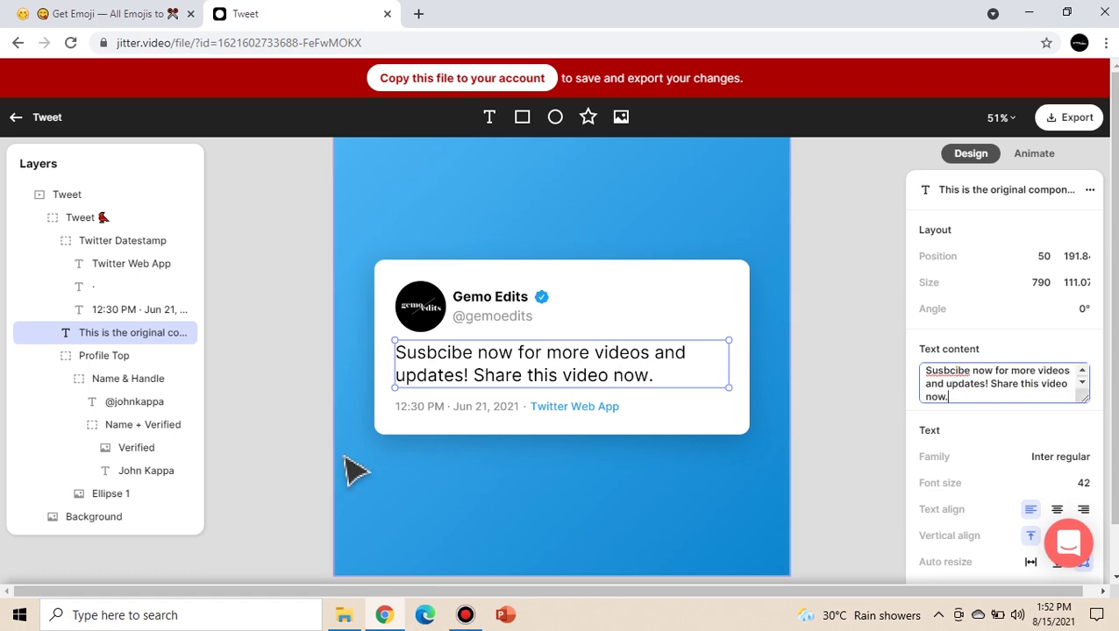
Open the date and time text in the tweet's datestamp for editing.
{"action": "left_click", "coordinate": [412, 407]}
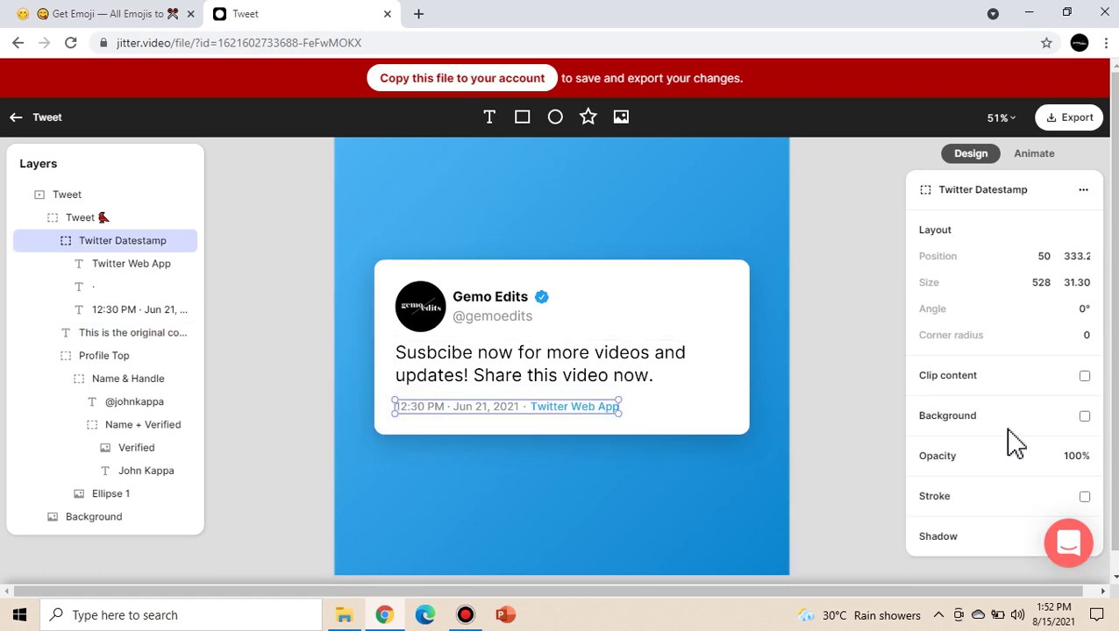
{"action": "left_click", "coordinate": [474, 408]}
{"action": "left_click", "coordinate": [421, 409]}
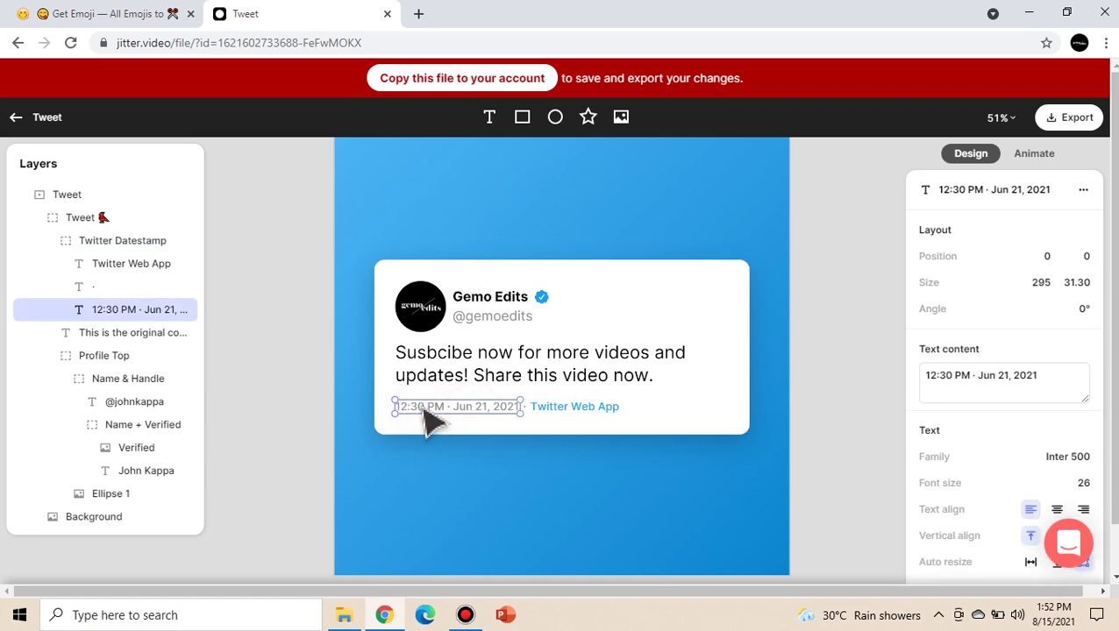
{"action": "left_click", "coordinate": [962, 372]}
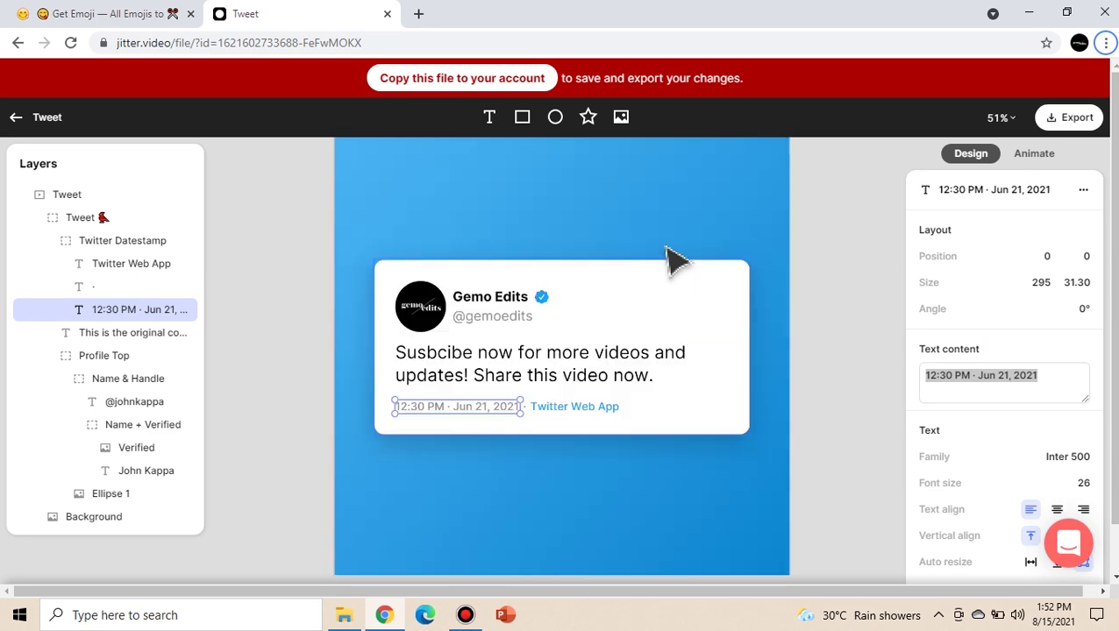
Switch the tweet file to Animate mode and preview the opening of its animation.
{"action": "left_click", "coordinate": [1003, 118]}
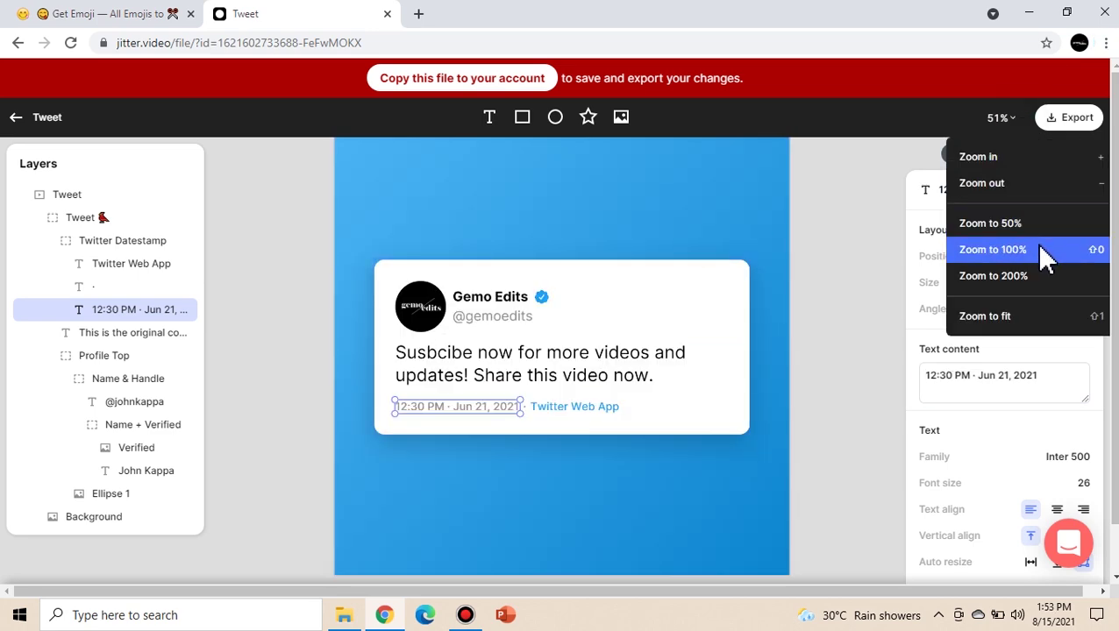
{"action": "left_click", "coordinate": [1032, 184]}
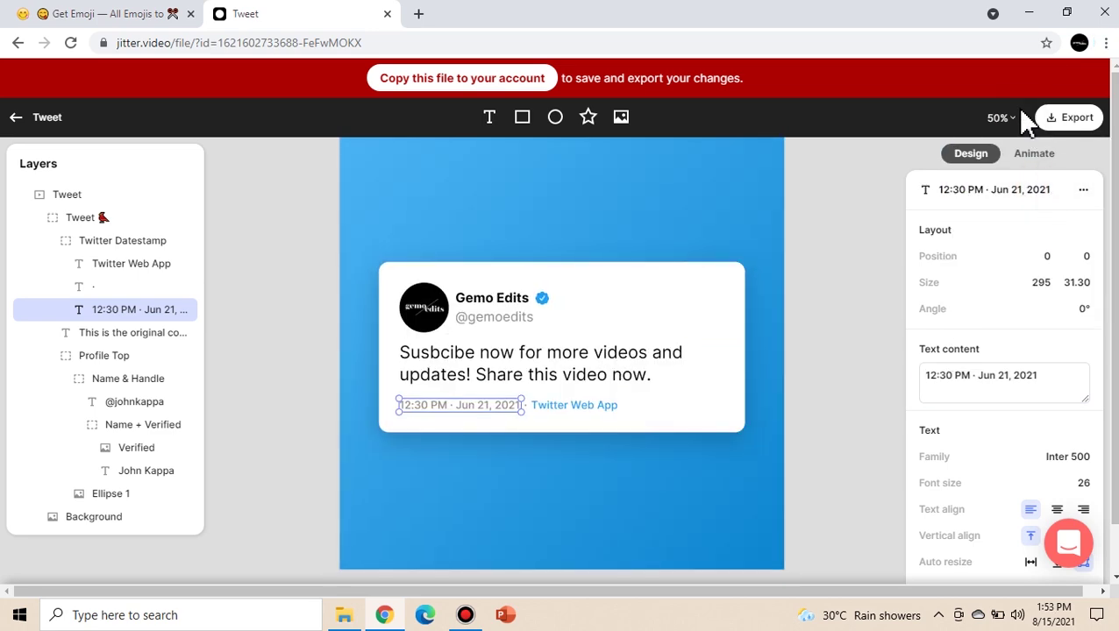
{"action": "left_click", "coordinate": [1017, 120]}
{"action": "left_click", "coordinate": [1037, 184]}
{"action": "left_click", "coordinate": [999, 118]}
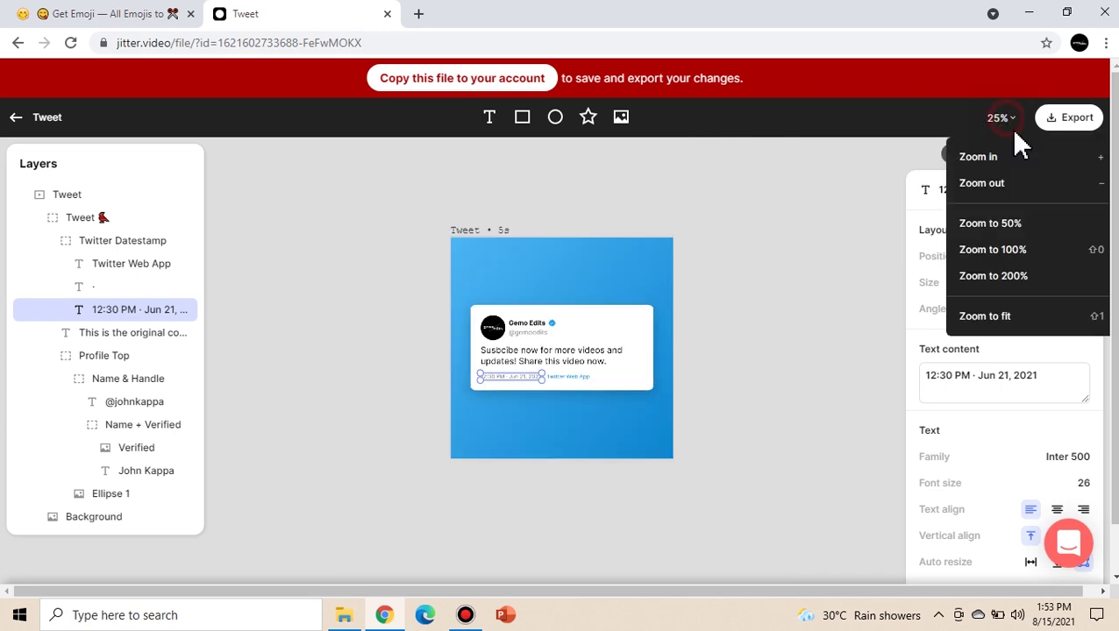
{"action": "left_click", "coordinate": [1013, 155]}
{"action": "left_click", "coordinate": [836, 304]}
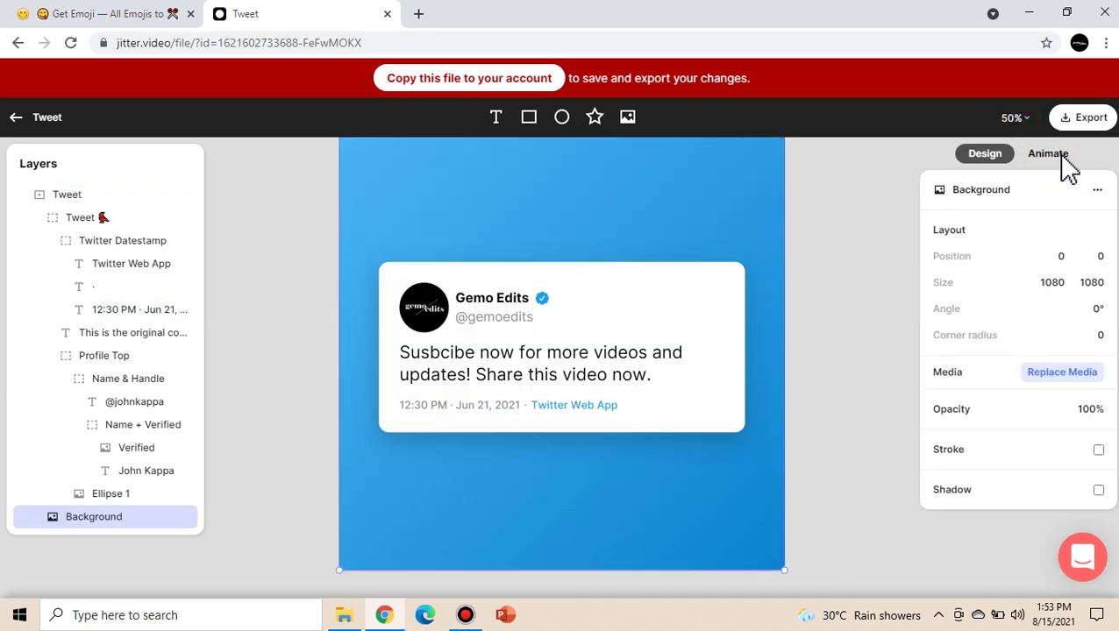
{"action": "left_click", "coordinate": [1052, 156]}
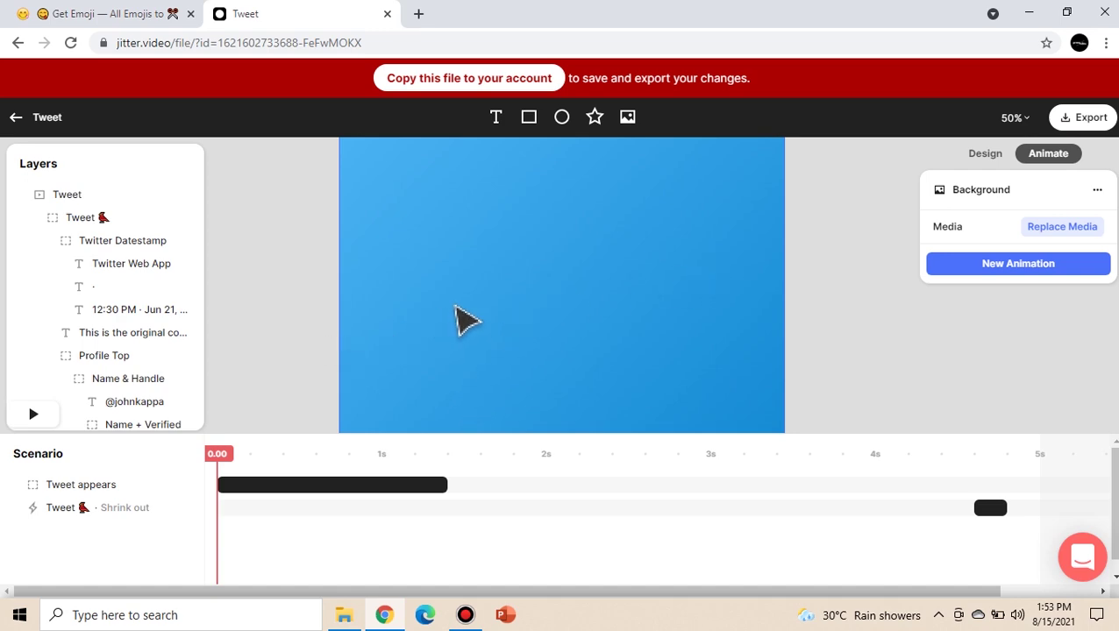
{"action": "left_click", "coordinate": [35, 416]}
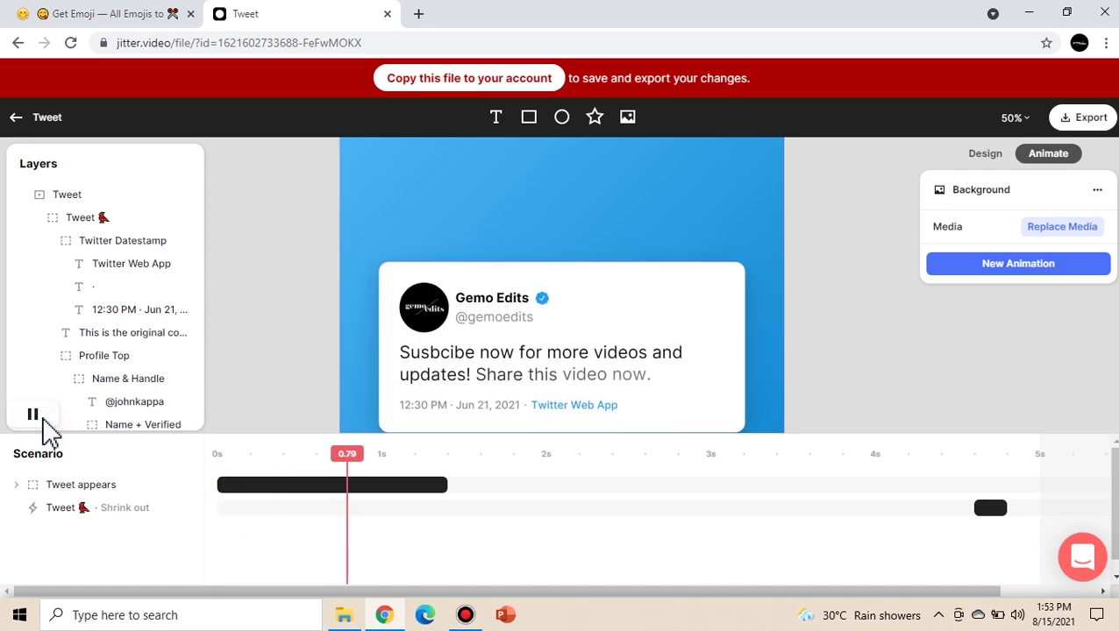
{"action": "left_click", "coordinate": [35, 415]}
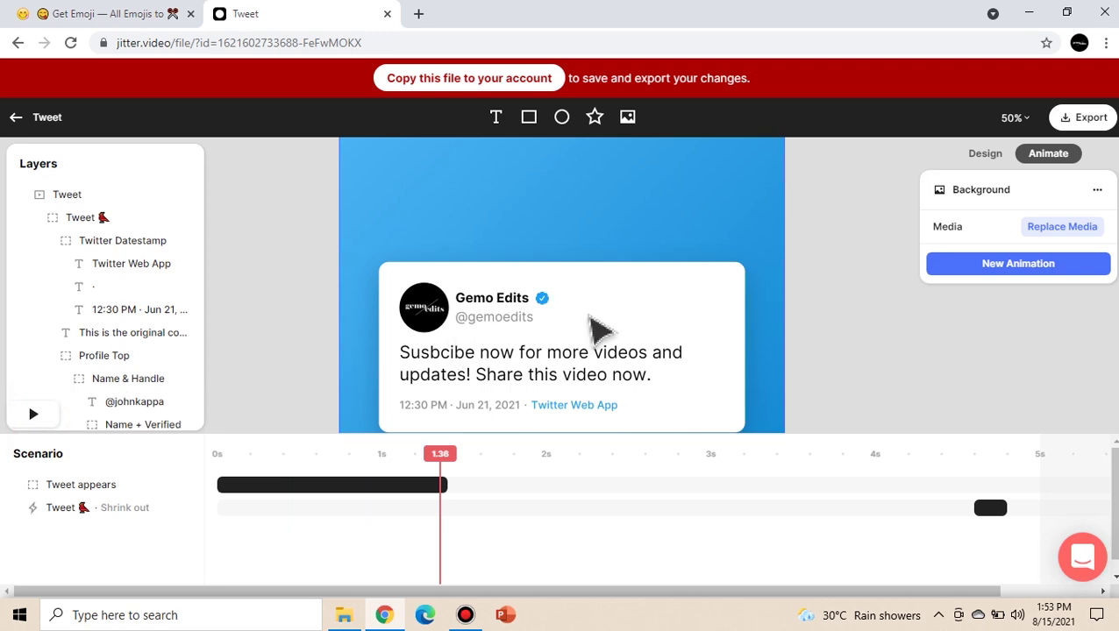
Fit the whole design in view and copy the file to the account so the changes can be saved and exported.
{"action": "left_click", "coordinate": [1015, 119]}
{"action": "left_click", "coordinate": [1016, 317]}
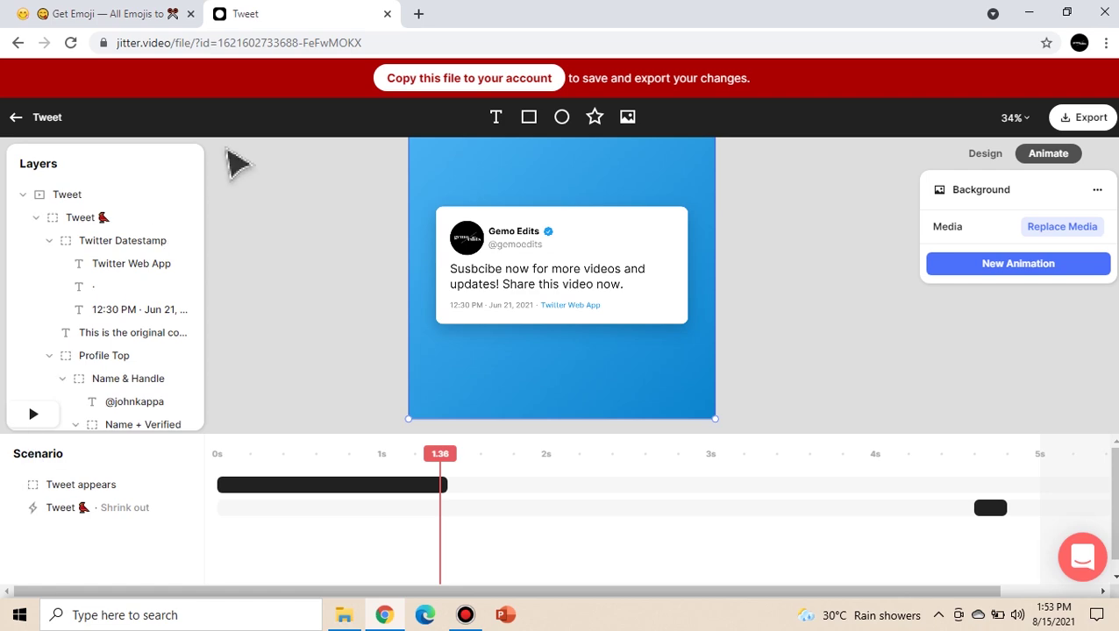
{"action": "left_click", "coordinate": [441, 77]}
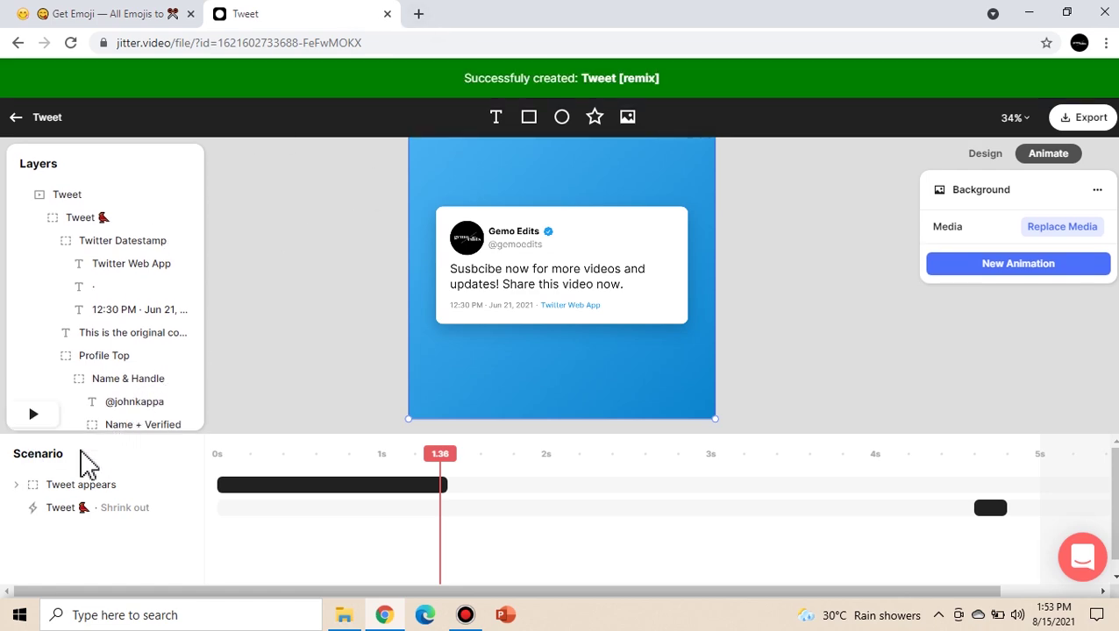
Play the copied Tweet [remix] animation through from start to end.
{"action": "left_click", "coordinate": [44, 426]}
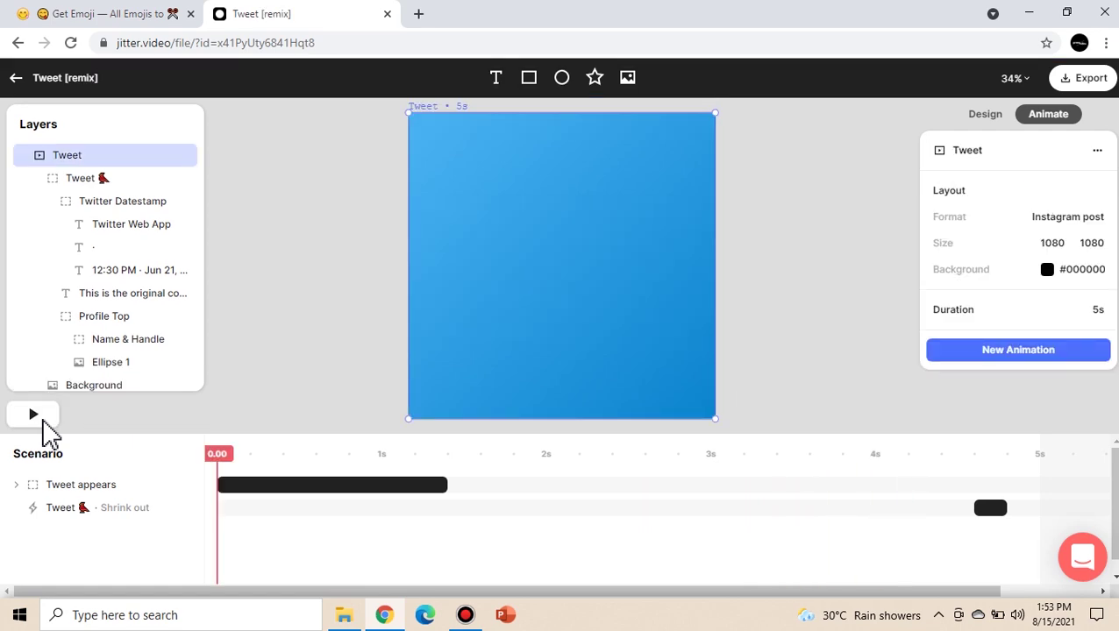
{"action": "left_click", "coordinate": [44, 424]}
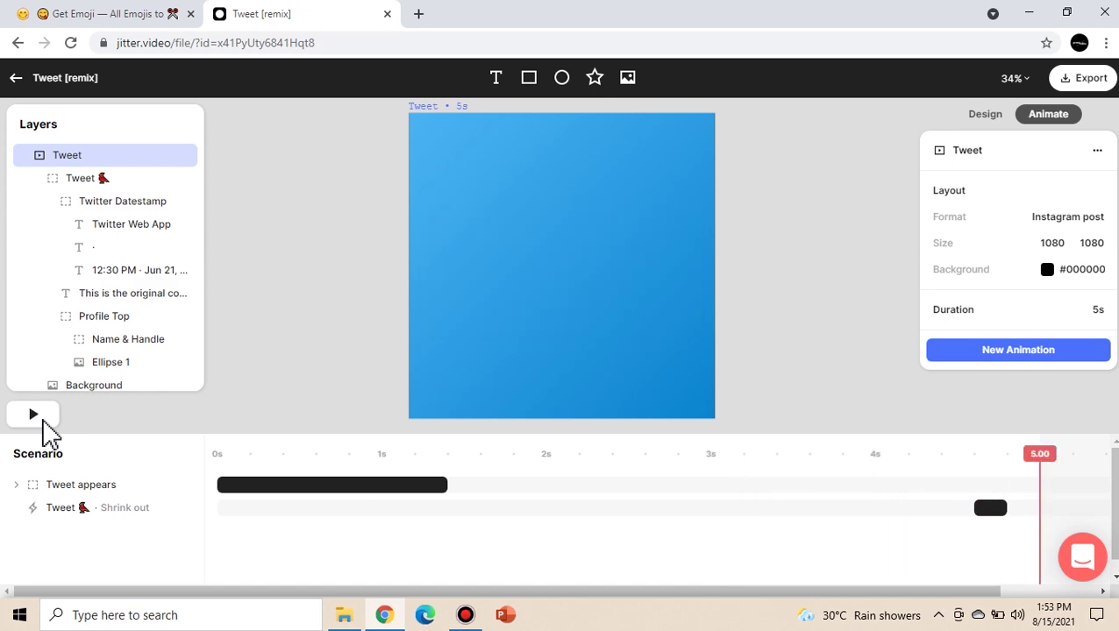
{"action": "left_click", "coordinate": [44, 424]}
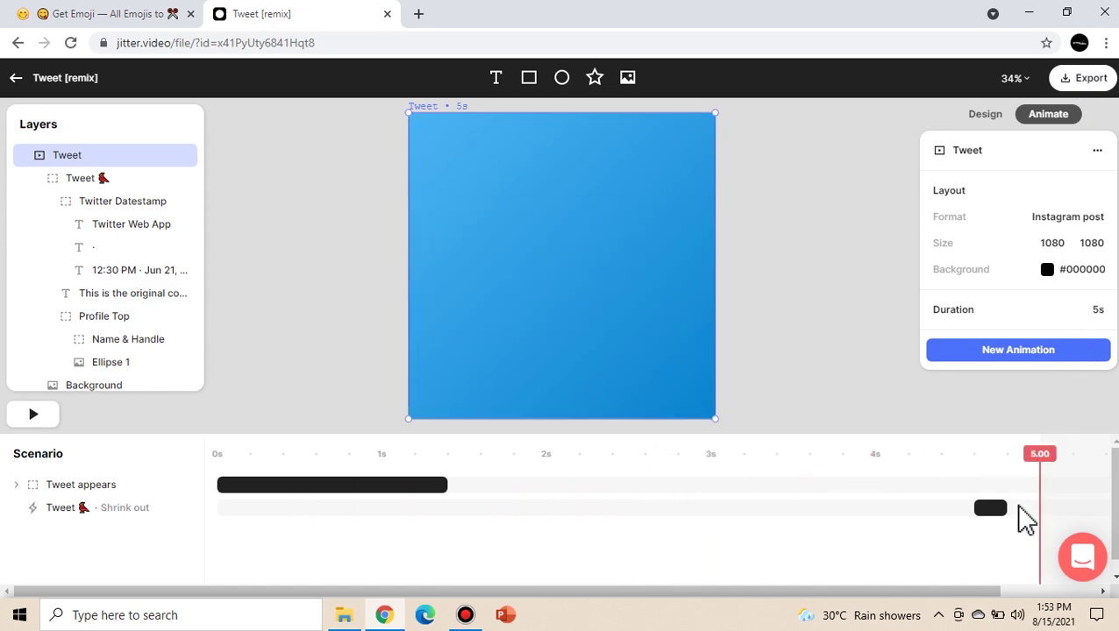
Move the tweet's Shrink out animation to directly after the Tweet appears animation, and preview the timing from 0 s.
{"action": "left_click_drag", "start_coordinate": [994, 523], "coordinate": [466, 507]}
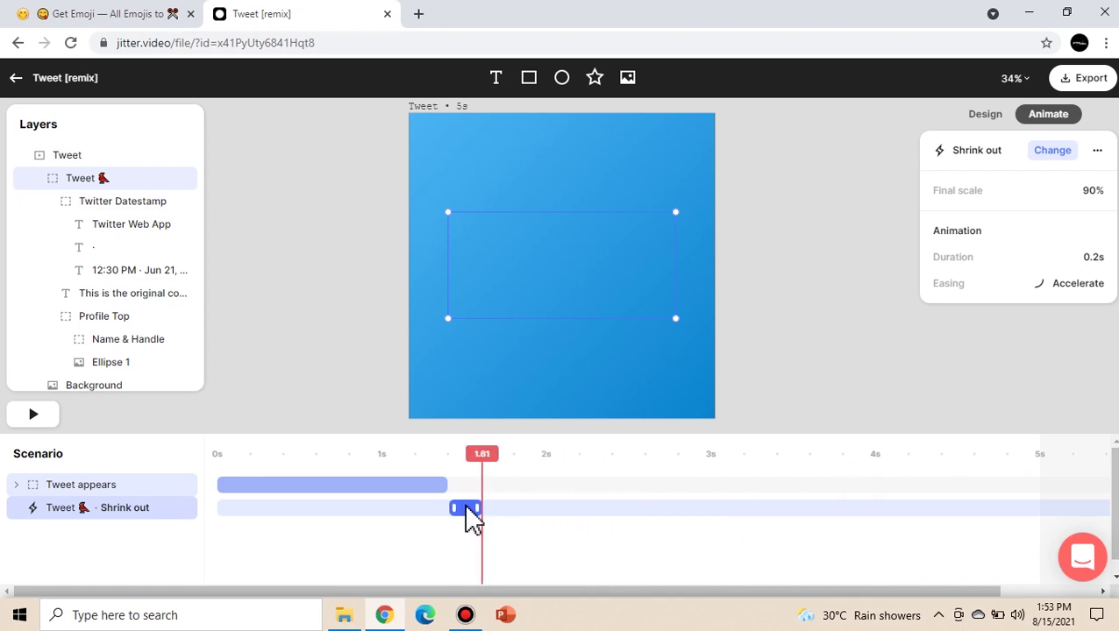
{"action": "left_click", "coordinate": [352, 453]}
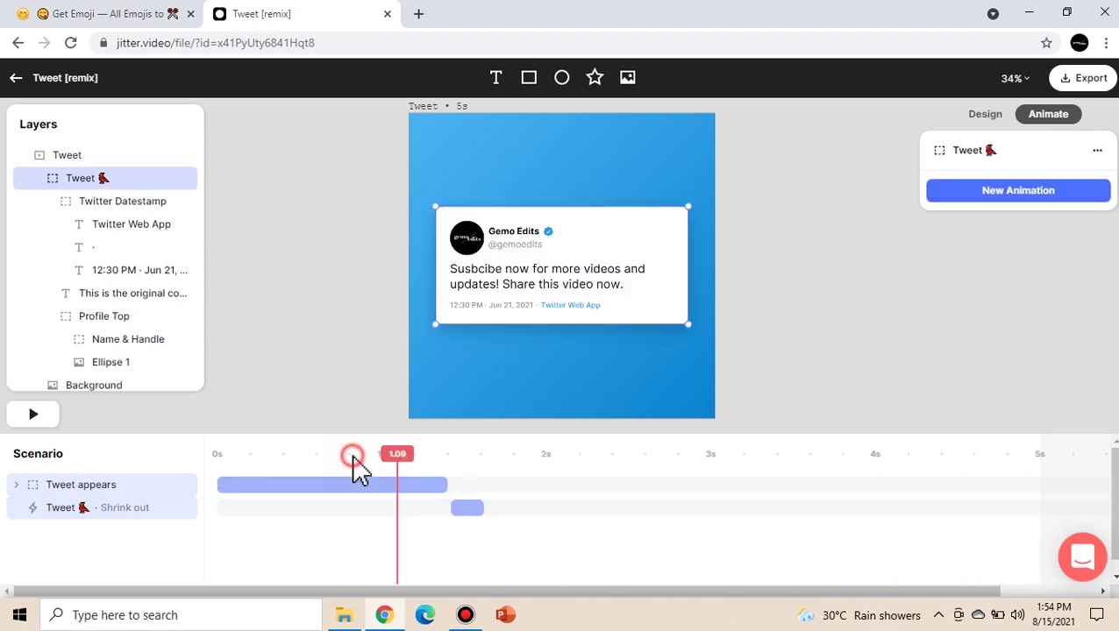
{"action": "left_click", "coordinate": [220, 454]}
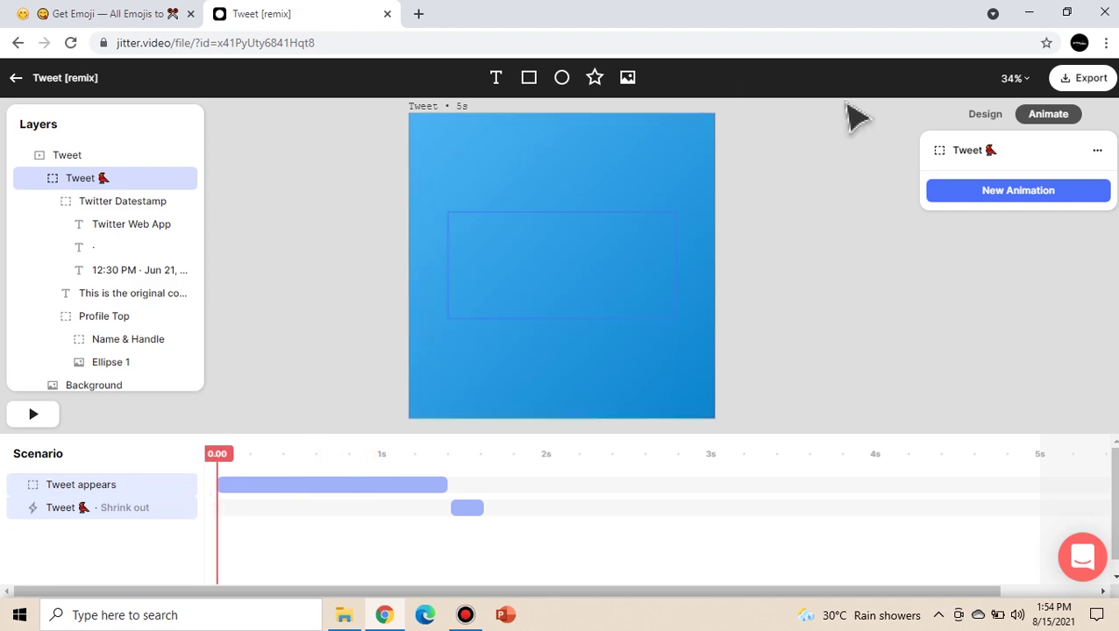
{"action": "left_click", "coordinate": [23, 417]}
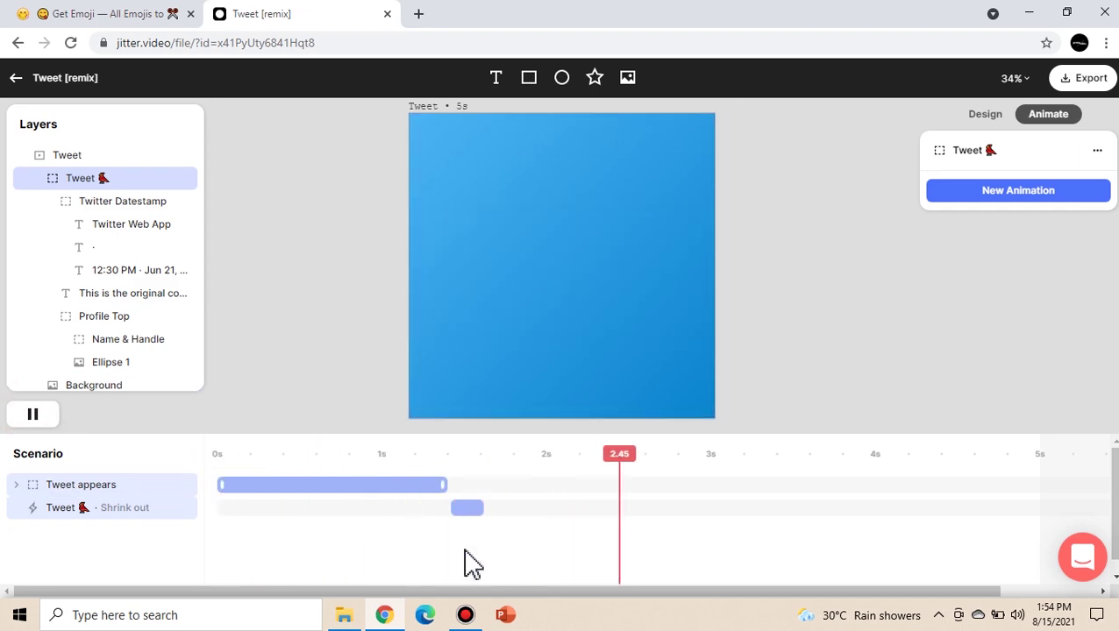
Shift the tweet's Shrink out animation to end at about 1.94 s and play the animation to check it.
{"action": "left_click_drag", "start_coordinate": [467, 508], "coordinate": [497, 508]}
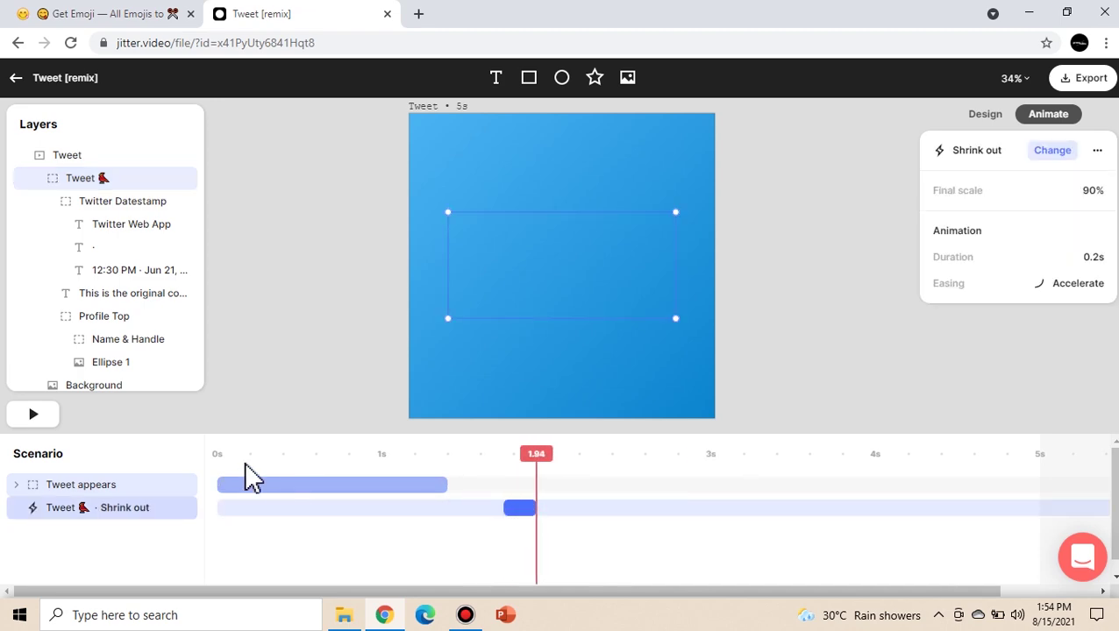
{"action": "left_click", "coordinate": [247, 462]}
{"action": "left_click", "coordinate": [43, 419]}
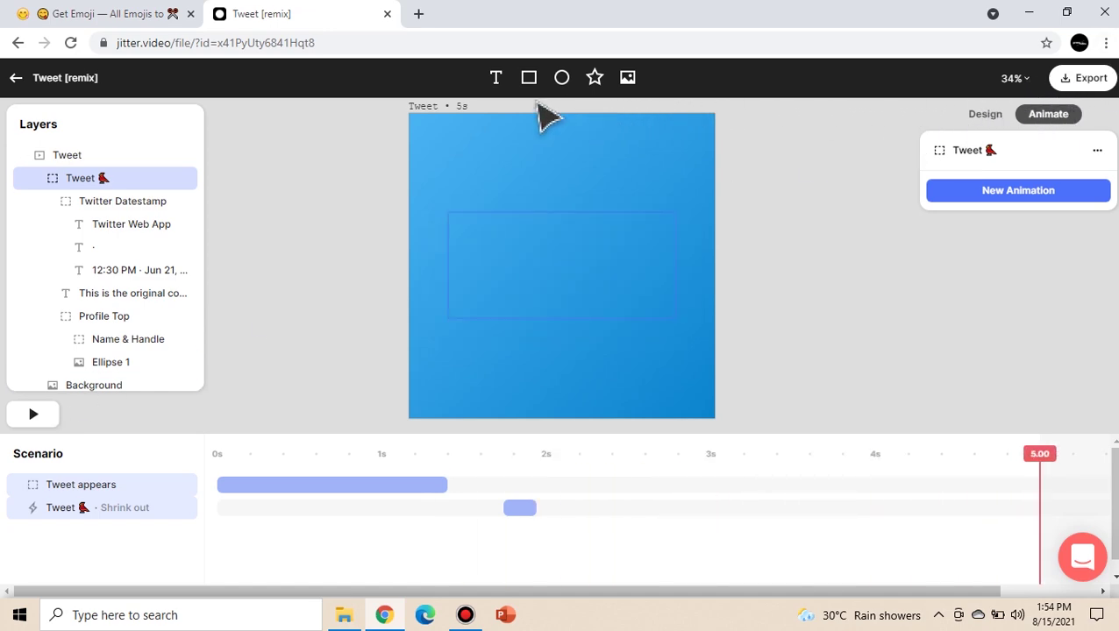
Export the animation as a 720p video (720×720) and download the MP4.
{"action": "left_click", "coordinate": [1088, 81]}
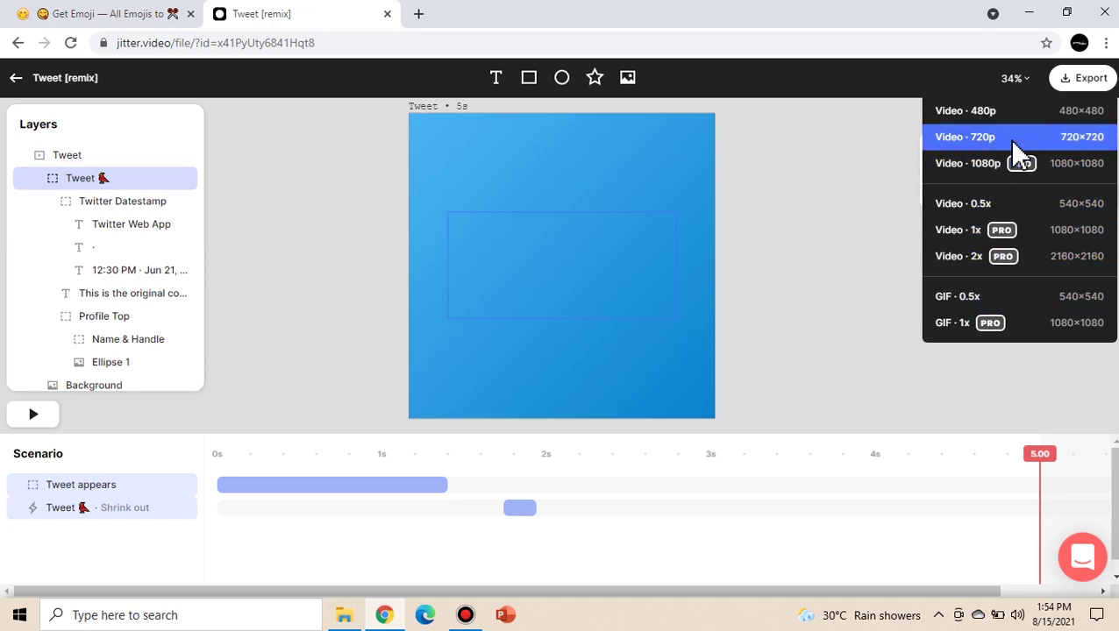
{"action": "left_click", "coordinate": [972, 138]}
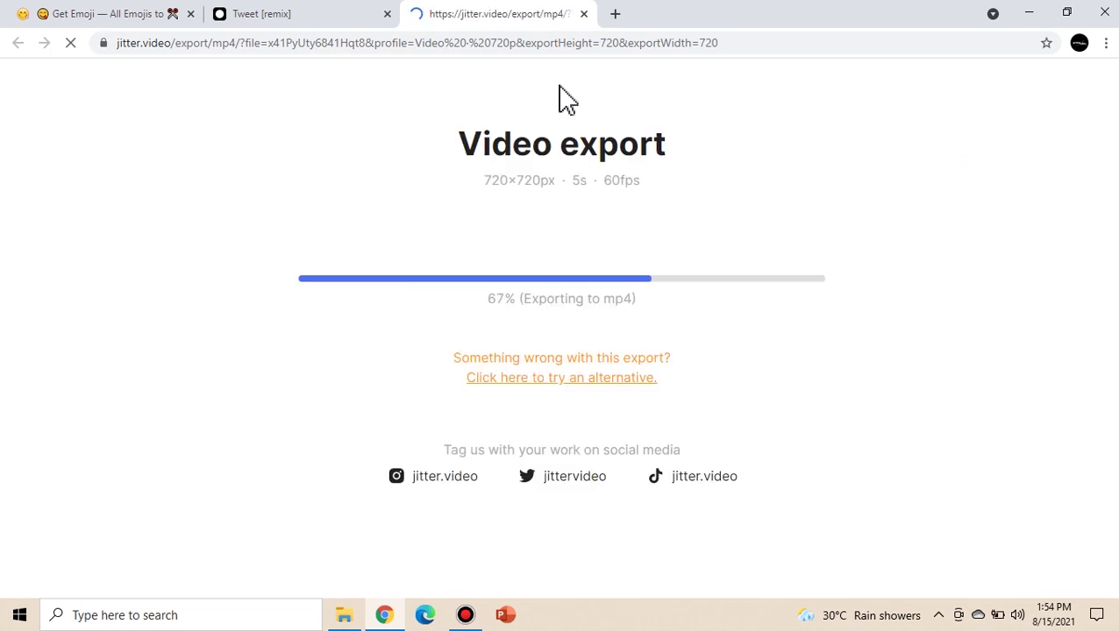
{"action": "left_click", "coordinate": [555, 541]}
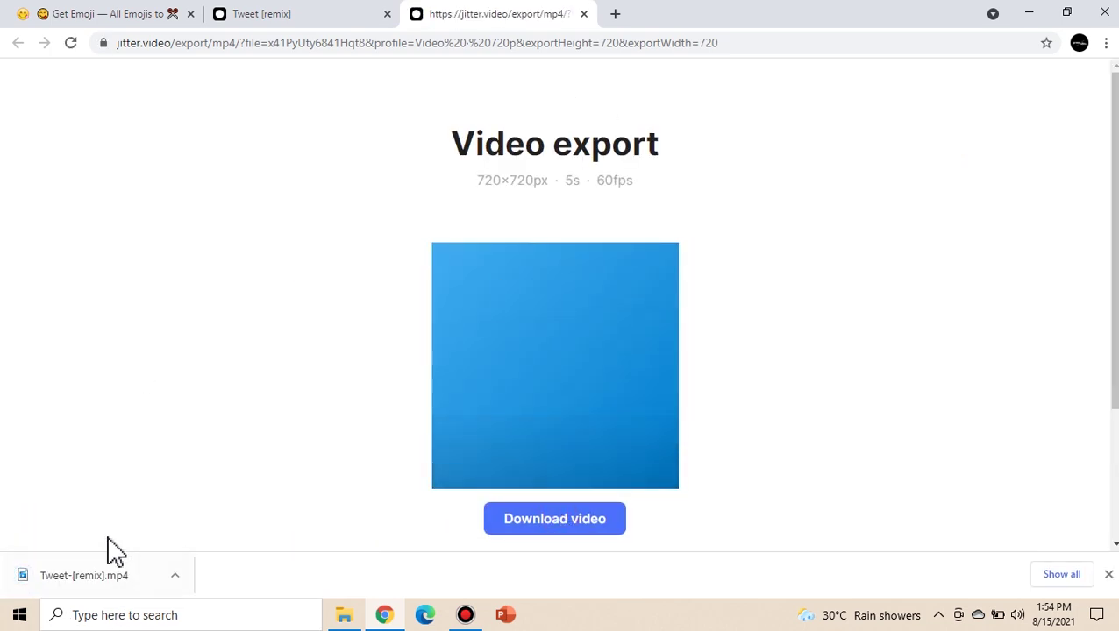
Open the downloaded Tweet-[remix].mp4 in the video player, replay it, and close the player.
{"action": "left_click", "coordinate": [83, 586]}
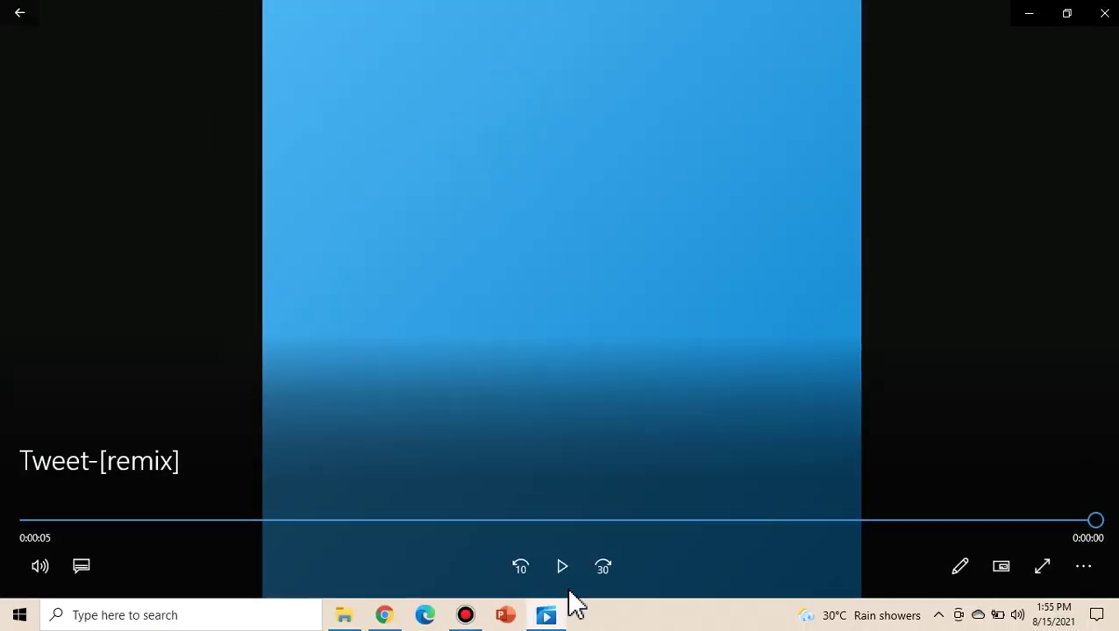
{"action": "left_click", "coordinate": [562, 566]}
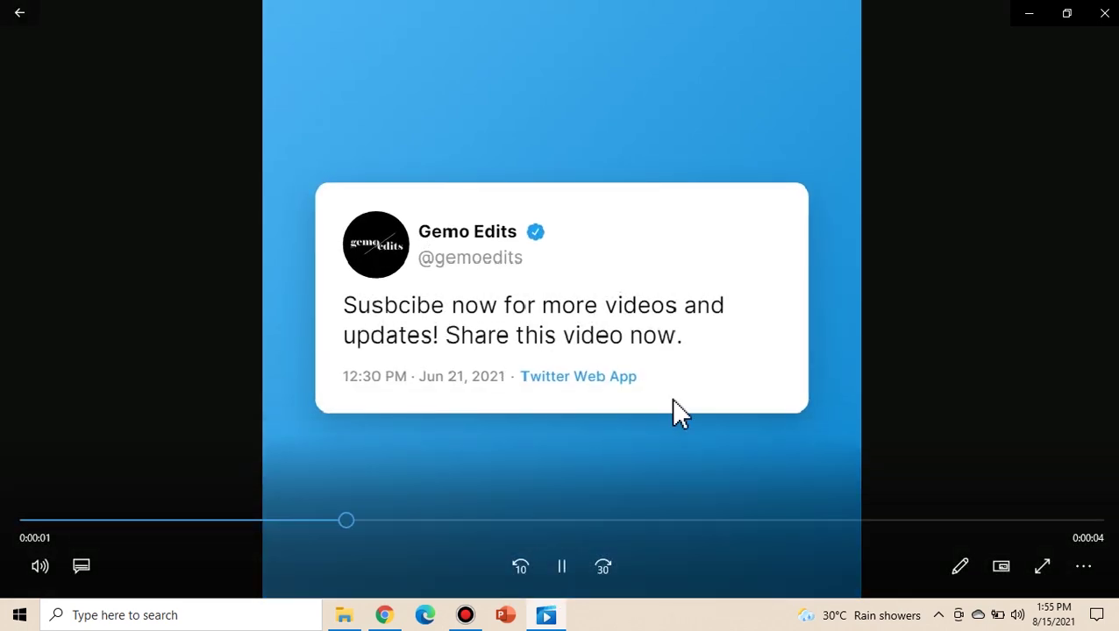
{"action": "left_click", "coordinate": [1105, 12]}
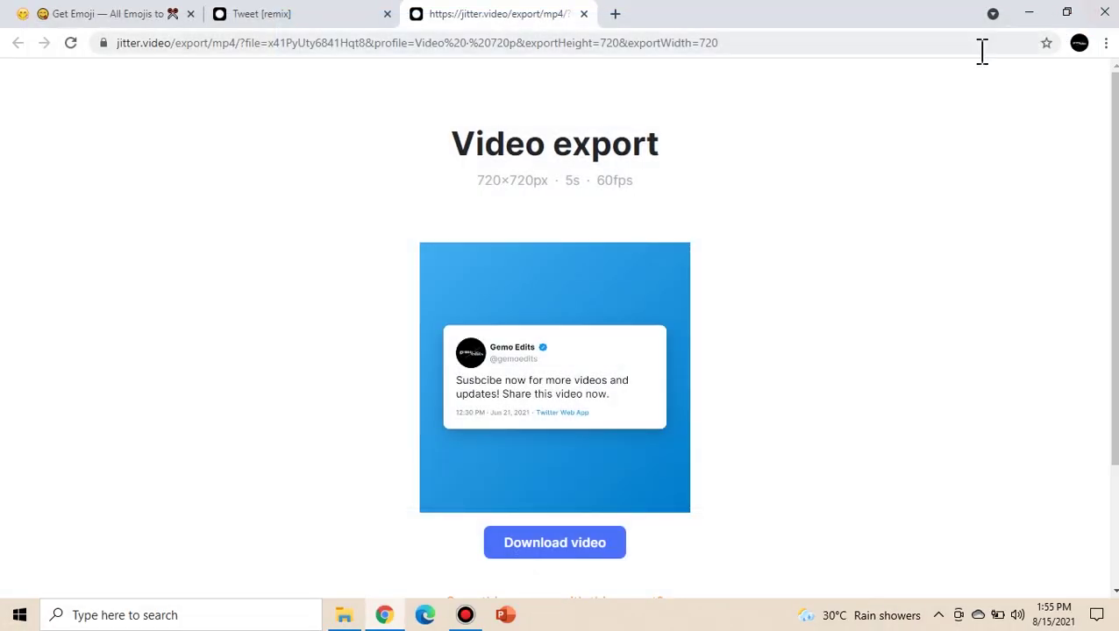
Return to the Jitter files list, reopen the Tweet [remix] file, and play its animation.
{"action": "left_click", "coordinate": [336, 15]}
{"action": "left_click", "coordinate": [16, 78]}
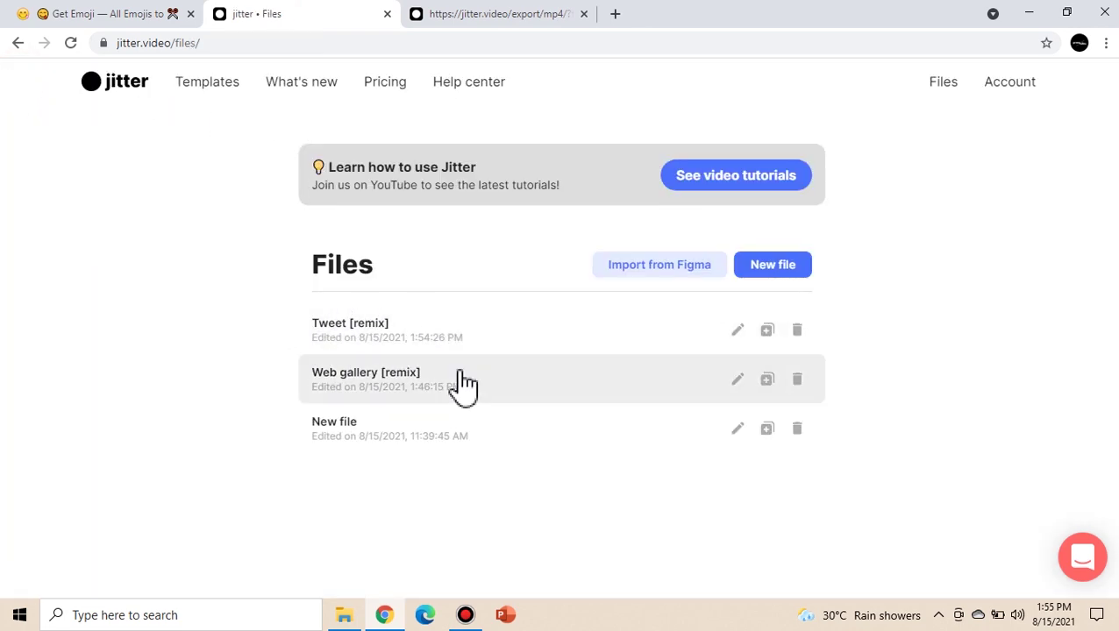
{"action": "left_click", "coordinate": [391, 331]}
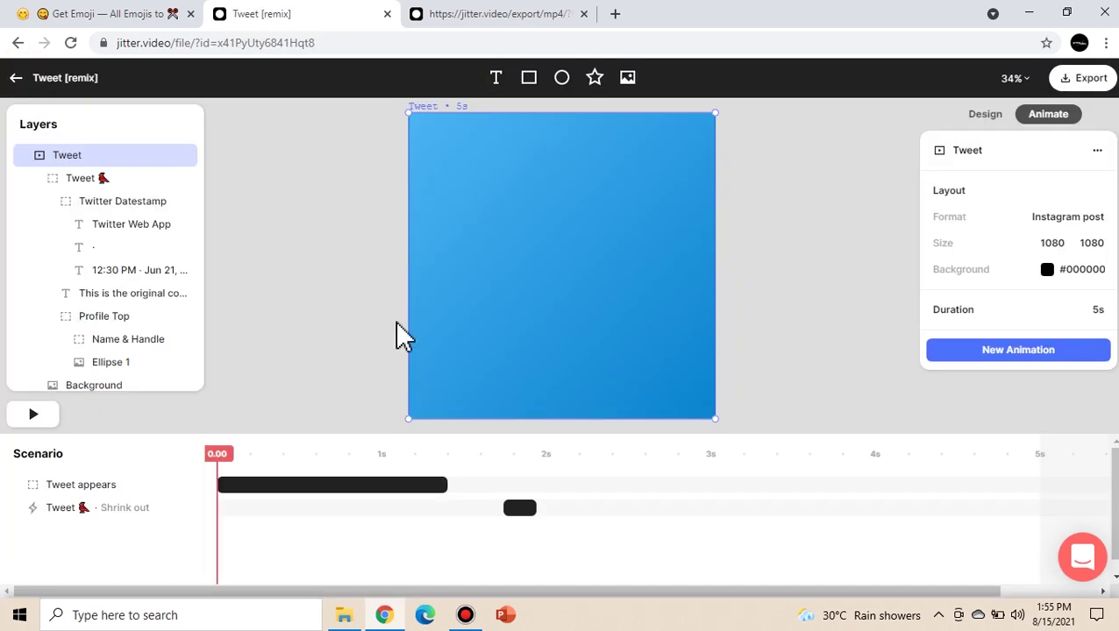
{"action": "left_click", "coordinate": [50, 410]}
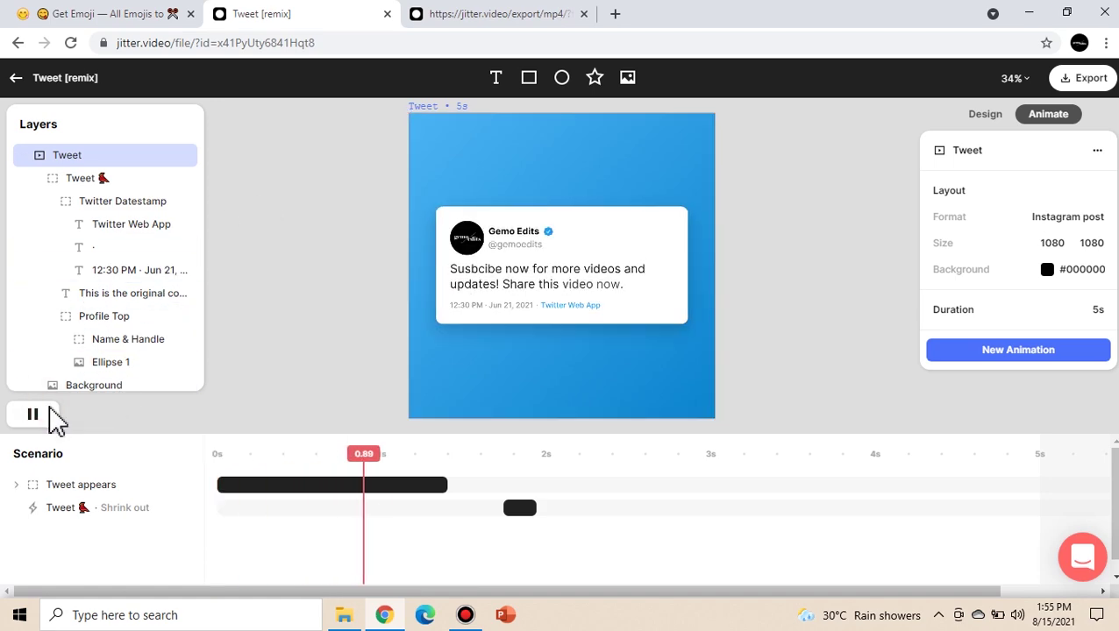
Leave the Tweet [remix] file, browse the template gallery, and open the Story: Classic 07 template.
{"action": "left_click", "coordinate": [18, 81]}
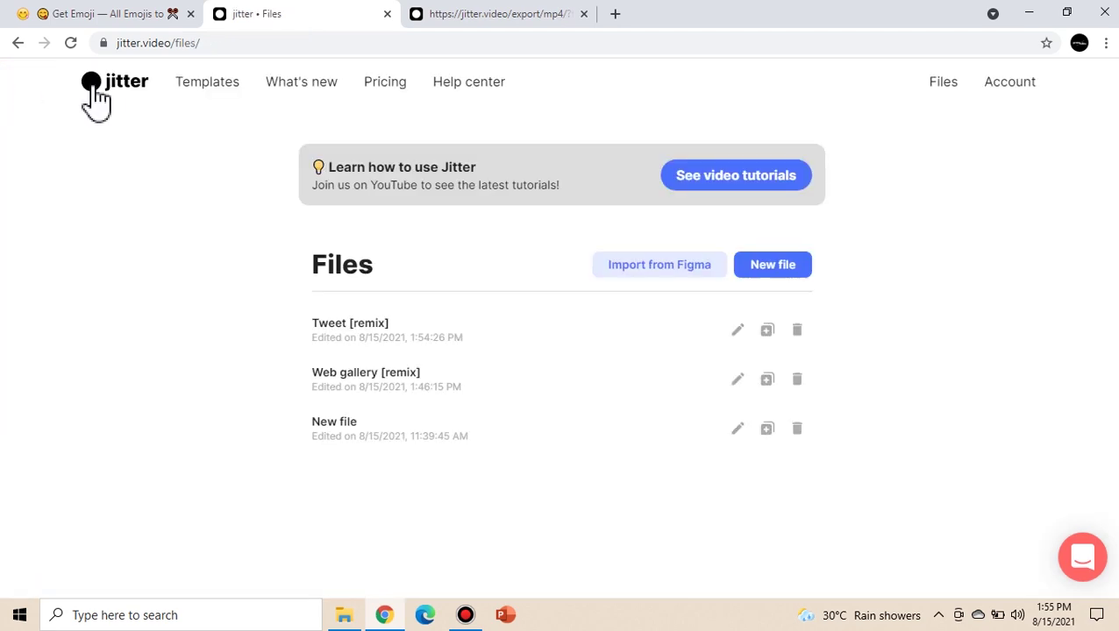
{"action": "left_click", "coordinate": [204, 82]}
{"action": "scroll", "coordinate": [357, 224], "scroll_direction": "down", "scroll_amount": 2}
{"action": "scroll", "coordinate": [359, 228], "scroll_direction": "down", "scroll_amount": 2}
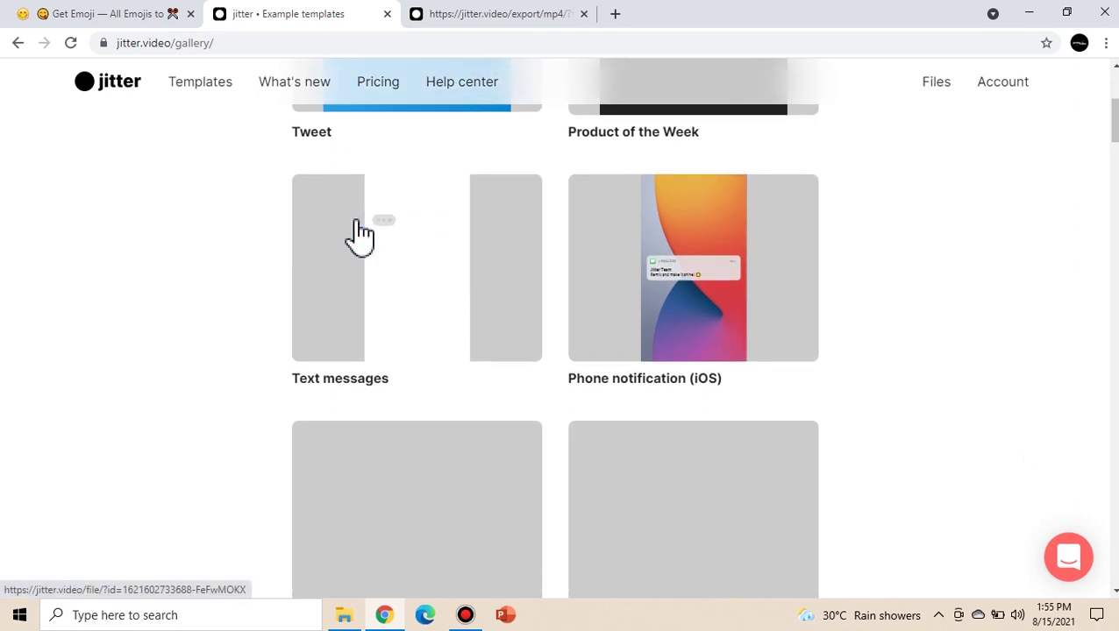
{"action": "scroll", "coordinate": [421, 277], "scroll_direction": "down", "scroll_amount": 2}
{"action": "scroll", "coordinate": [430, 290], "scroll_direction": "down", "scroll_amount": 2}
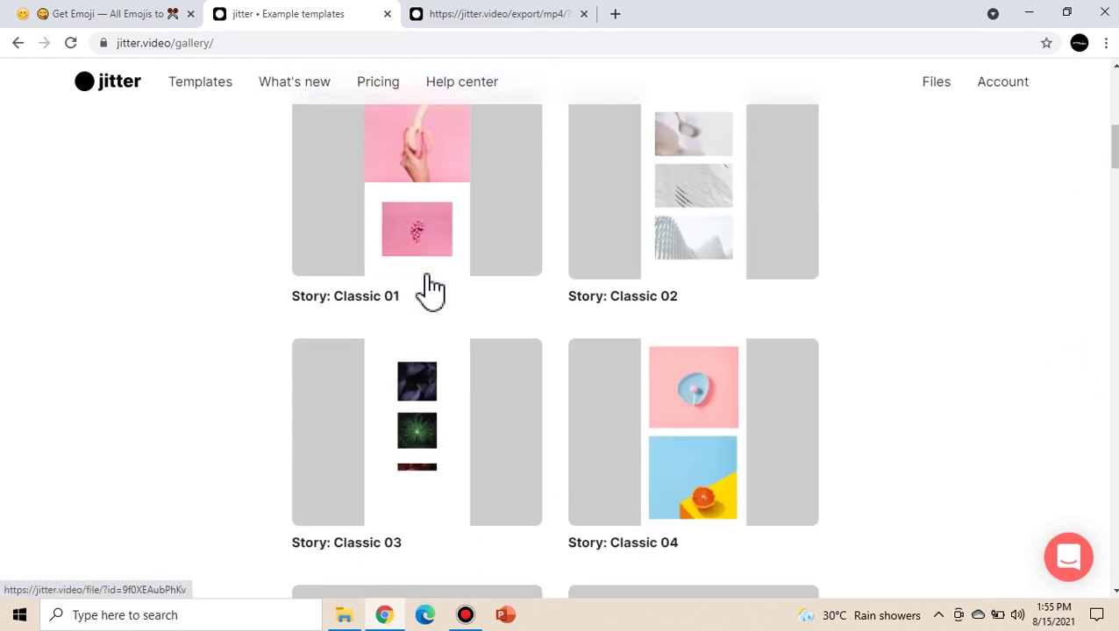
{"action": "scroll", "coordinate": [429, 292], "scroll_direction": "down", "scroll_amount": 4}
{"action": "scroll", "coordinate": [432, 289], "scroll_direction": "down", "scroll_amount": 3}
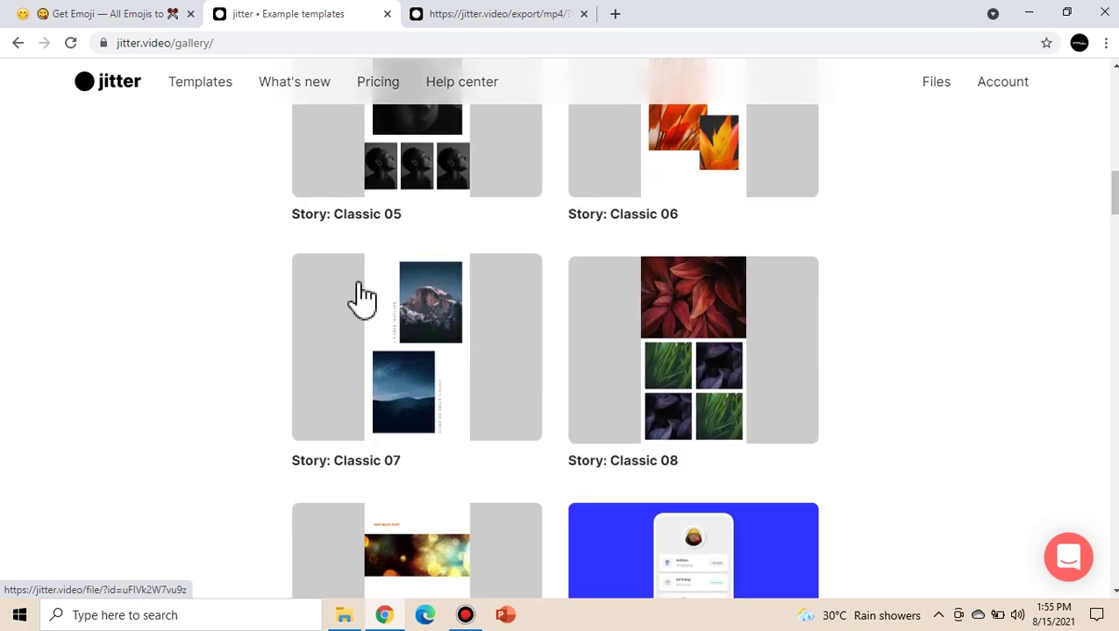
{"action": "left_click", "coordinate": [432, 337]}
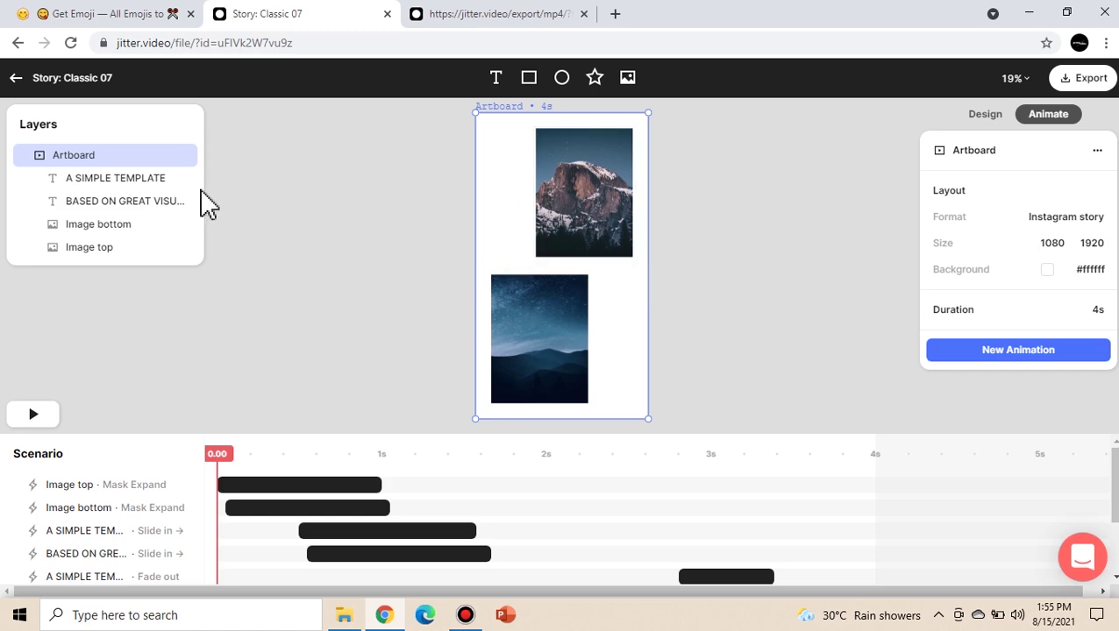
Collapse and re-expand the Artboard layers, and copy the Story: Classic 07 template to the account for editing.
{"action": "left_click", "coordinate": [26, 154]}
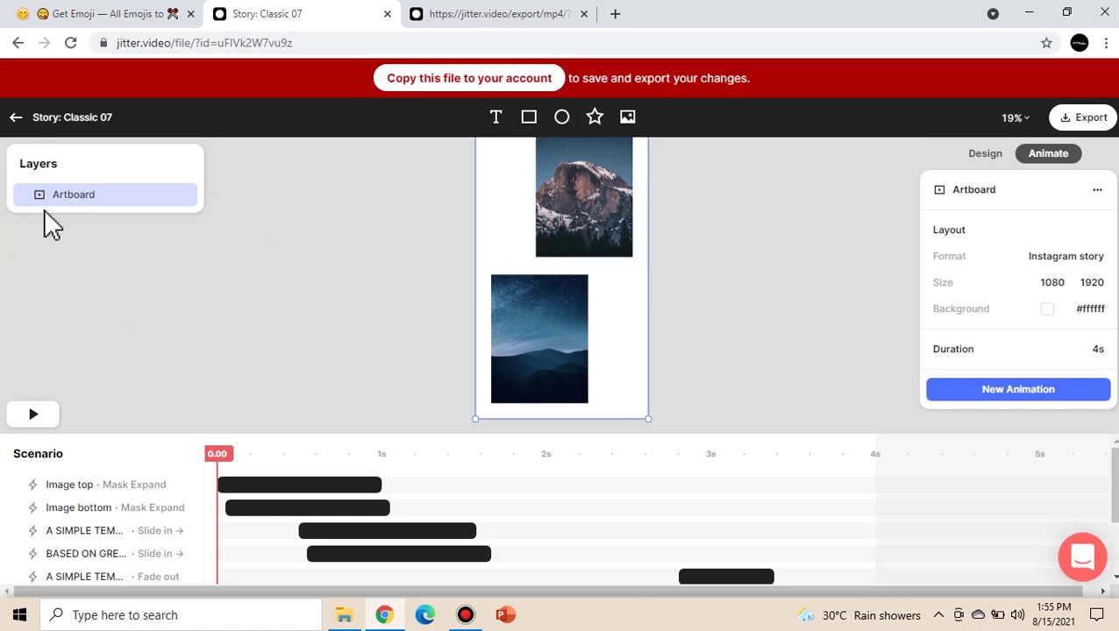
{"action": "left_click", "coordinate": [26, 195]}
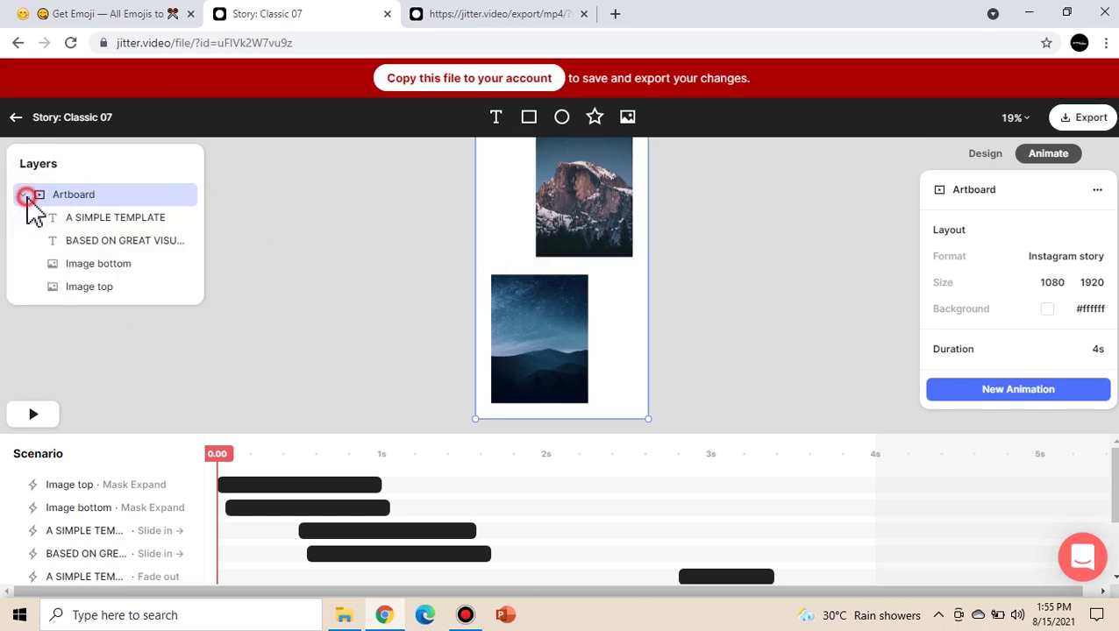
{"action": "left_click", "coordinate": [469, 81]}
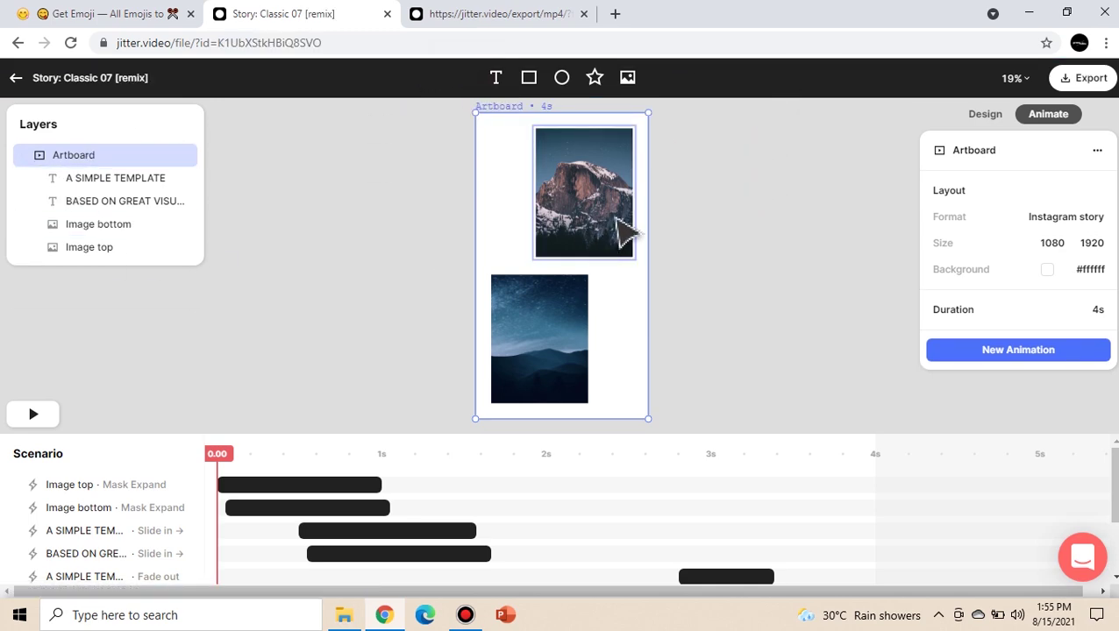
Replace the Image top layer's media with the pampas grass photo pexels-amina-filkins-5425122.
{"action": "left_click", "coordinate": [87, 247]}
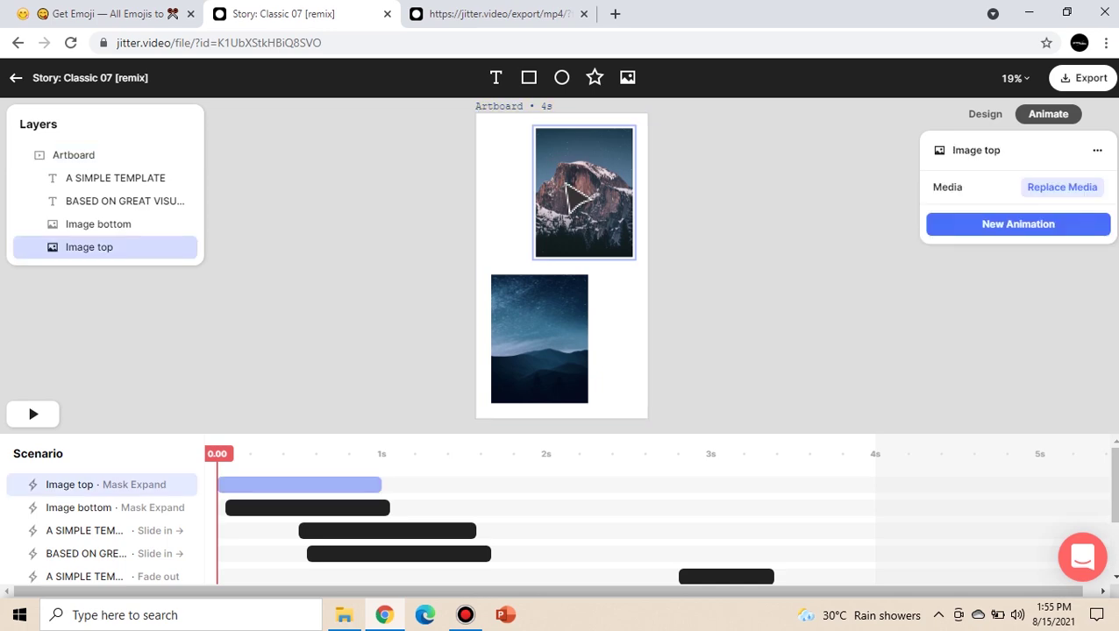
{"action": "left_click", "coordinate": [1056, 191]}
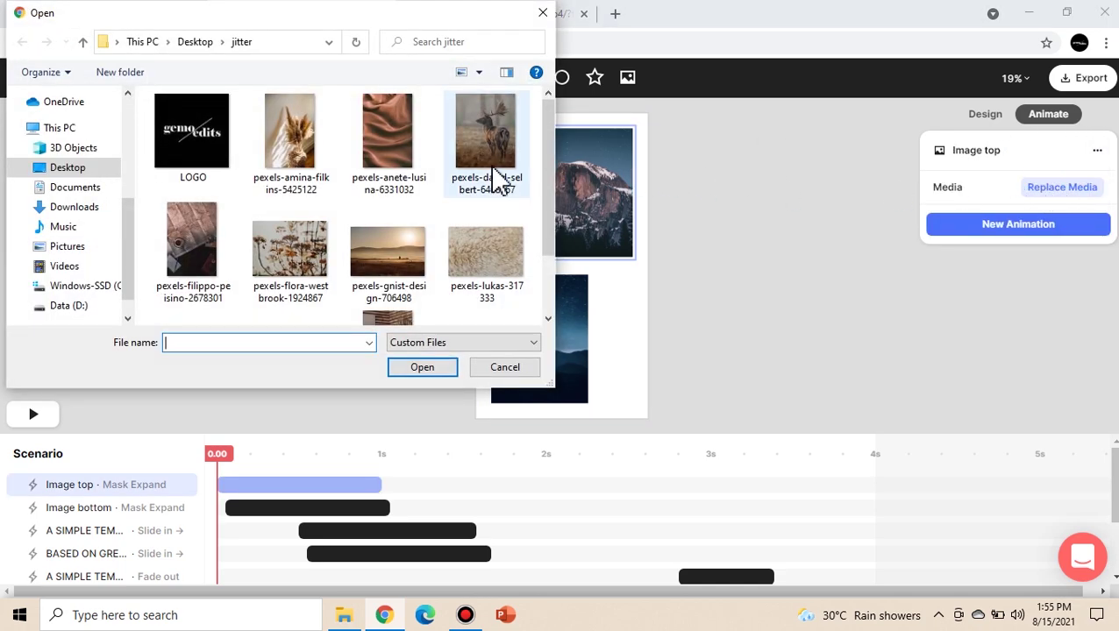
{"action": "double_click", "coordinate": [318, 163]}
Replace the Image bottom layer's media with pexels-roman-odintsov-7540000 and deselect the layer.
{"action": "left_click", "coordinate": [562, 346]}
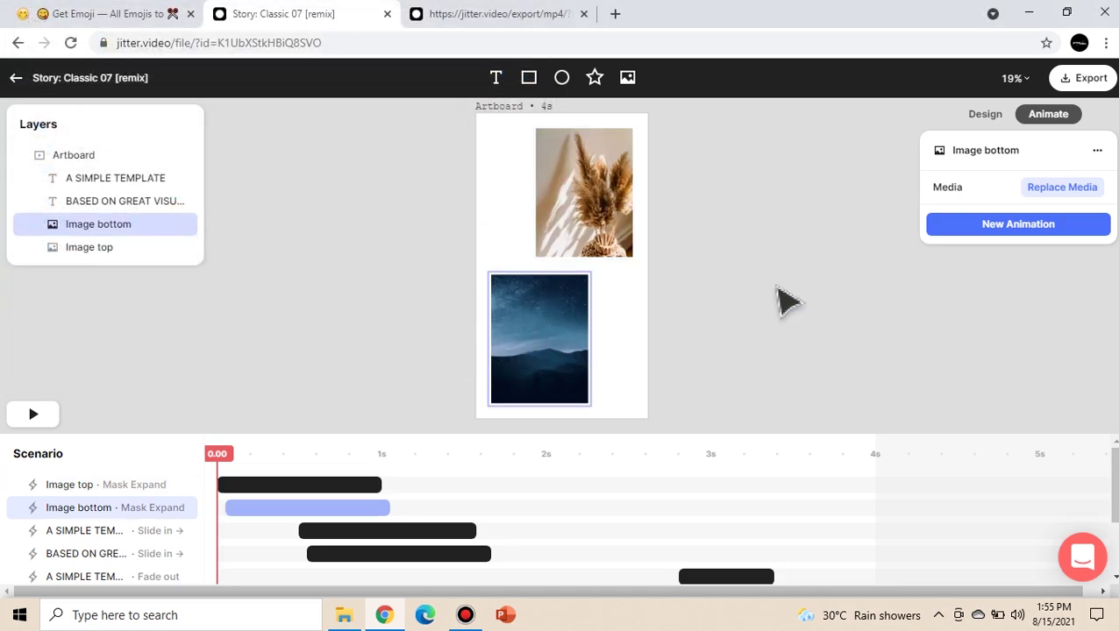
{"action": "left_click", "coordinate": [1059, 188]}
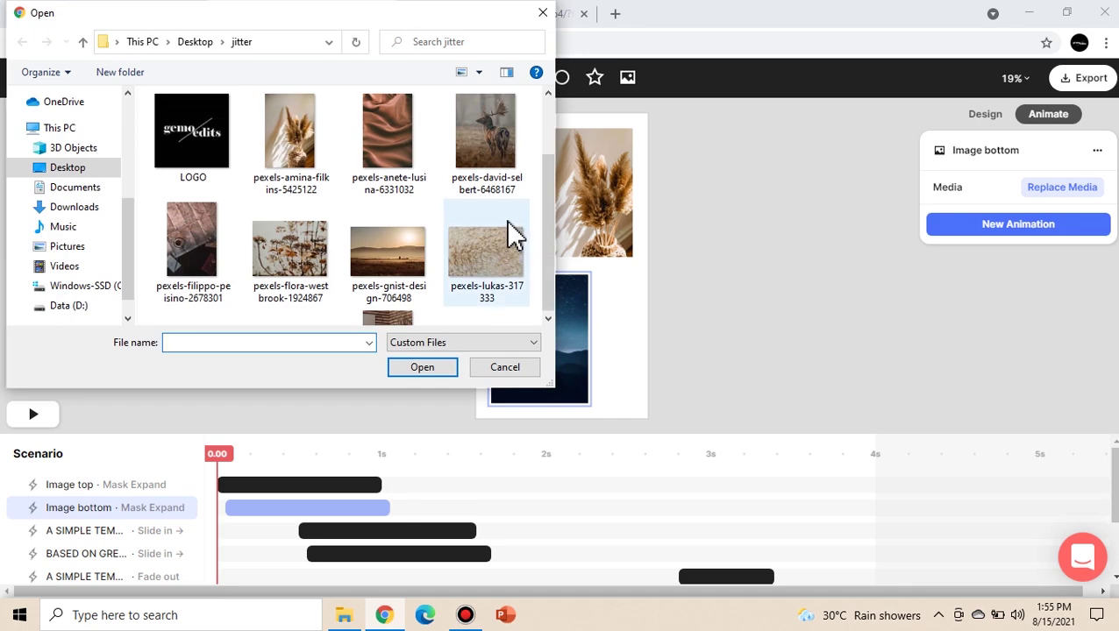
{"action": "scroll", "coordinate": [509, 230], "scroll_direction": "down", "scroll_amount": 2}
{"action": "double_click", "coordinate": [377, 249]}
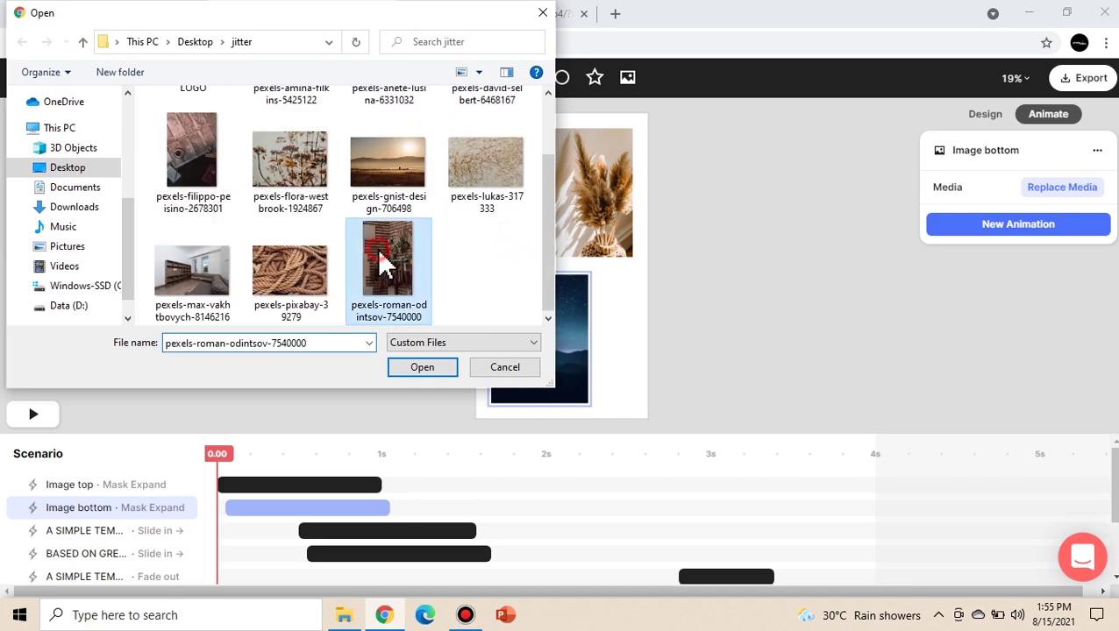
{"action": "left_click", "coordinate": [762, 290]}
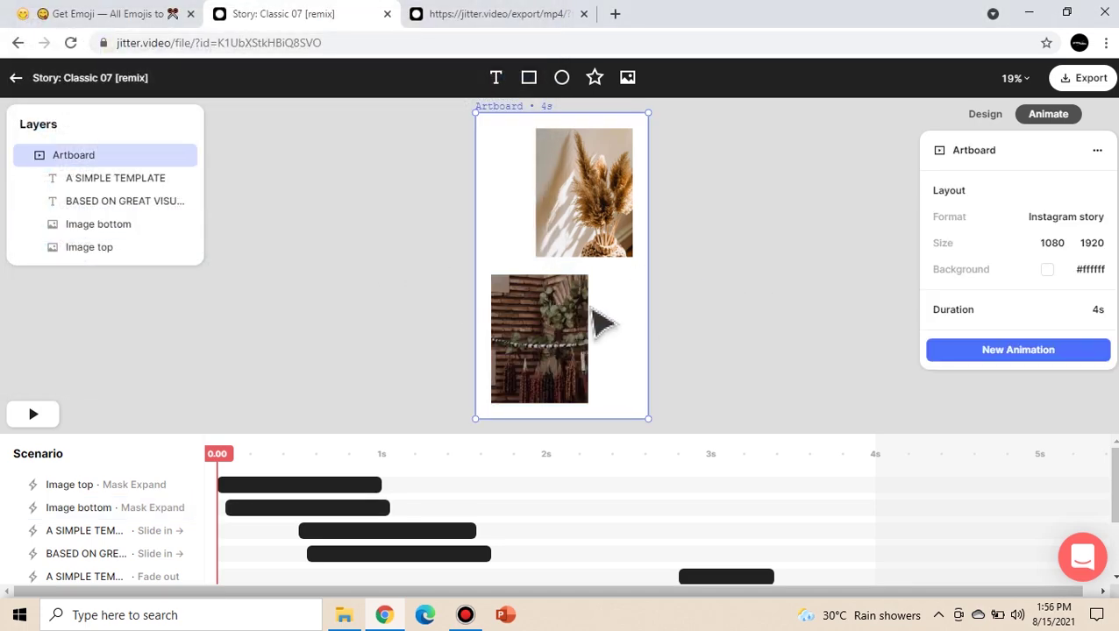
{"action": "left_click", "coordinate": [320, 317]}
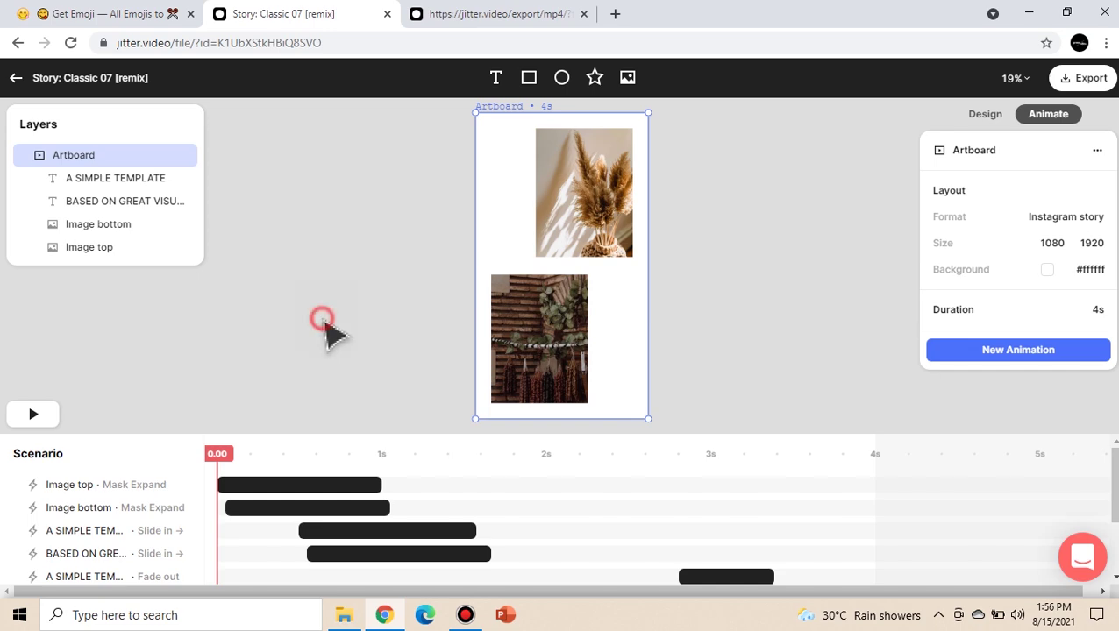
Check the text content of the A SIMPLE TEMPLATE and BASED ON GREAT VISUALS layers and play the story animation twice.
{"action": "left_click", "coordinate": [112, 187]}
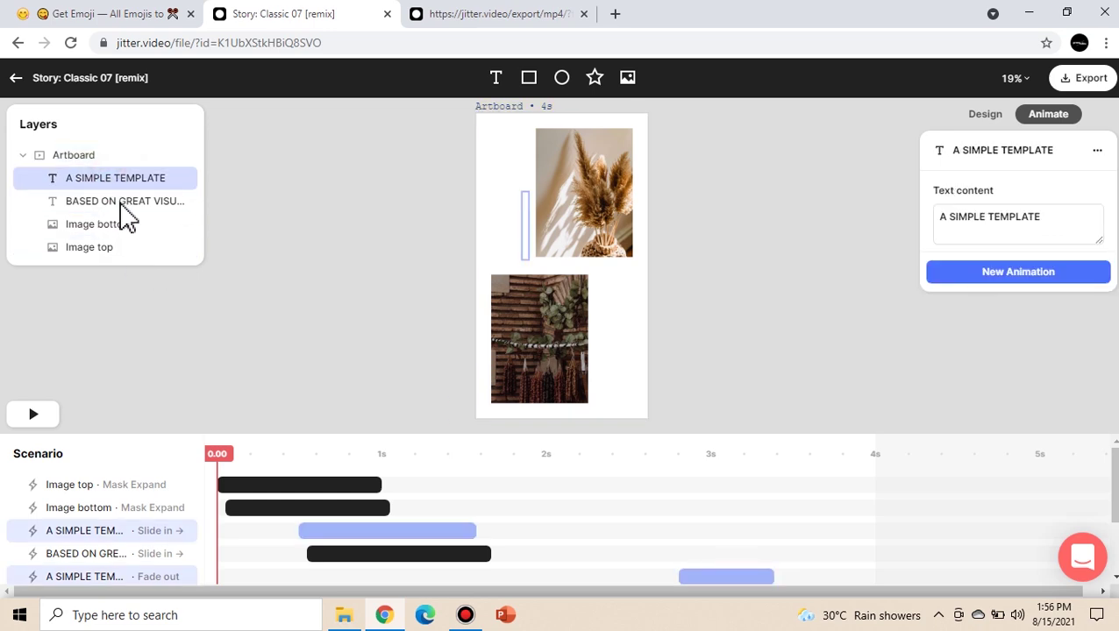
{"action": "left_click", "coordinate": [120, 202]}
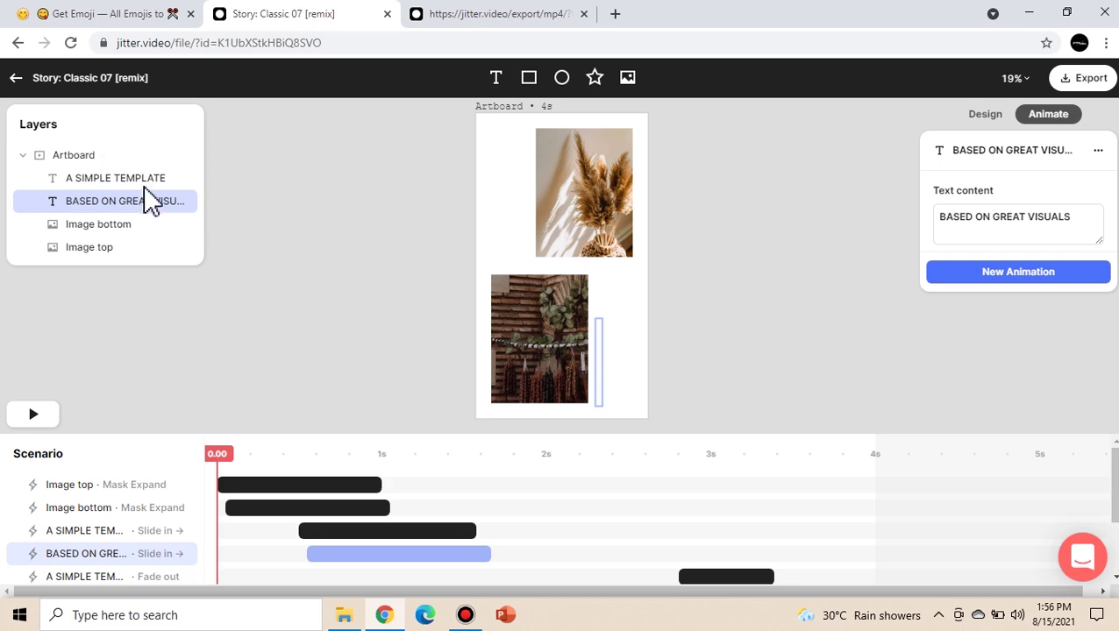
{"action": "left_click", "coordinate": [145, 186]}
{"action": "triple_click", "coordinate": [967, 219]}
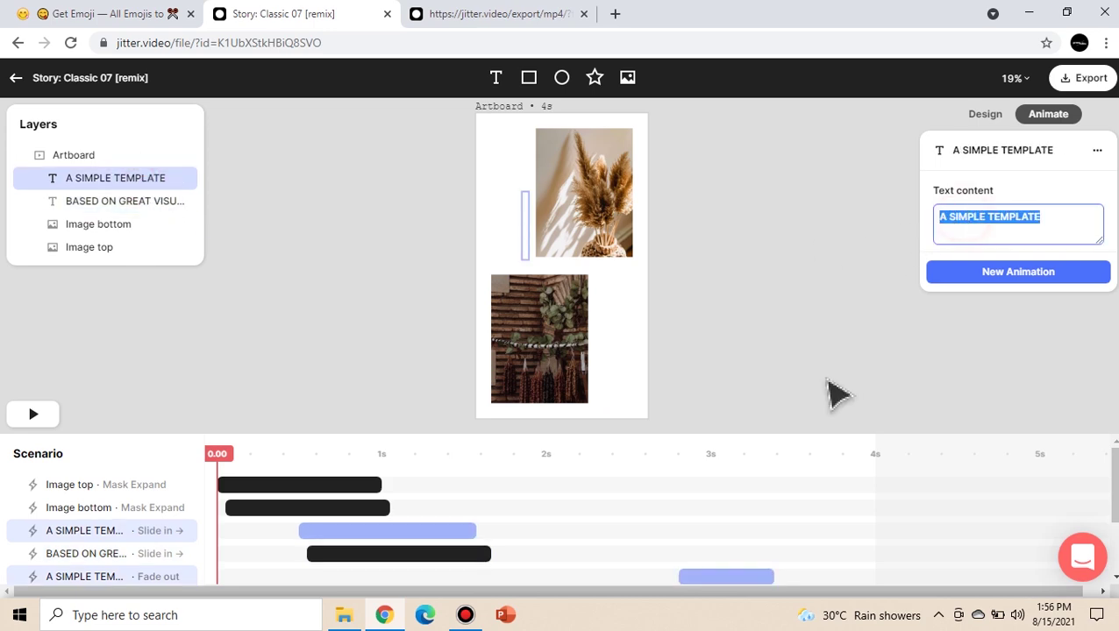
{"action": "left_click_drag", "start_coordinate": [237, 463], "coordinate": [75, 518]}
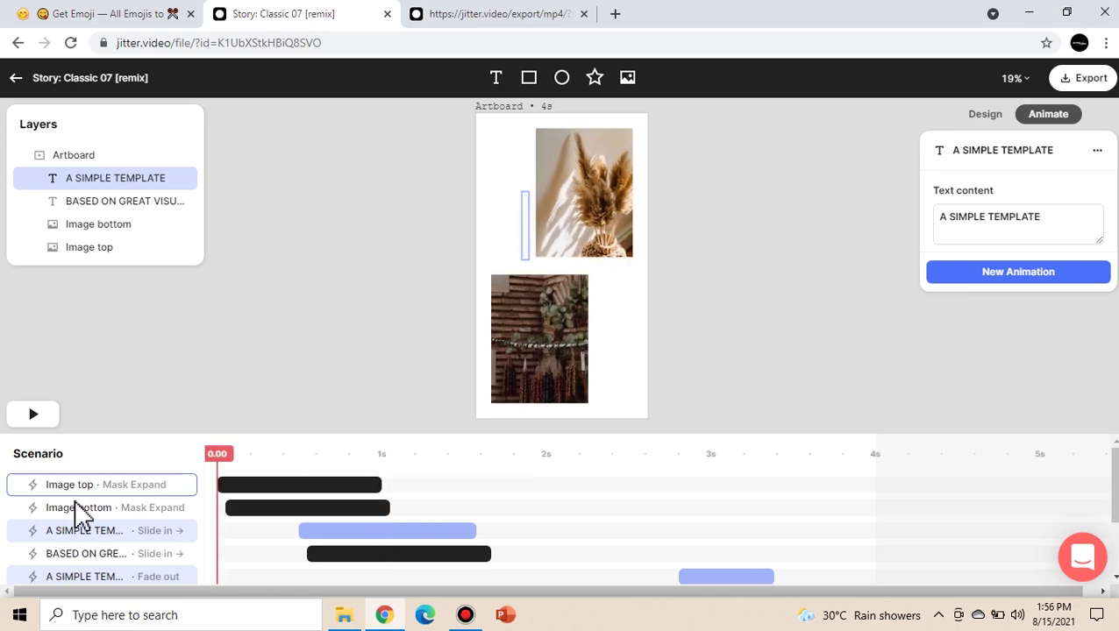
{"action": "left_click", "coordinate": [48, 410]}
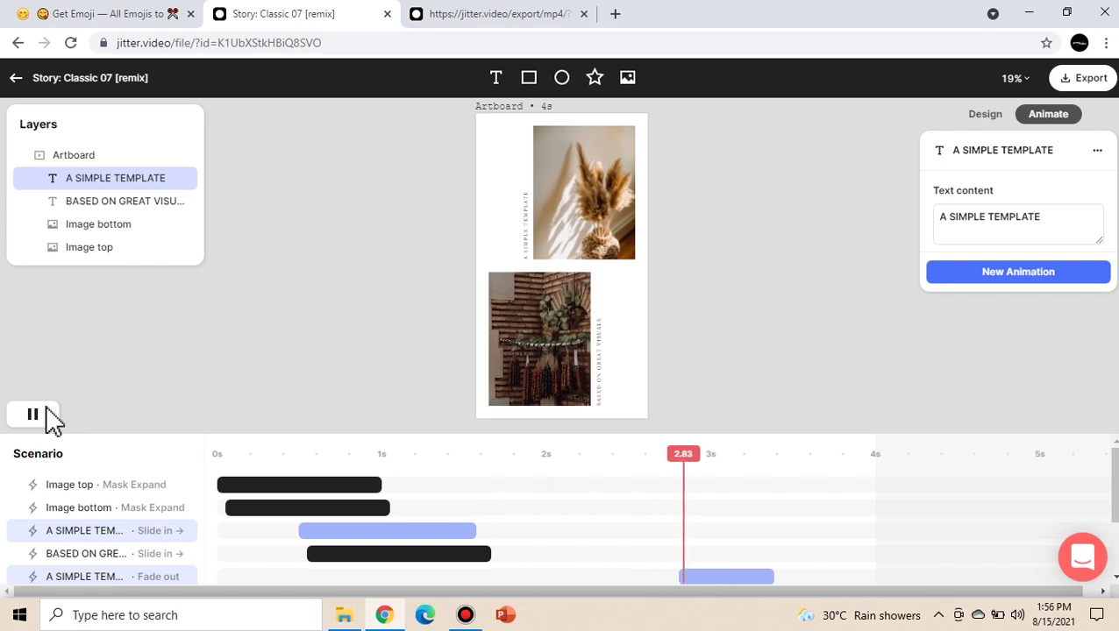
{"action": "left_click", "coordinate": [45, 419]}
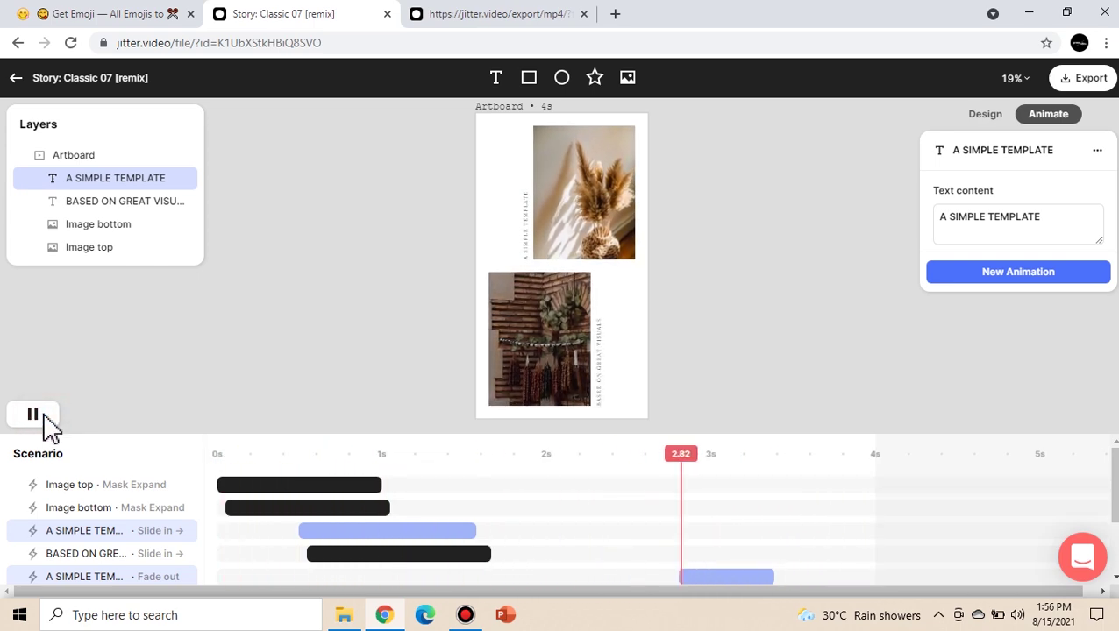
Close the old Tweet export page, export the story as a 720p video (720×1280), and download the MP4.
{"action": "left_click", "coordinate": [593, 19]}
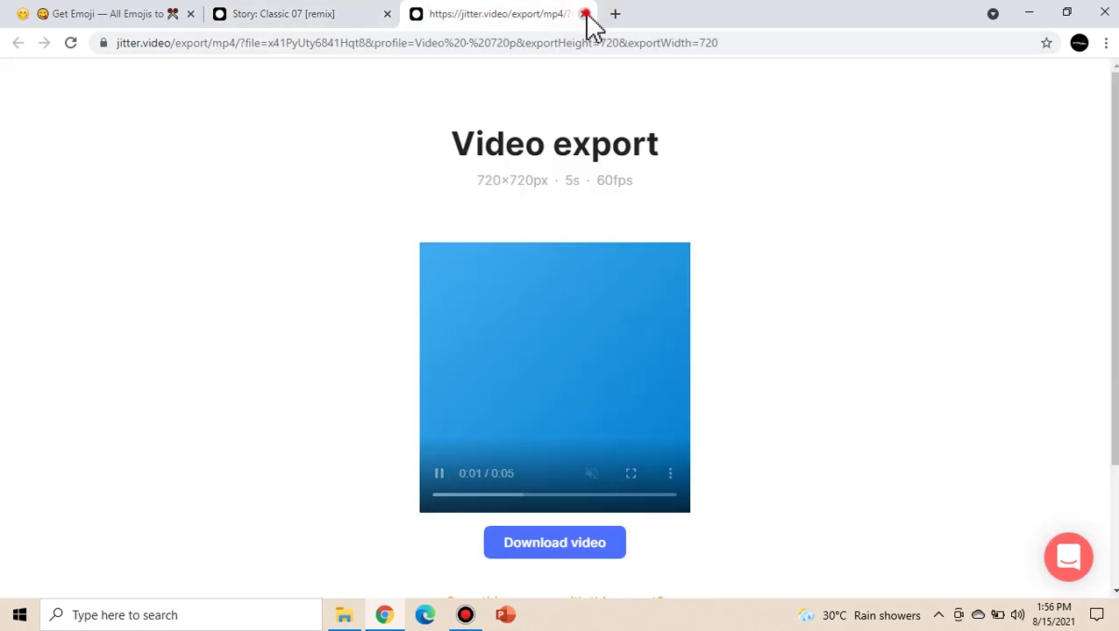
{"action": "left_click", "coordinate": [584, 15]}
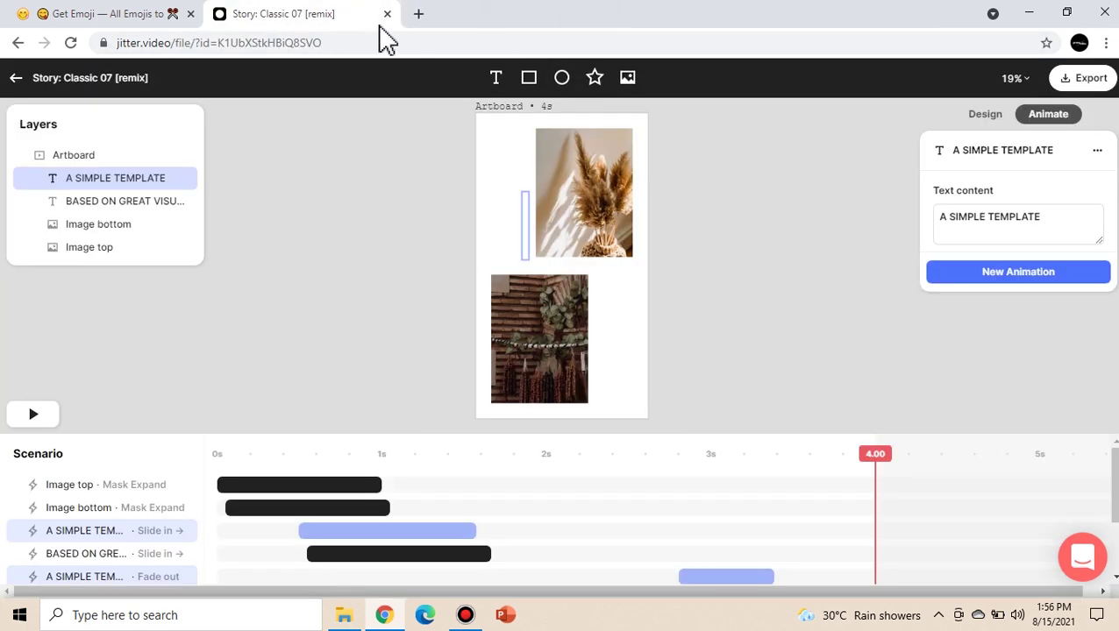
{"action": "left_click", "coordinate": [1088, 81]}
{"action": "left_click", "coordinate": [992, 137]}
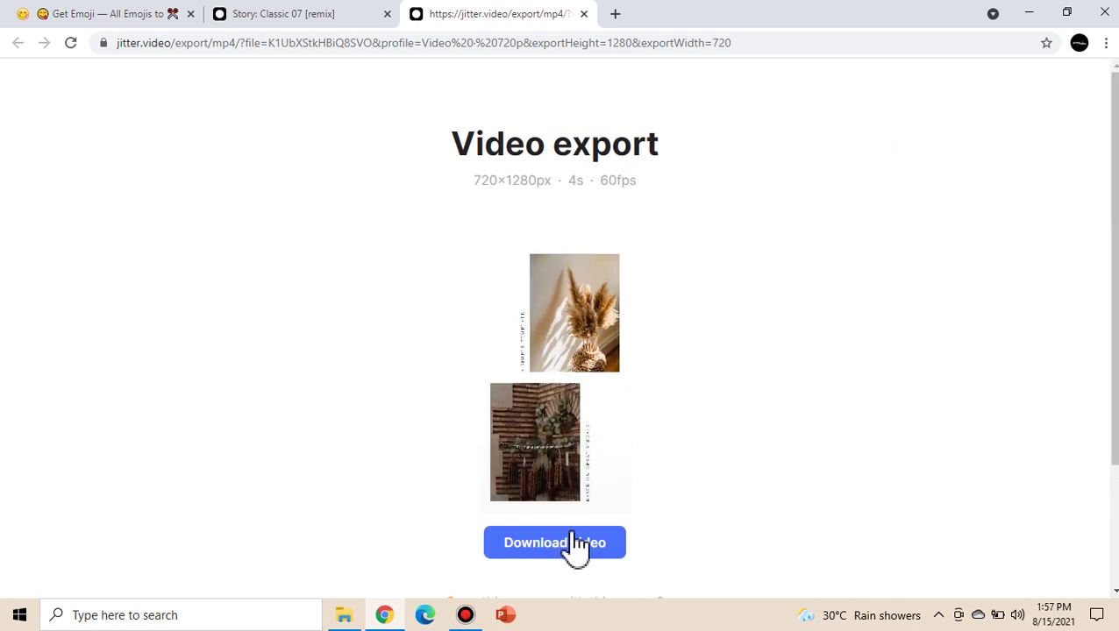
{"action": "left_click", "coordinate": [579, 551]}
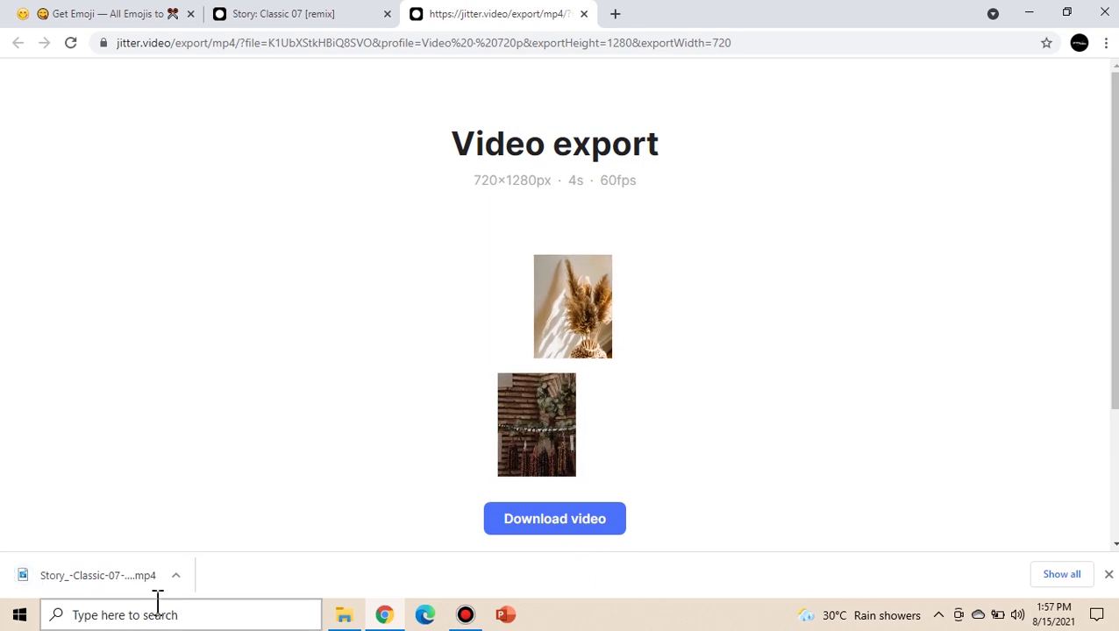
Open the downloaded Story_-Classic-07-[remix] video in the video player, replay it, and close the player.
{"action": "left_click", "coordinate": [88, 581]}
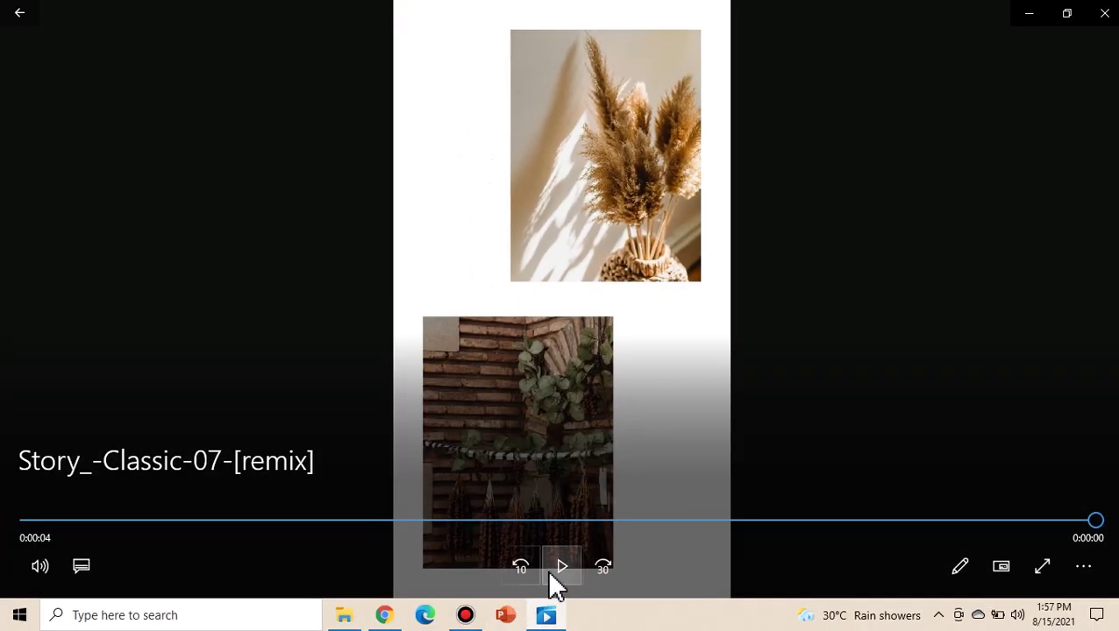
{"action": "left_click", "coordinate": [549, 573]}
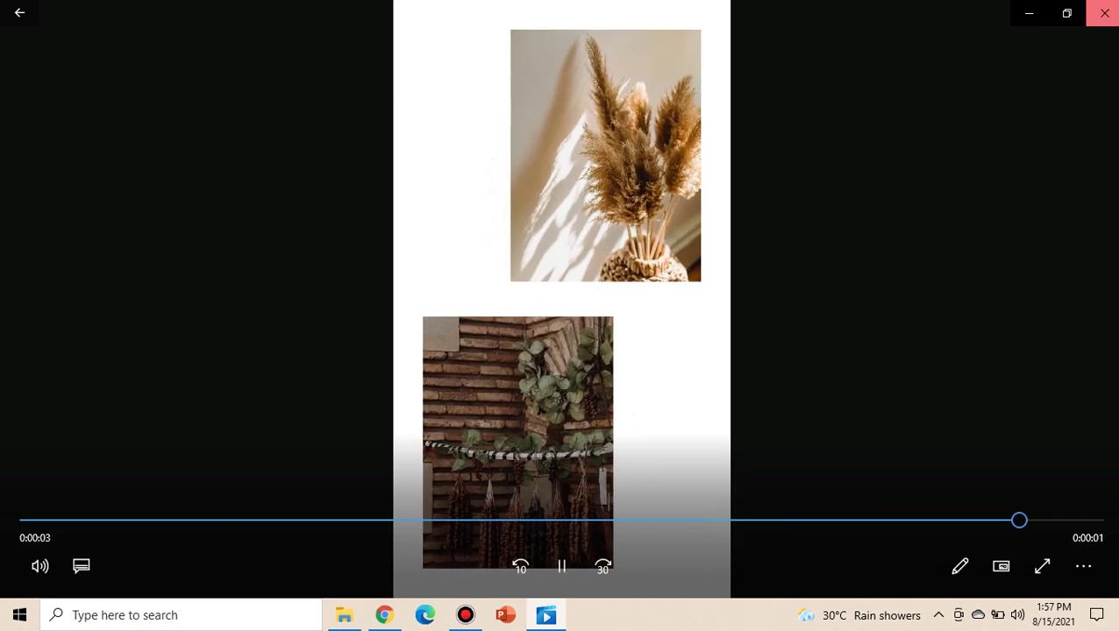
{"action": "left_click", "coordinate": [1029, 13]}
Return from the story file to the template gallery, open the Banking app template, and collapse its Artboard layers.
{"action": "left_click", "coordinate": [353, 15]}
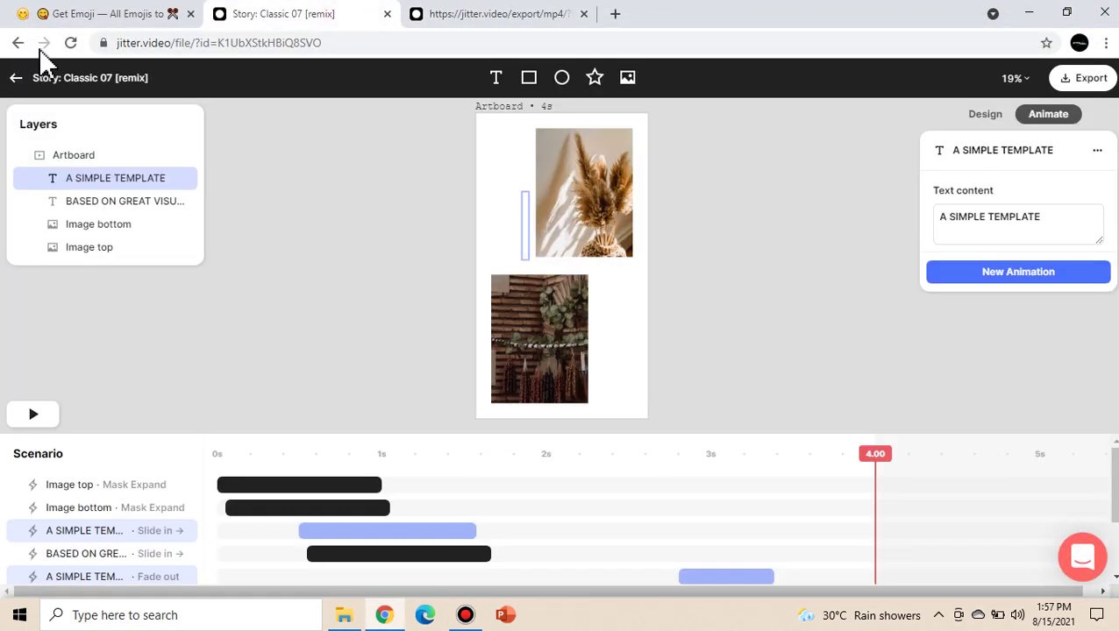
{"action": "left_click", "coordinate": [18, 79]}
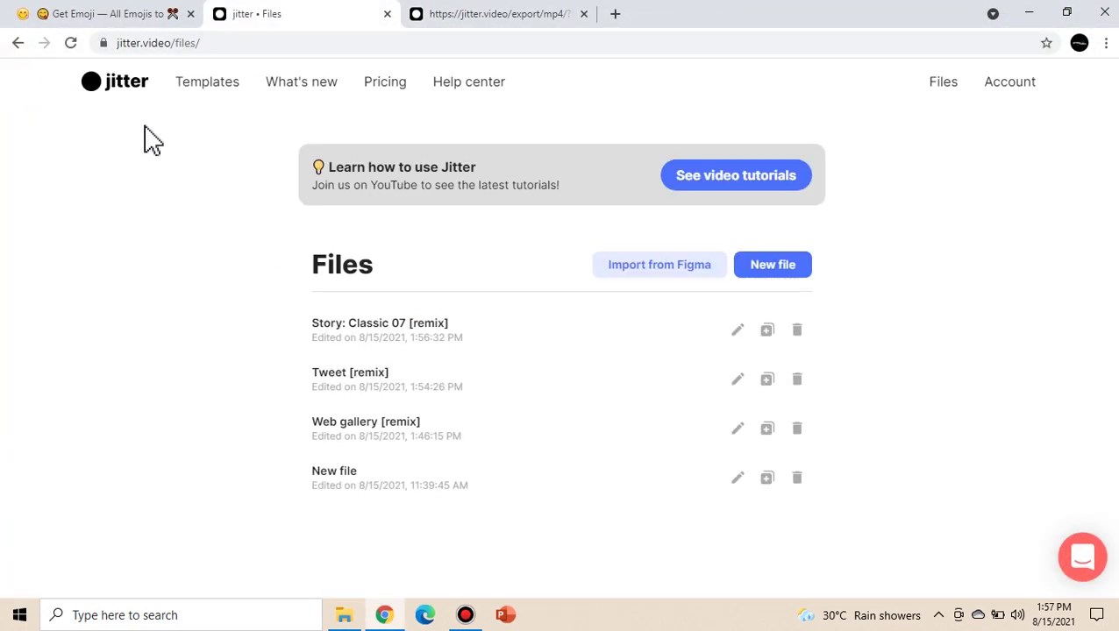
{"action": "left_click", "coordinate": [213, 86]}
{"action": "scroll", "coordinate": [396, 254], "scroll_direction": "down", "scroll_amount": 5}
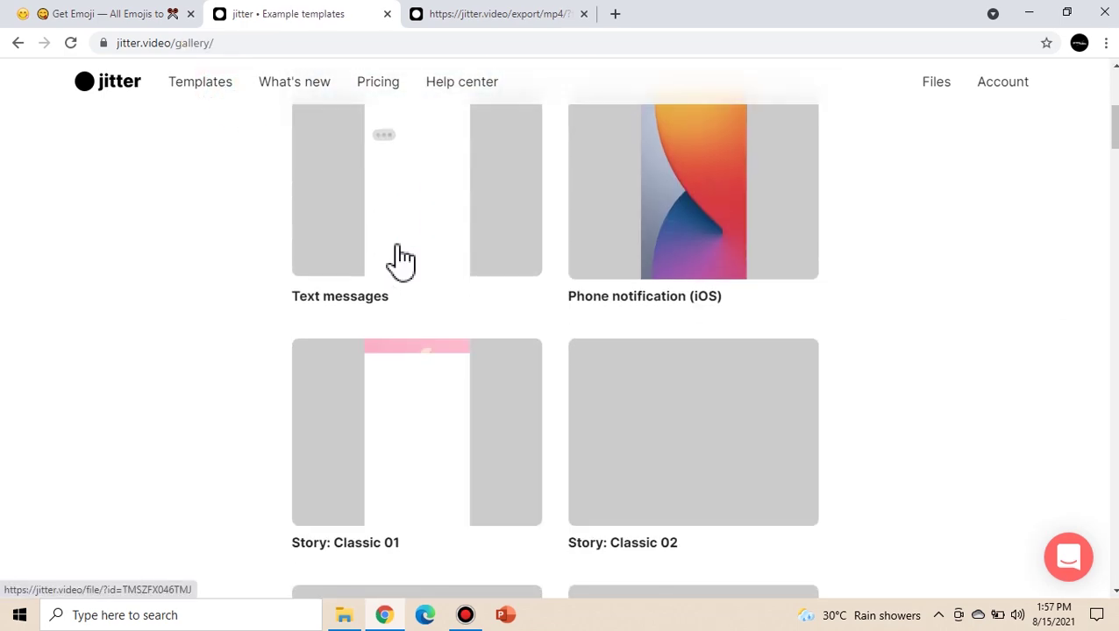
{"action": "scroll", "coordinate": [401, 261], "scroll_direction": "down", "scroll_amount": 8}
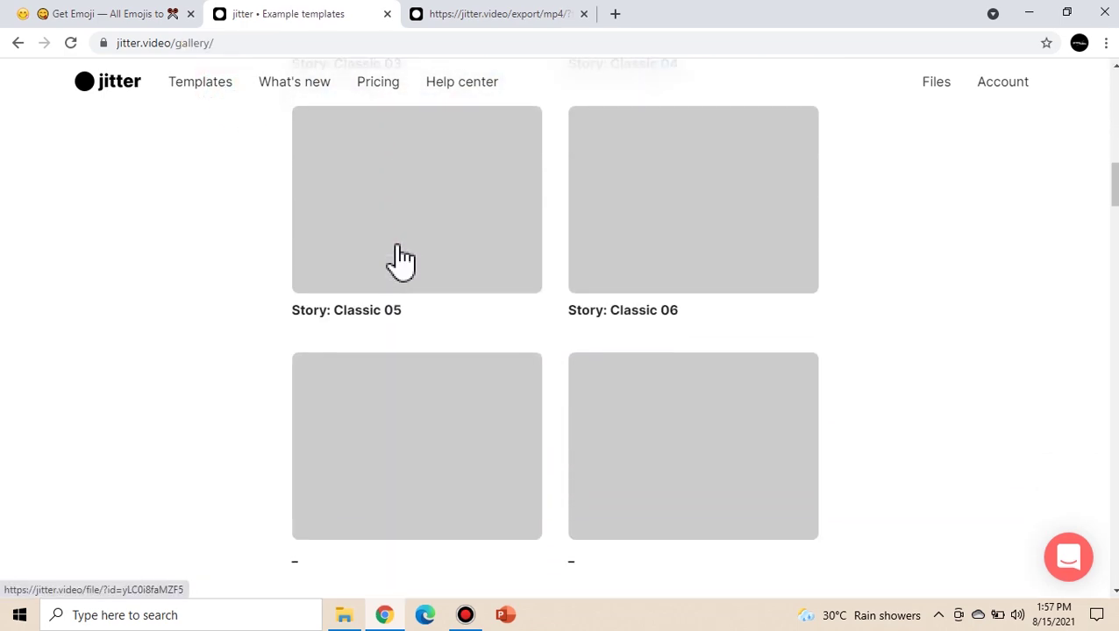
{"action": "scroll", "coordinate": [401, 260], "scroll_direction": "down", "scroll_amount": 3}
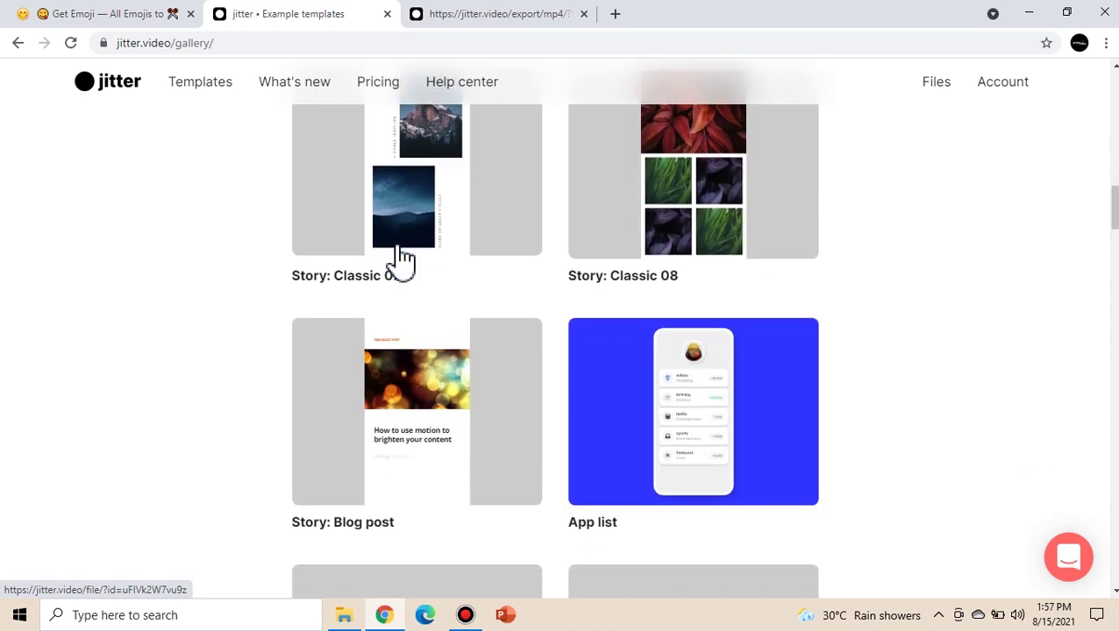
{"action": "scroll", "coordinate": [401, 261], "scroll_direction": "down", "scroll_amount": 3}
{"action": "scroll", "coordinate": [400, 257], "scroll_direction": "down", "scroll_amount": 3}
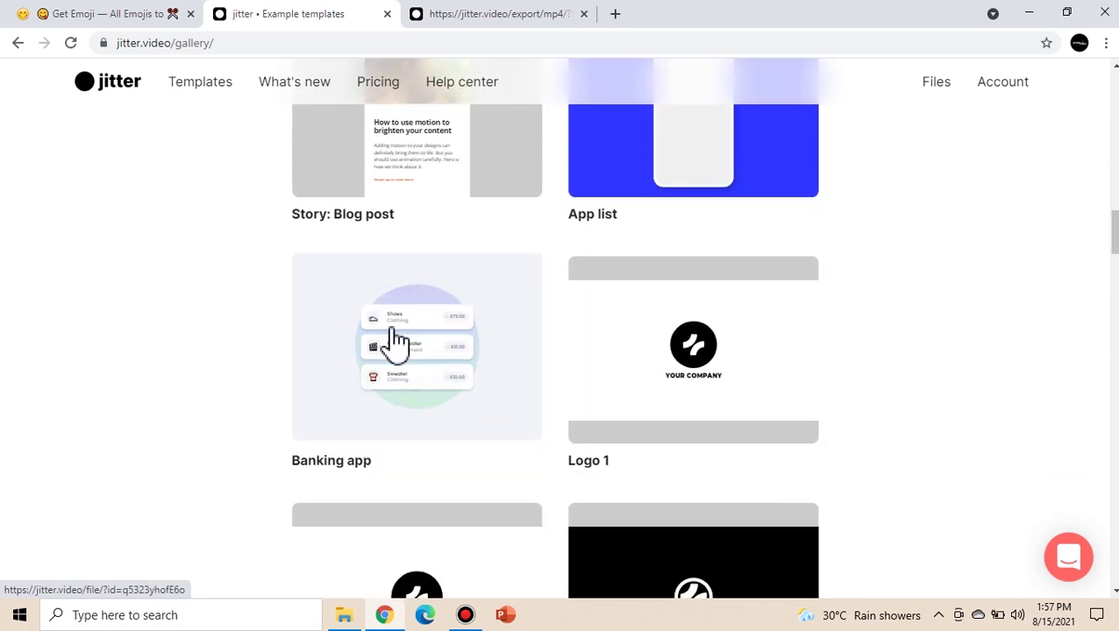
{"action": "left_click", "coordinate": [424, 340]}
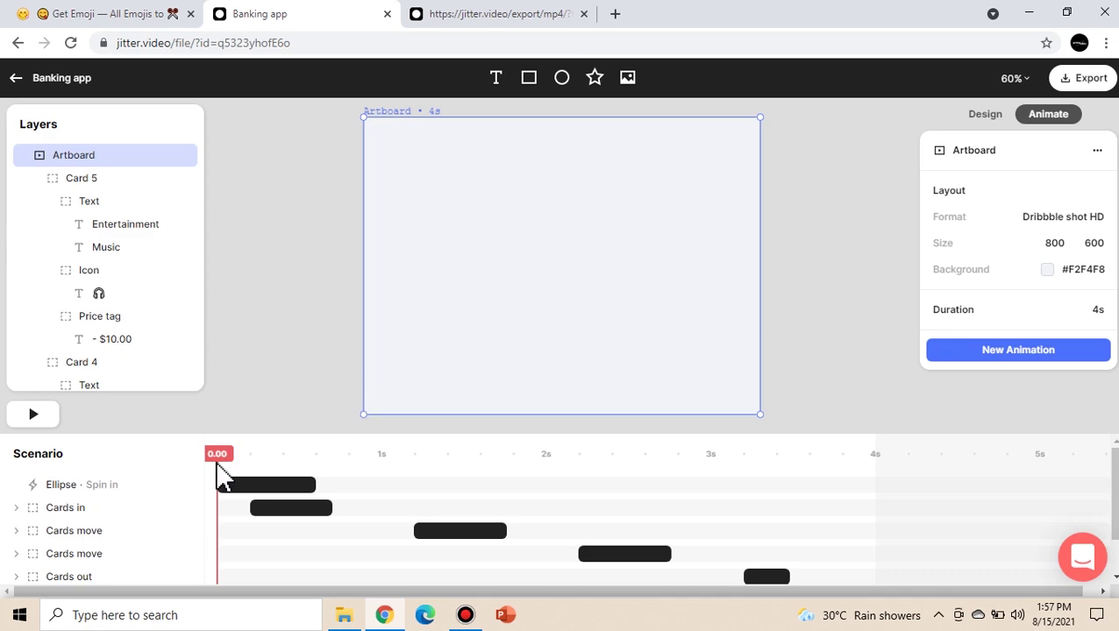
{"action": "left_click", "coordinate": [24, 158]}
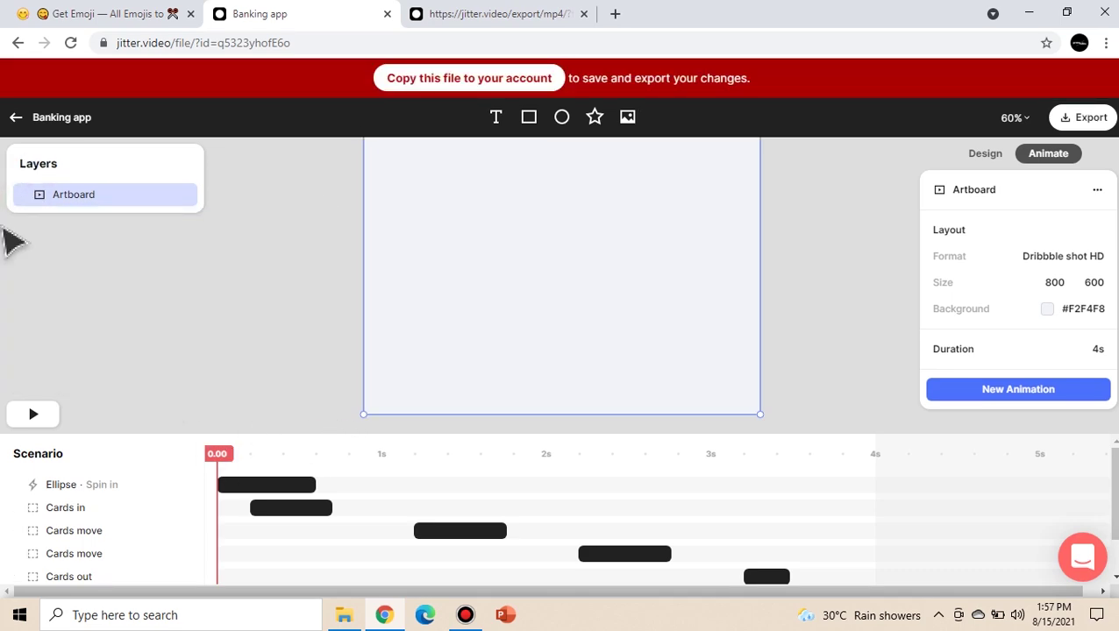
Expand the Artboard layers and copy the Banking app template to the account as an editable remix.
{"action": "left_click", "coordinate": [23, 194]}
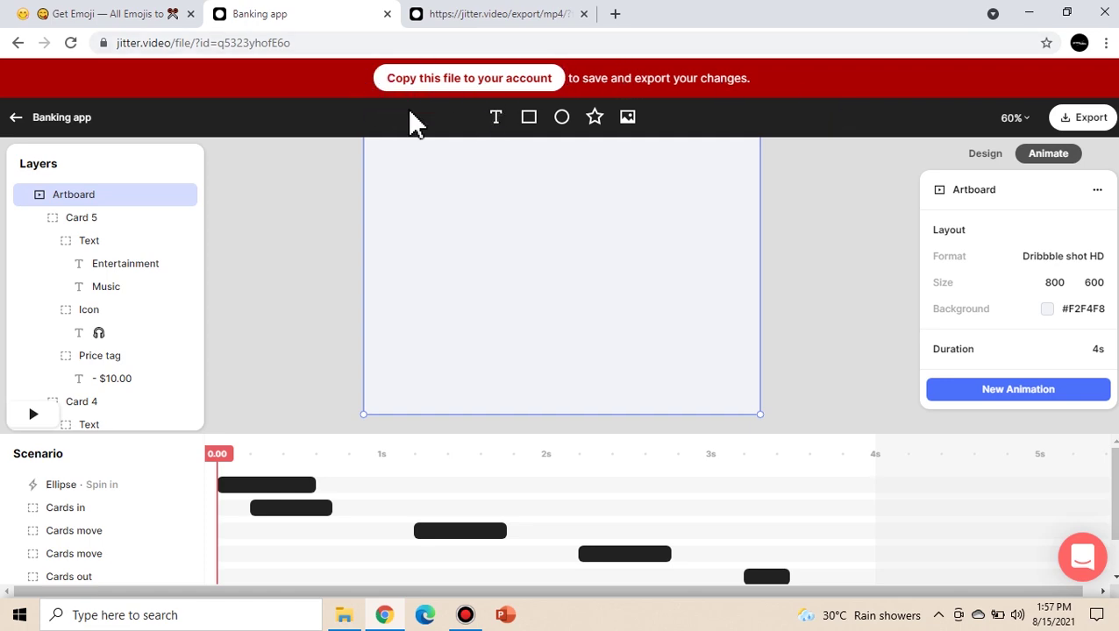
{"action": "left_click", "coordinate": [458, 80]}
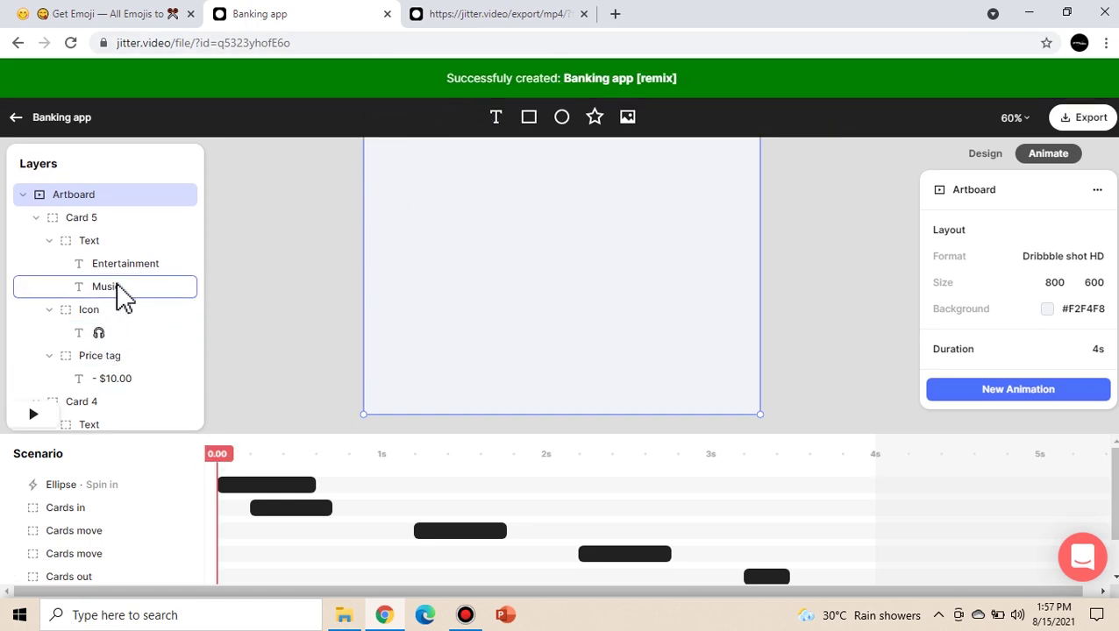
{"action": "scroll", "coordinate": [123, 351], "scroll_direction": "down", "scroll_amount": 5}
{"action": "scroll", "coordinate": [92, 300], "scroll_direction": "up", "scroll_amount": 5}
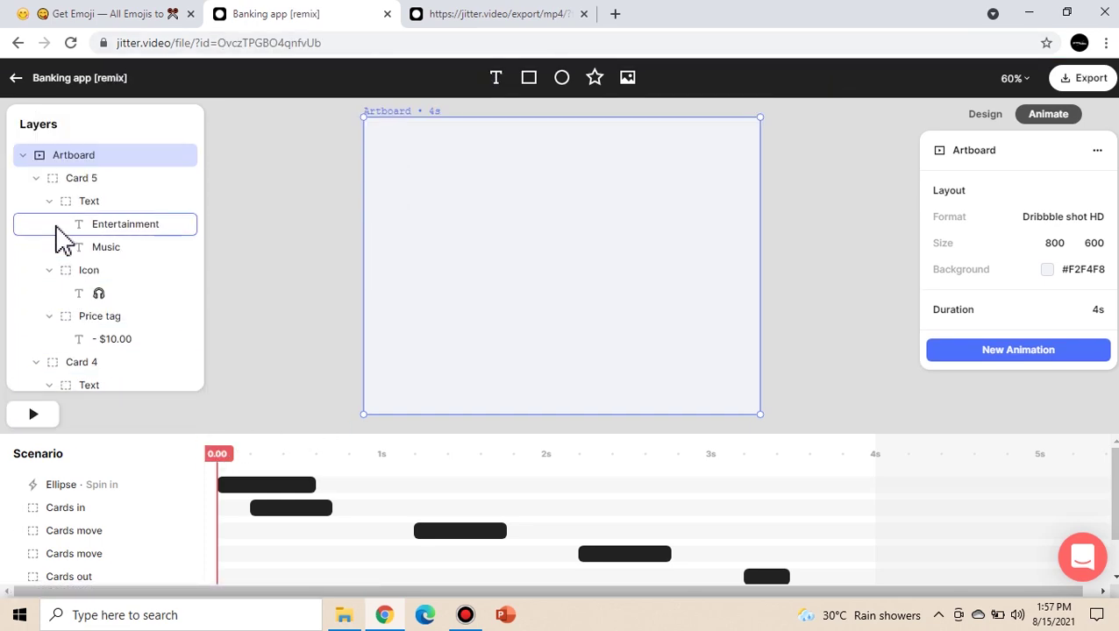
Collapse the layer groups of Card 5, Card 4, Card 3 and Card 2, keeping Card 1 expanded.
{"action": "left_click", "coordinate": [36, 180]}
{"action": "left_click", "coordinate": [37, 202]}
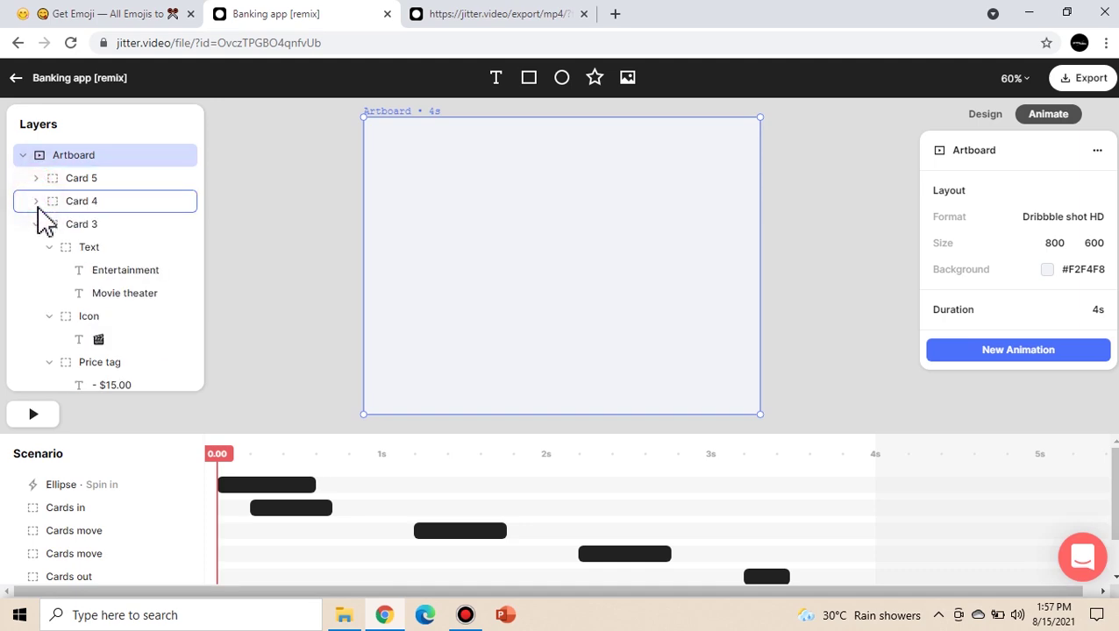
{"action": "left_click", "coordinate": [37, 224]}
{"action": "left_click", "coordinate": [37, 248]}
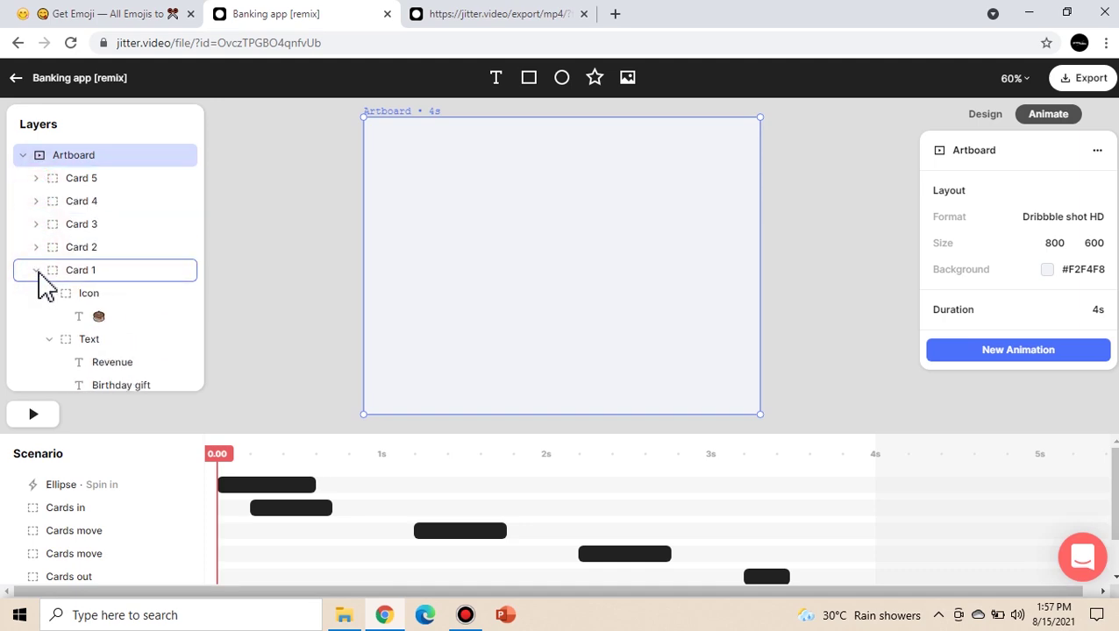
{"action": "left_click", "coordinate": [36, 271]}
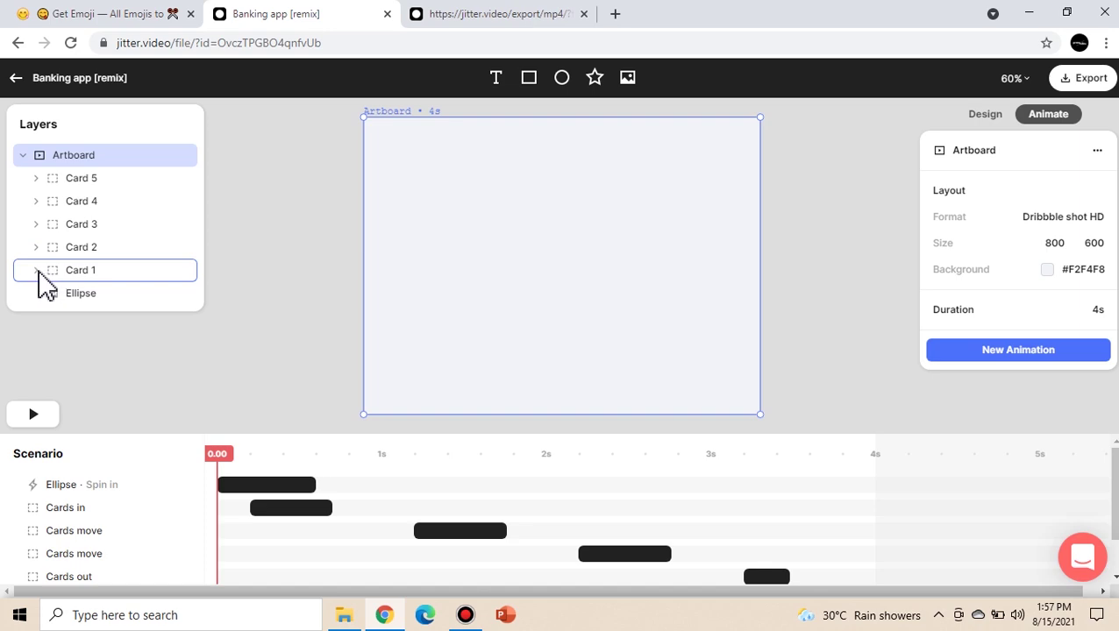
{"action": "left_click", "coordinate": [36, 272]}
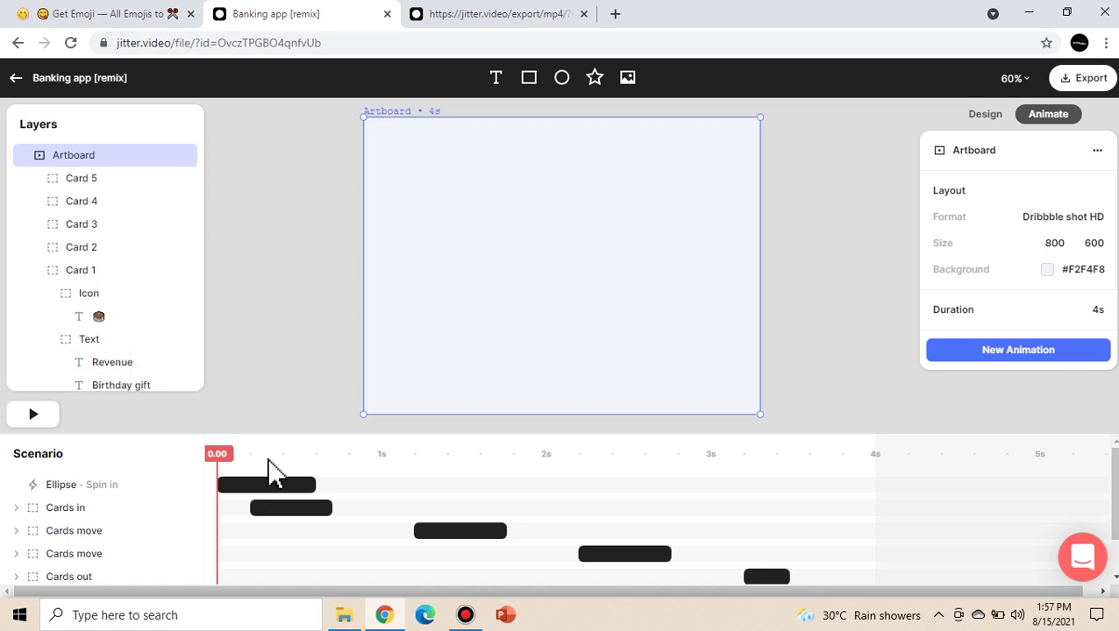
Move the playhead to 0.52 s and select the cake emoji layer in Card 1's icon.
{"action": "left_click_drag", "start_coordinate": [269, 460], "coordinate": [304, 458]}
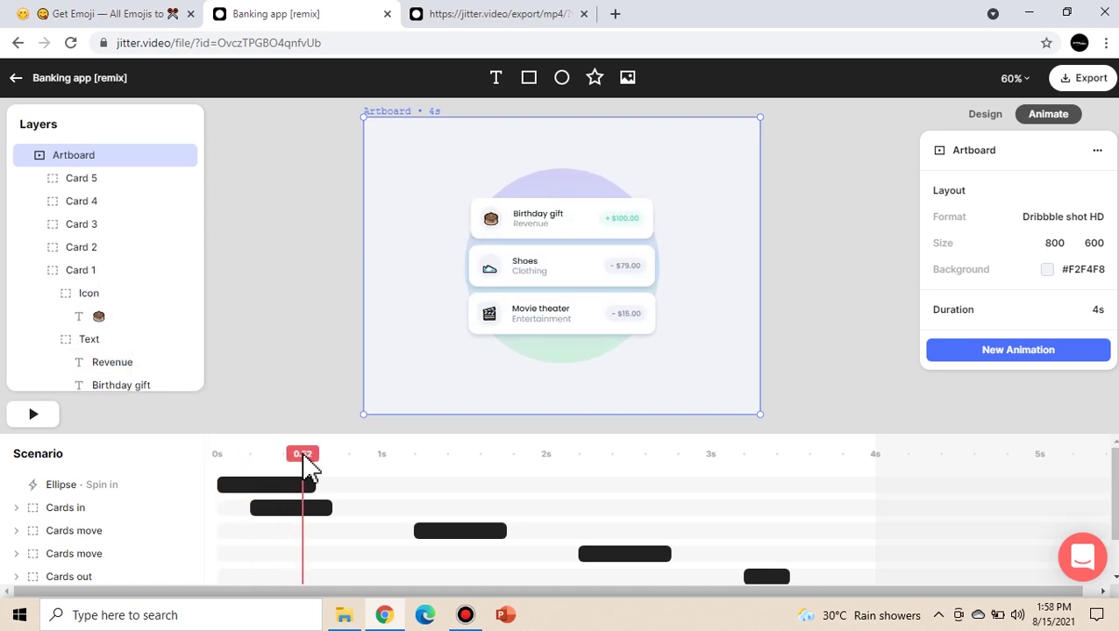
{"action": "left_click", "coordinate": [529, 233]}
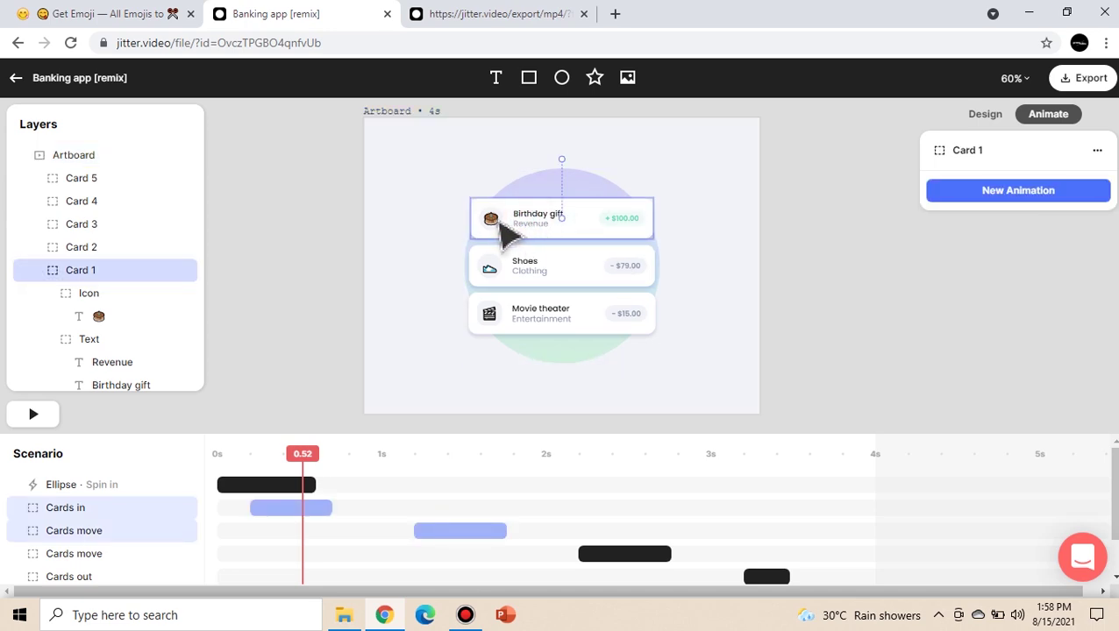
{"action": "scroll", "coordinate": [150, 332], "scroll_direction": "down", "scroll_amount": 1}
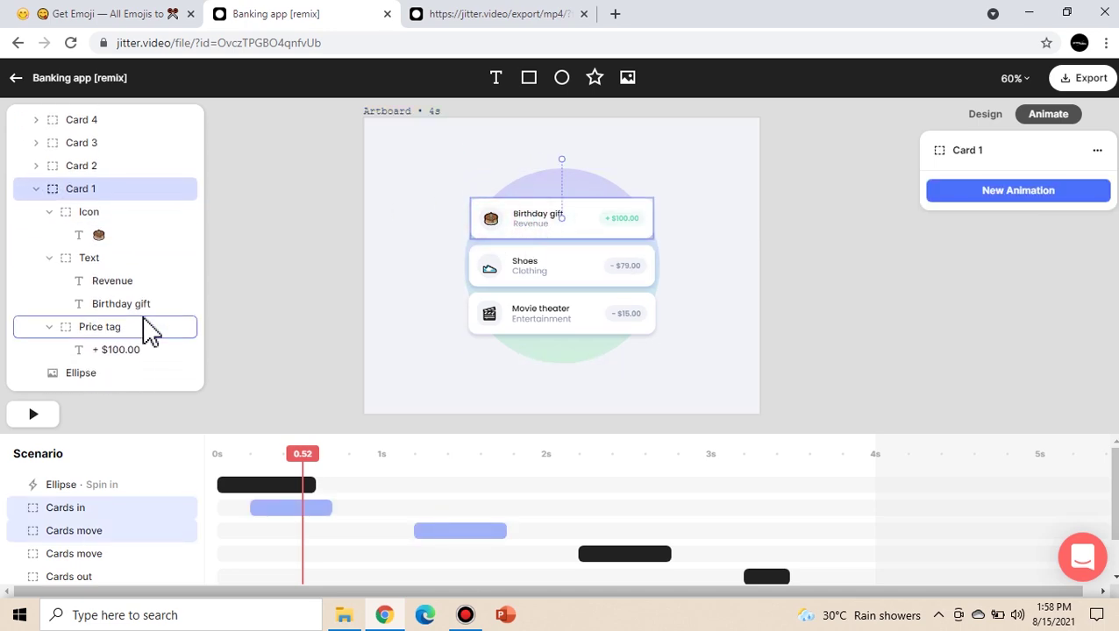
{"action": "left_click", "coordinate": [114, 246]}
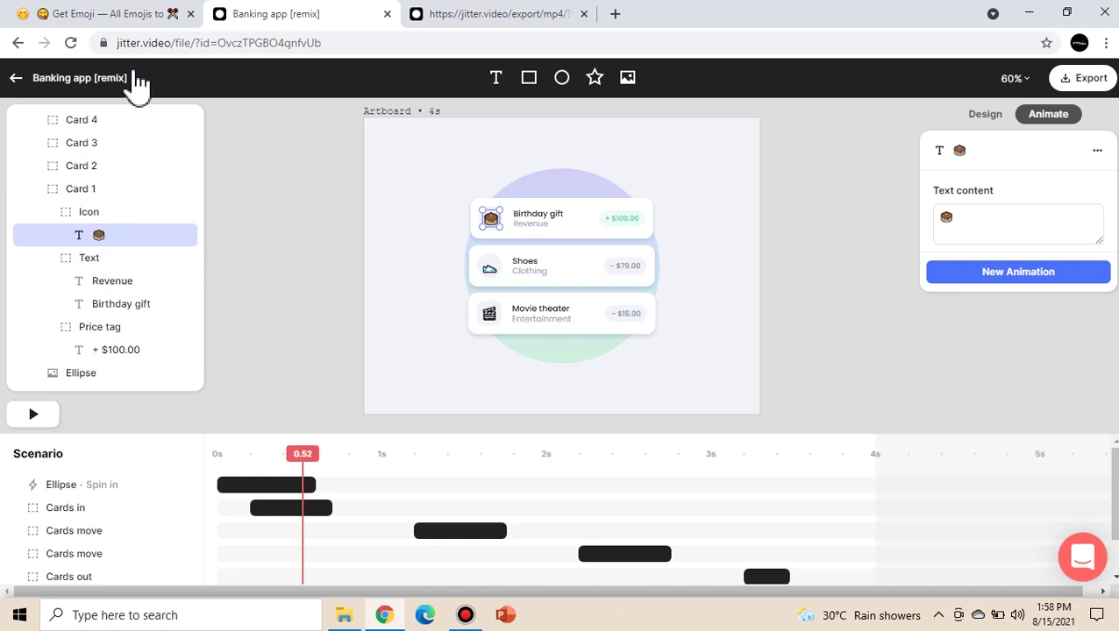
Copy the red dress emoji from getemoji.com and replace Card 1's cake icon with it in Design mode.
{"action": "left_click", "coordinate": [130, 16]}
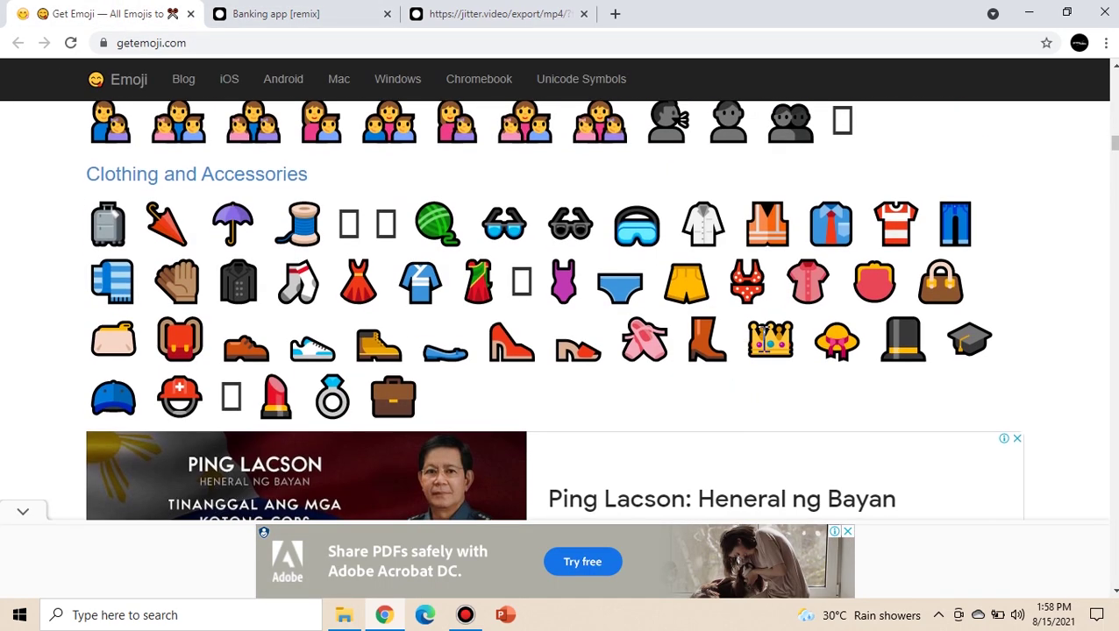
{"action": "left_click", "coordinate": [357, 272]}
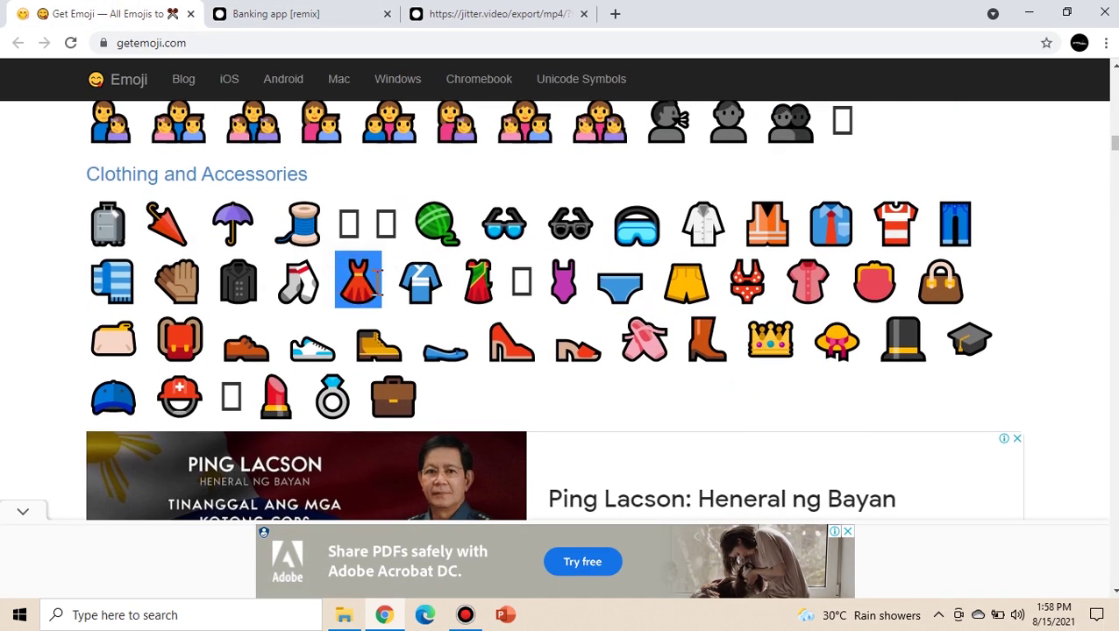
{"action": "left_click_drag", "start_coordinate": [376, 247], "coordinate": [954, 223]}
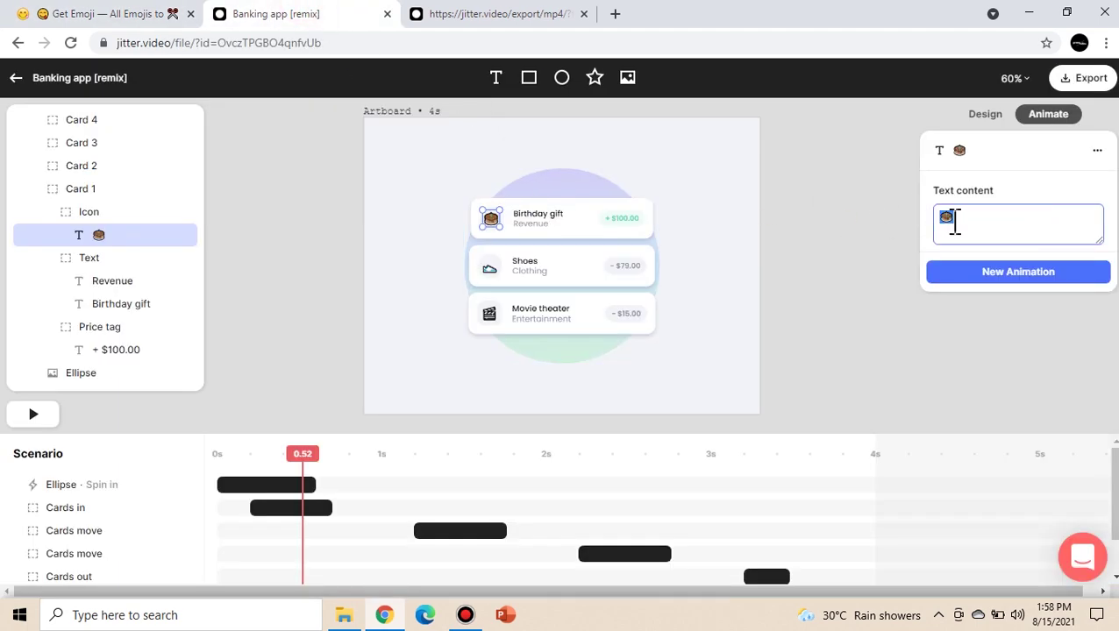
{"action": "left_click", "coordinate": [1000, 115]}
{"action": "left_click_drag", "start_coordinate": [975, 341], "coordinate": [937, 355]}
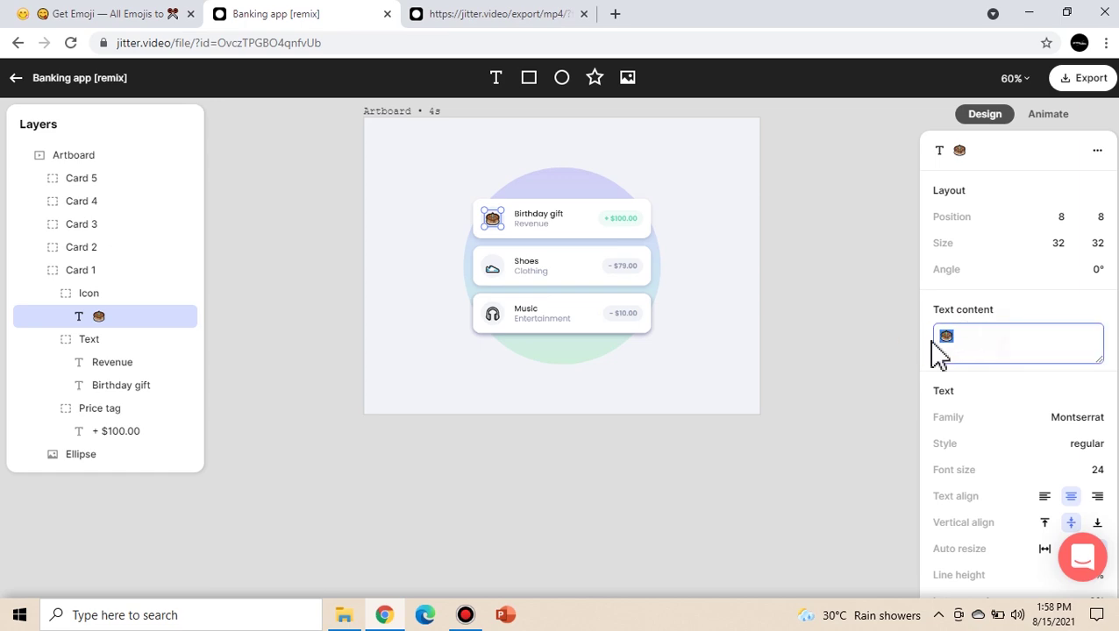
Change Card 1's title to "Dress" and its subtitle to "Sale! Buy now.".
{"action": "left_click", "coordinate": [557, 218]}
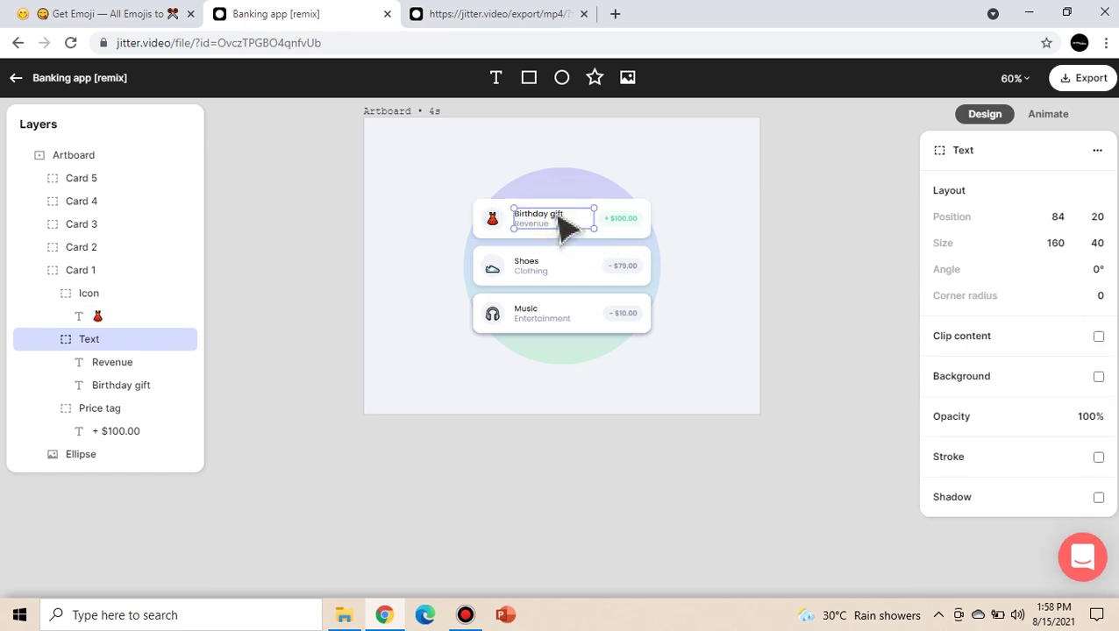
{"action": "left_click", "coordinate": [120, 388]}
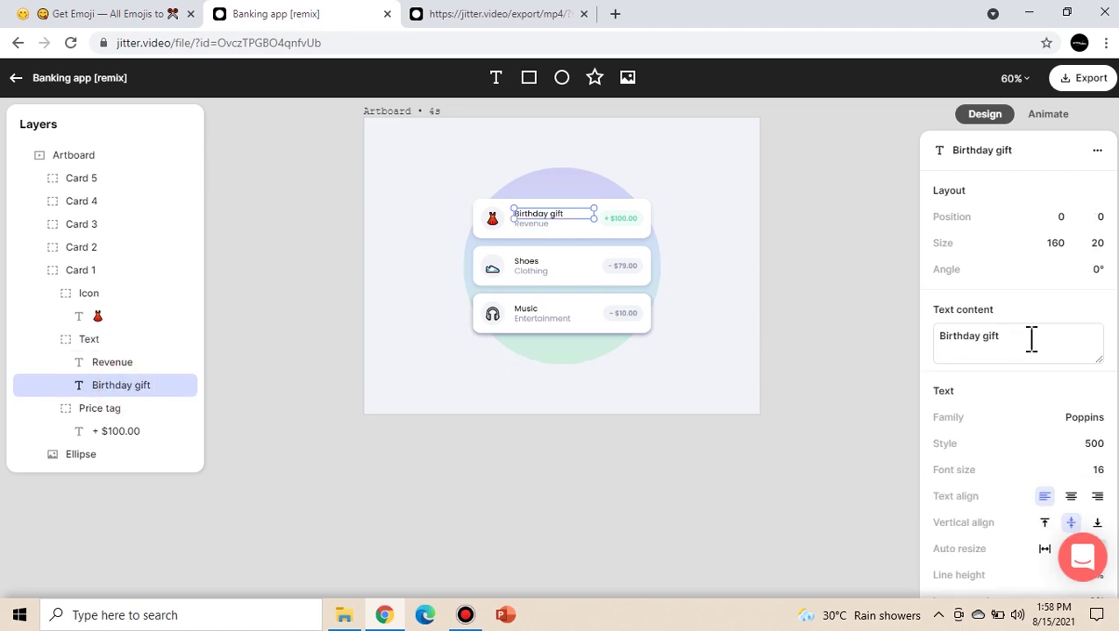
{"action": "left_click_drag", "start_coordinate": [1031, 340], "coordinate": [968, 346]}
{"action": "type", "text": "Dress"}
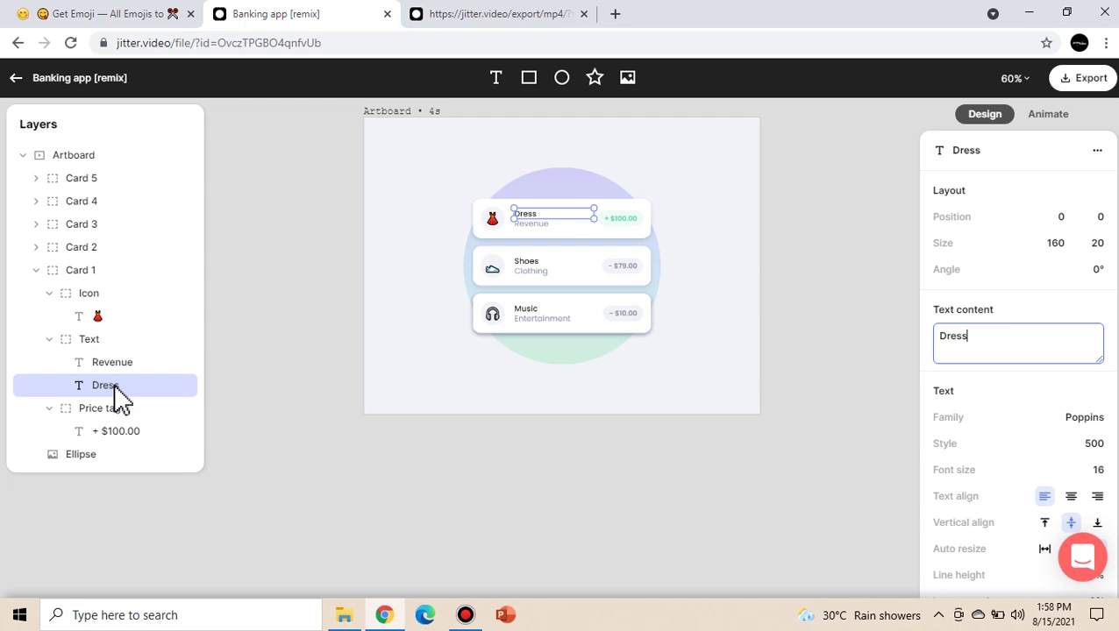
{"action": "left_click", "coordinate": [114, 364]}
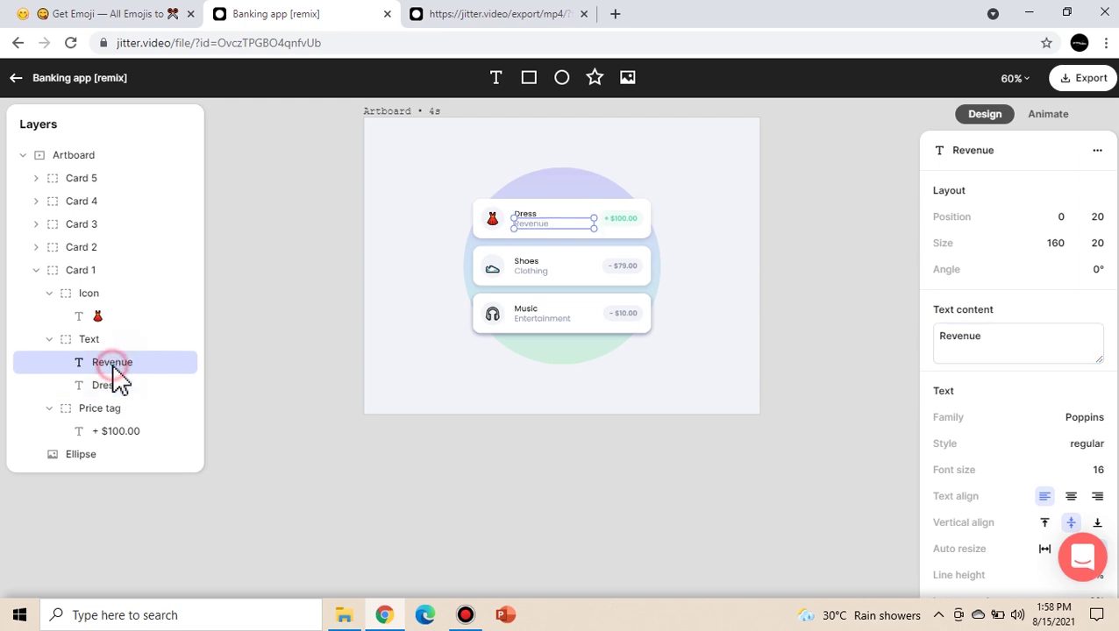
{"action": "double_click", "coordinate": [959, 336]}
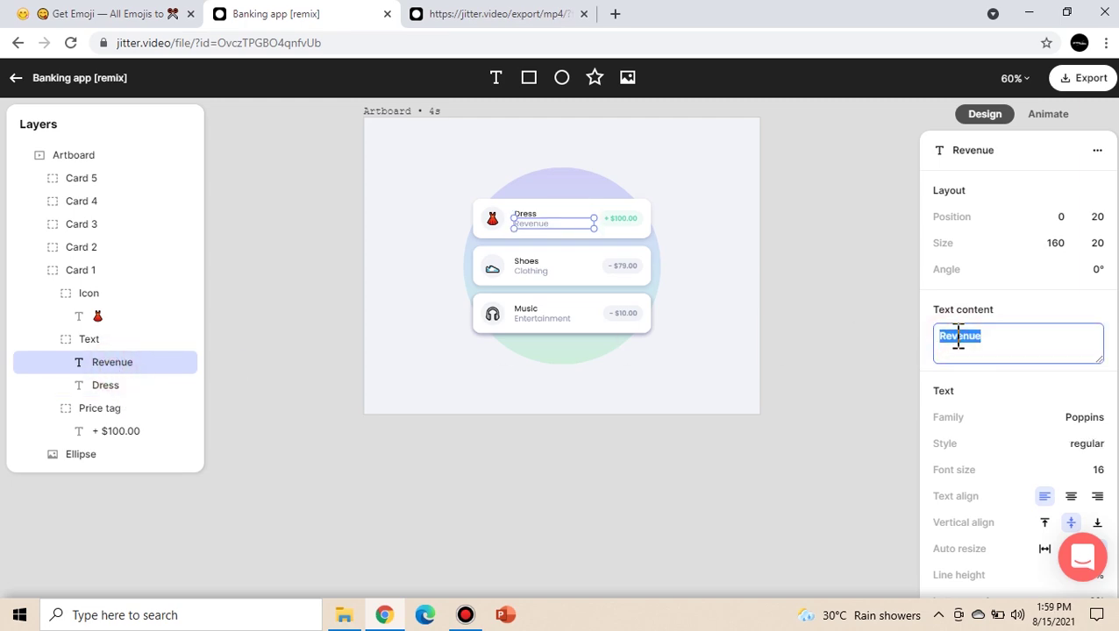
{"action": "type", "text": "Sale! Buy now."}
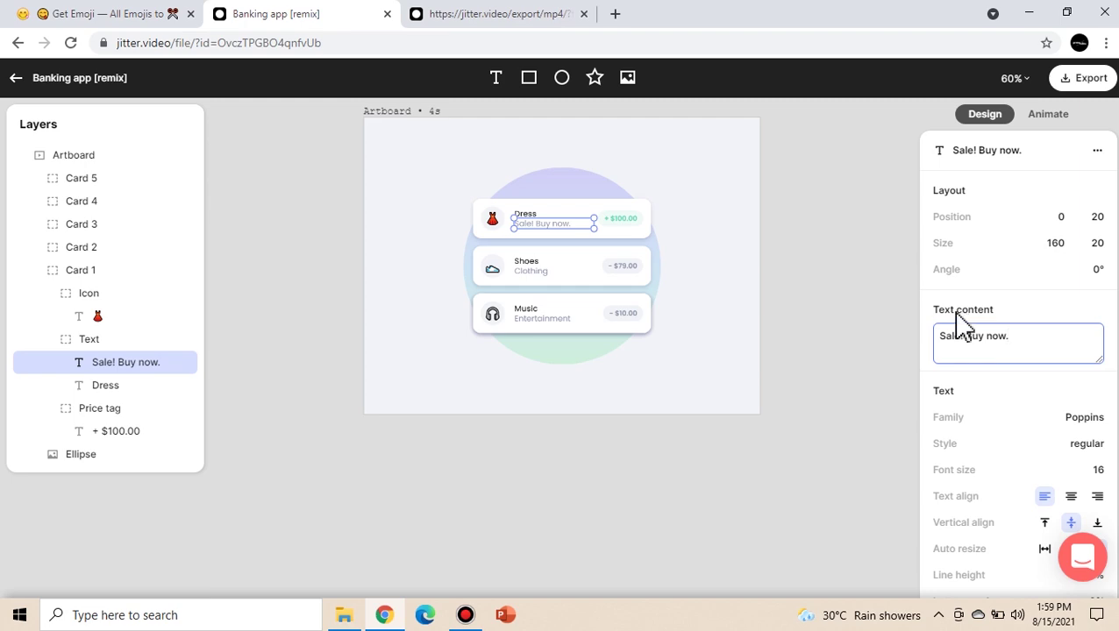
Set Card 1's price tag text to "+ $10.00".
{"action": "left_click", "coordinate": [131, 431]}
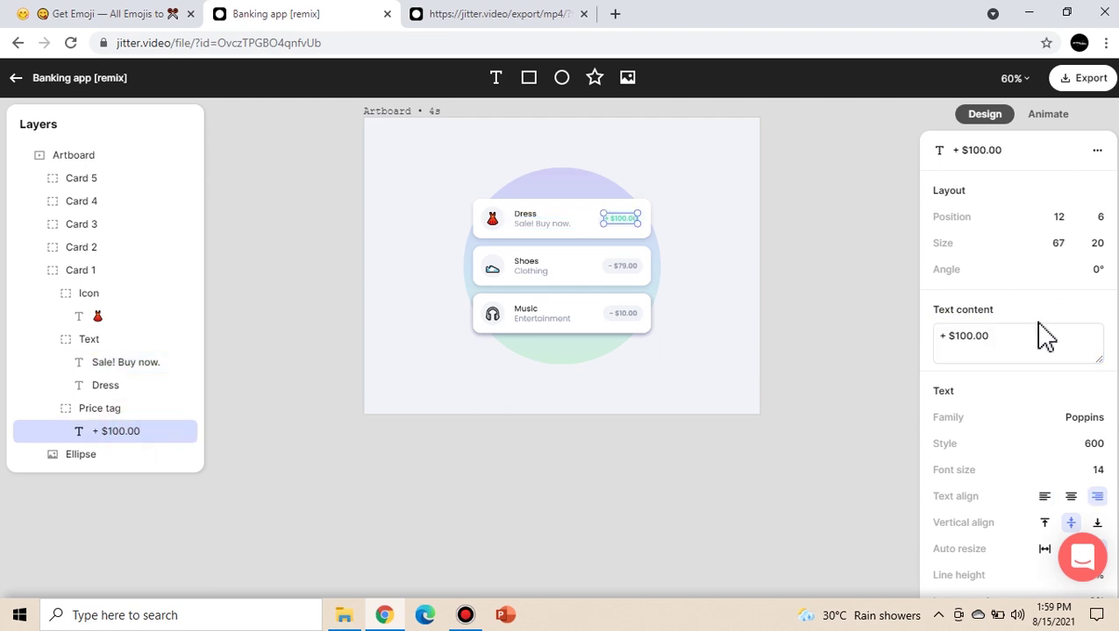
{"action": "left_click", "coordinate": [1010, 340]}
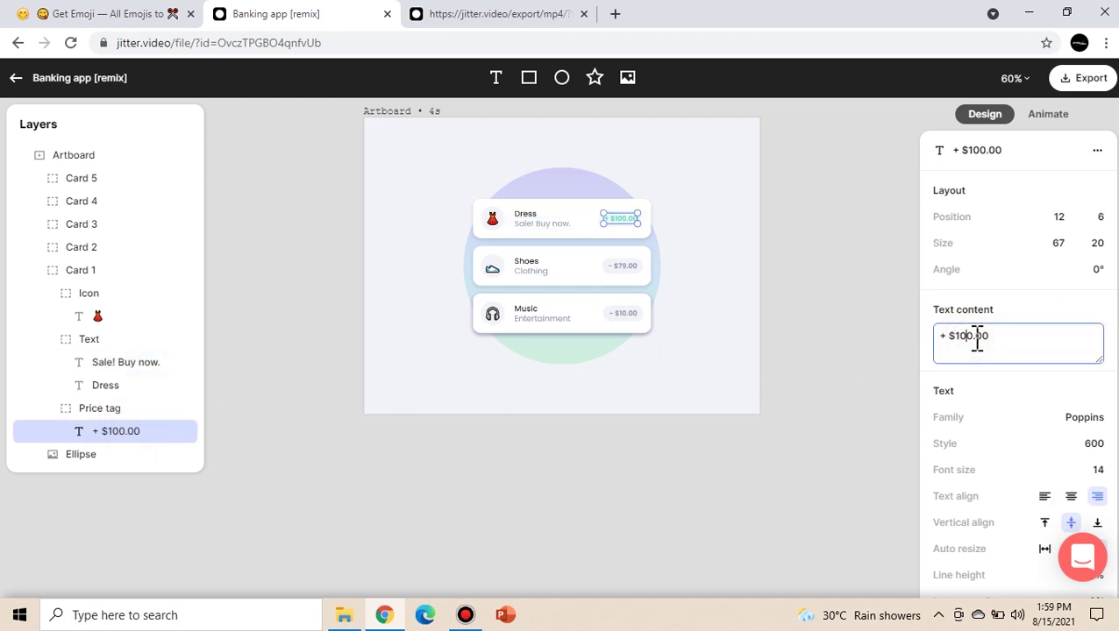
{"action": "left_click", "coordinate": [858, 329]}
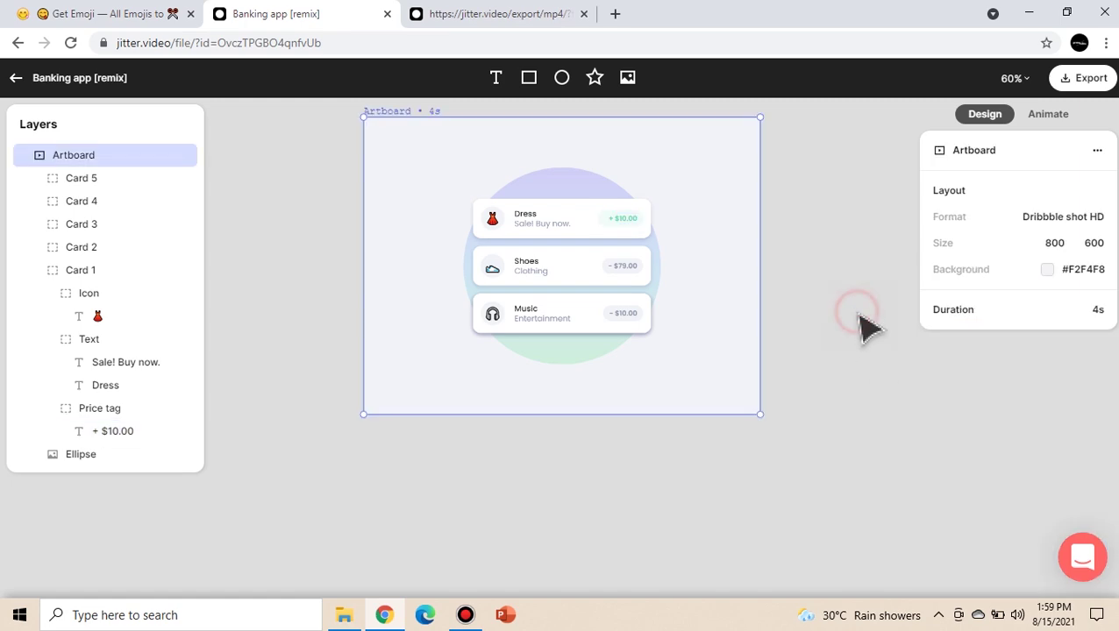
Copy the ring emoji from getemoji.com and replace the shoe icon in Card 2 with it.
{"action": "left_click", "coordinate": [507, 282]}
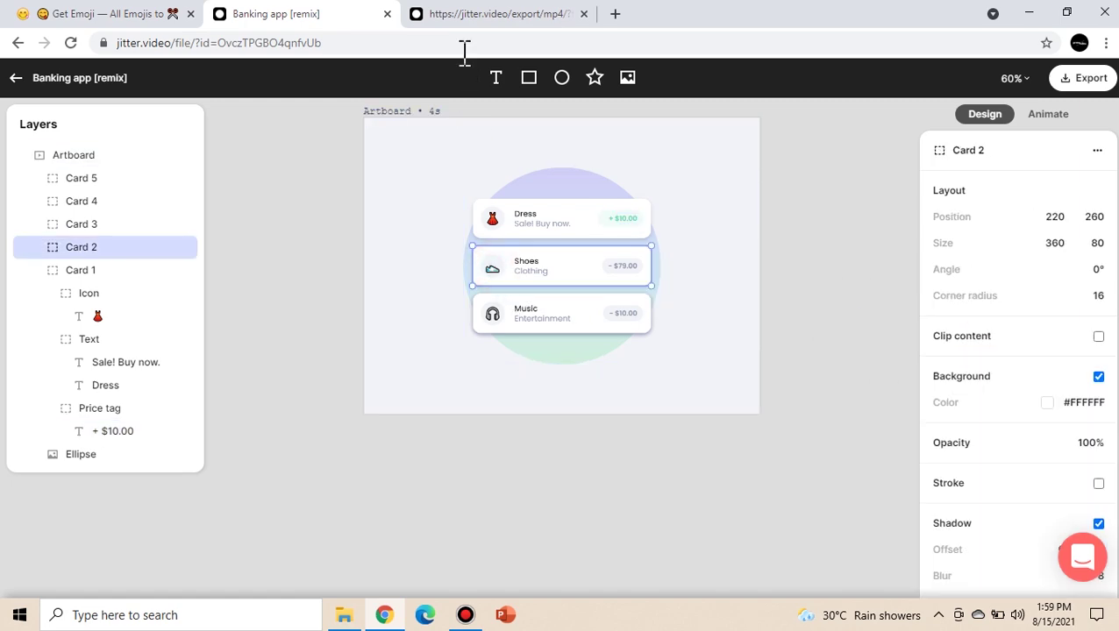
{"action": "left_click", "coordinate": [70, 14]}
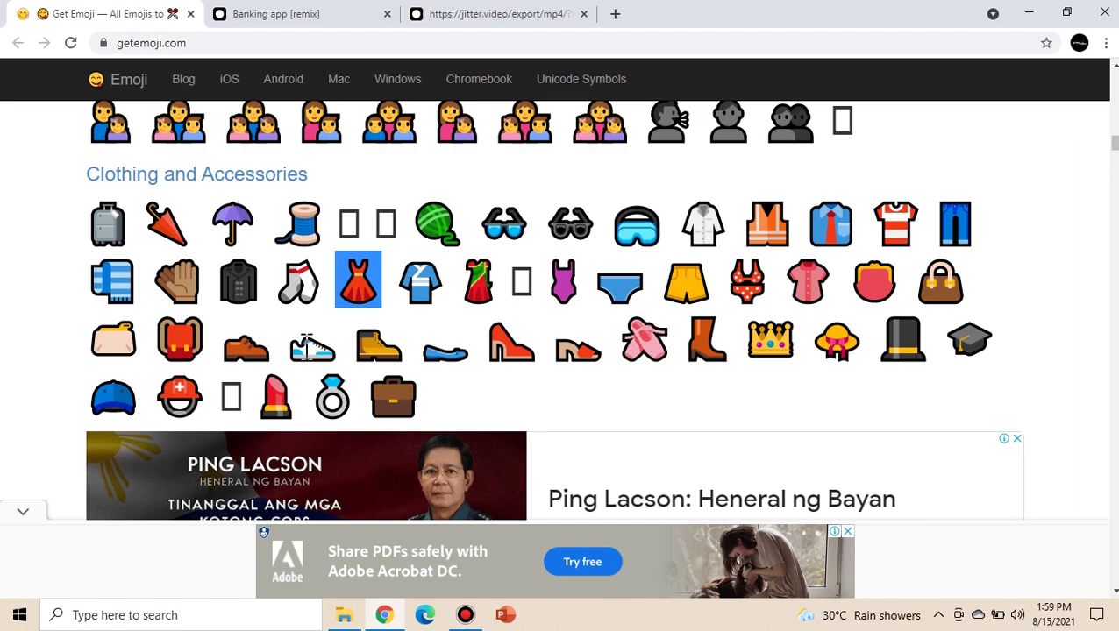
{"action": "left_click", "coordinate": [342, 395]}
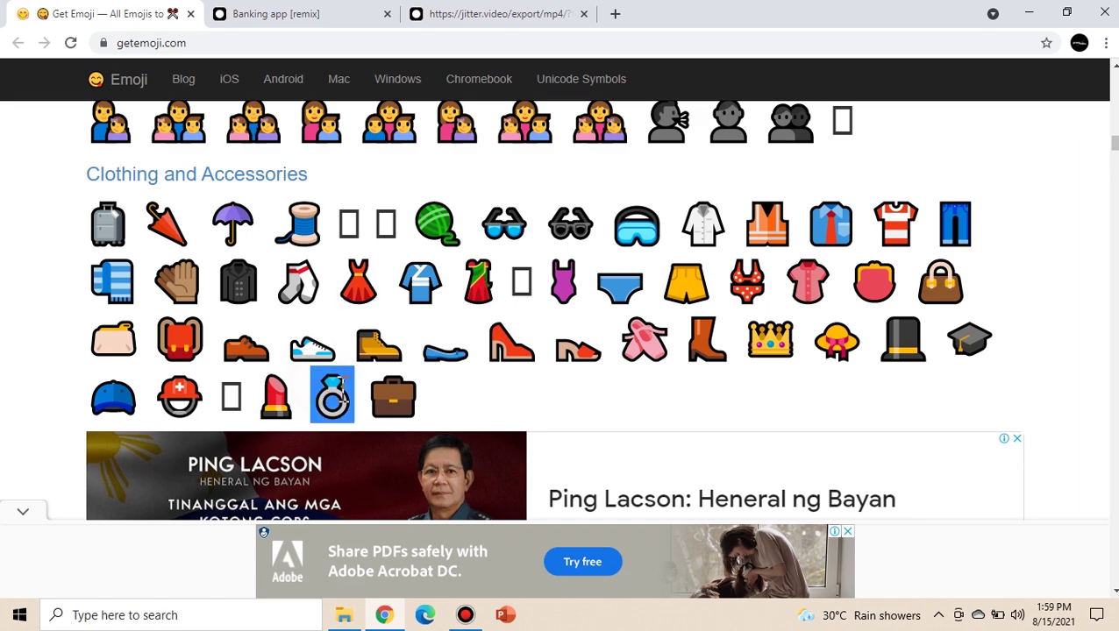
{"action": "left_click", "coordinate": [336, 13]}
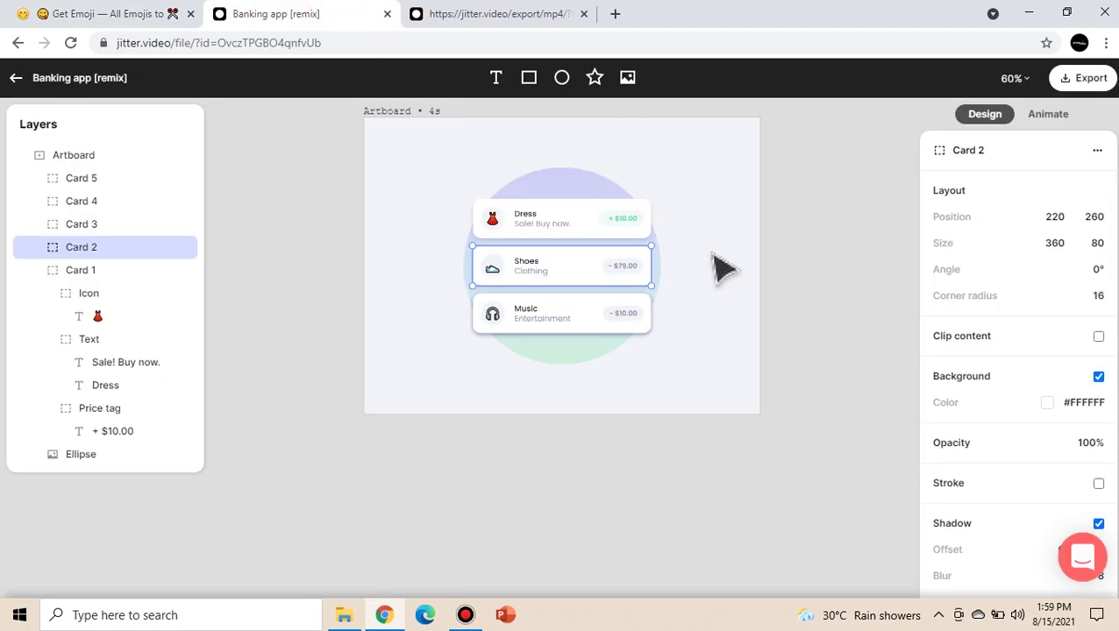
{"action": "left_click", "coordinate": [36, 270]}
{"action": "left_click", "coordinate": [36, 247]}
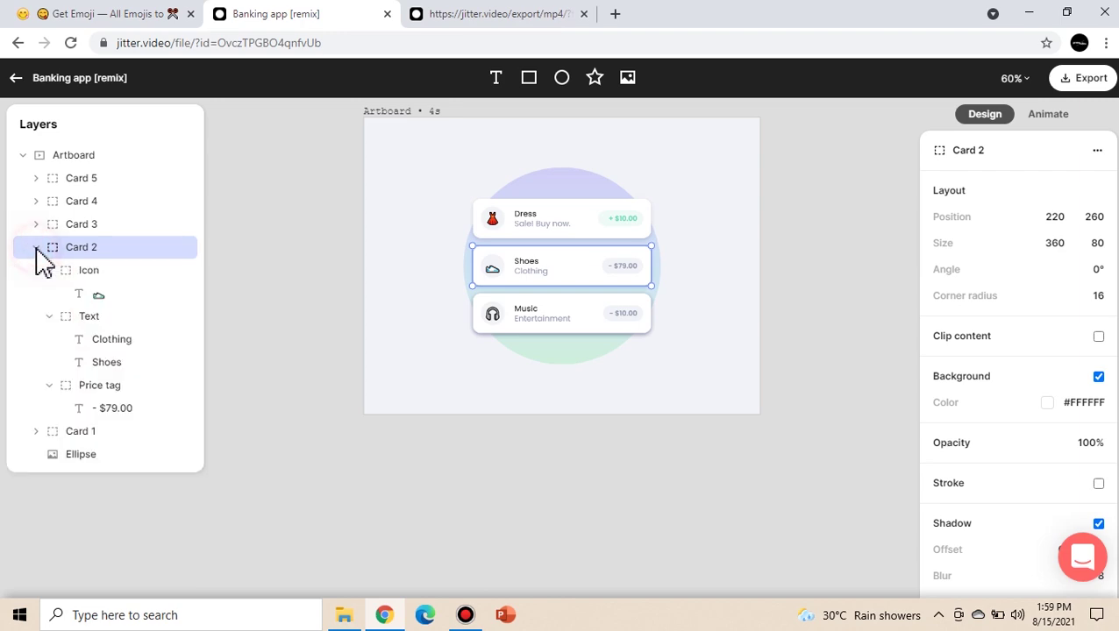
{"action": "left_click", "coordinate": [99, 296]}
{"action": "double_click", "coordinate": [1011, 339]}
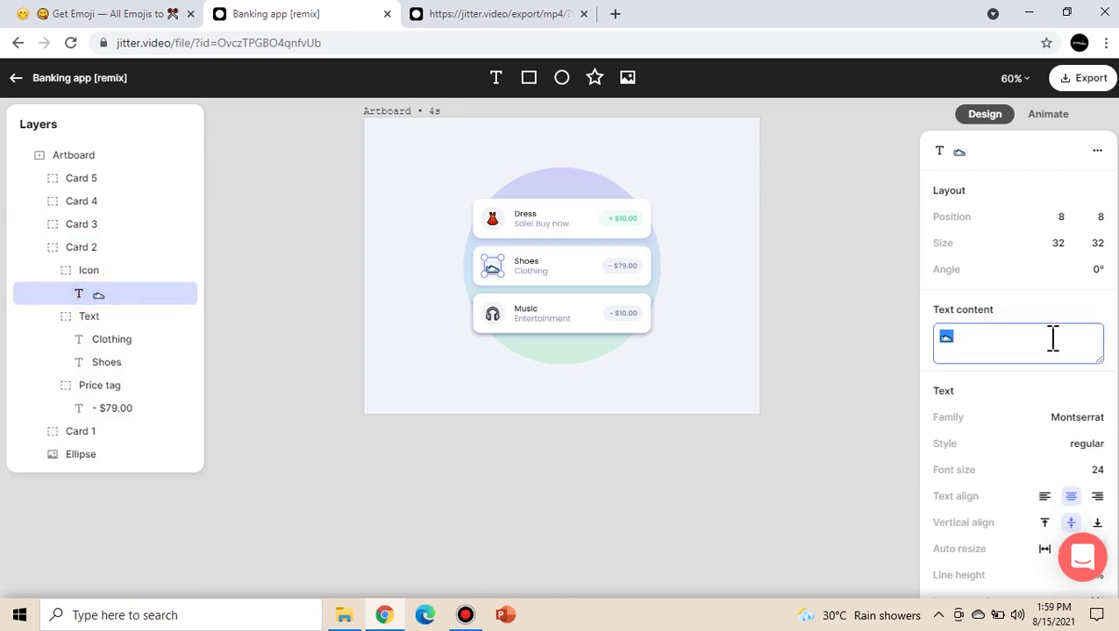
Change Card 2's title to "Ring".
{"action": "left_click", "coordinate": [548, 268]}
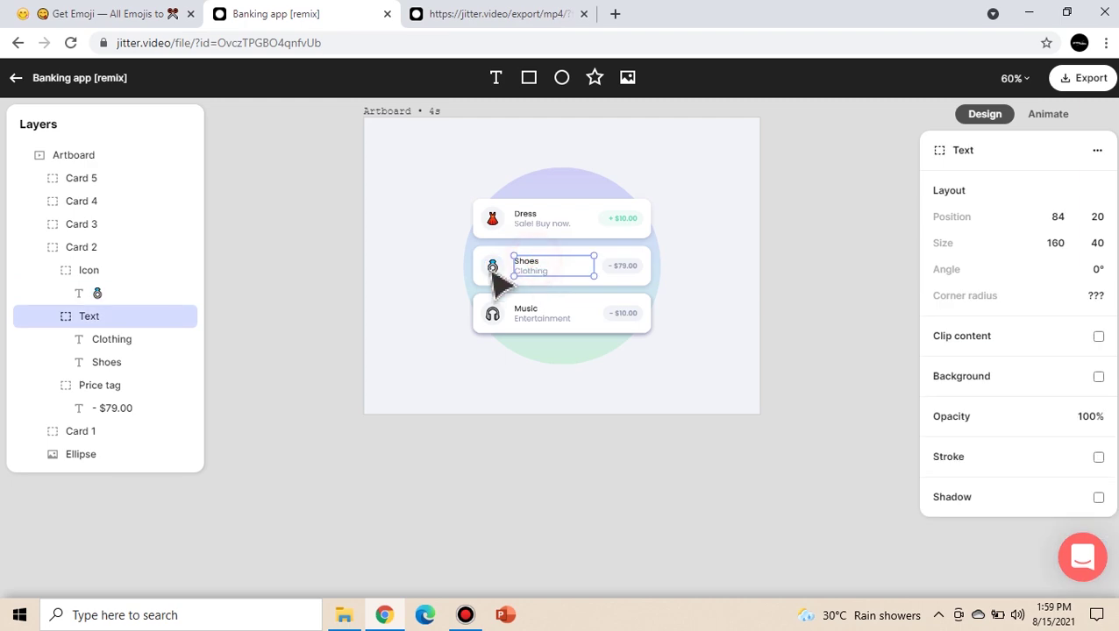
{"action": "left_click", "coordinate": [111, 340]}
{"action": "left_click", "coordinate": [107, 362]}
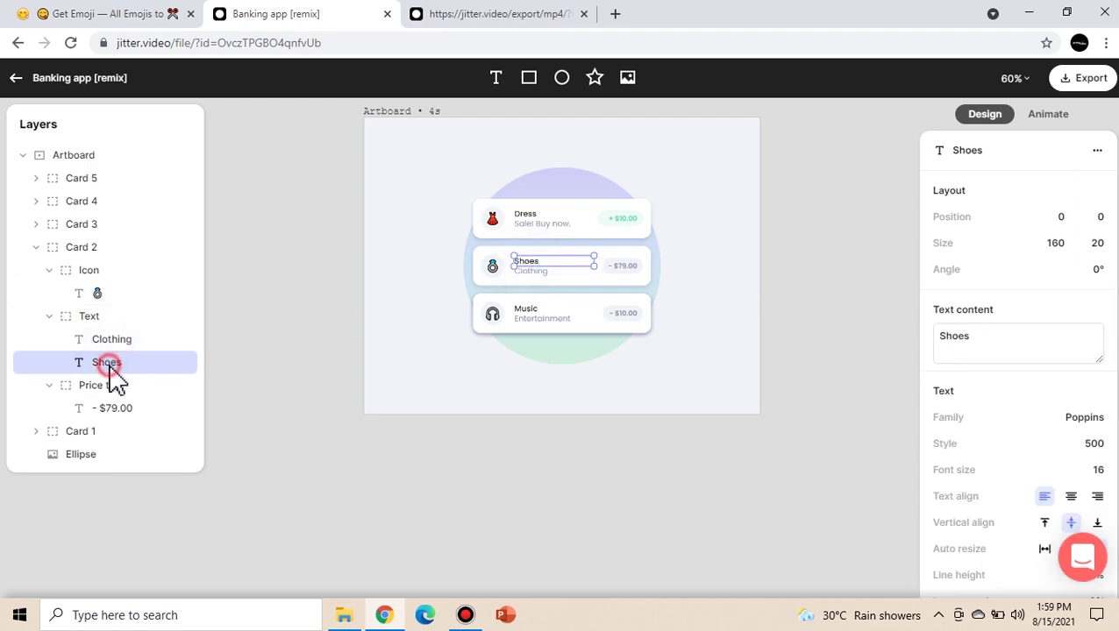
{"action": "left_click_drag", "start_coordinate": [1056, 333], "coordinate": [934, 350]}
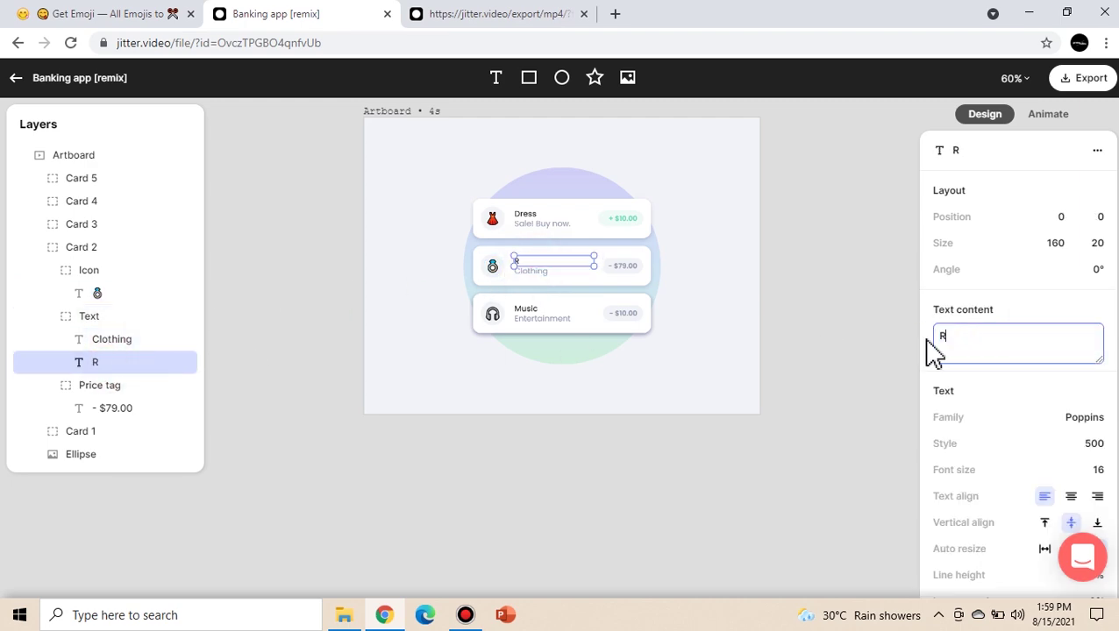
Change Card 2's subtitle to "Jewelry".
{"action": "left_click", "coordinate": [121, 340]}
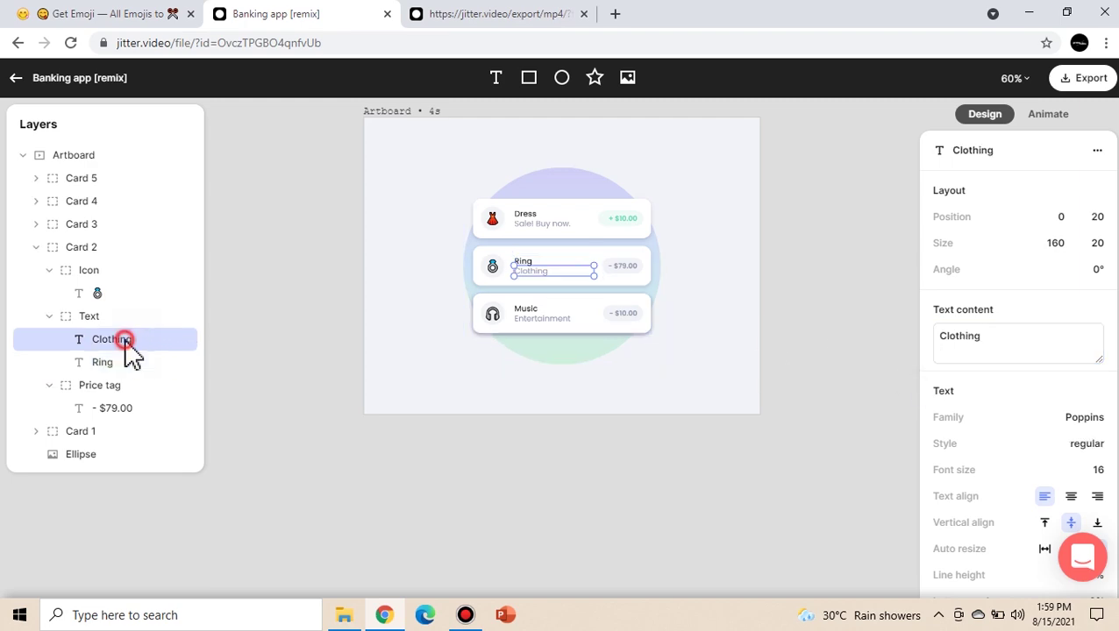
{"action": "double_click", "coordinate": [983, 344]}
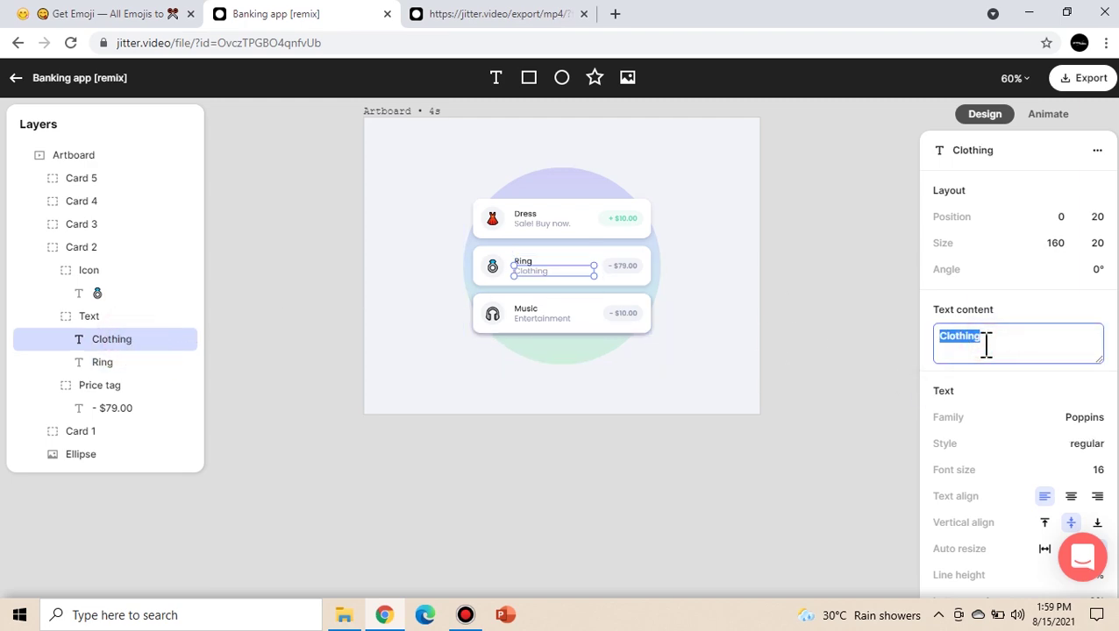
{"action": "type", "text": "Jewelry"}
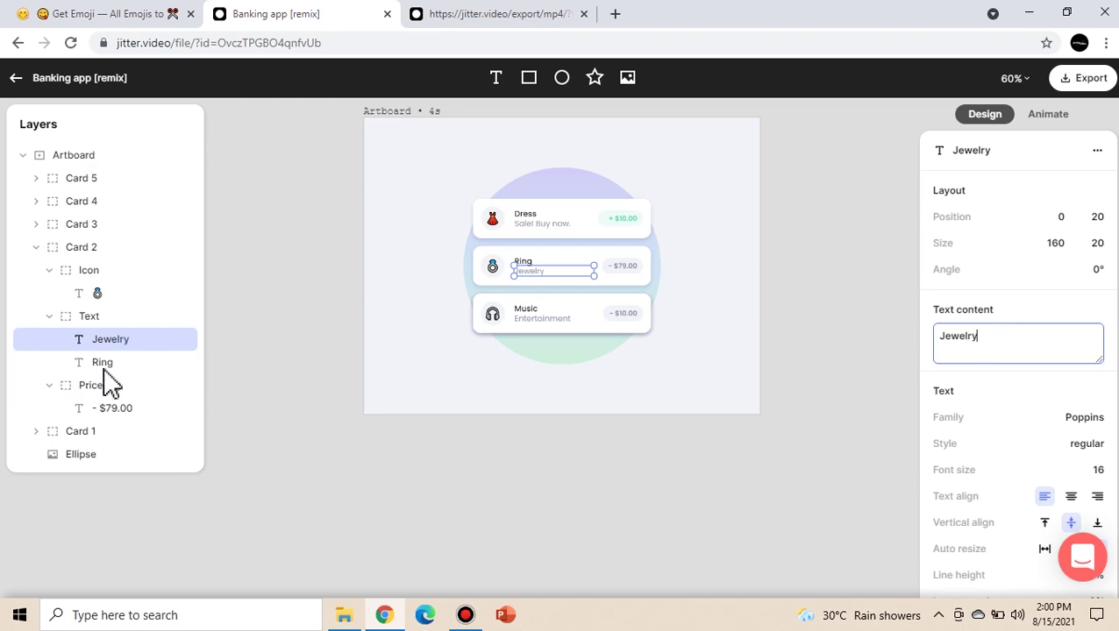
Set Card 2's price tag text to "$ 85.00" and deselect it.
{"action": "left_click", "coordinate": [118, 408]}
{"action": "left_click_drag", "start_coordinate": [986, 350], "coordinate": [934, 339]}
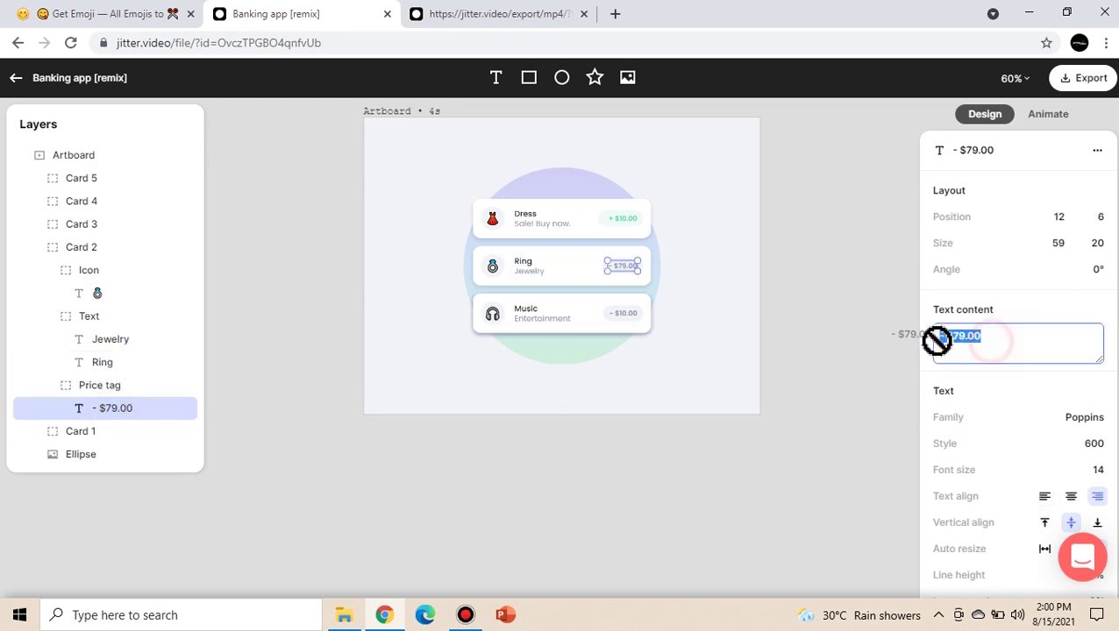
{"action": "type", "text": "85"}
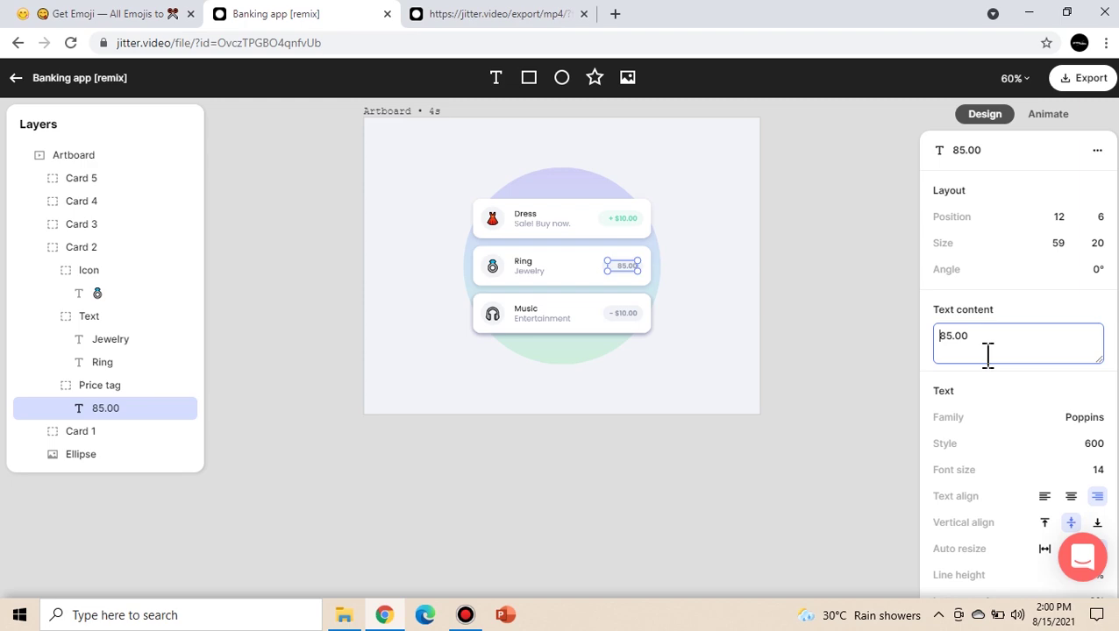
{"action": "left_click", "coordinate": [627, 221]}
{"action": "left_click", "coordinate": [817, 324]}
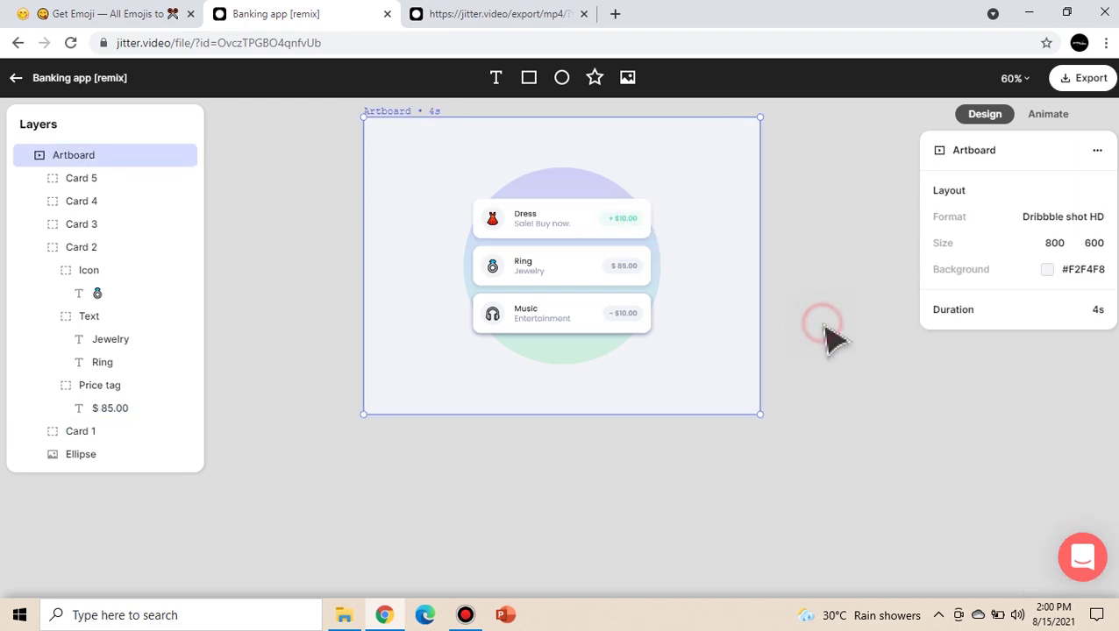
{"action": "left_click", "coordinate": [307, 277]}
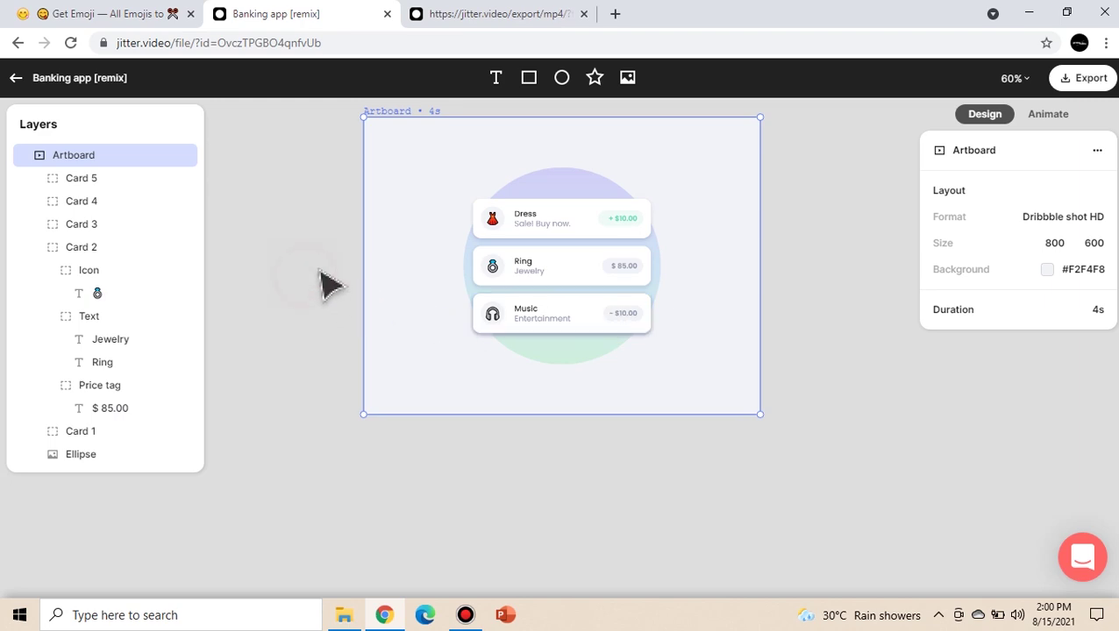
Play the Banking app animation and check its frames at several points along the timeline.
{"action": "left_click", "coordinate": [1049, 115]}
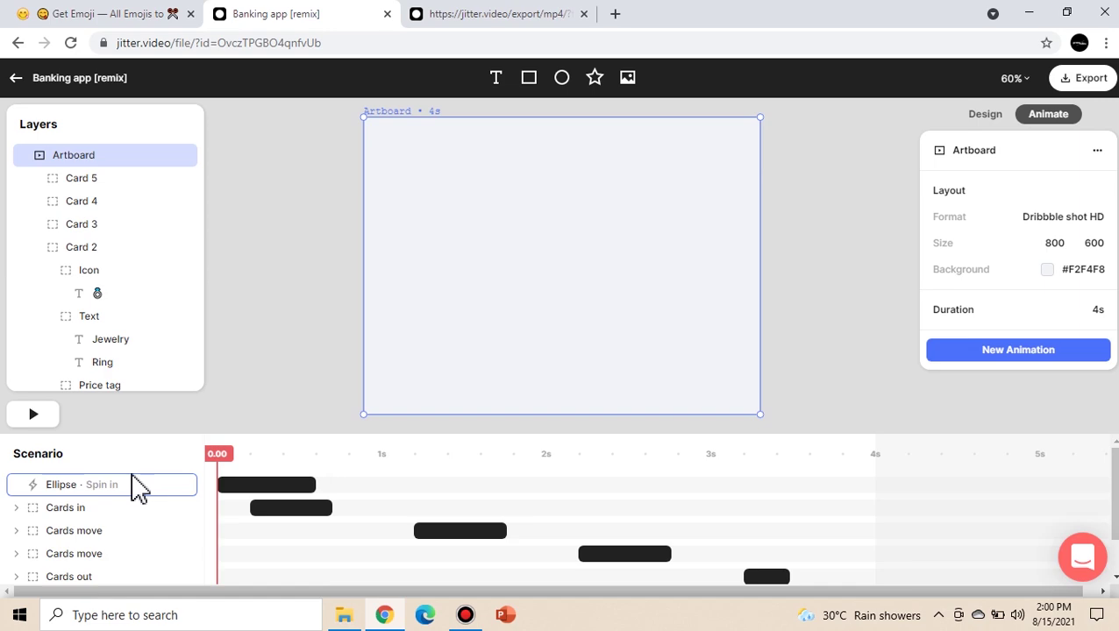
{"action": "left_click", "coordinate": [30, 419]}
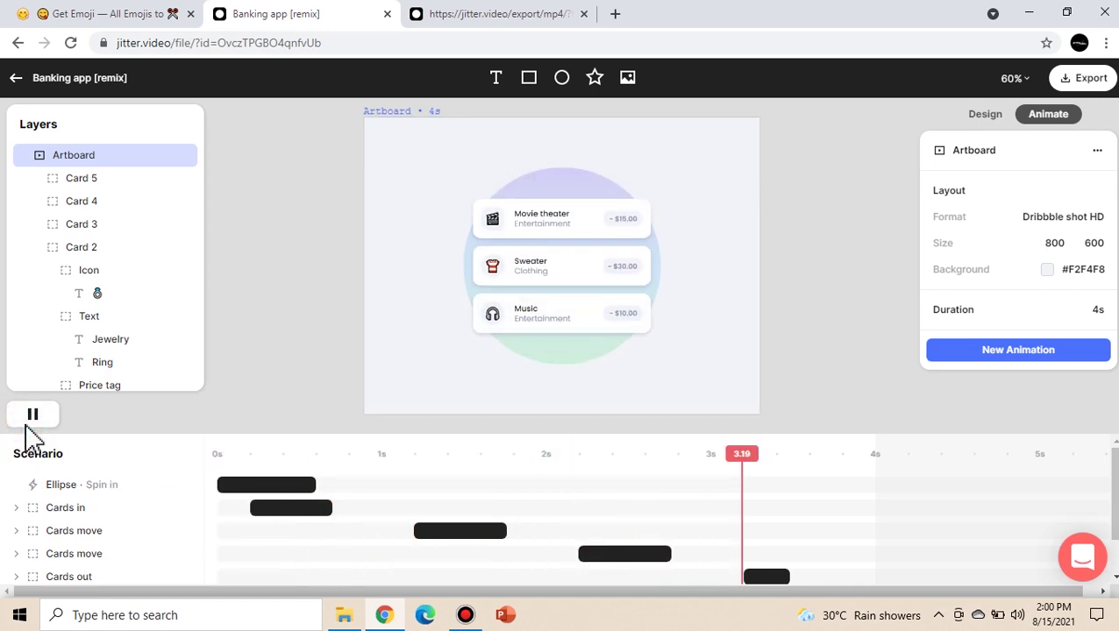
{"action": "left_click", "coordinate": [450, 452]}
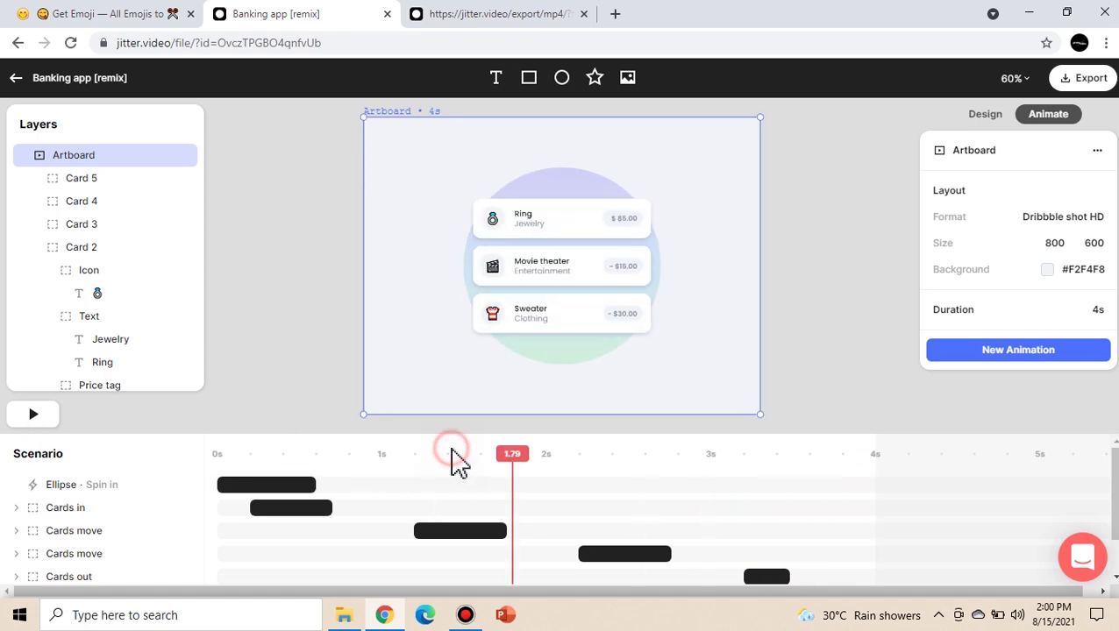
{"action": "left_click", "coordinate": [618, 554]}
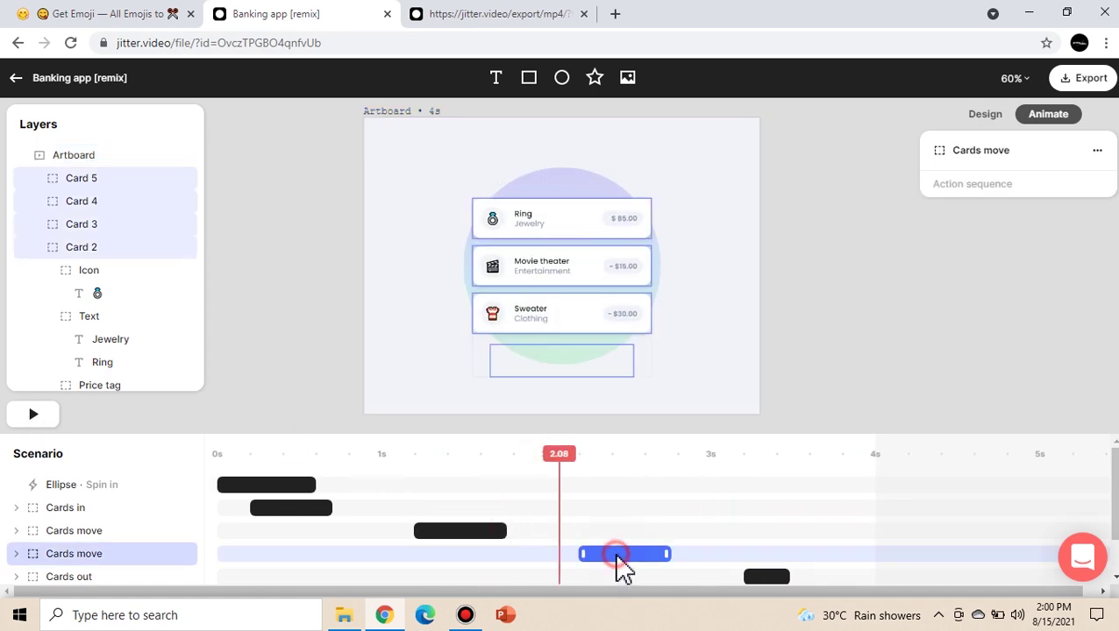
{"action": "left_click", "coordinate": [770, 478]}
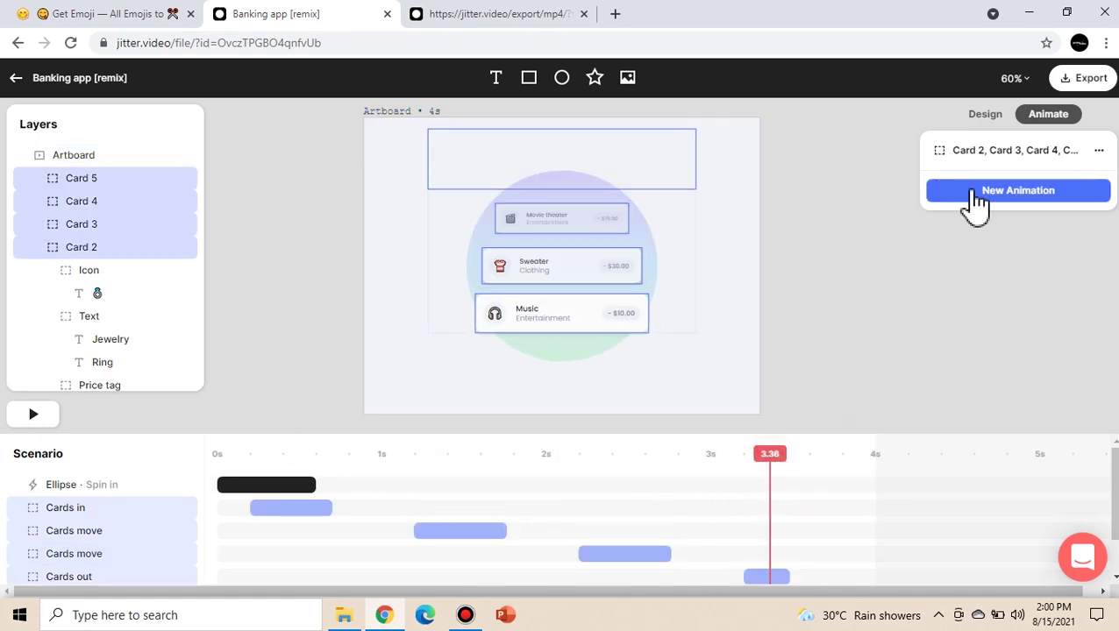
Export the Banking app animation as a 720p video and download the file.
{"action": "left_click", "coordinate": [1085, 83]}
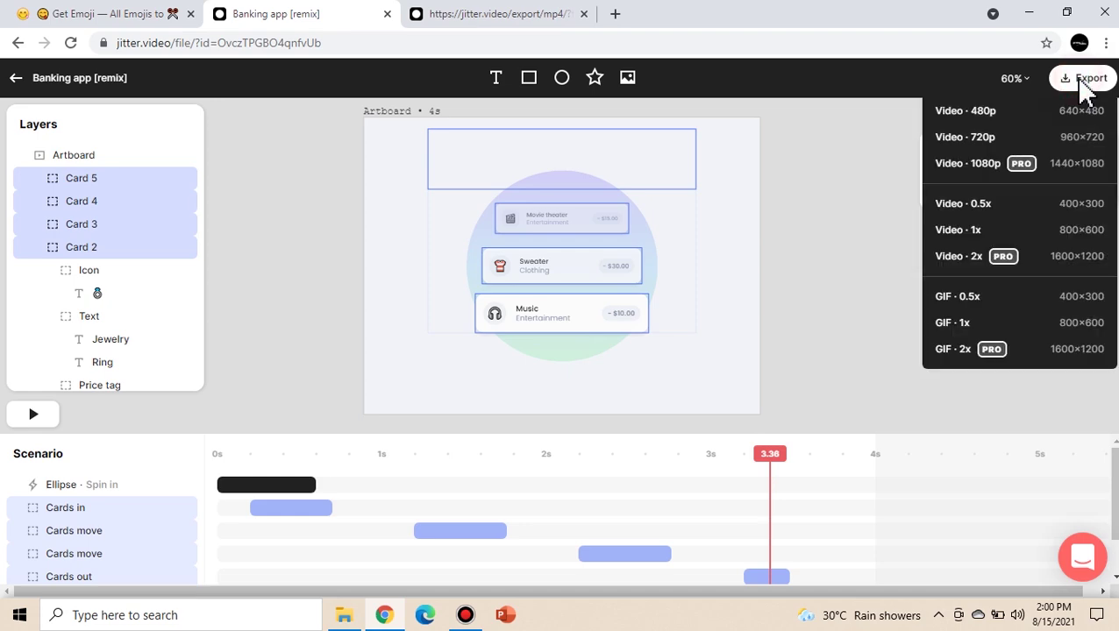
{"action": "left_click", "coordinate": [1001, 139]}
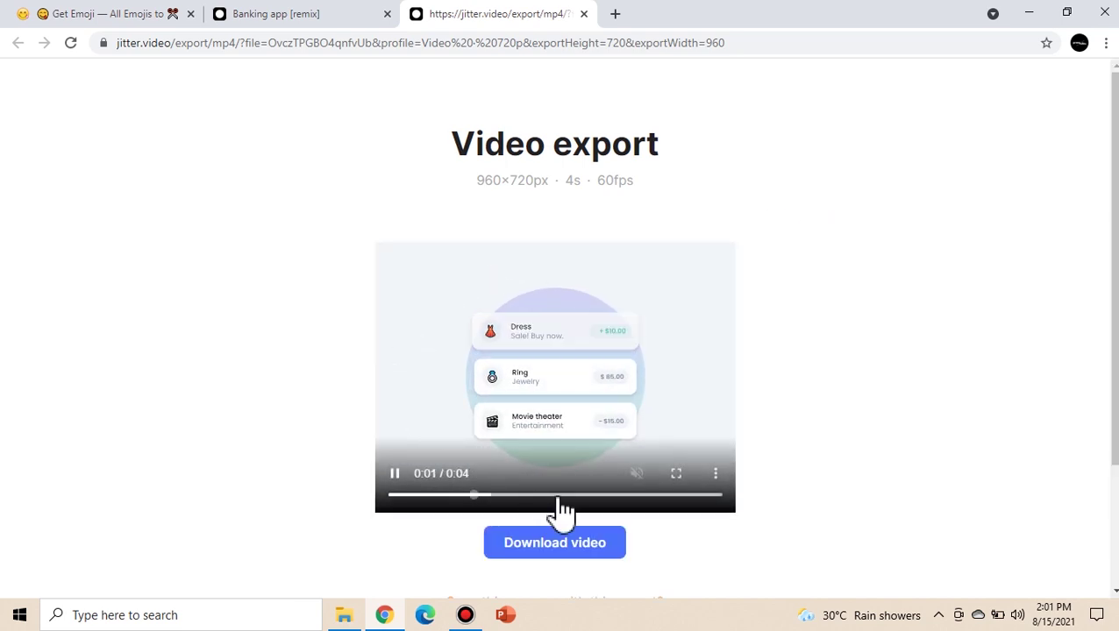
{"action": "left_click", "coordinate": [537, 548]}
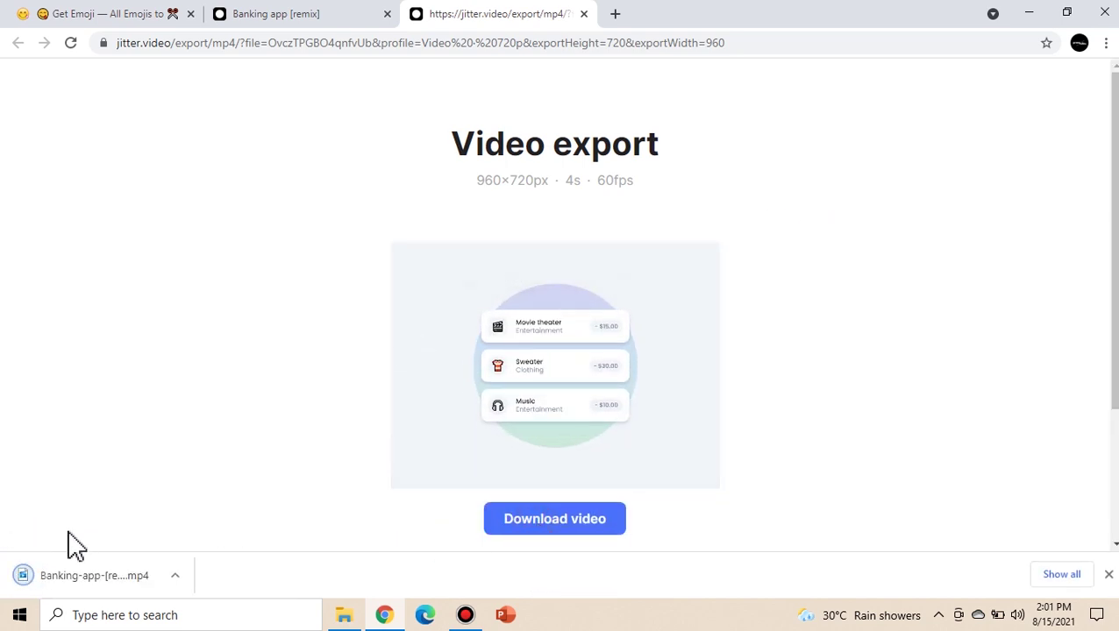
Play the downloaded Banking-app-[remix] video in the video player, leave full screen and close the player.
{"action": "left_click", "coordinate": [56, 578]}
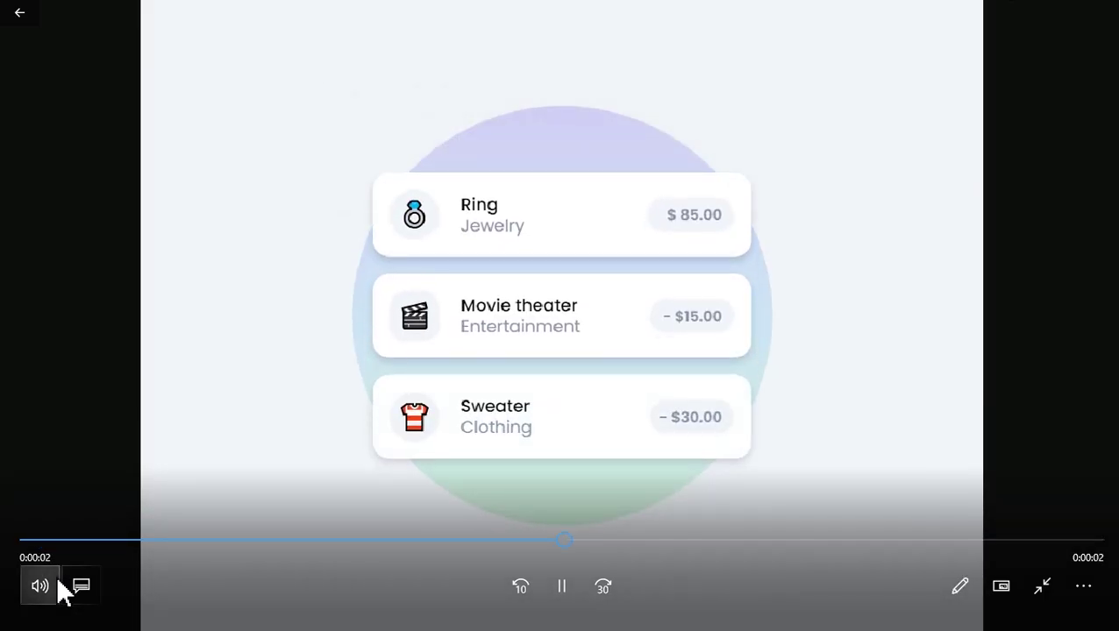
{"action": "double_click", "coordinate": [874, 212]}
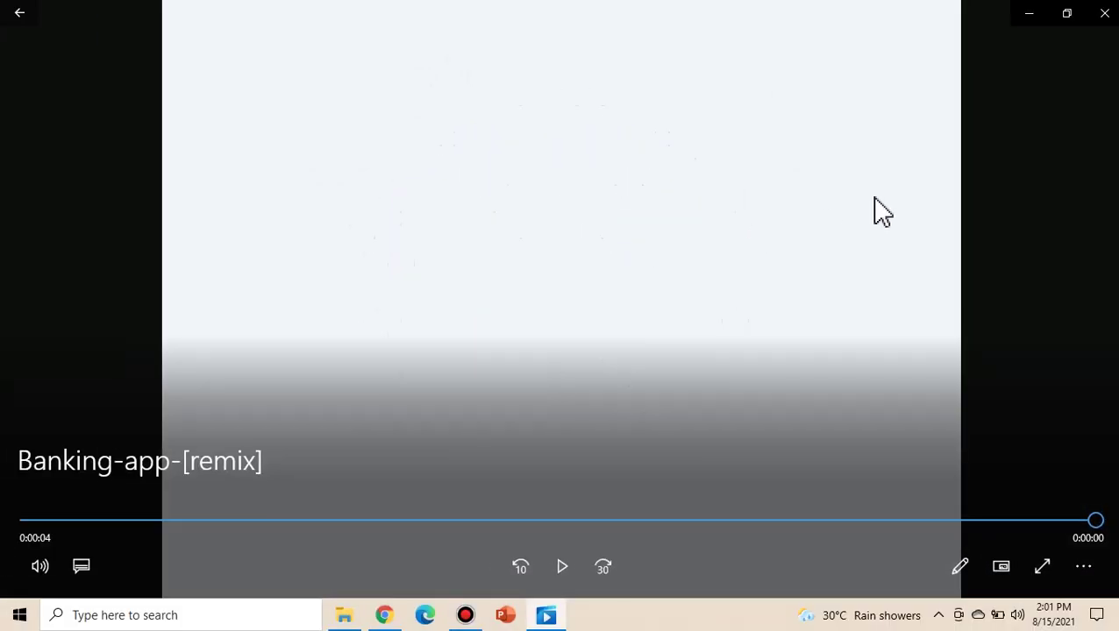
{"action": "double_click", "coordinate": [887, 197]}
{"action": "double_click", "coordinate": [878, 145]}
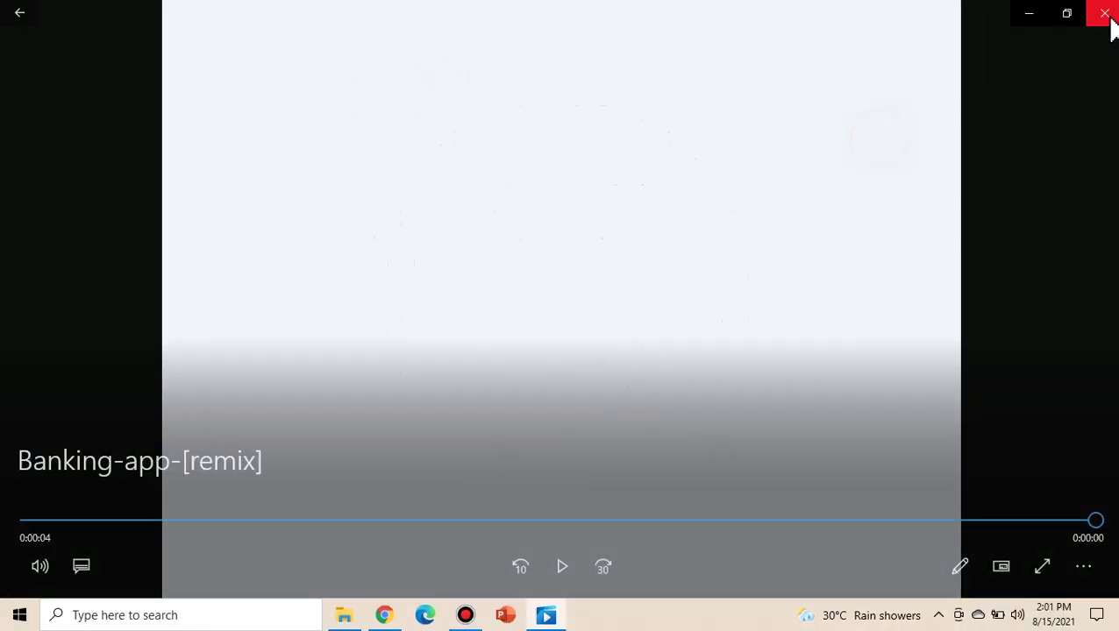
{"action": "left_click", "coordinate": [1106, 18]}
Return from the Banking app file to Jitter's template gallery and open the Logo 4 template.
{"action": "left_click", "coordinate": [285, 13]}
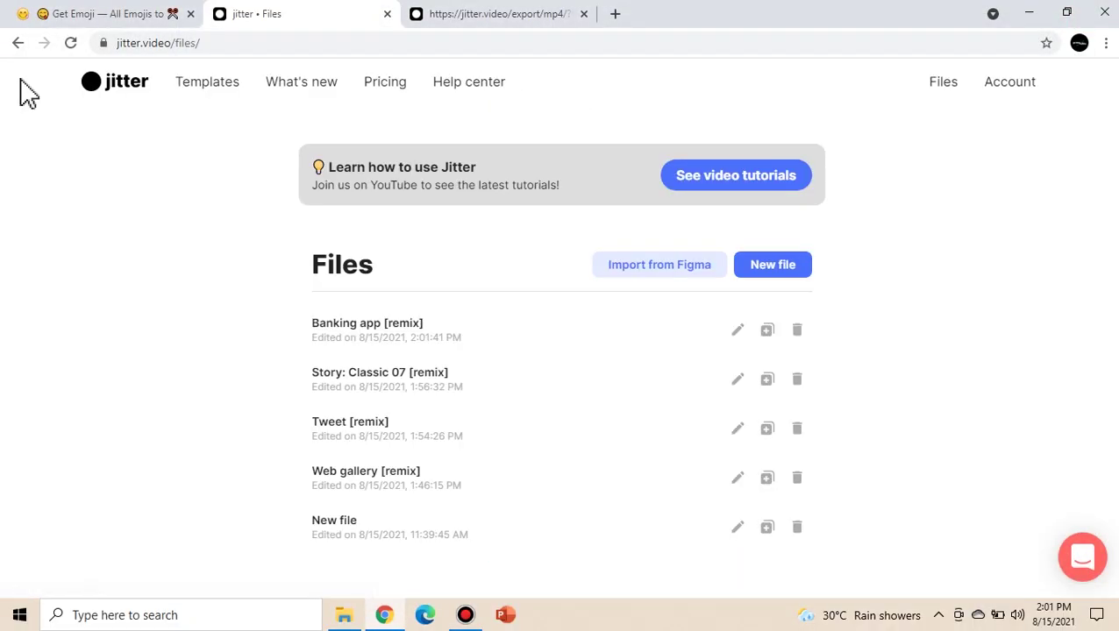
{"action": "left_click", "coordinate": [205, 98]}
{"action": "scroll", "coordinate": [488, 348], "scroll_direction": "down", "scroll_amount": 6}
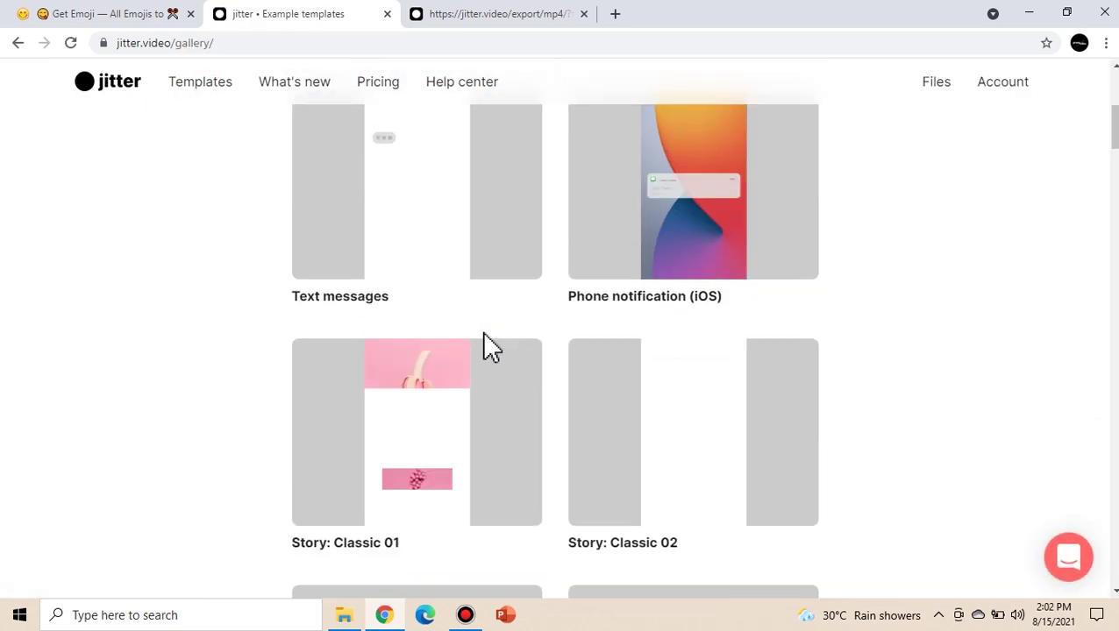
{"action": "scroll", "coordinate": [489, 348], "scroll_direction": "down", "scroll_amount": 9}
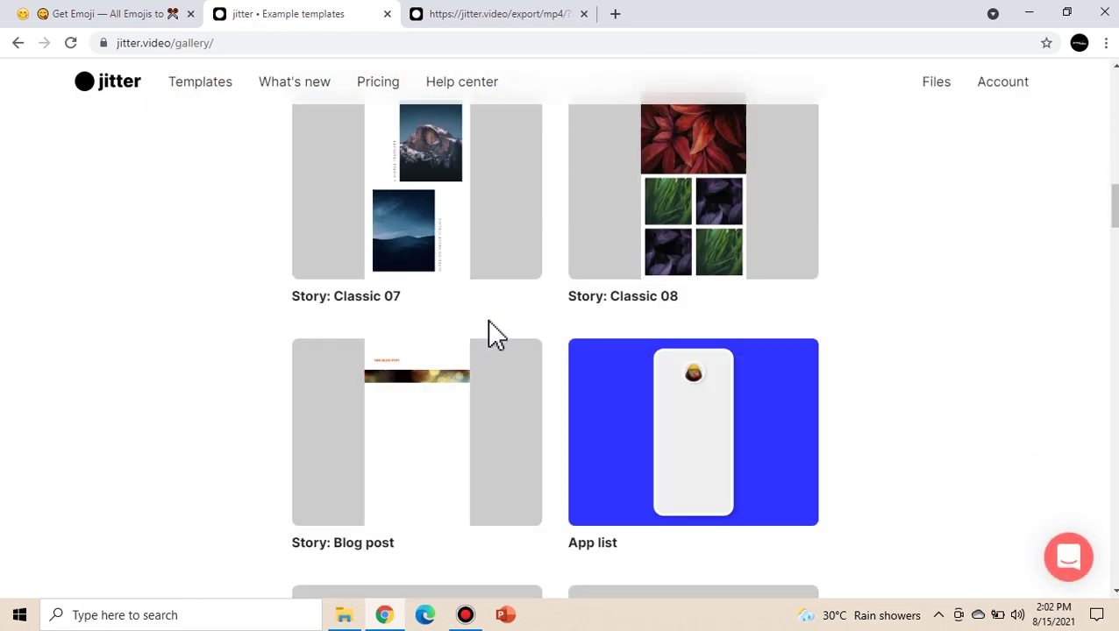
{"action": "scroll", "coordinate": [494, 336], "scroll_direction": "down", "scroll_amount": 6}
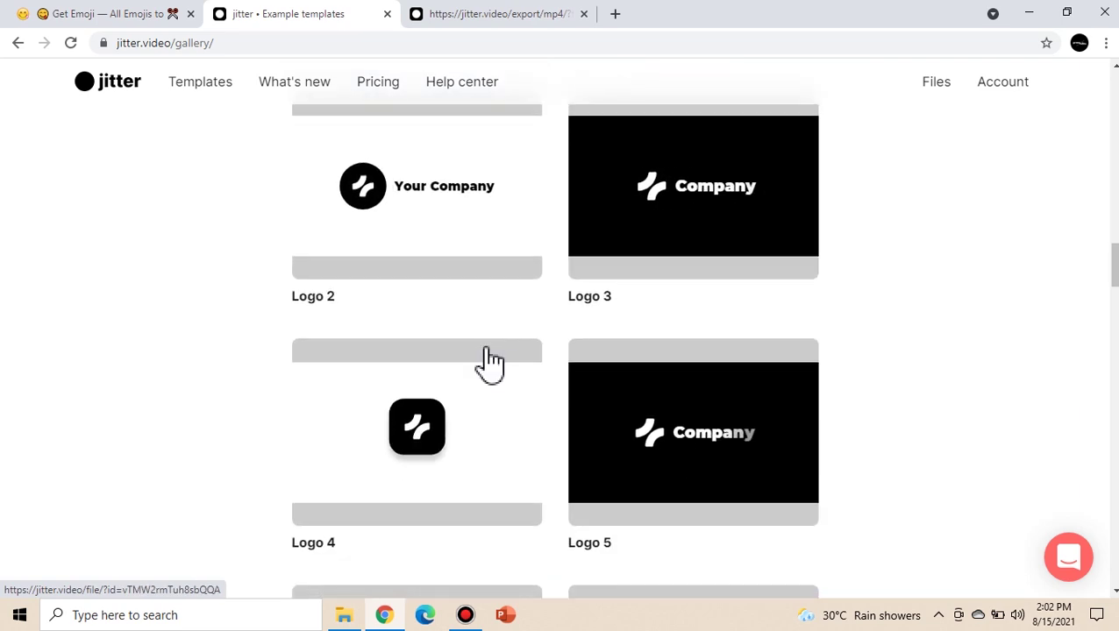
{"action": "left_click", "coordinate": [467, 439]}
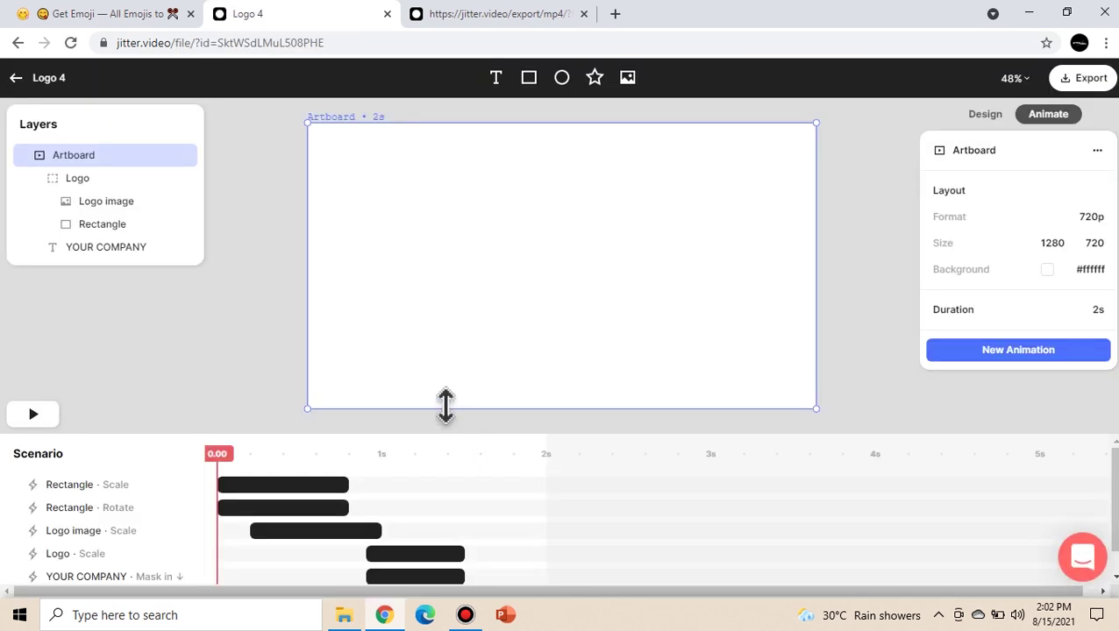
Expand the Logo 4 artboard's layers and copy the template file to the account.
{"action": "left_click", "coordinate": [23, 157]}
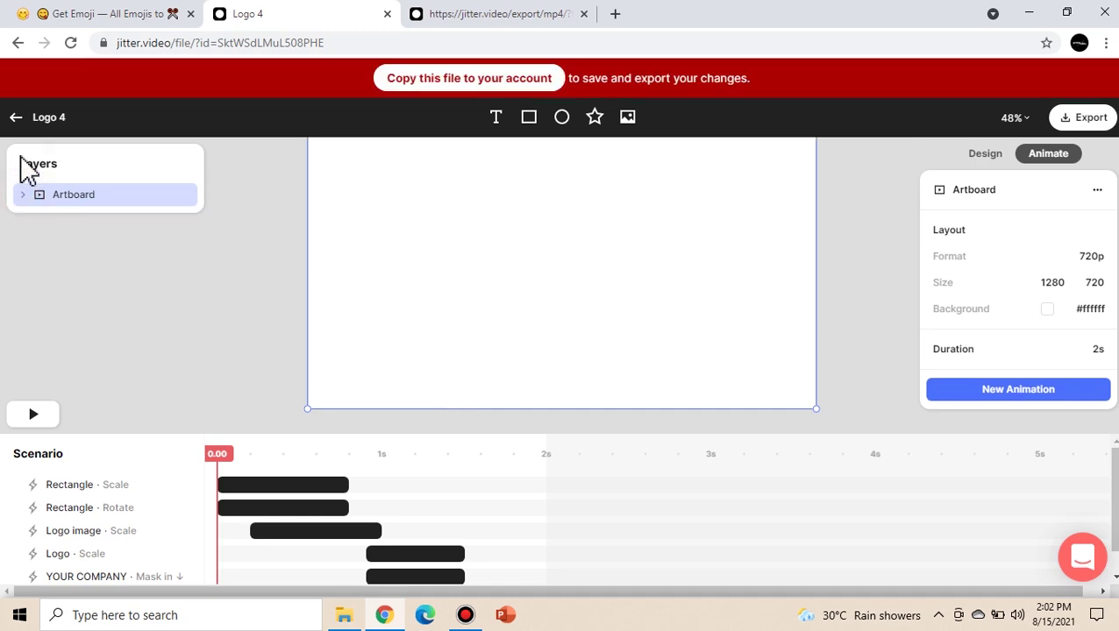
{"action": "left_click", "coordinate": [23, 196]}
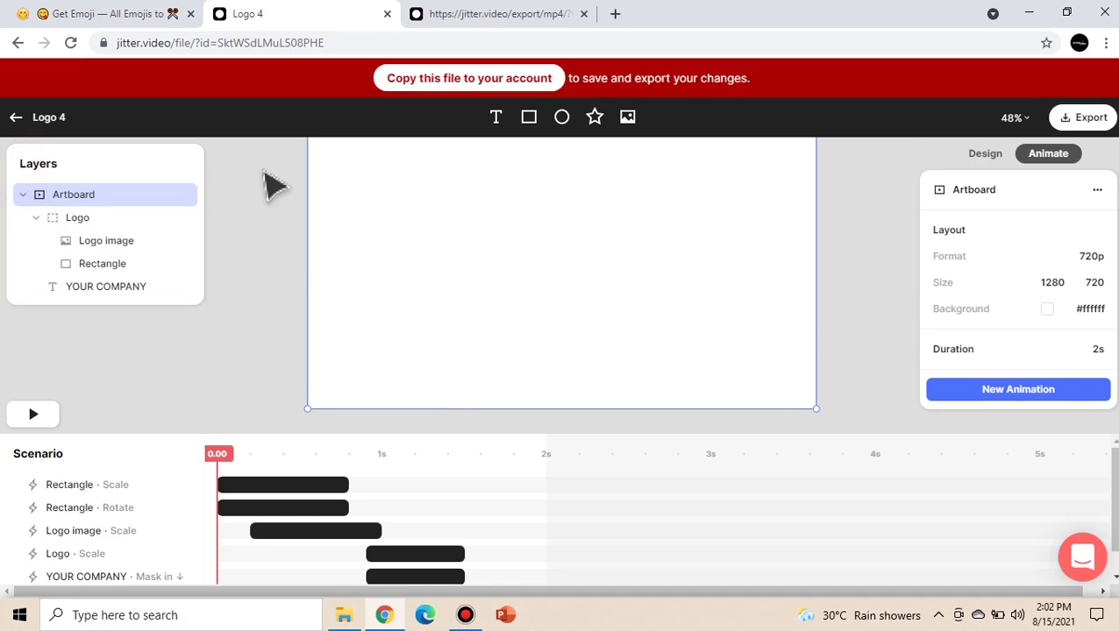
{"action": "left_click", "coordinate": [447, 87]}
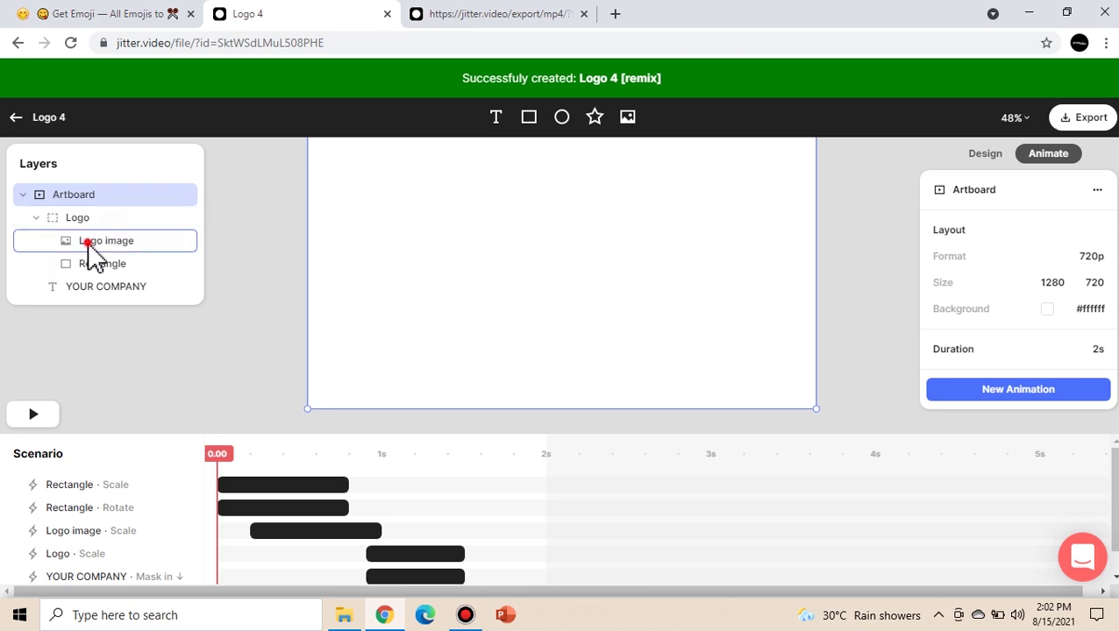
Move the timeline playhead to 1.33 s to show the complete logo and company name.
{"action": "left_click", "coordinate": [89, 242]}
{"action": "left_click_drag", "start_coordinate": [215, 464], "coordinate": [315, 462]}
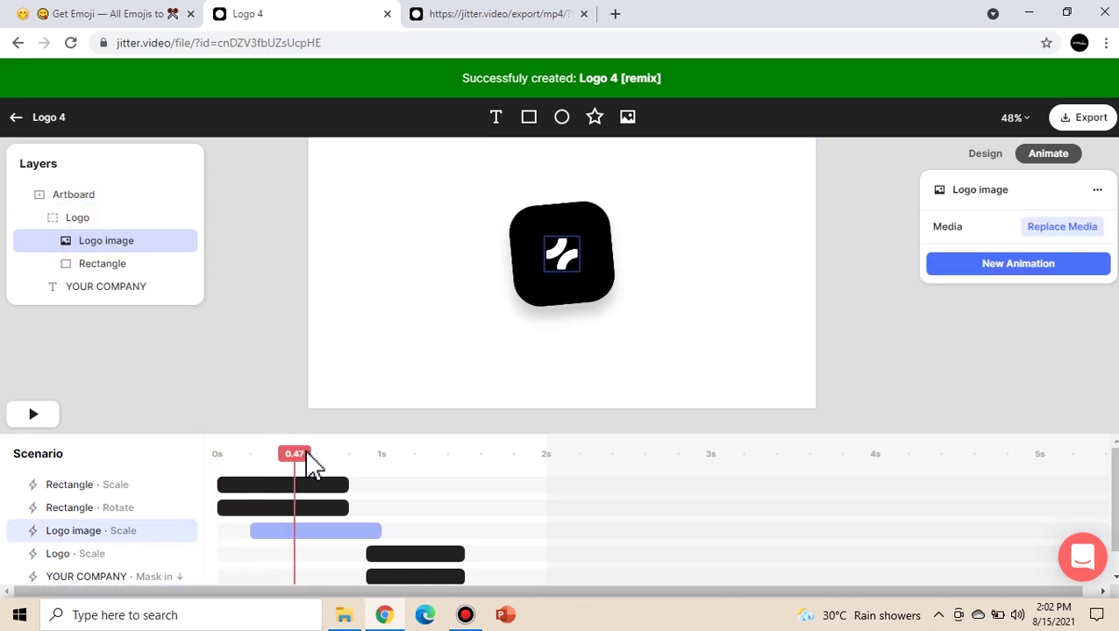
{"action": "left_click_drag", "start_coordinate": [227, 463], "coordinate": [439, 470]}
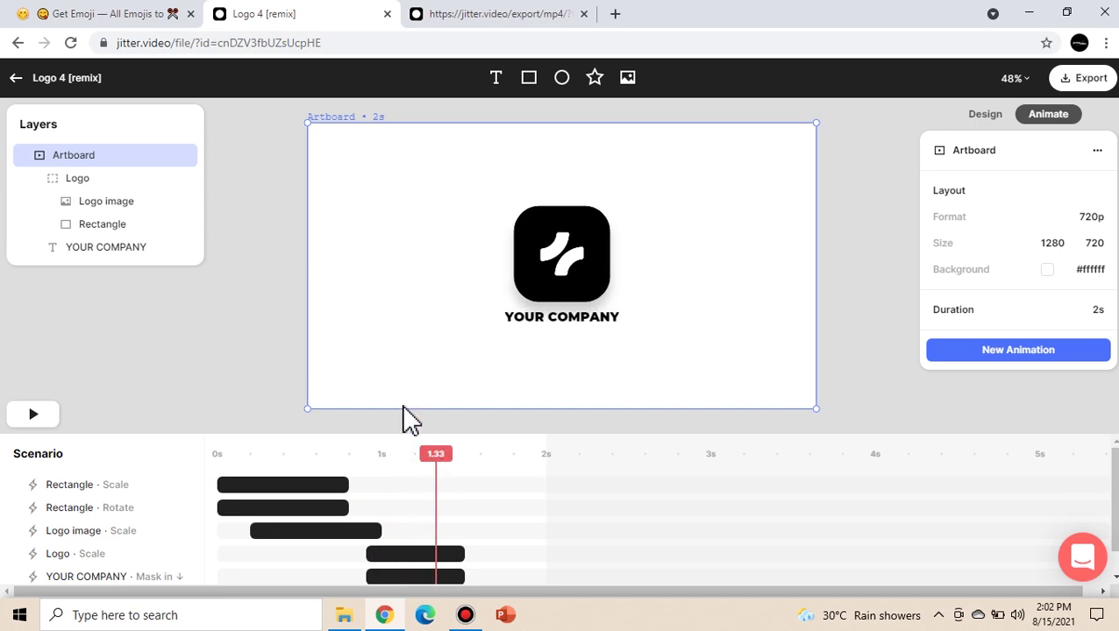
Replace the Logo image media with the gemo edits logo and enlarge it, centred within the black rounded square.
{"action": "left_click", "coordinate": [109, 204]}
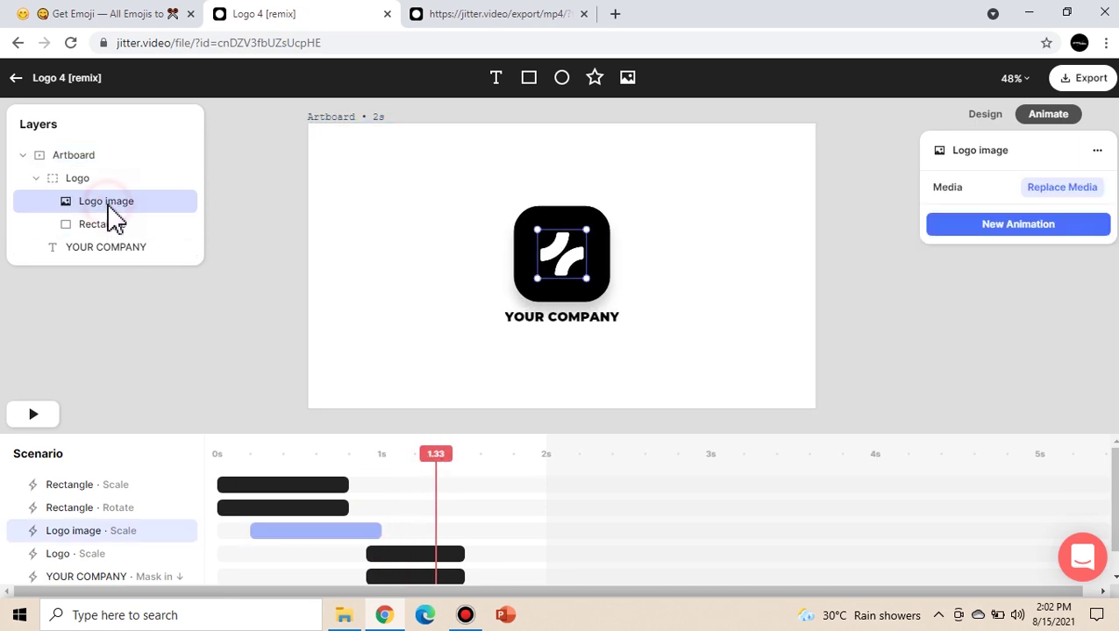
{"action": "left_click", "coordinate": [1061, 186]}
{"action": "double_click", "coordinate": [202, 126]}
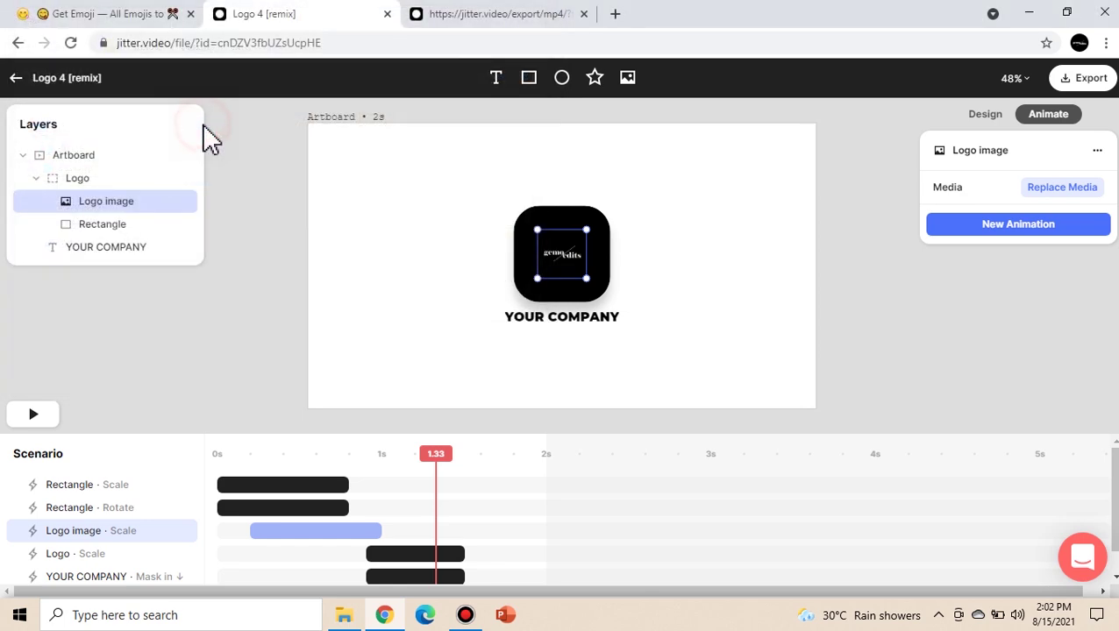
{"action": "mouse_move", "coordinate": [586, 229]}
{"action": "left_mouse_down"}
{"action": "mouse_move", "coordinate": [616, 207]}
{"action": "mouse_move", "coordinate": [583, 250]}
{"action": "left_mouse_up"}
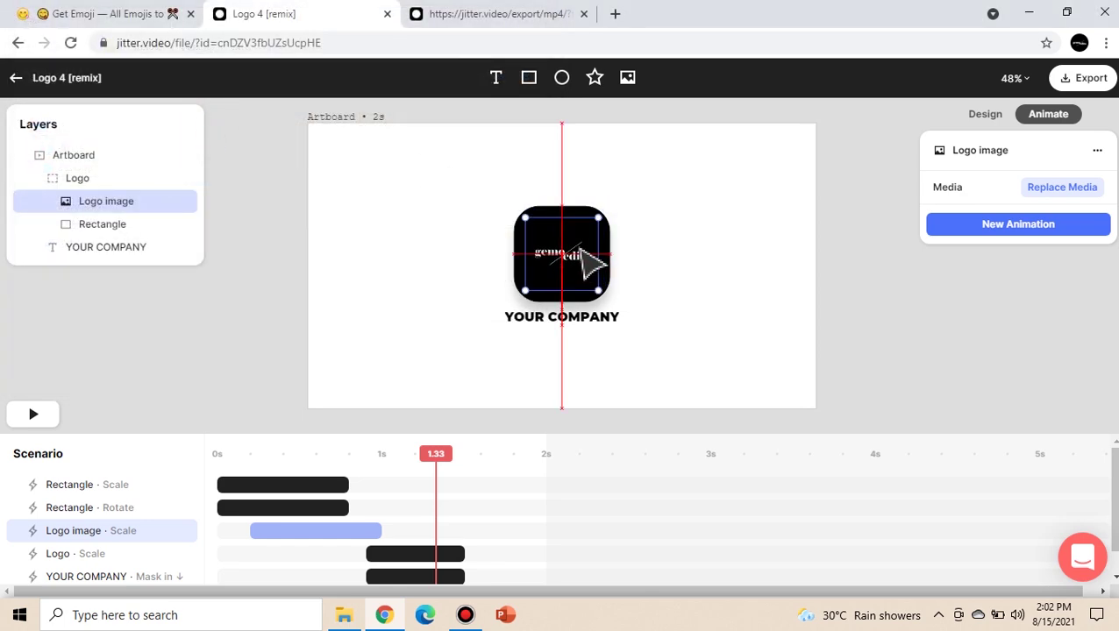
{"action": "left_click", "coordinate": [739, 271]}
Change the "YOUR COMPANY" text below the logo to "gemo edits".
{"action": "left_click", "coordinate": [578, 321]}
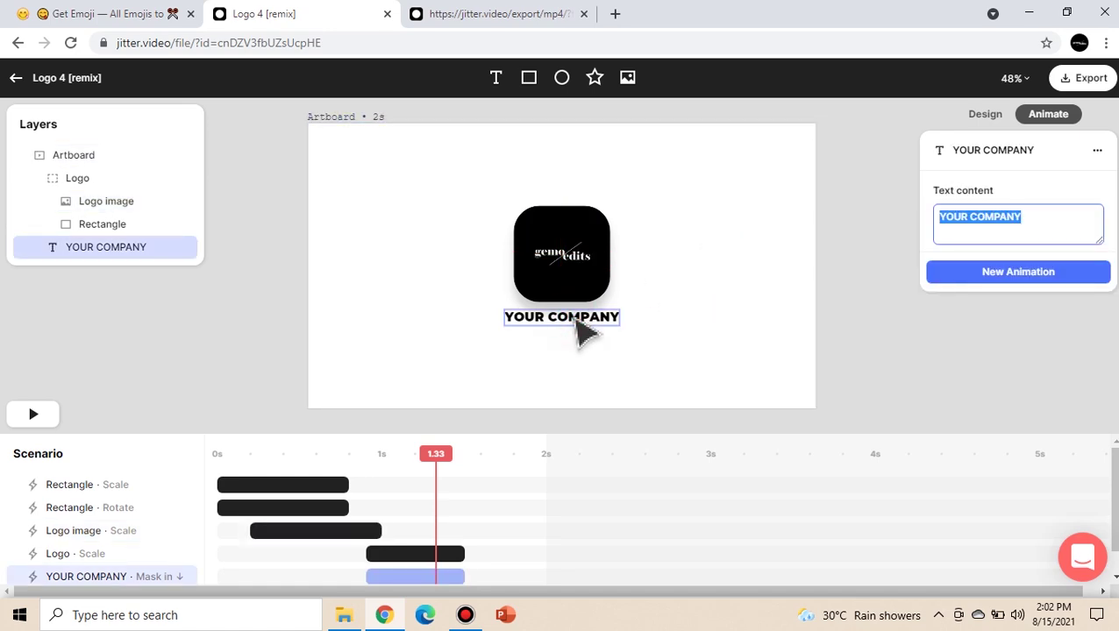
{"action": "type", "text": "gemo e"}
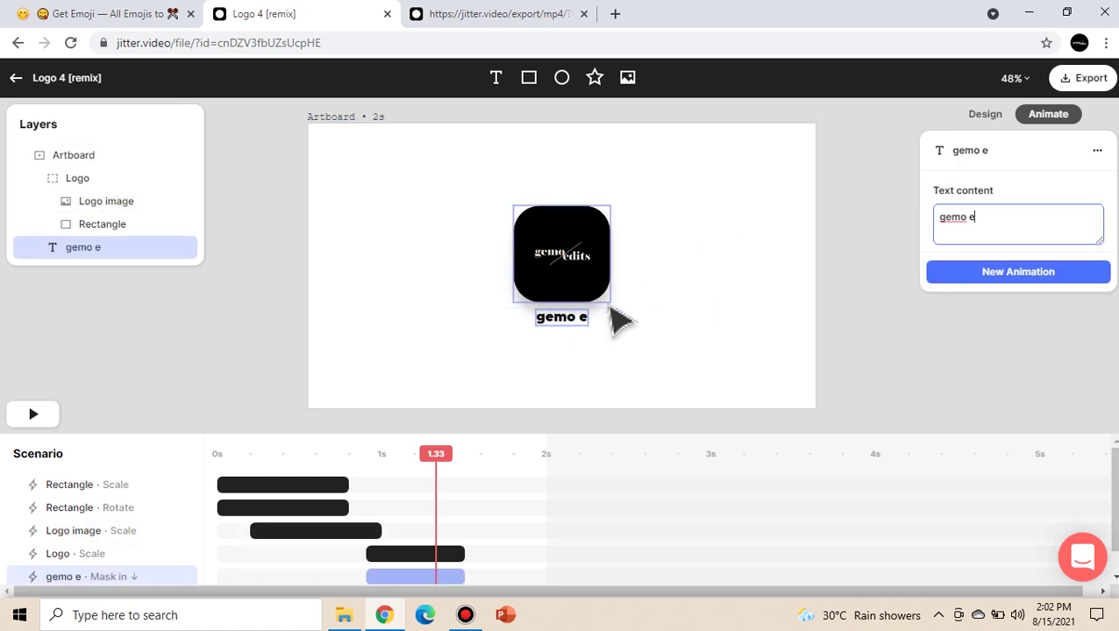
{"action": "type", "text": "dits"}
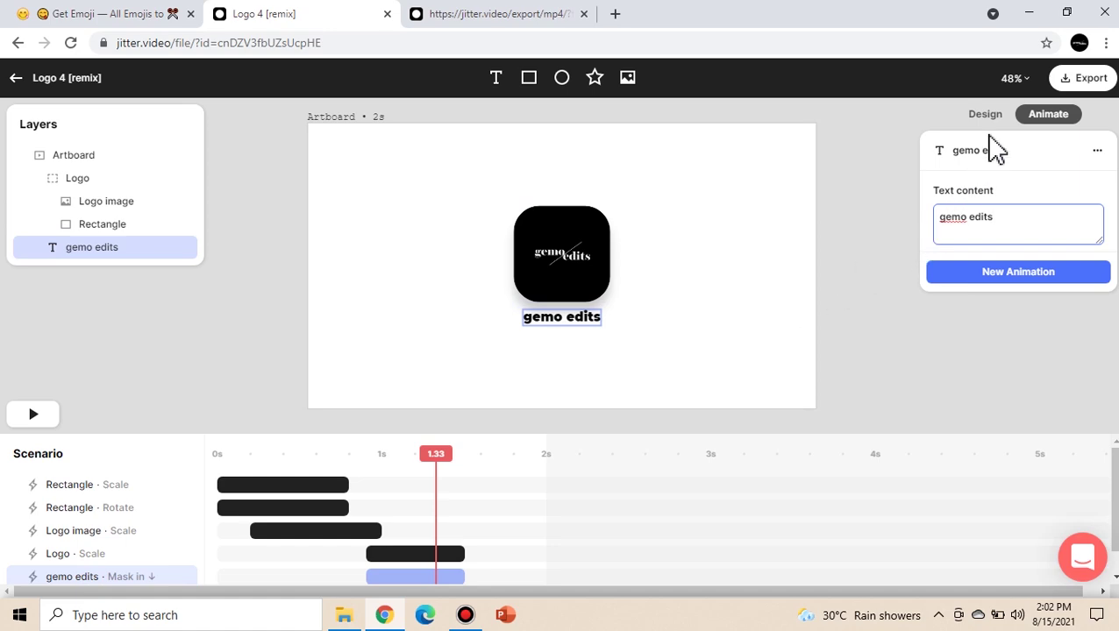
Set the "gemo edits" text's font family to Elephant and its font size to 60.
{"action": "left_click", "coordinate": [985, 115]}
{"action": "scroll", "coordinate": [1053, 381], "scroll_direction": "down", "scroll_amount": 3}
{"action": "scroll", "coordinate": [1083, 334], "scroll_direction": "up", "scroll_amount": 1}
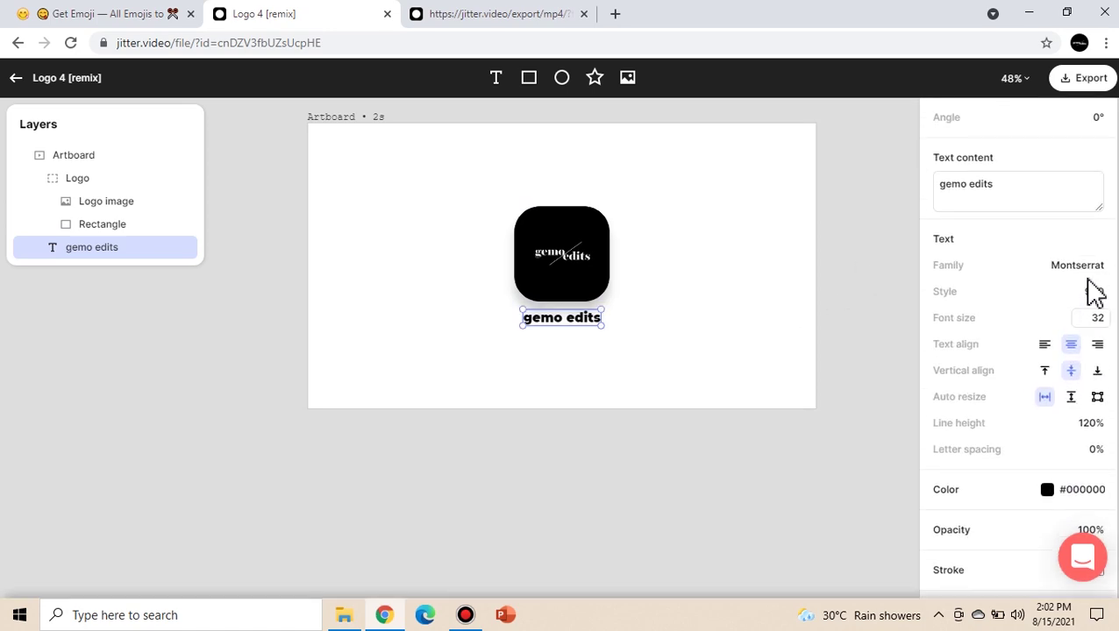
{"action": "left_click", "coordinate": [1084, 268]}
{"action": "left_click", "coordinate": [1036, 137]}
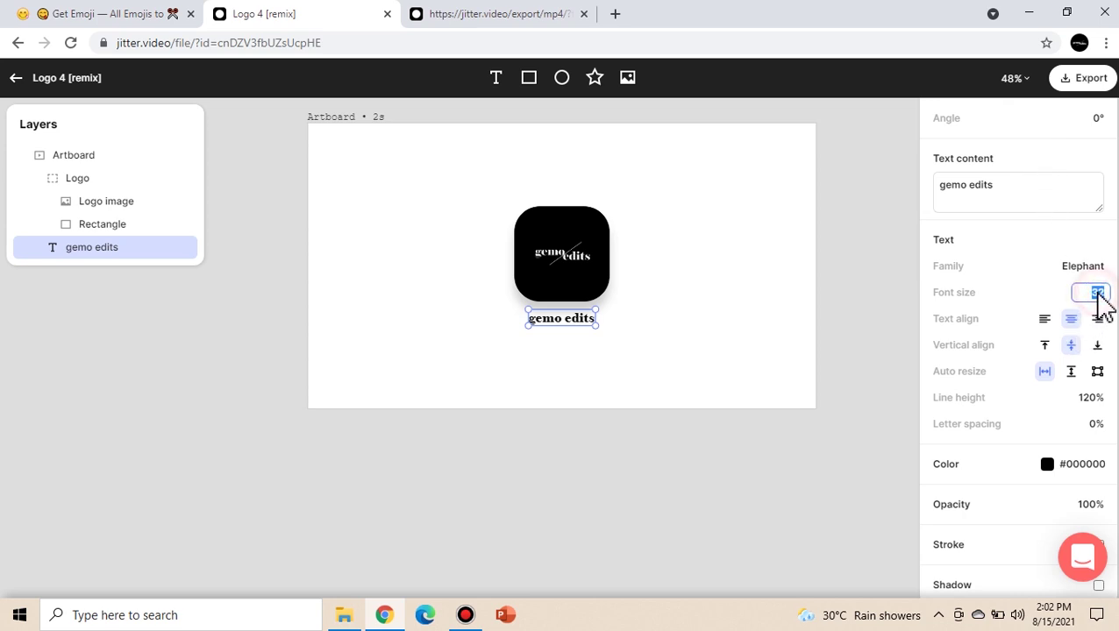
{"action": "type", "text": "40"}
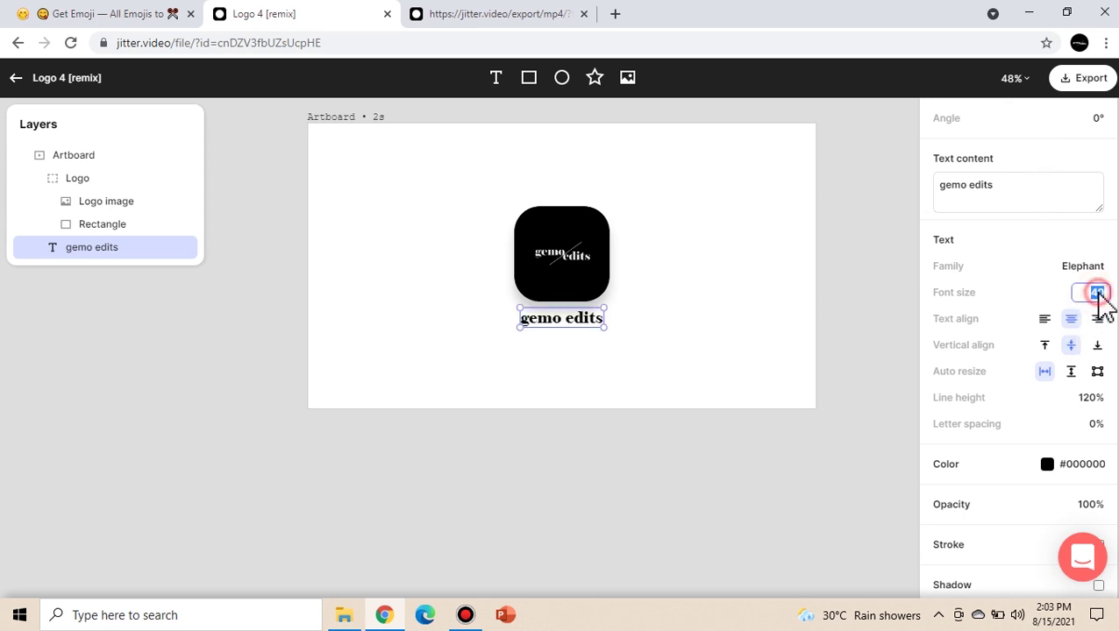
{"action": "type", "text": "50"}
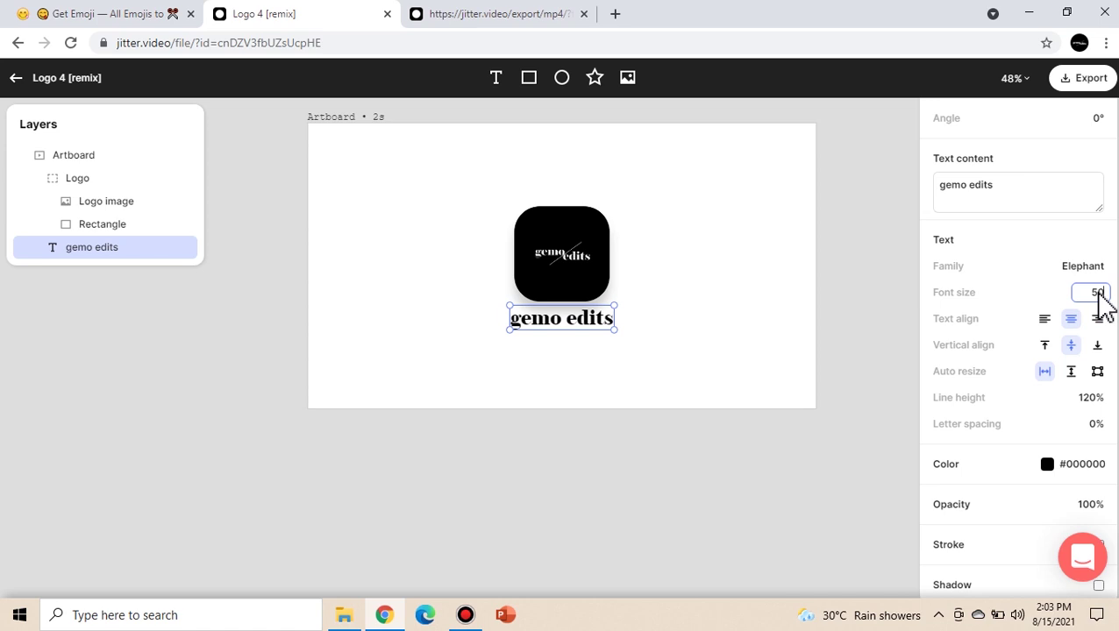
{"action": "type", "text": "60"}
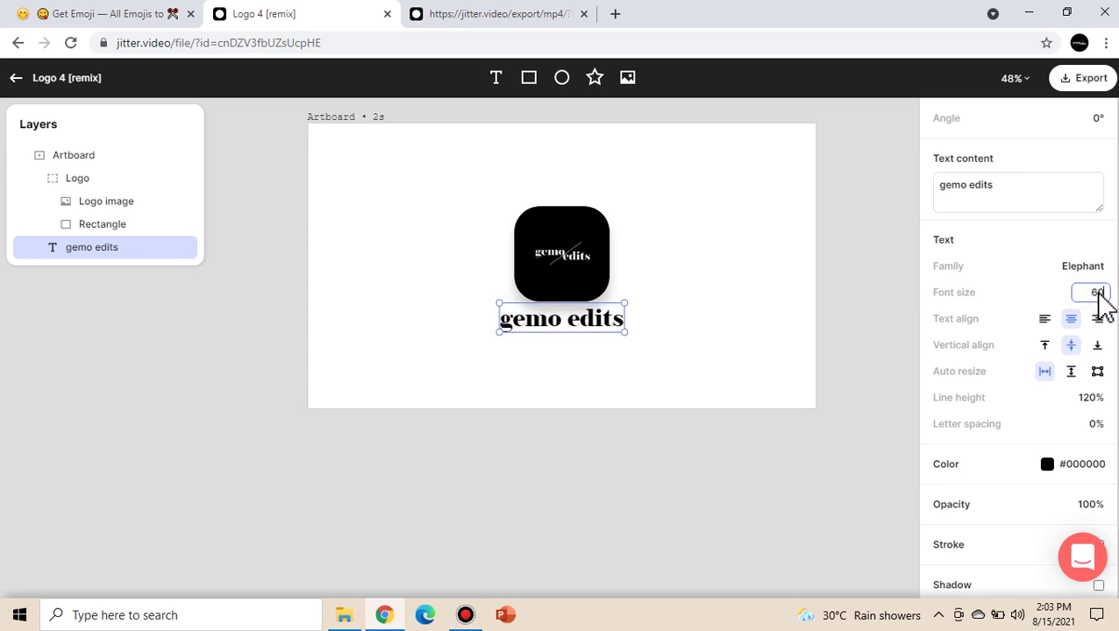
{"action": "left_click", "coordinate": [881, 347]}
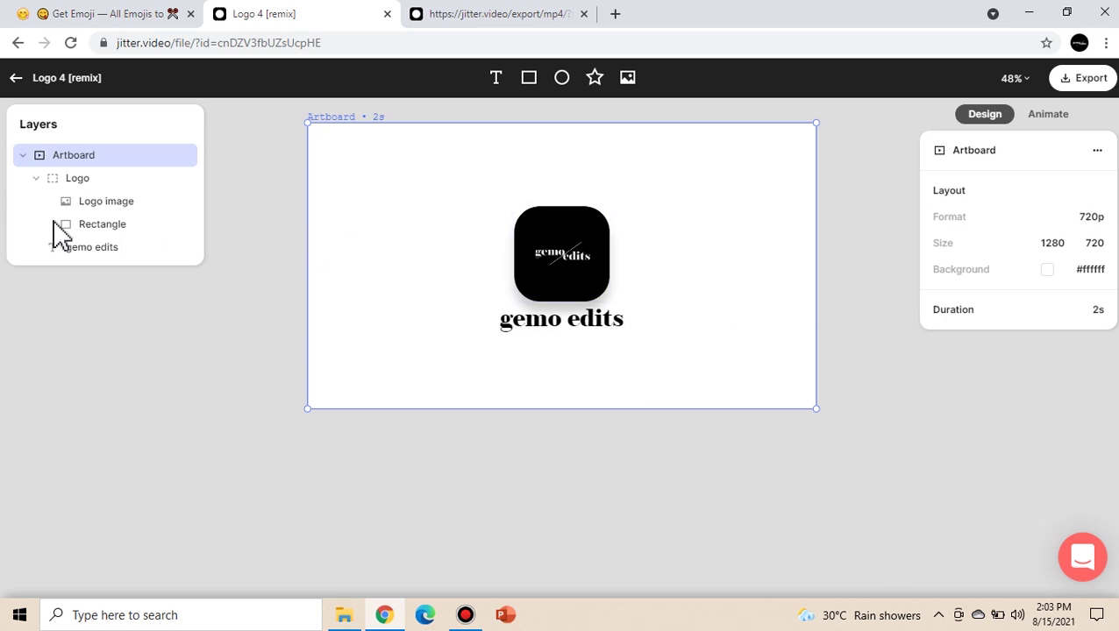
Play the logo animation from the start of the timeline.
{"action": "left_click", "coordinate": [1052, 114]}
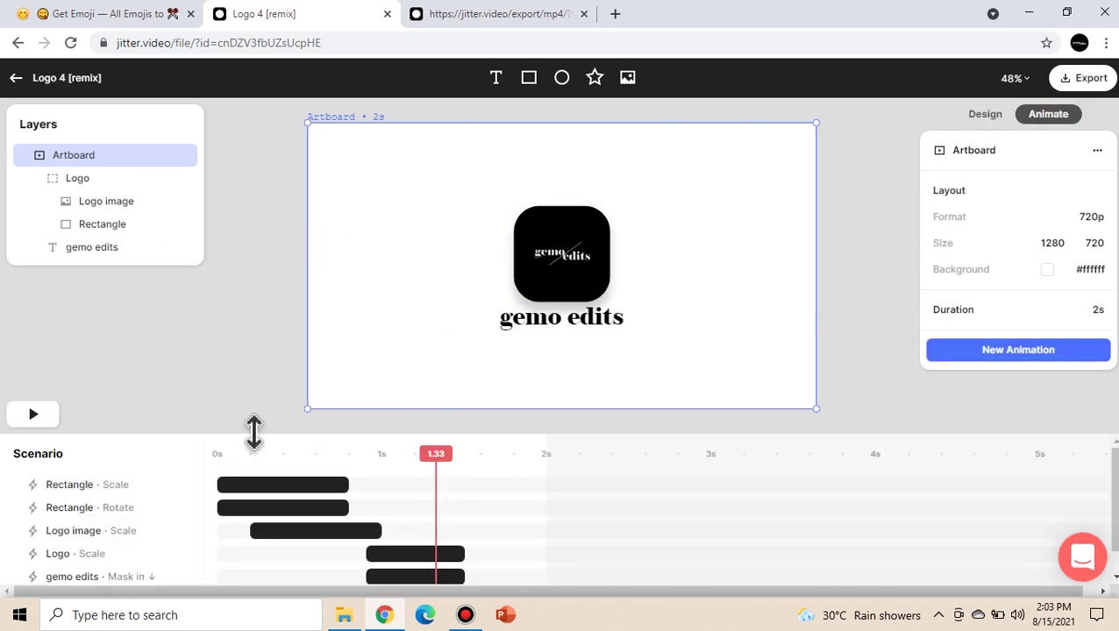
{"action": "left_click_drag", "start_coordinate": [438, 462], "coordinate": [68, 458]}
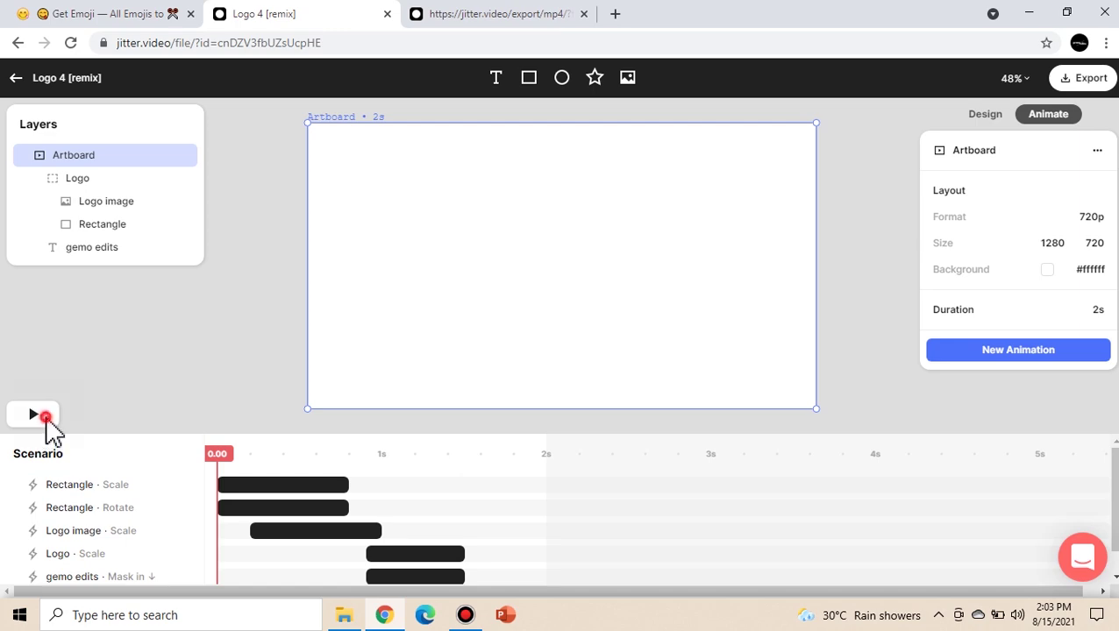
{"action": "left_click", "coordinate": [46, 417]}
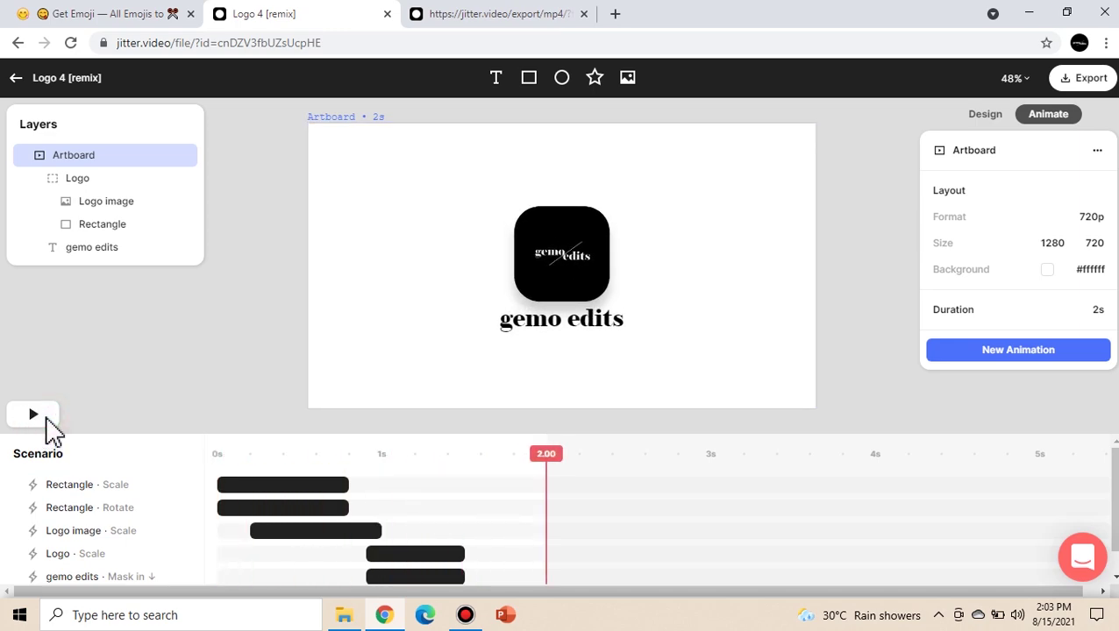
{"action": "left_click", "coordinate": [45, 418]}
Set the fill colour of the Rectangle layer inside the Logo group to black (#000000).
{"action": "left_click", "coordinate": [561, 230]}
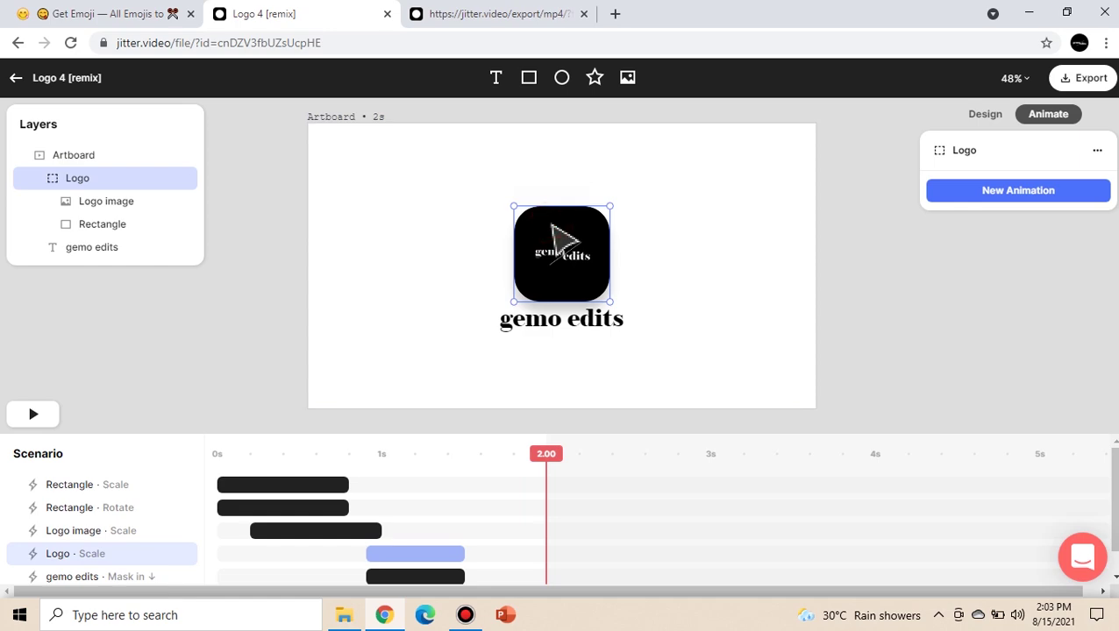
{"action": "left_click", "coordinate": [106, 226]}
{"action": "left_click", "coordinate": [985, 115]}
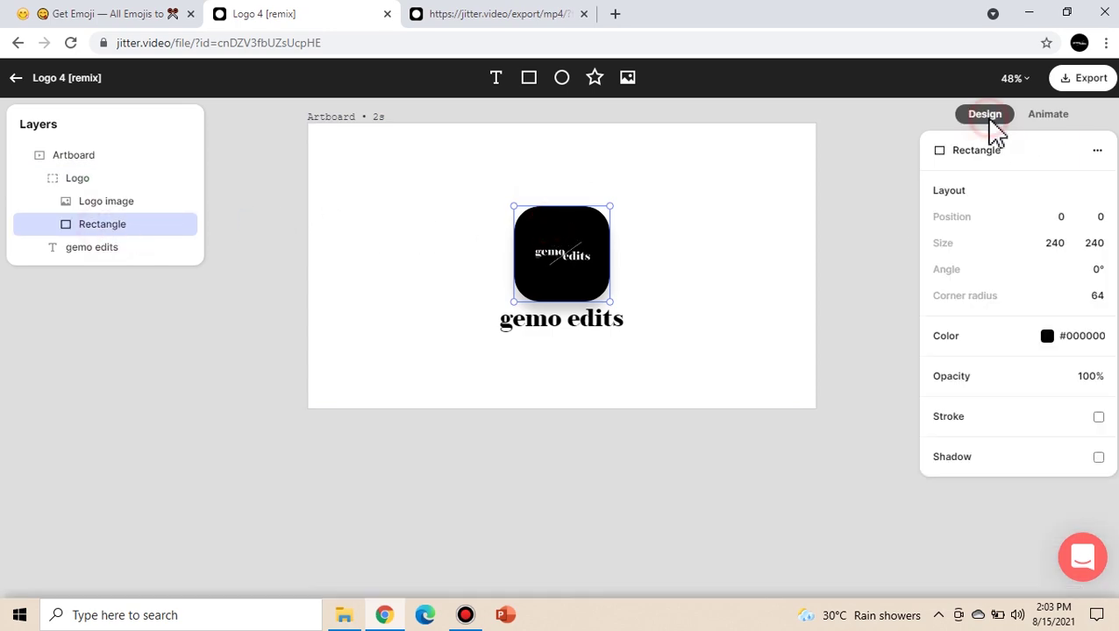
{"action": "left_click", "coordinate": [1049, 336]}
{"action": "left_click_drag", "start_coordinate": [1026, 355], "coordinate": [815, 469]}
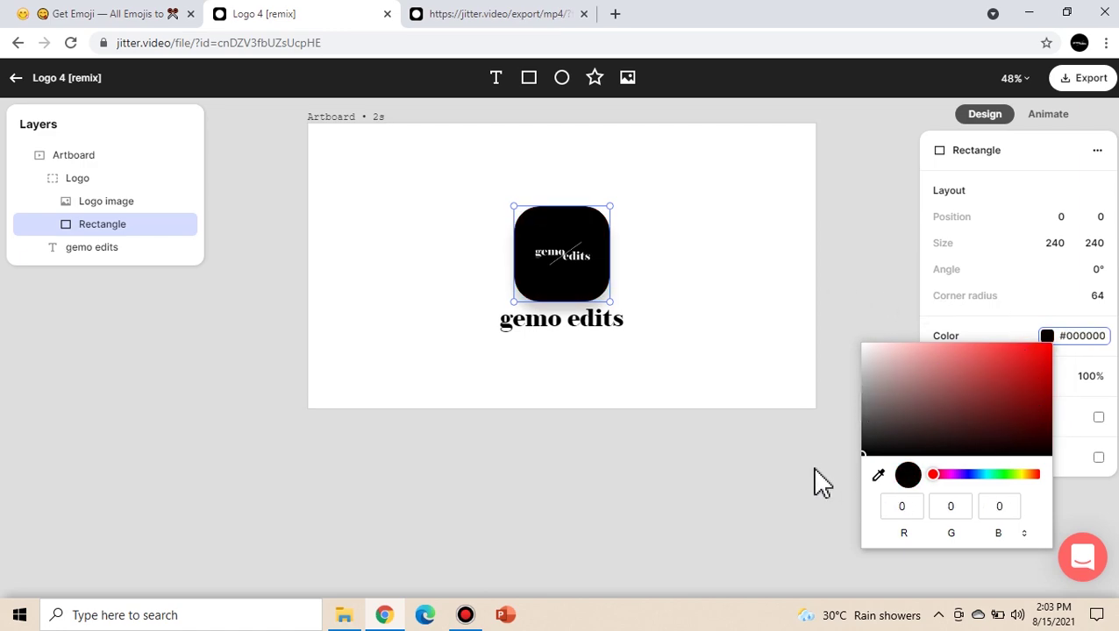
{"action": "left_click", "coordinate": [857, 168]}
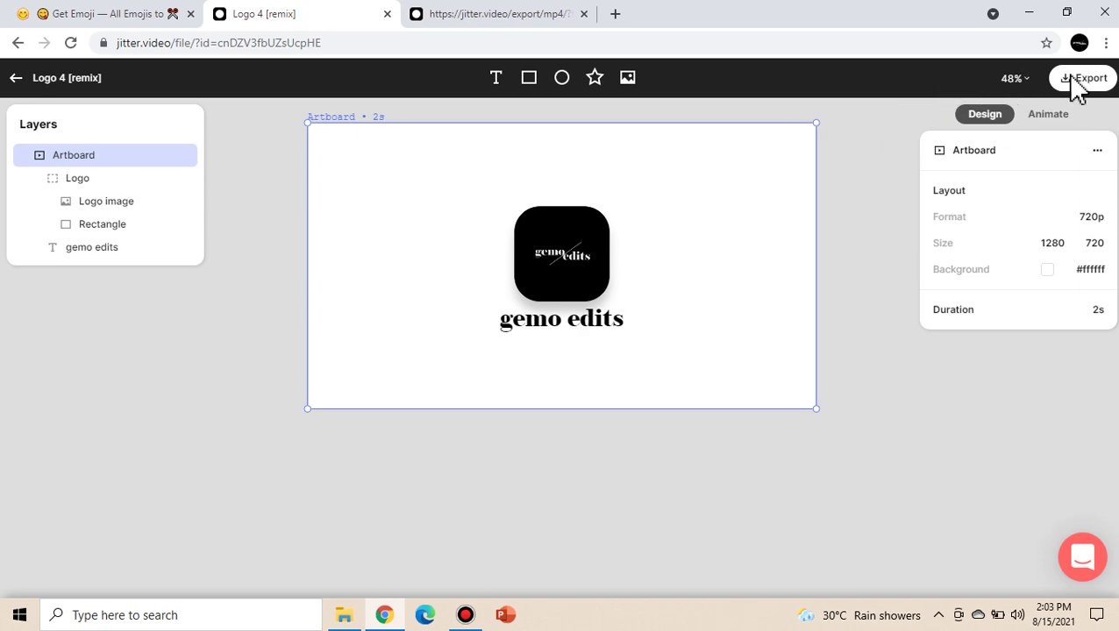
Preview the logo animation and export it as a 720p video (1280×720), downloading the file.
{"action": "left_click", "coordinate": [1052, 116]}
{"action": "left_click", "coordinate": [39, 414]}
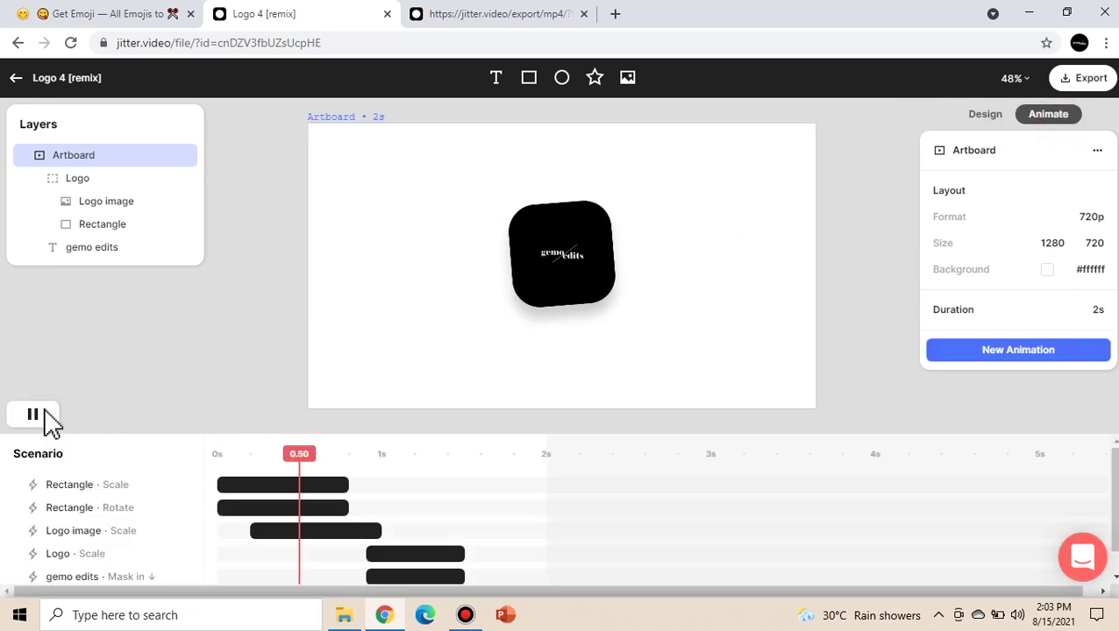
{"action": "left_click", "coordinate": [1096, 80]}
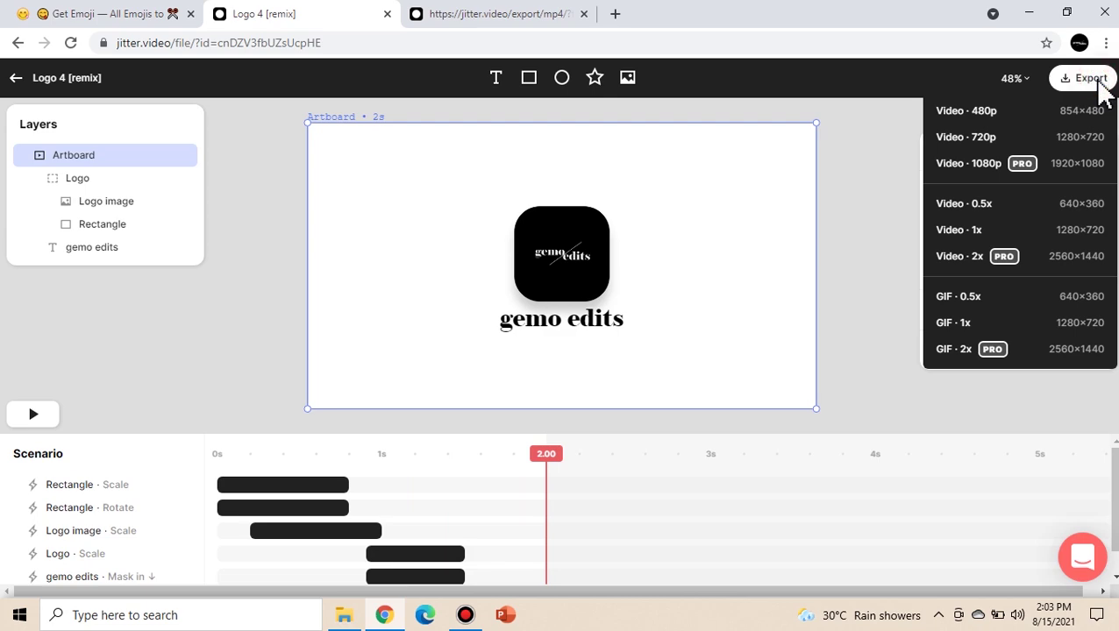
{"action": "left_click", "coordinate": [1054, 140]}
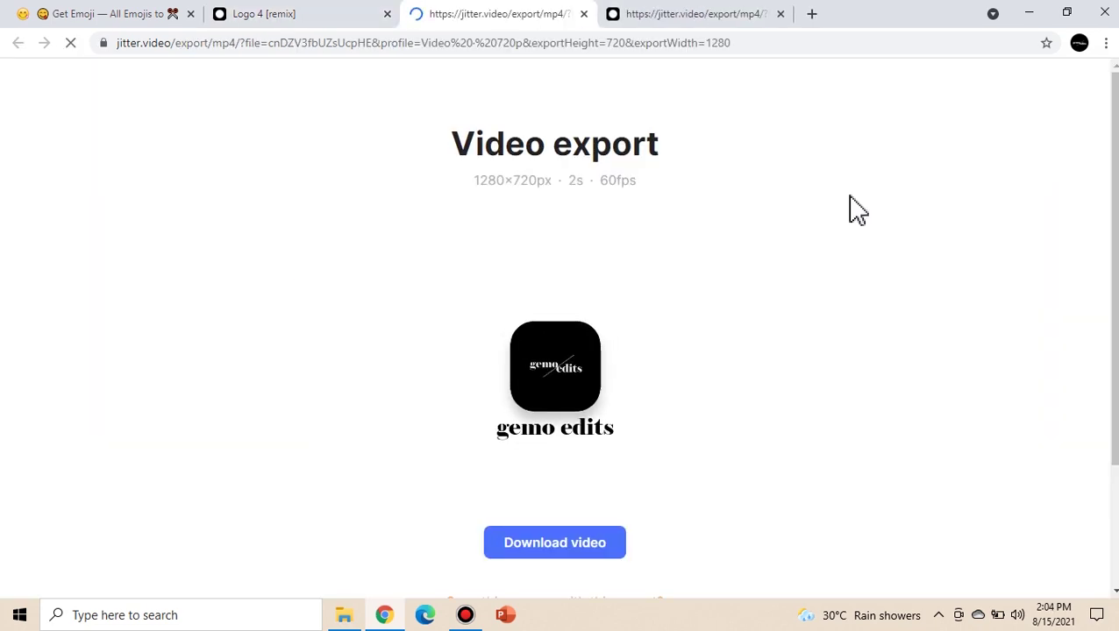
{"action": "left_click", "coordinate": [577, 544]}
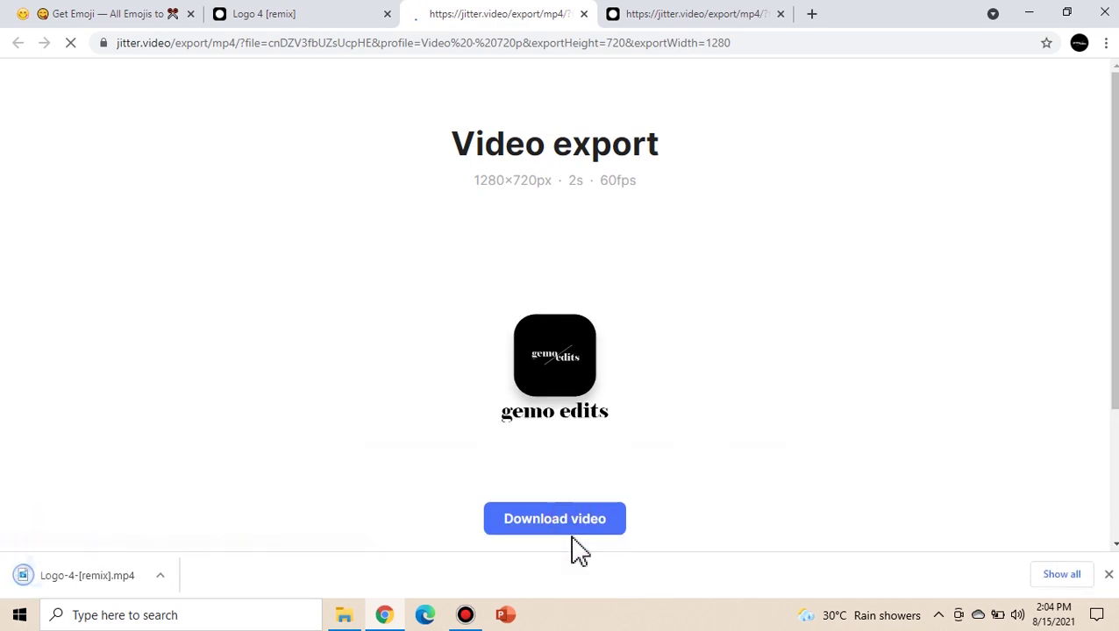
Play the downloaded Logo-4-[remix].mp4, and close the player and both video export pages.
{"action": "left_click", "coordinate": [88, 576]}
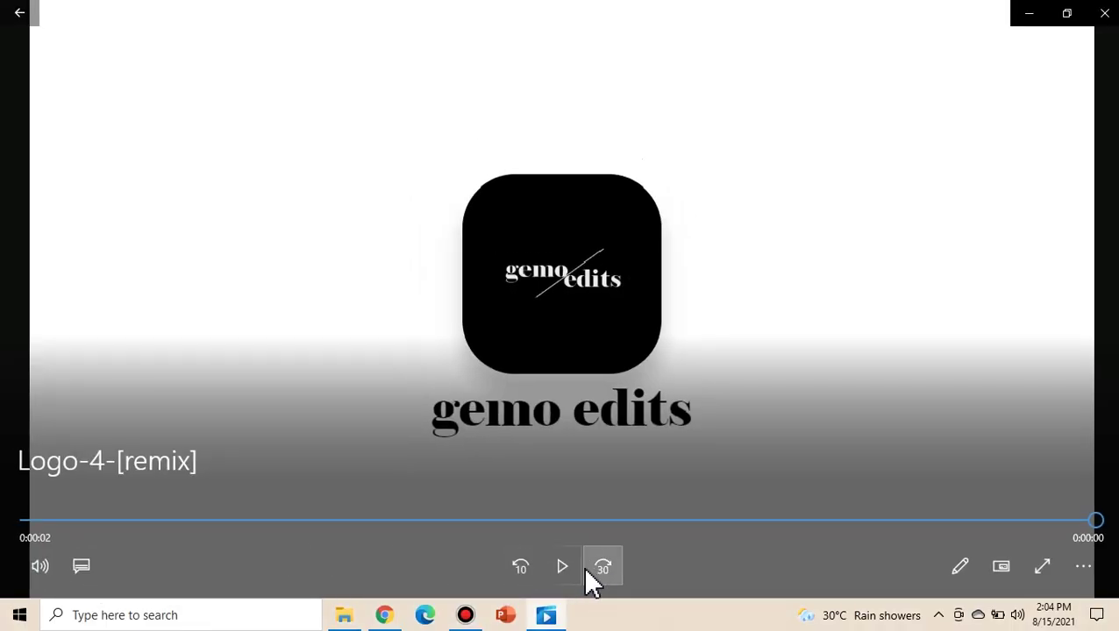
{"action": "left_click", "coordinate": [570, 568]}
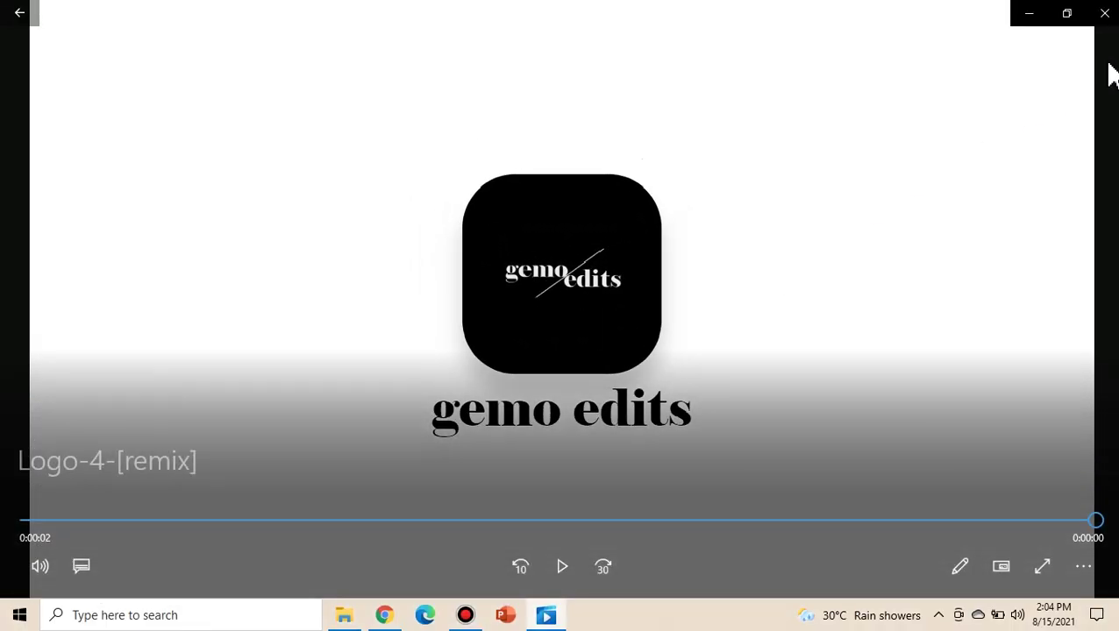
{"action": "left_click", "coordinate": [1105, 12]}
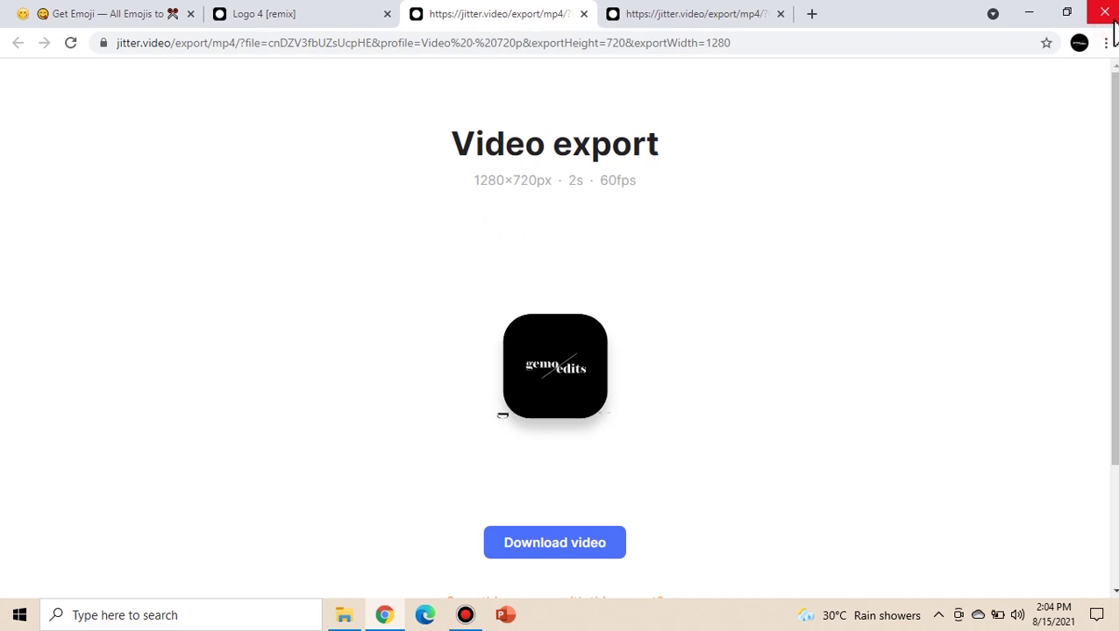
{"action": "left_click", "coordinate": [581, 14]}
{"action": "left_click", "coordinate": [581, 15]}
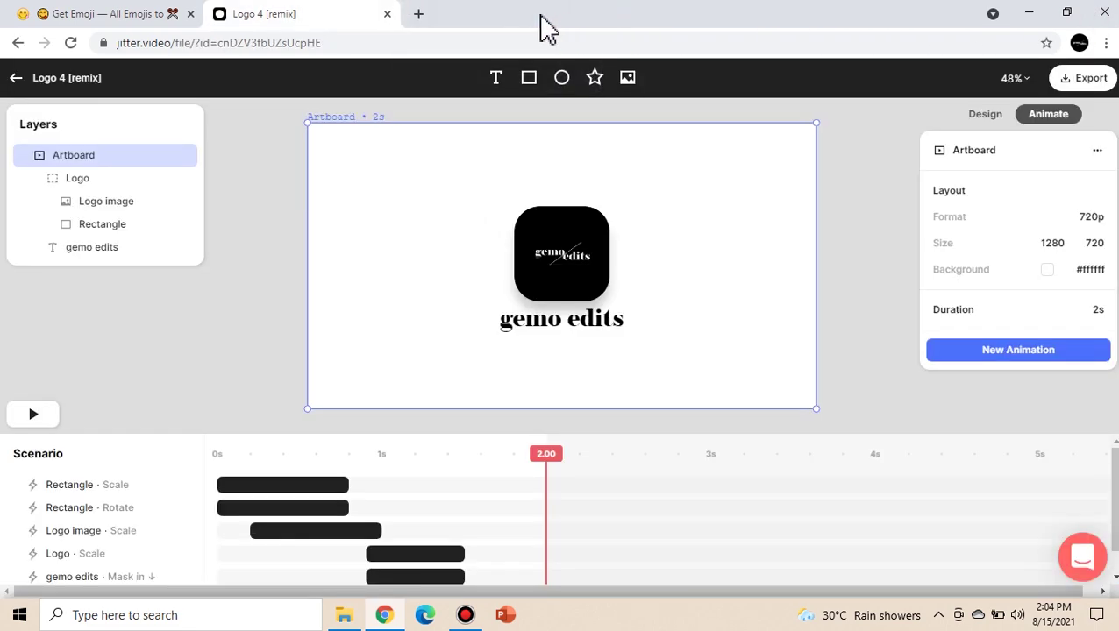
Leave the Logo 4 file and open the Website landing template from the template gallery.
{"action": "left_click", "coordinate": [15, 80]}
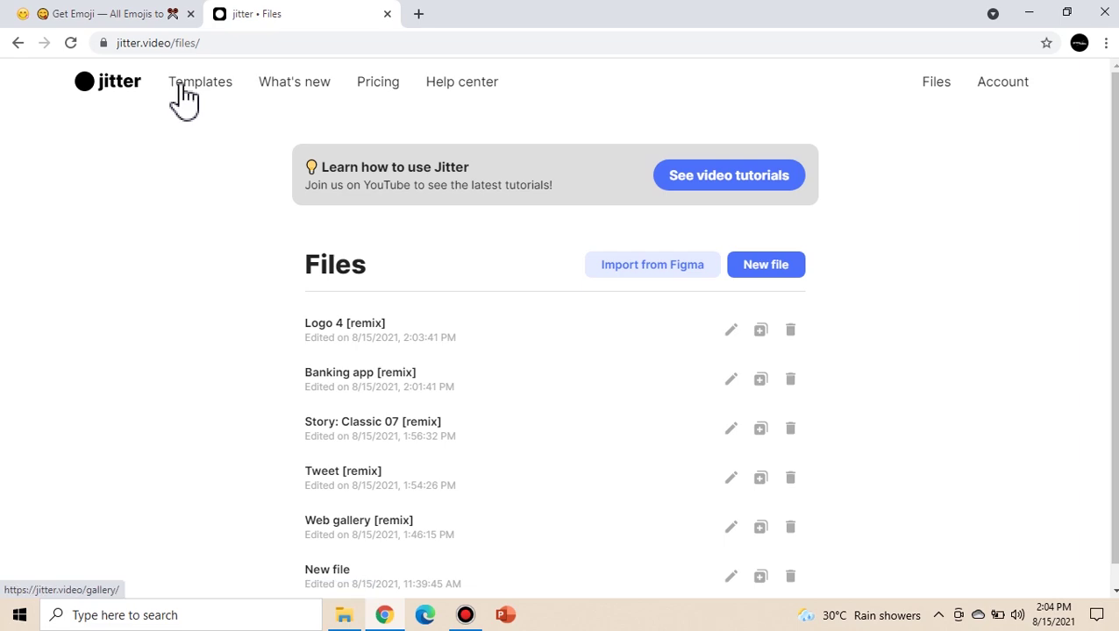
{"action": "left_click", "coordinate": [186, 88]}
{"action": "scroll", "coordinate": [710, 346], "scroll_direction": "down", "scroll_amount": 20}
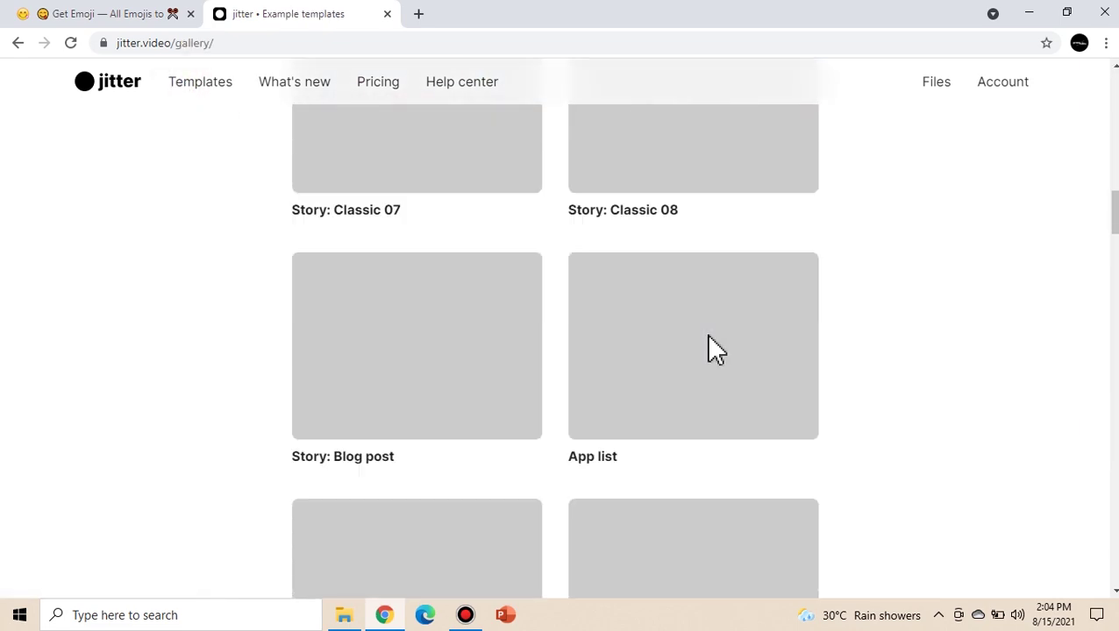
{"action": "scroll", "coordinate": [708, 336], "scroll_direction": "down", "scroll_amount": 10}
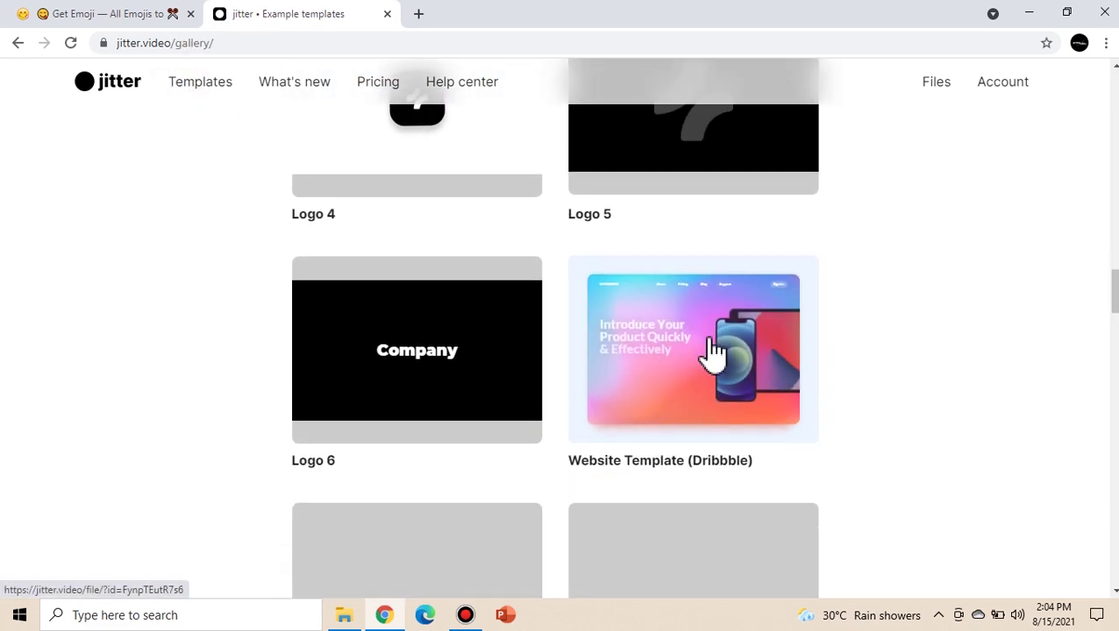
{"action": "scroll", "coordinate": [715, 351], "scroll_direction": "down", "scroll_amount": 1}
{"action": "left_click", "coordinate": [436, 333]}
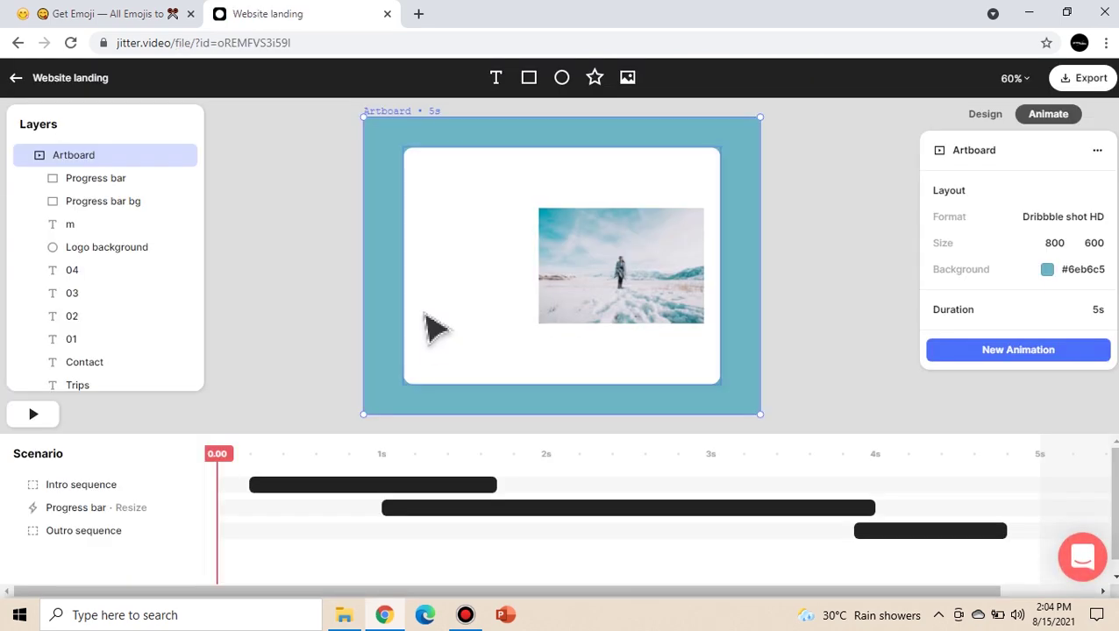
Toggle the Website landing artboard's layer list and copy the template file to the account.
{"action": "left_click", "coordinate": [23, 156]}
{"action": "left_click", "coordinate": [25, 197]}
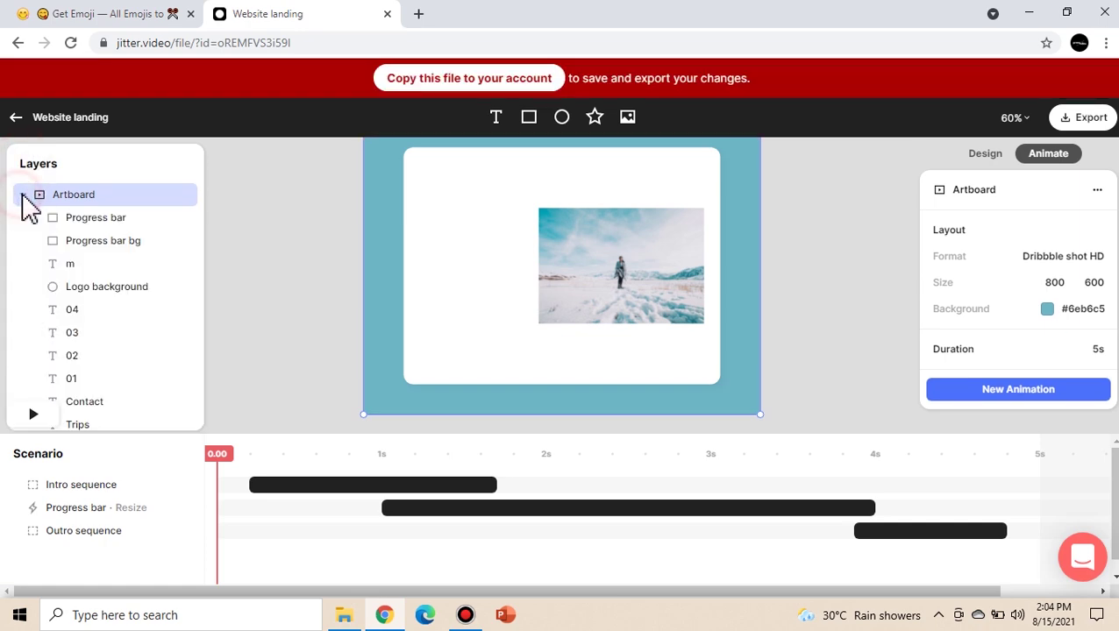
{"action": "left_click", "coordinate": [411, 84]}
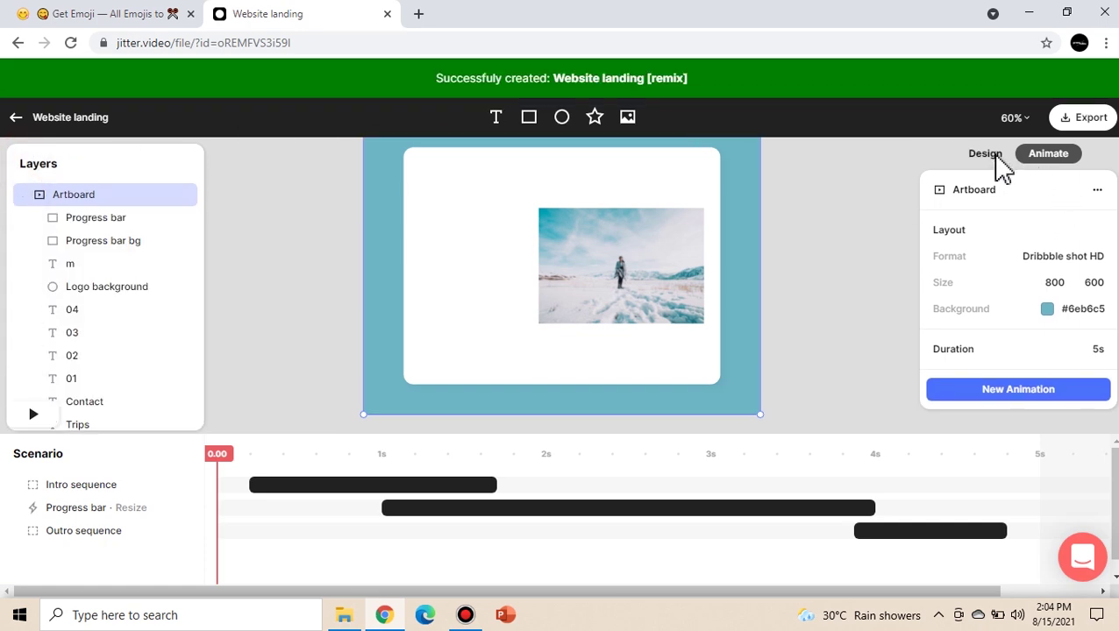
Change the Website landing artboard's background colour to black (#000000) in design mode.
{"action": "left_click", "coordinate": [997, 159]}
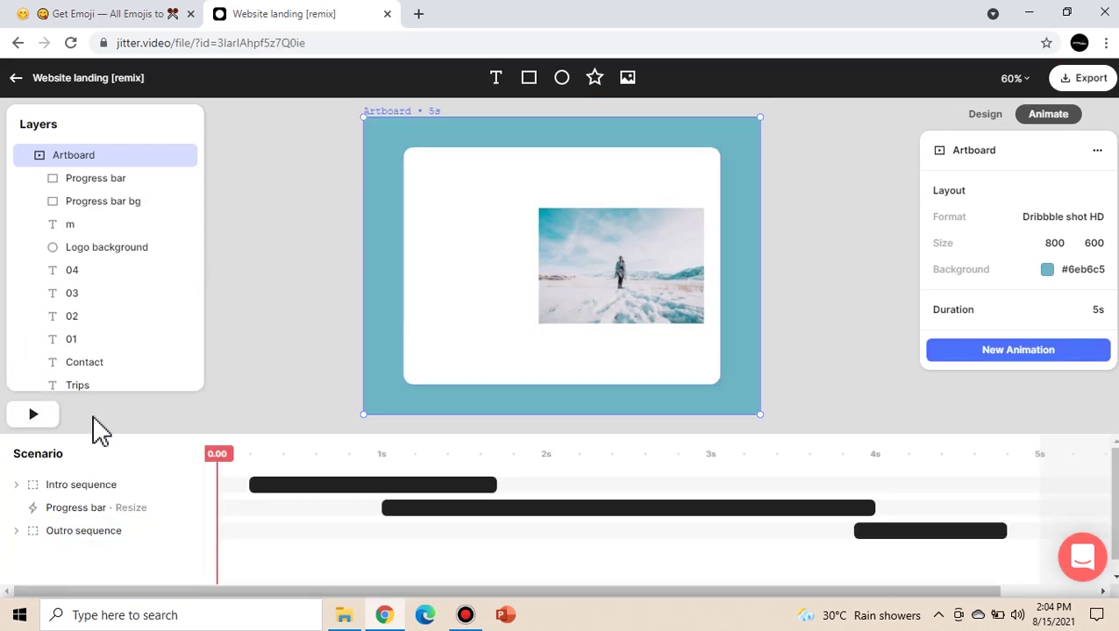
{"action": "left_click", "coordinate": [981, 116]}
{"action": "left_click", "coordinate": [87, 520]}
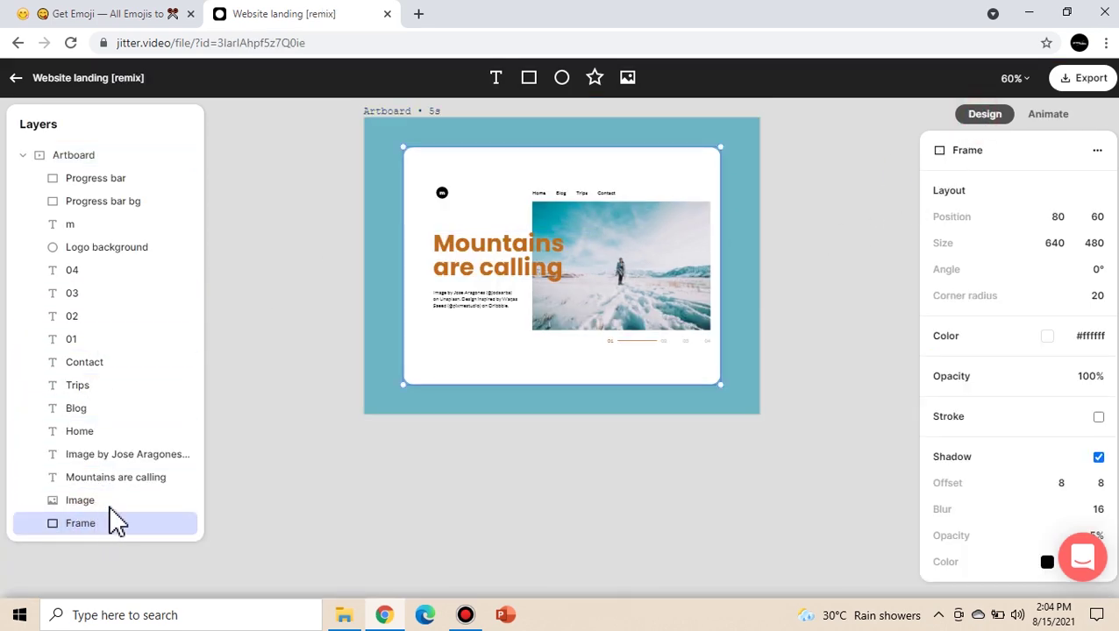
{"action": "left_click", "coordinate": [373, 329]}
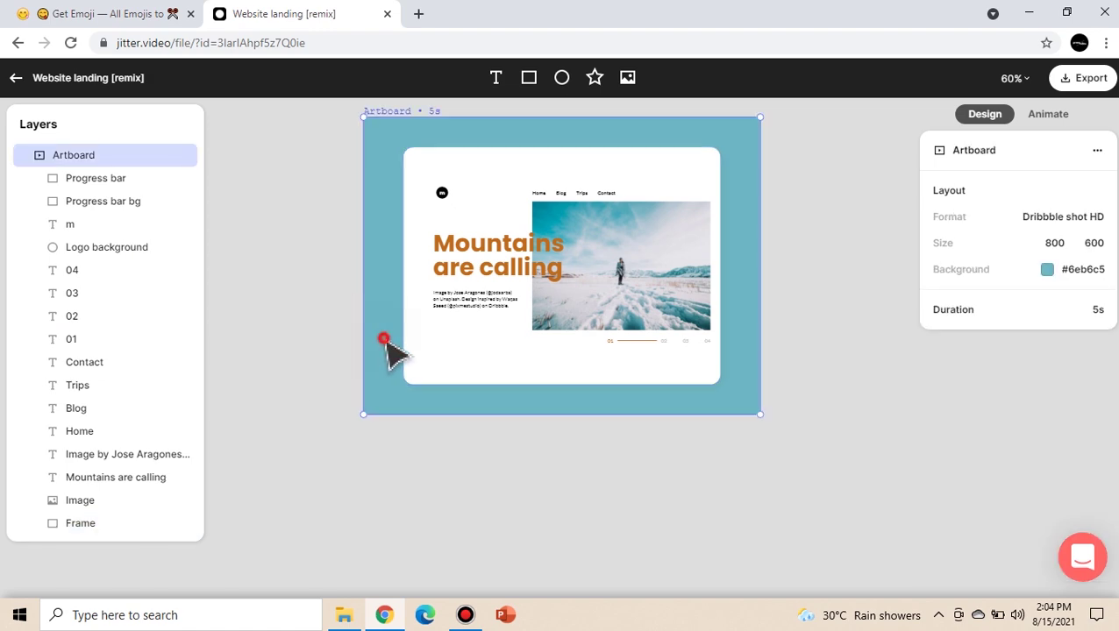
{"action": "left_click", "coordinate": [1047, 269]}
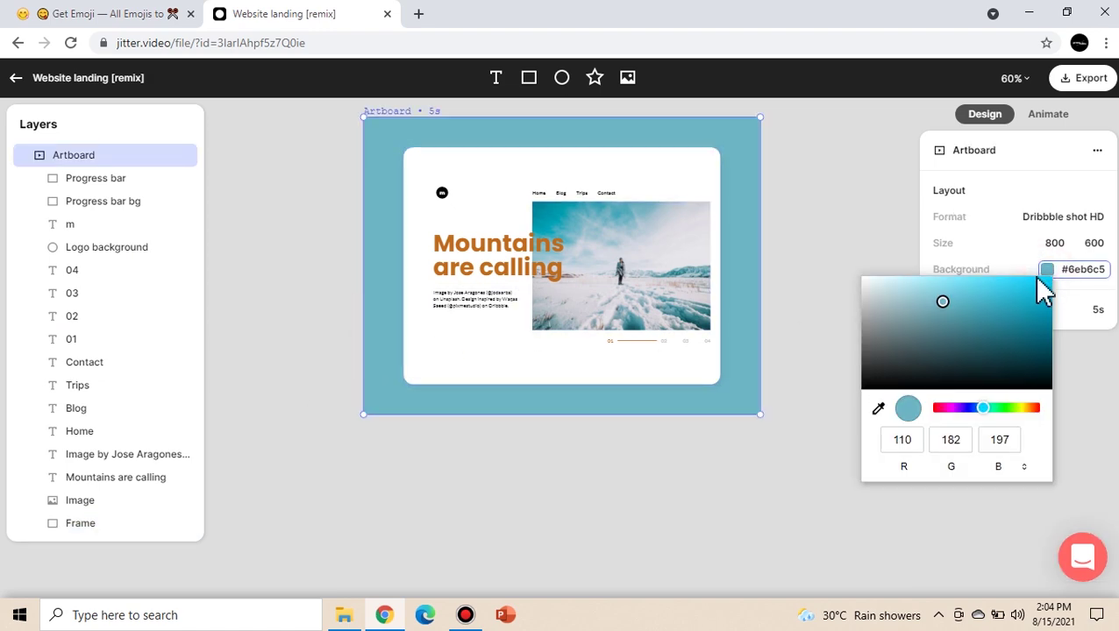
{"action": "left_click_drag", "start_coordinate": [961, 349], "coordinate": [804, 425]}
{"action": "left_click", "coordinate": [801, 226]}
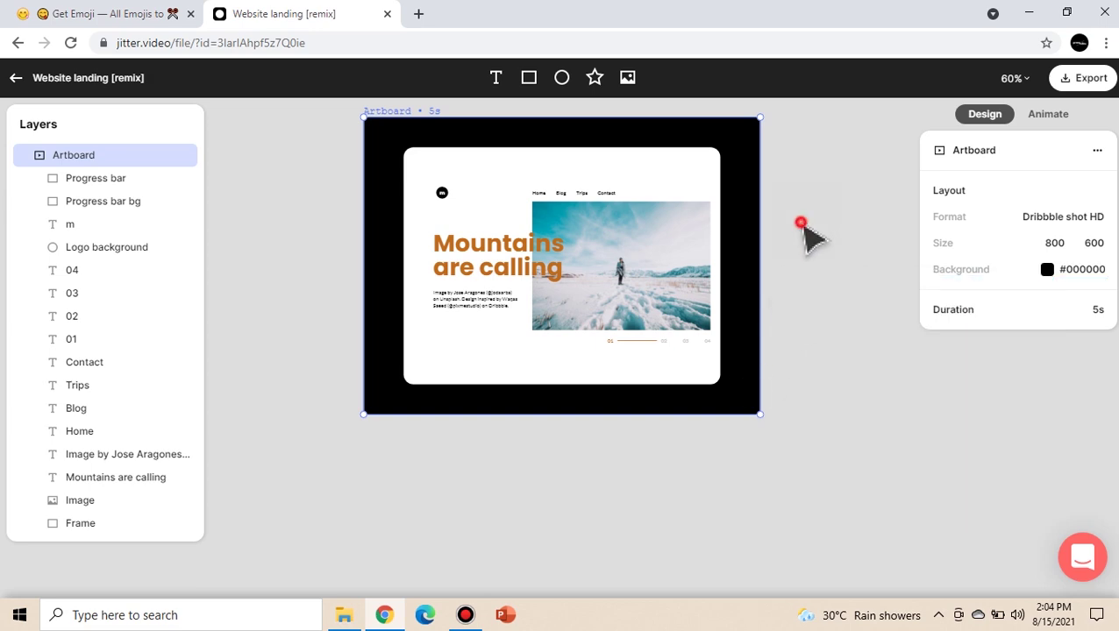
Replace the "Mountains are calling" headline with "gemo" and "edits" on two lines.
{"action": "left_click", "coordinate": [513, 249]}
{"action": "double_click", "coordinate": [517, 256]}
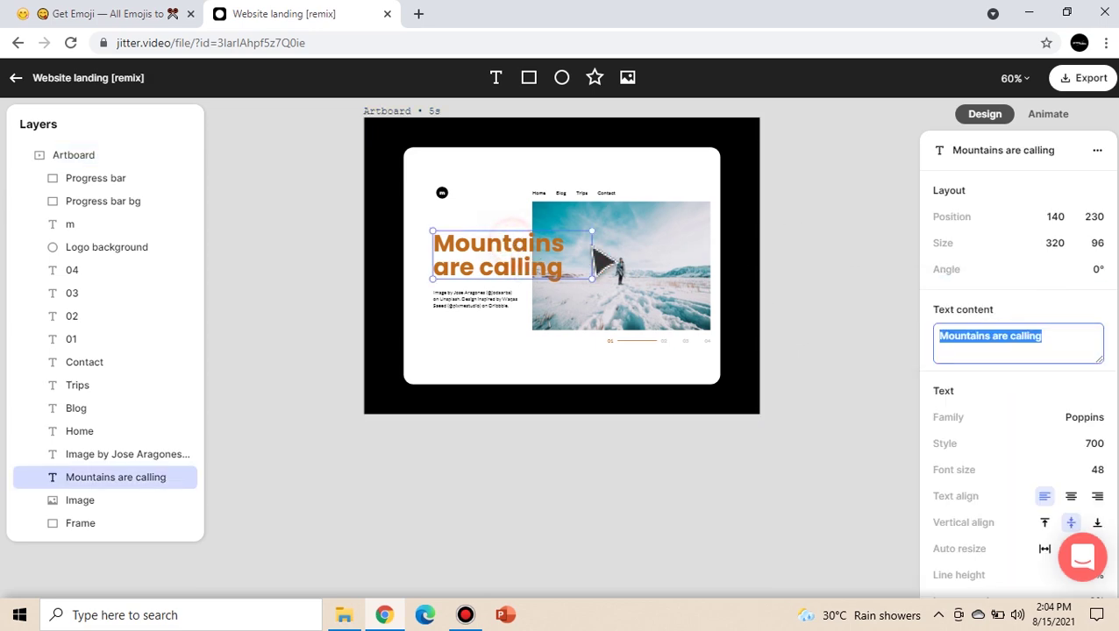
{"action": "type", "text": "G"}
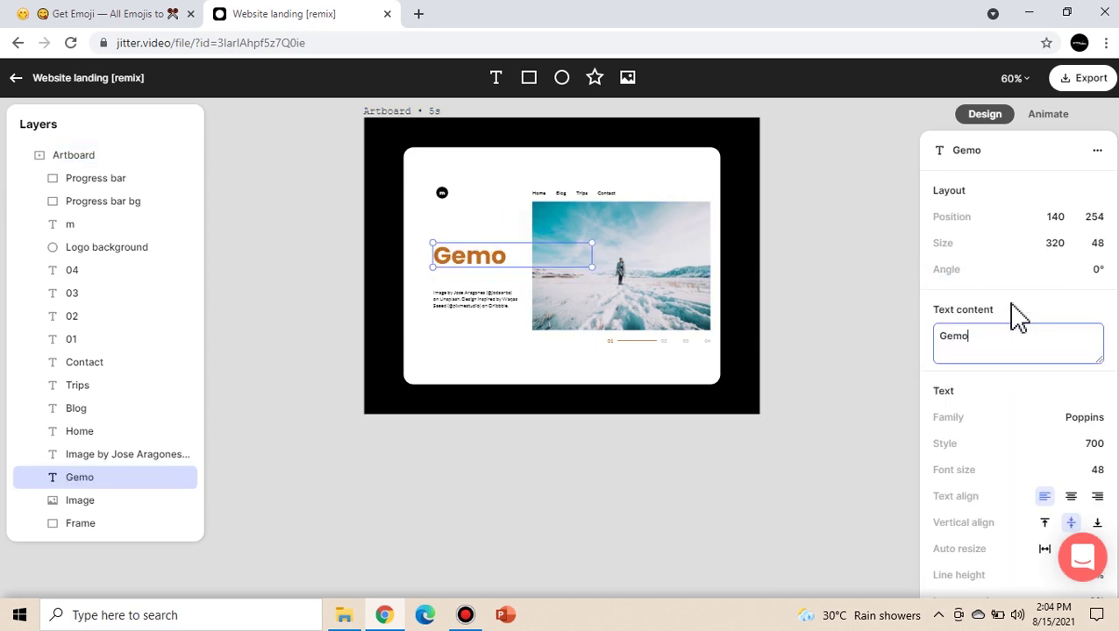
{"action": "type", "text": "emo"}
{"action": "key", "text": "Return"}
{"action": "type", "text": "Dit"}
{"action": "key", "text": "BackSpace"}
{"action": "key", "text": "BackSpace"}
{"action": "key", "text": "BackSpace"}
{"action": "key", "text": "BackSpace"}
{"action": "key", "text": "BackSpace"}
{"action": "key", "text": "BackSpace"}
{"action": "key", "text": "BackSpace"}
{"action": "type", "text": "ge"}
{"action": "key", "text": "Return"}
{"action": "type", "text": "edits"}
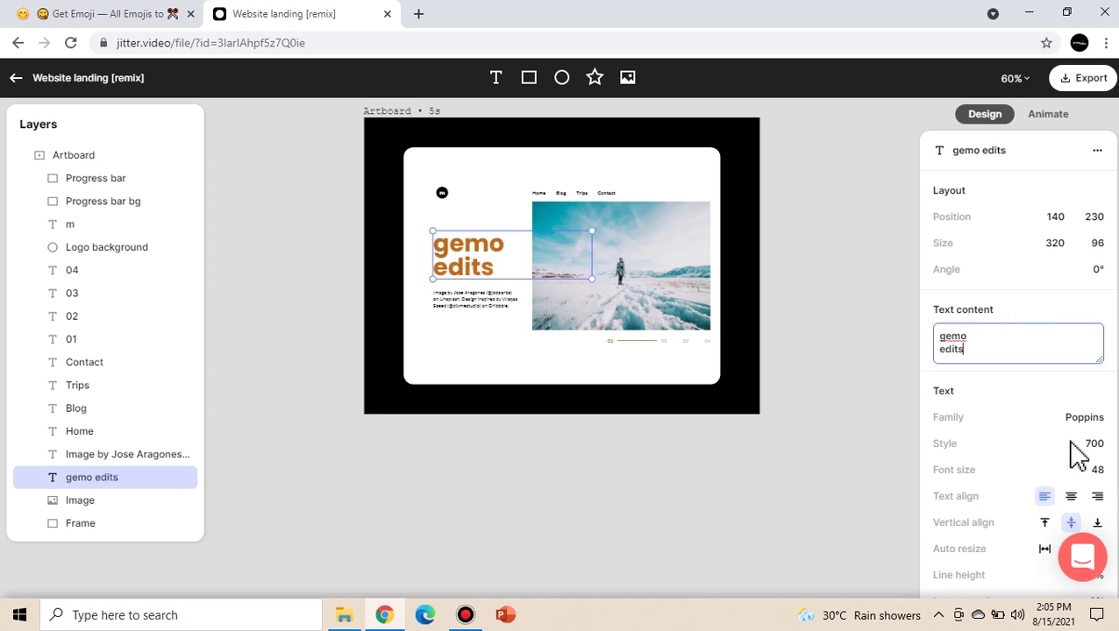
Set the "gemo edits" headline's font family to Elephant and its font size to 70.
{"action": "left_click", "coordinate": [1084, 418]}
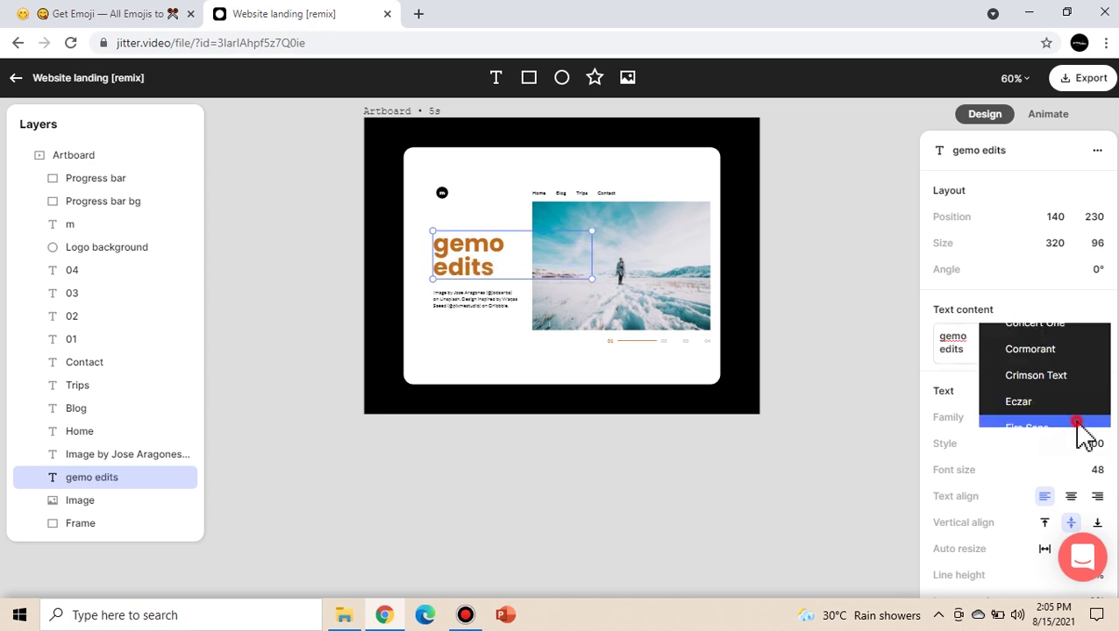
{"action": "left_click", "coordinate": [1043, 127]}
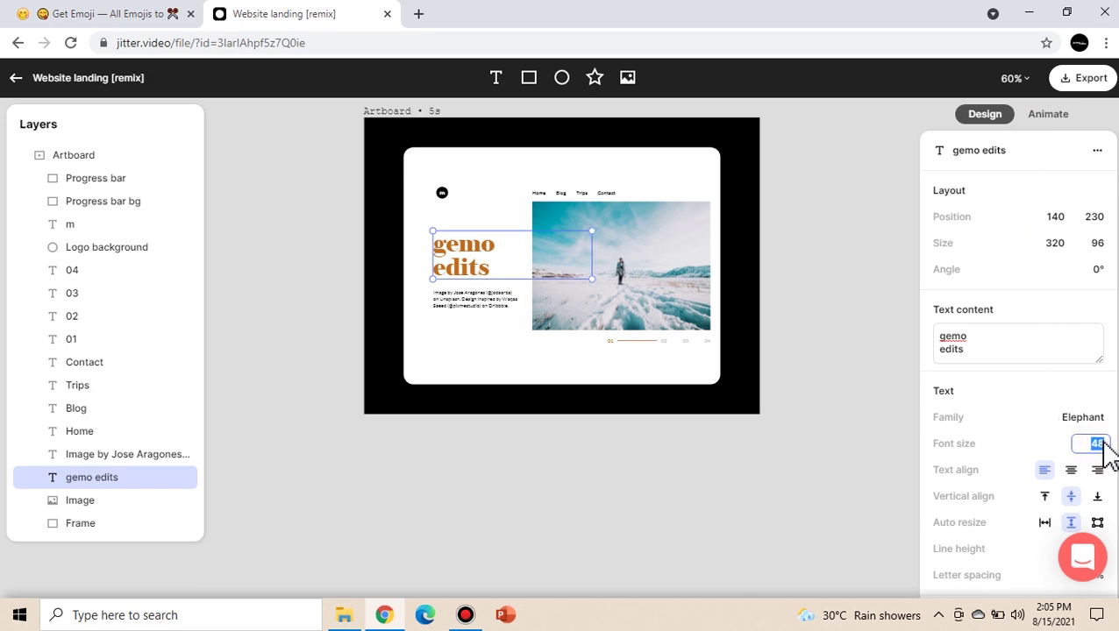
{"action": "type", "text": "60"}
{"action": "key", "text": "BackSpace"}
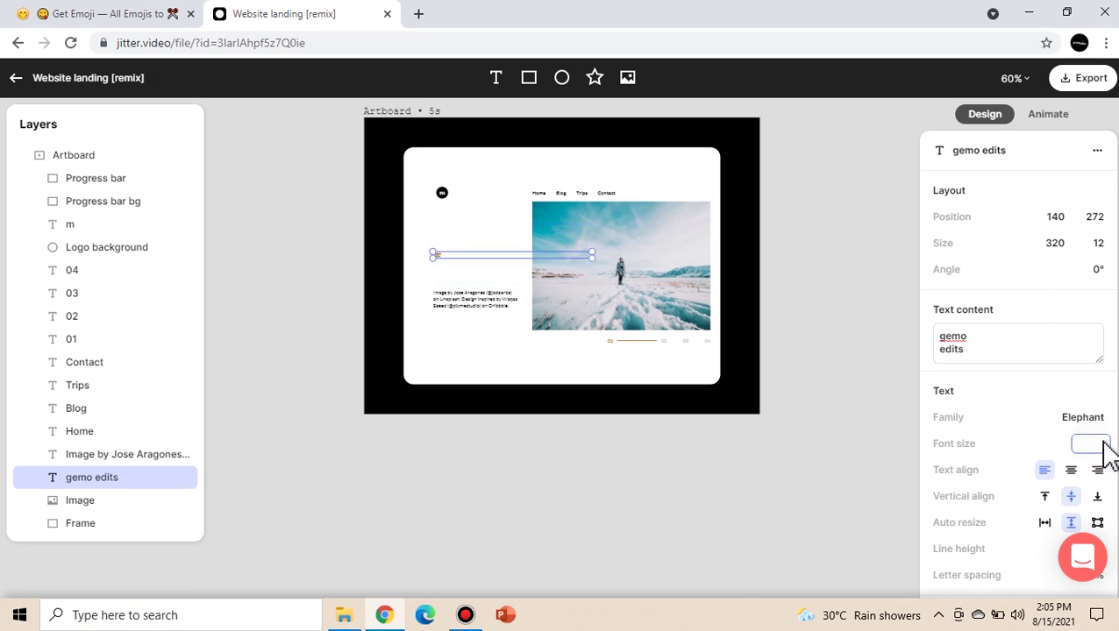
{"action": "type", "text": "70"}
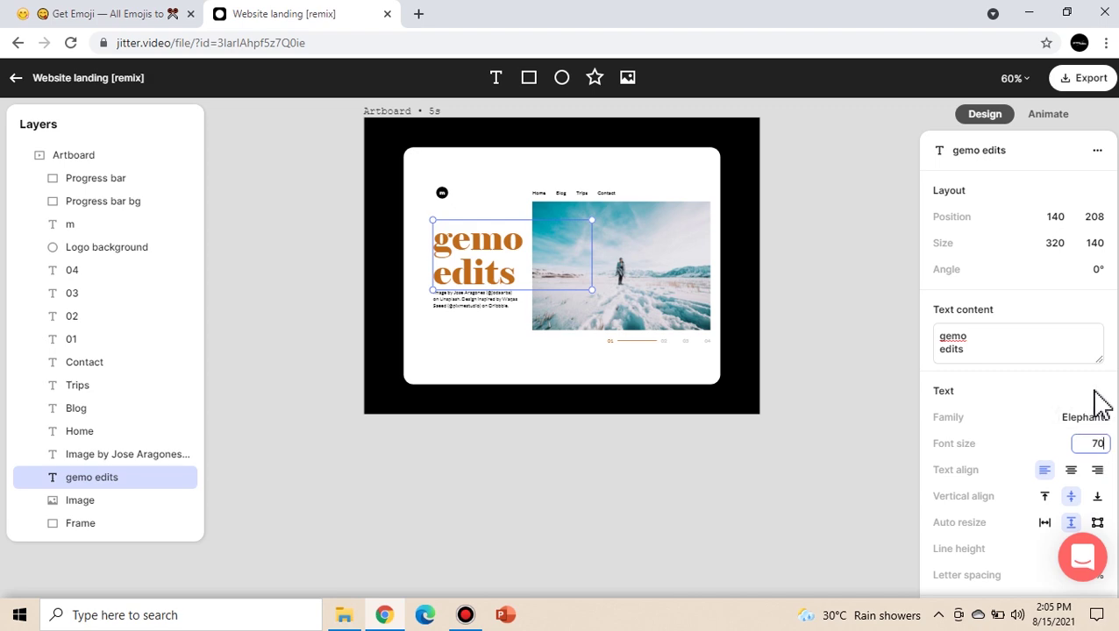
Change the "gemo edits" headline's text colour to black.
{"action": "scroll", "coordinate": [1024, 444], "scroll_direction": "down", "scroll_amount": 2}
{"action": "left_click", "coordinate": [1051, 413]}
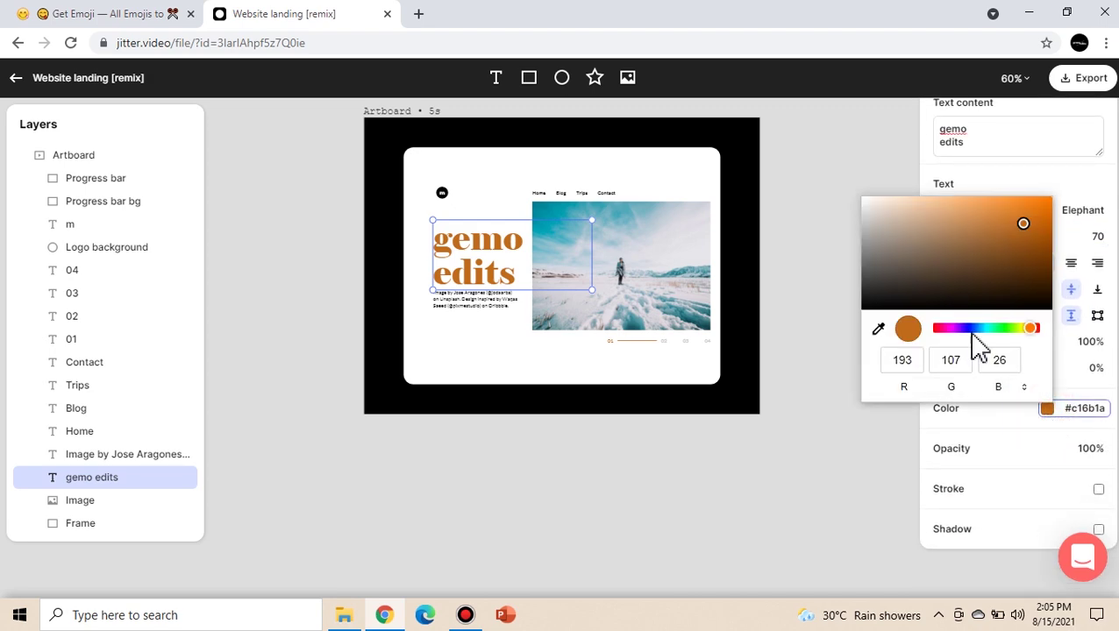
{"action": "left_click_drag", "start_coordinate": [955, 302], "coordinate": [819, 335]}
Replace the snowy landscape image with the LOGO picture from the jitter folder.
{"action": "left_click", "coordinate": [635, 250]}
{"action": "left_click", "coordinate": [637, 252]}
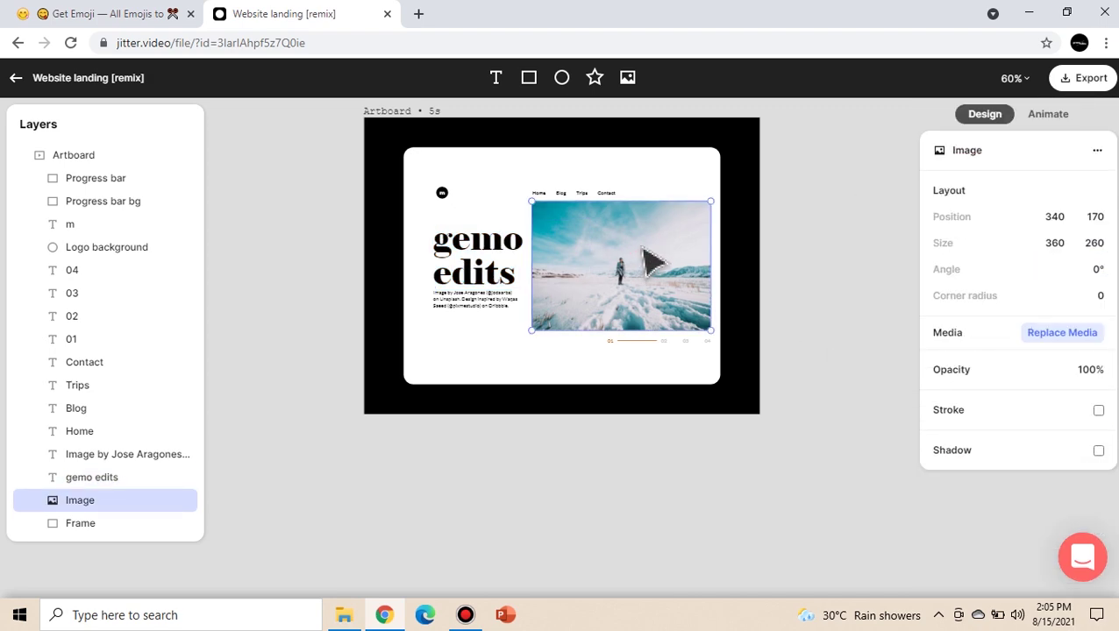
{"action": "left_click", "coordinate": [1037, 337]}
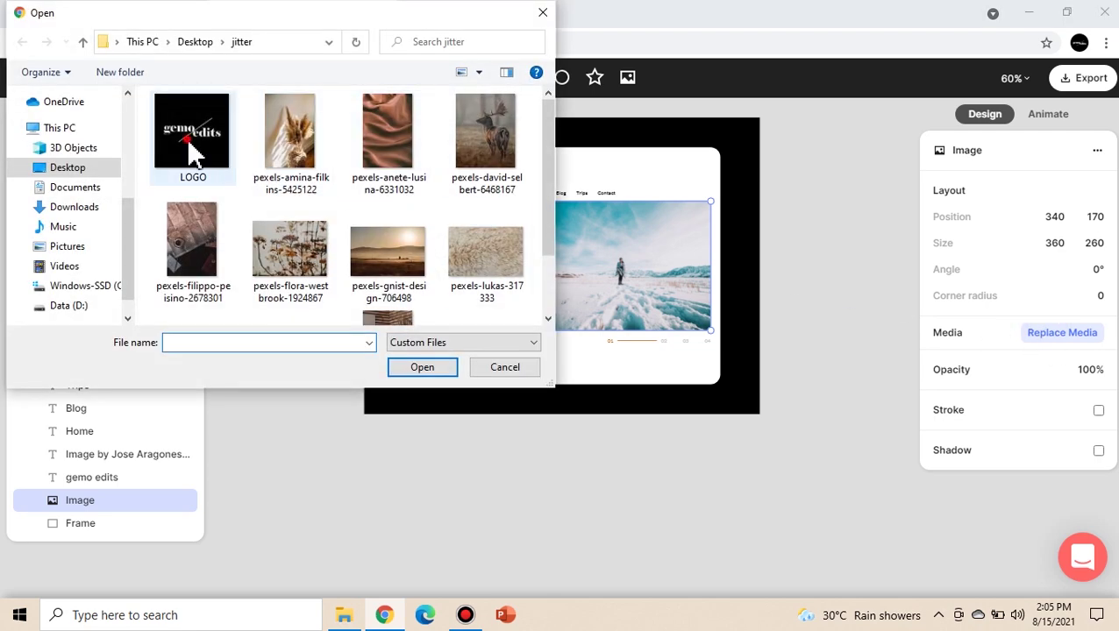
{"action": "double_click", "coordinate": [191, 151]}
{"action": "left_click", "coordinate": [817, 235]}
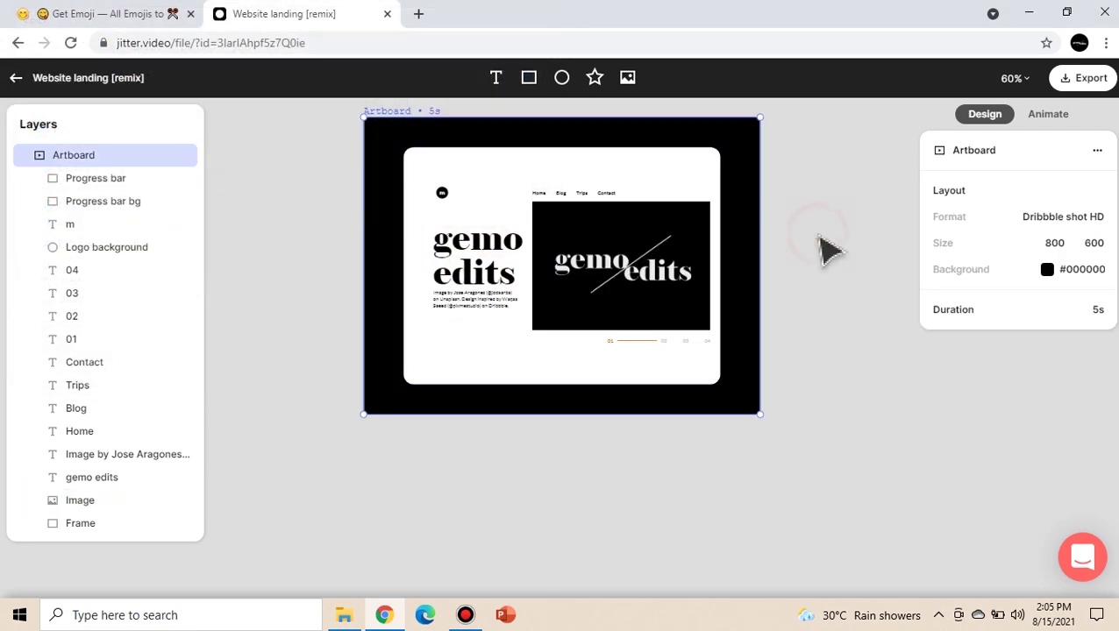
Change the letter in the small logo circle to "g" and set its font family to Elephant.
{"action": "left_click", "coordinate": [443, 194]}
{"action": "double_click", "coordinate": [960, 336]}
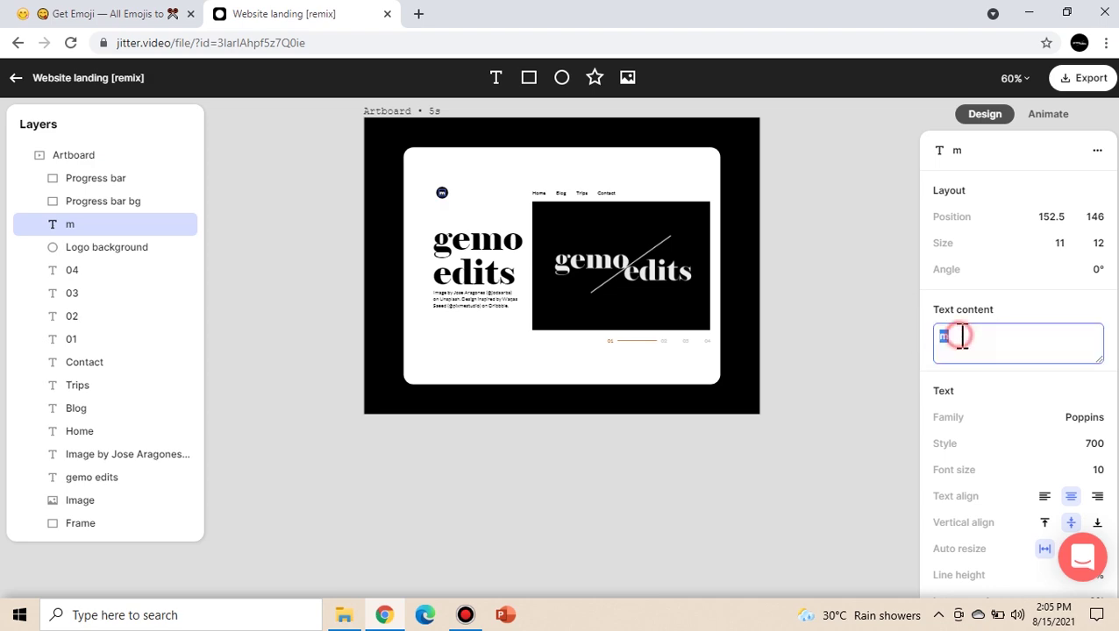
{"action": "type", "text": "g"}
{"action": "left_click", "coordinate": [1084, 418]}
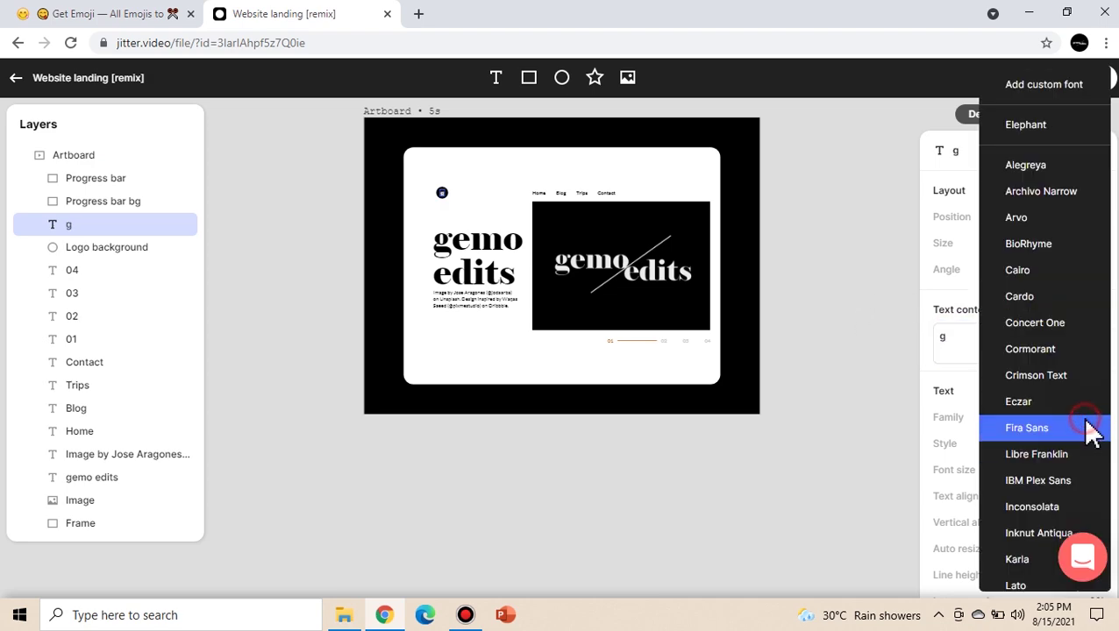
{"action": "left_click", "coordinate": [1021, 127]}
{"action": "left_click", "coordinate": [879, 220]}
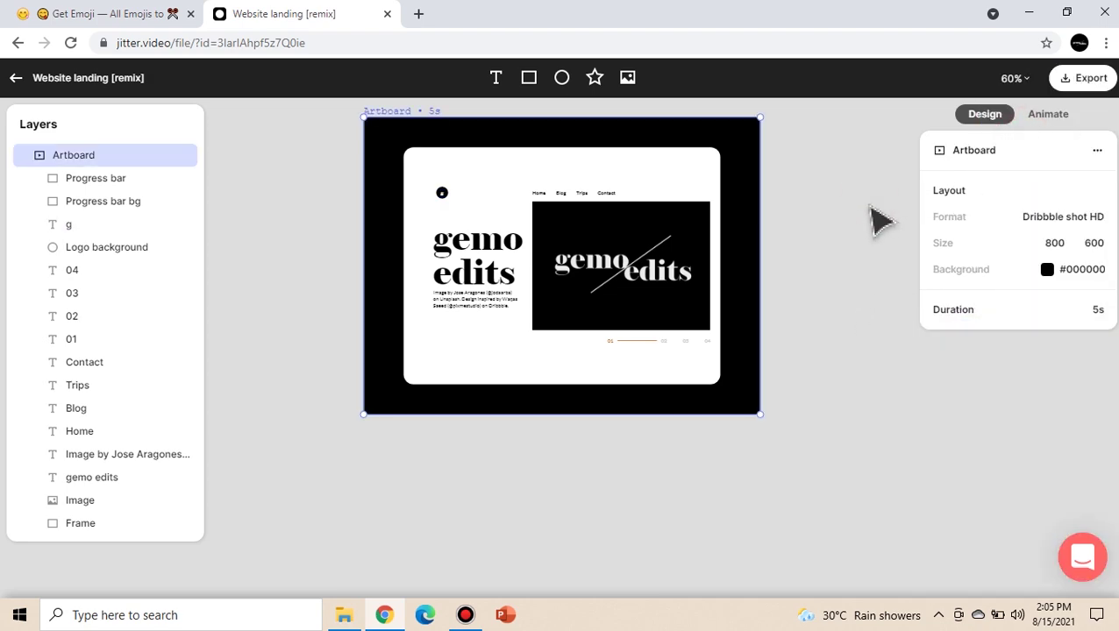
Set the "g" logo letter's font size to 20, and reduce it slightly to fit the circle.
{"action": "left_click", "coordinate": [441, 193]}
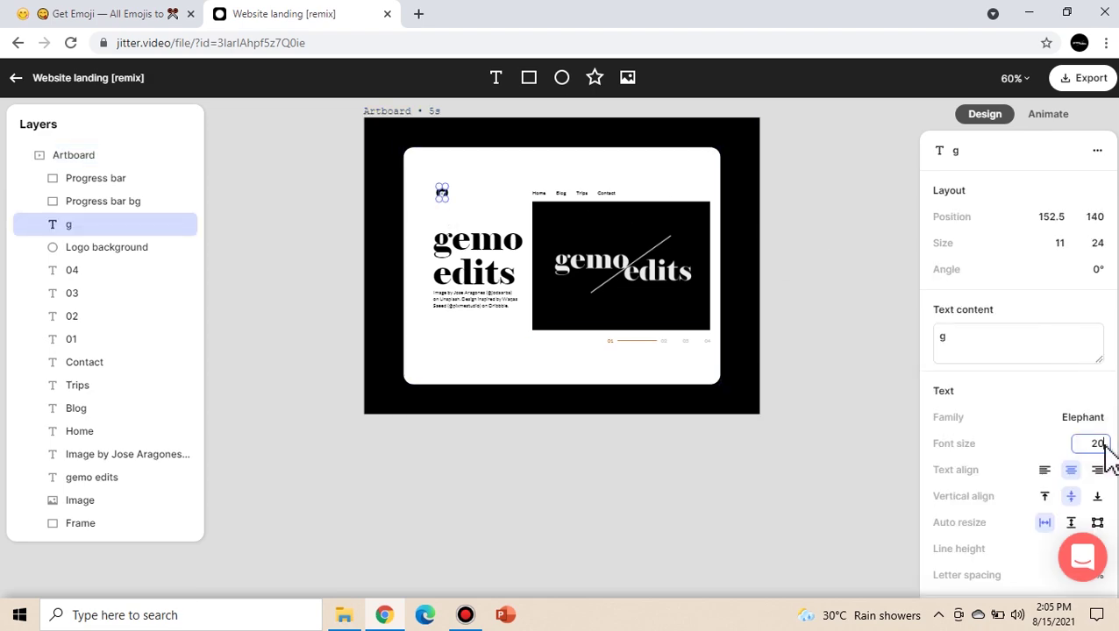
{"action": "left_click", "coordinate": [880, 299]}
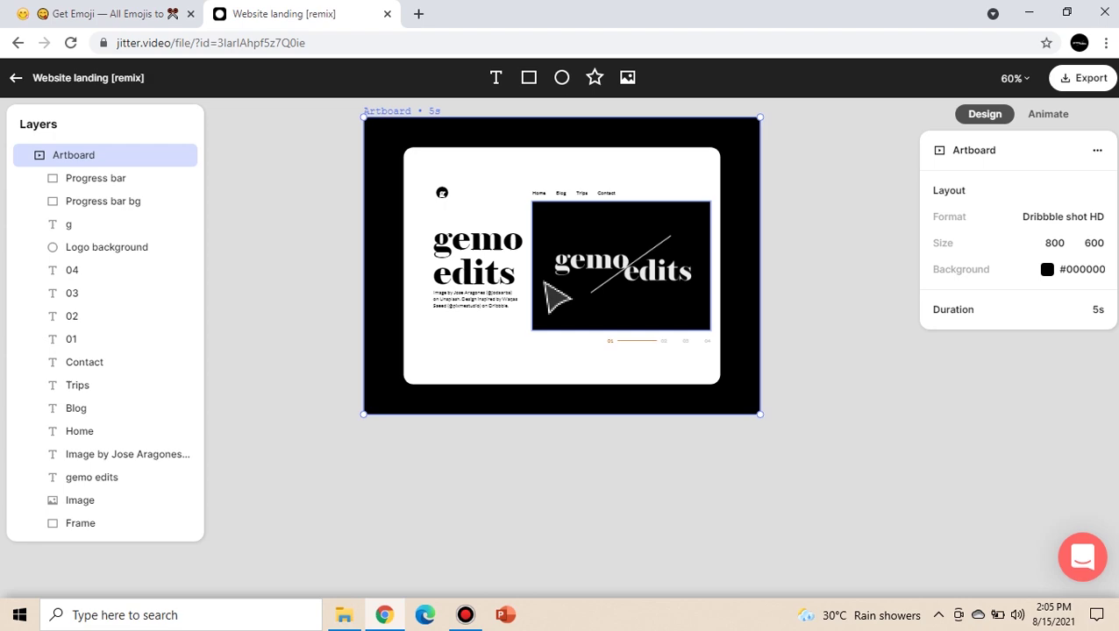
{"action": "left_click", "coordinate": [441, 194]}
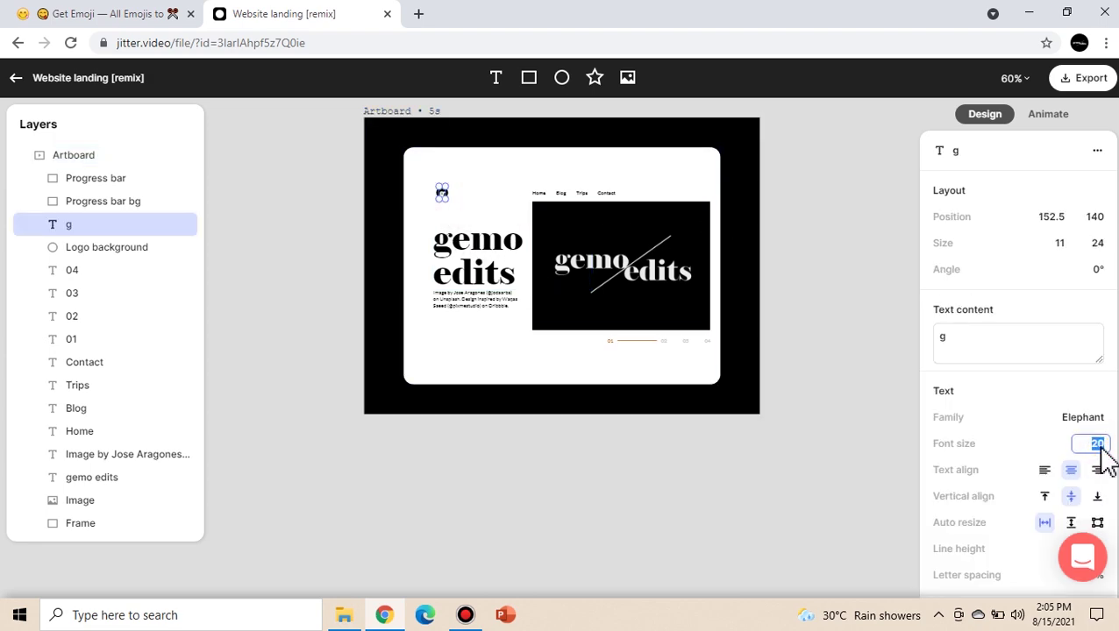
{"action": "left_click", "coordinate": [781, 248]}
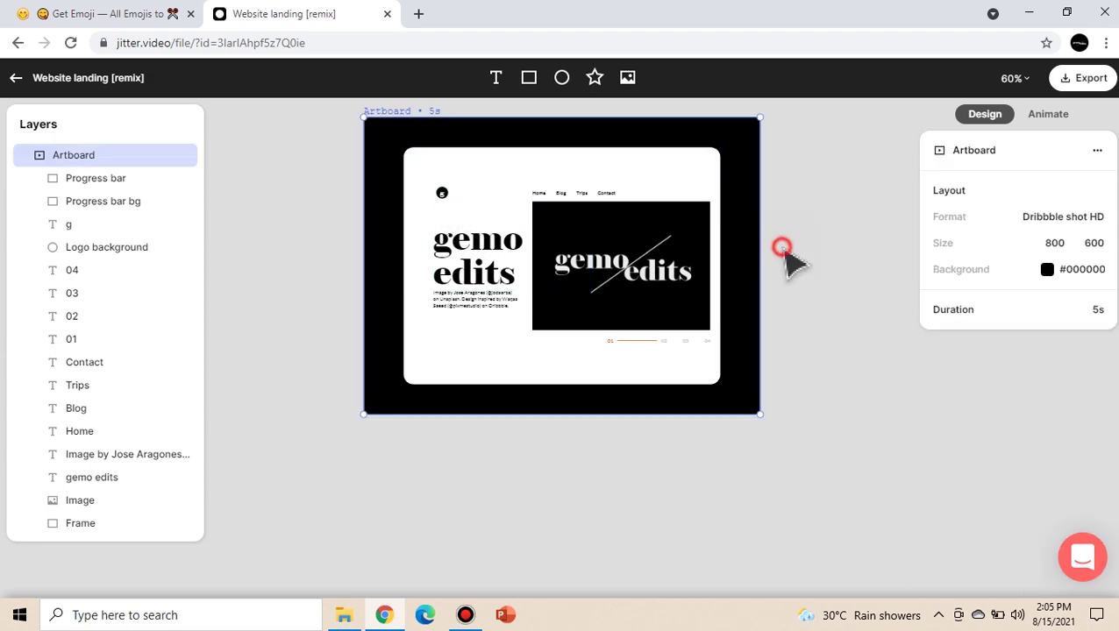
{"action": "left_click", "coordinate": [493, 293]}
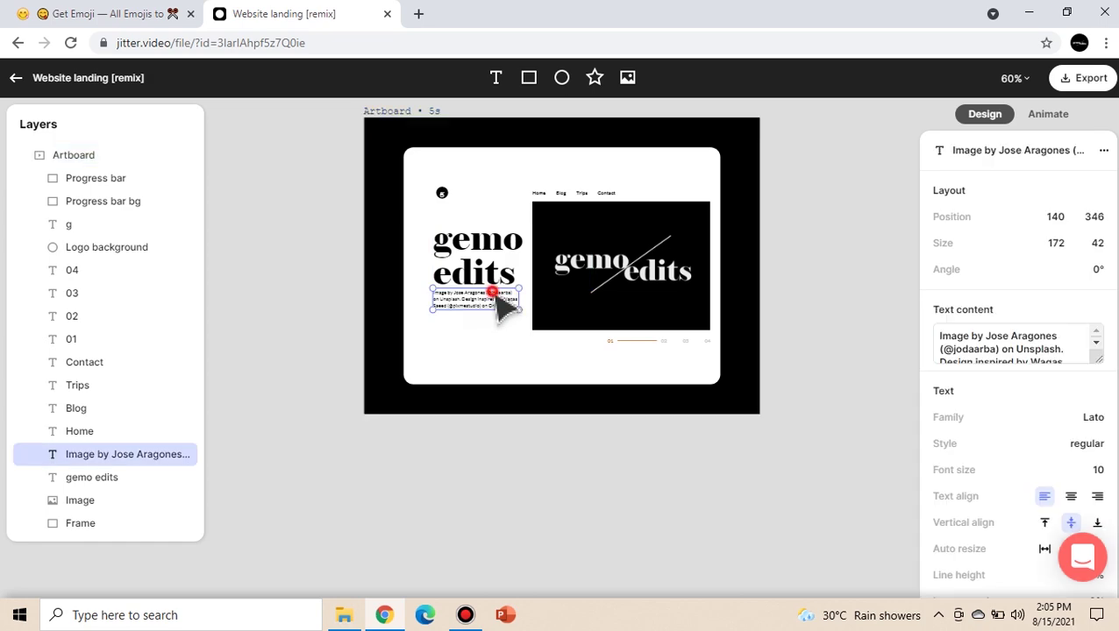
{"action": "triple_click", "coordinate": [998, 349]}
{"action": "left_click", "coordinate": [793, 298]}
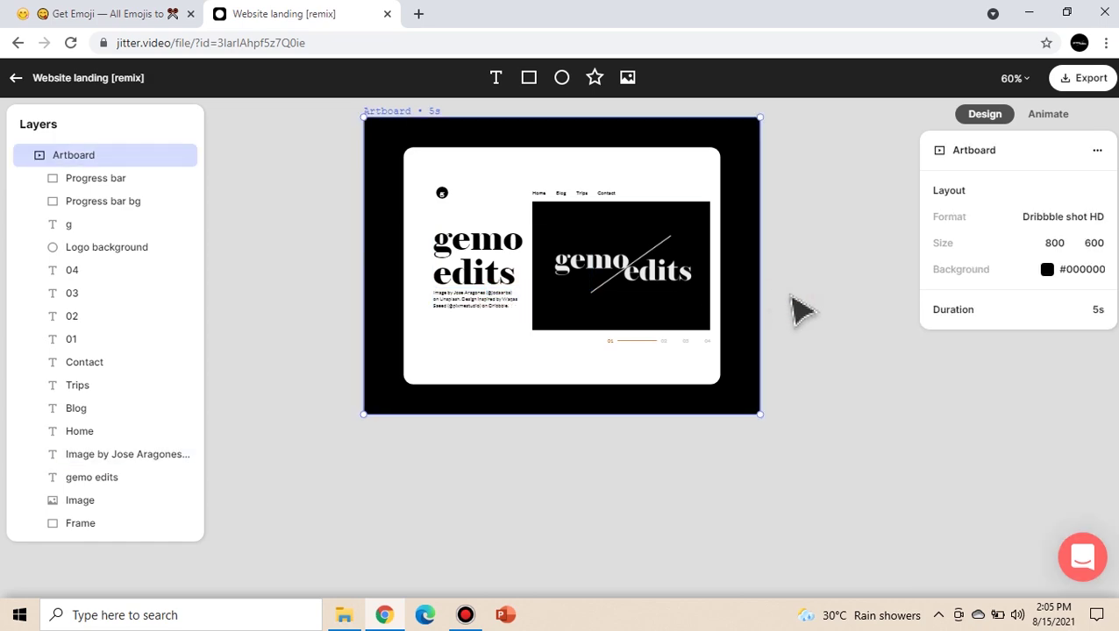
Switch the Website landing file to animate mode and preview its animation.
{"action": "left_click", "coordinate": [1049, 120]}
{"action": "left_click", "coordinate": [42, 416]}
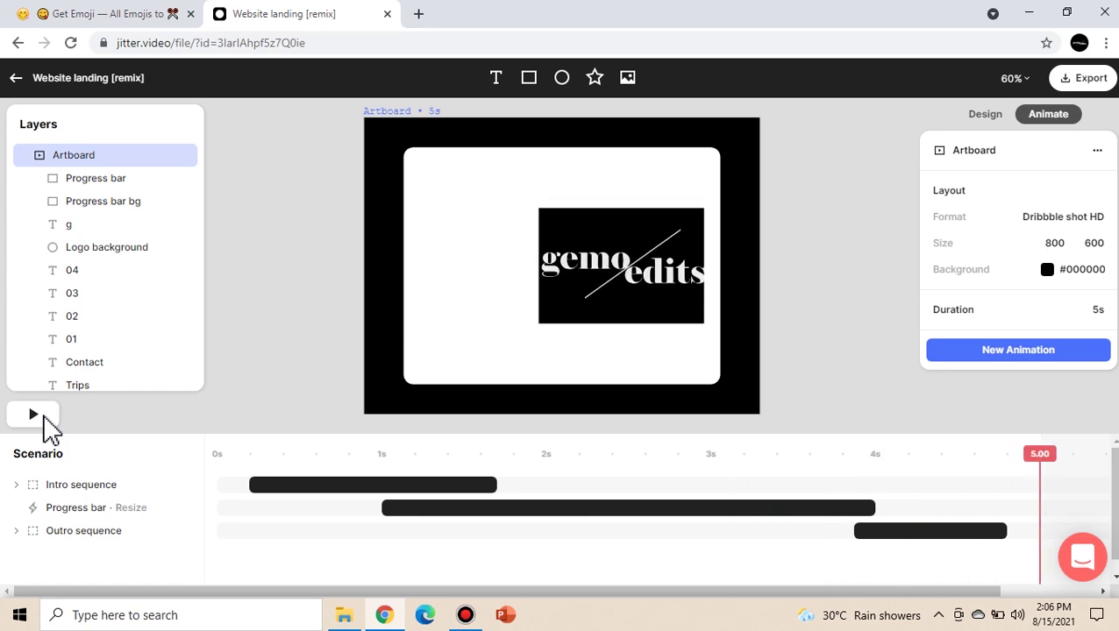
{"action": "left_click", "coordinate": [44, 419]}
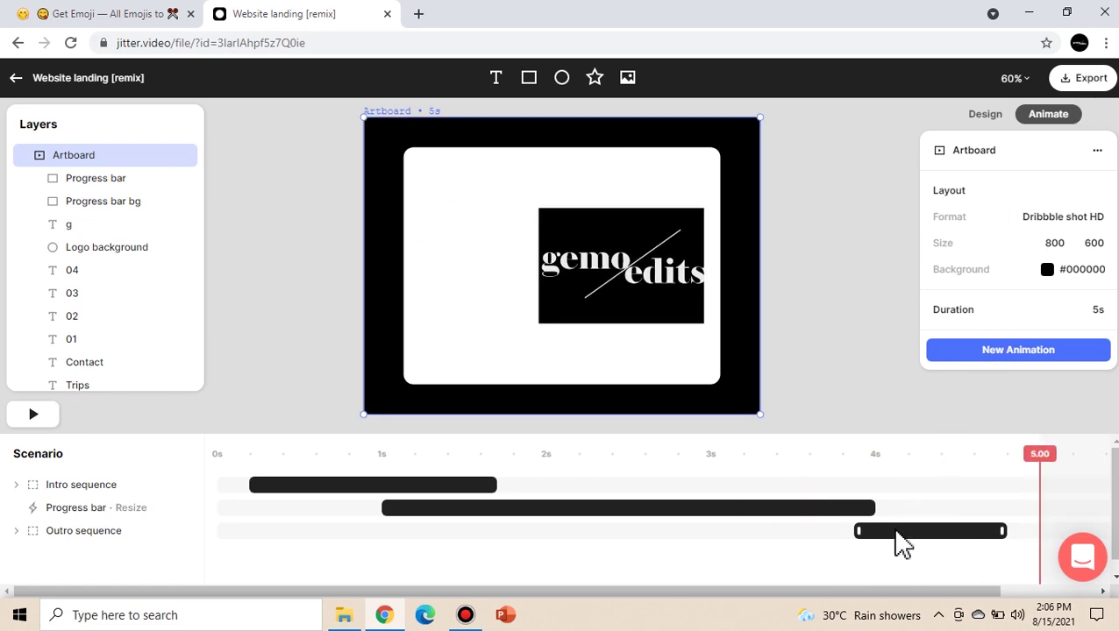
Shift the Outro sequence along the timeline so that it runs from about 4 s to 4.90 s.
{"action": "left_click_drag", "start_coordinate": [903, 544], "coordinate": [916, 539]}
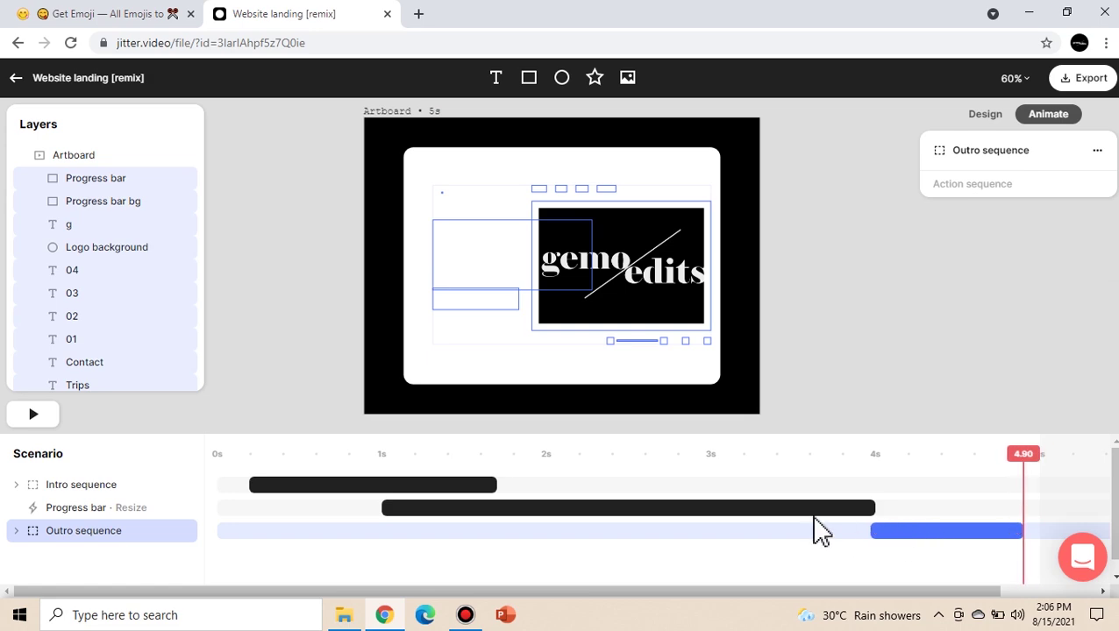
{"action": "left_click", "coordinate": [933, 472]}
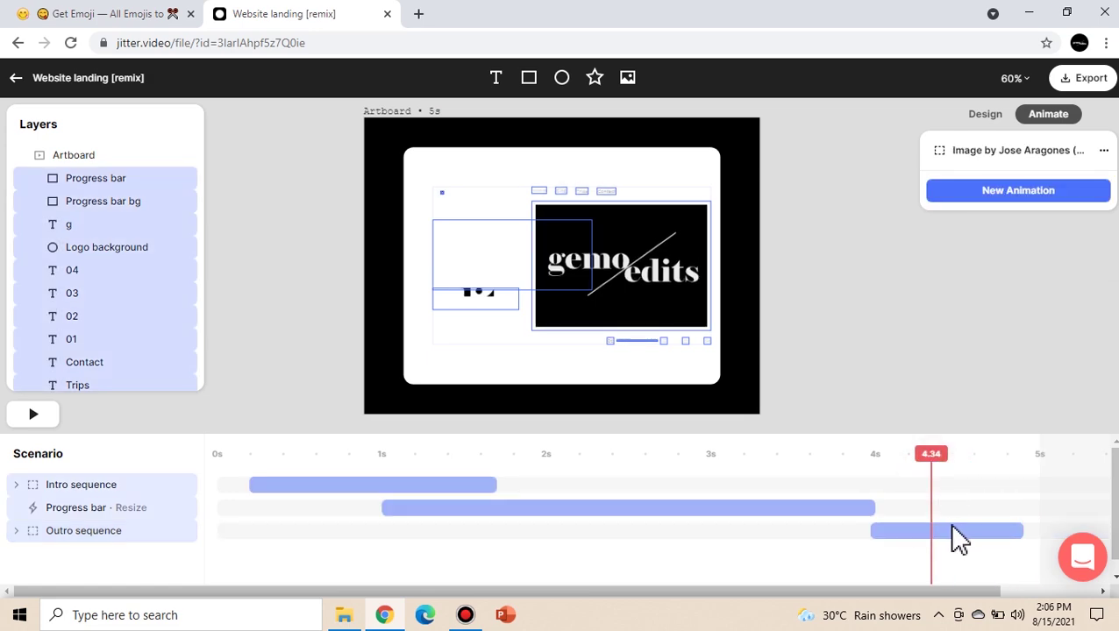
{"action": "left_click", "coordinate": [952, 527]}
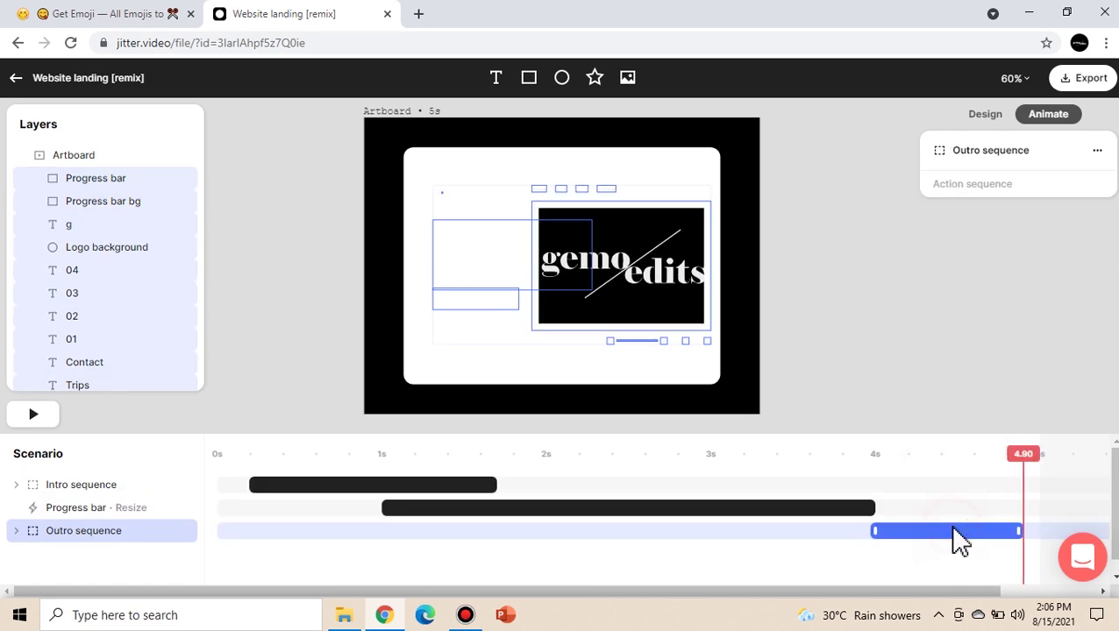
{"action": "left_click", "coordinate": [973, 335]}
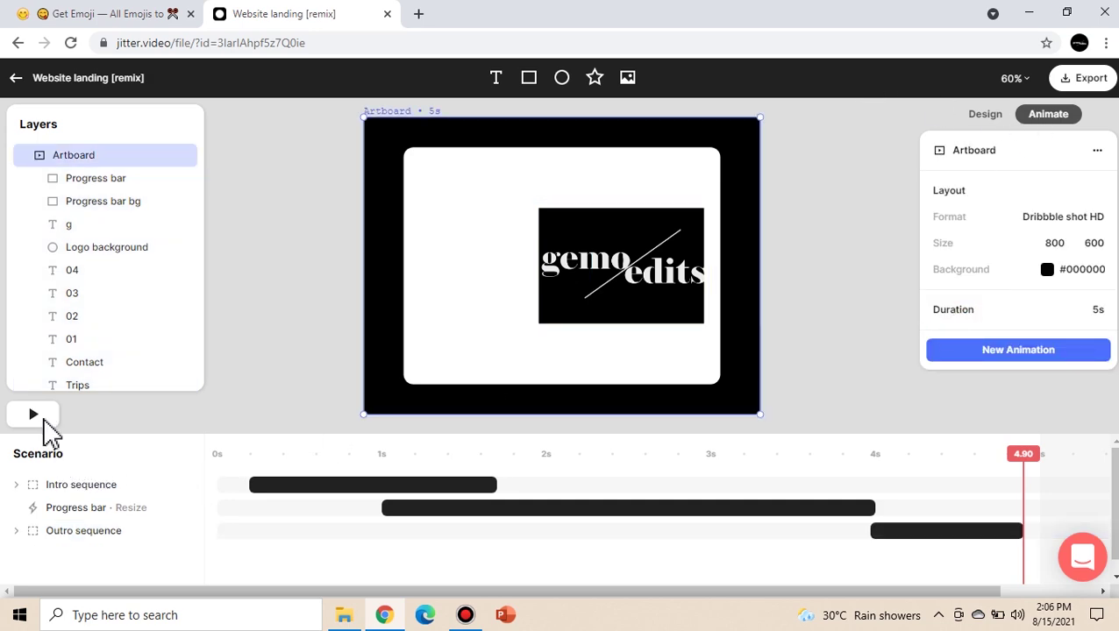
Export the Website landing animation as a 720p MP4 video, download it and open the downloaded file.
{"action": "left_click", "coordinate": [1092, 87]}
{"action": "left_click", "coordinate": [964, 132]}
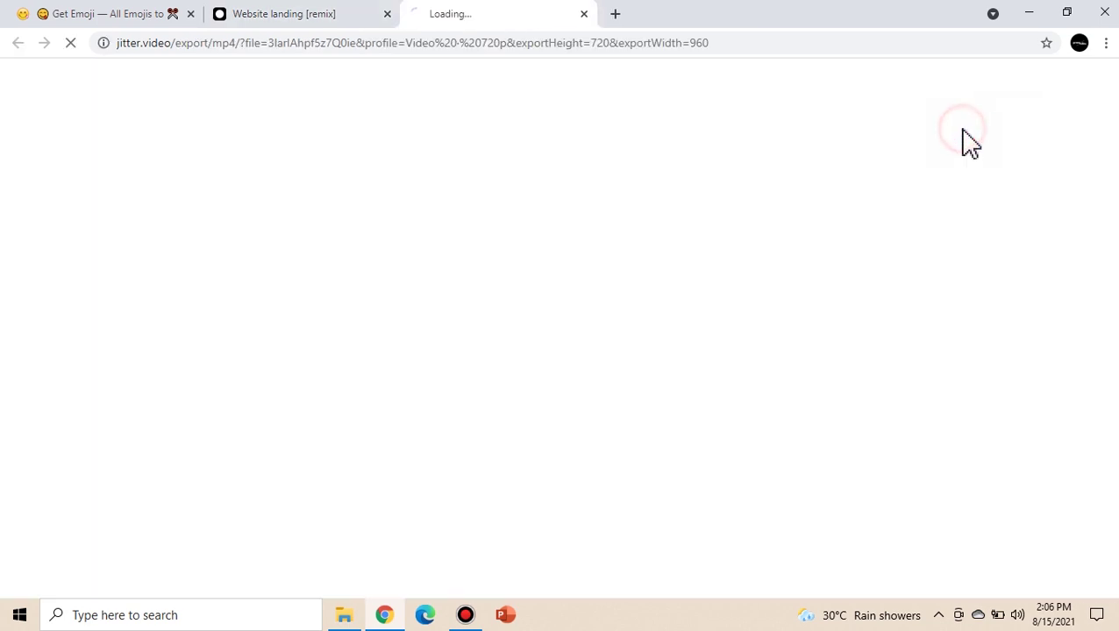
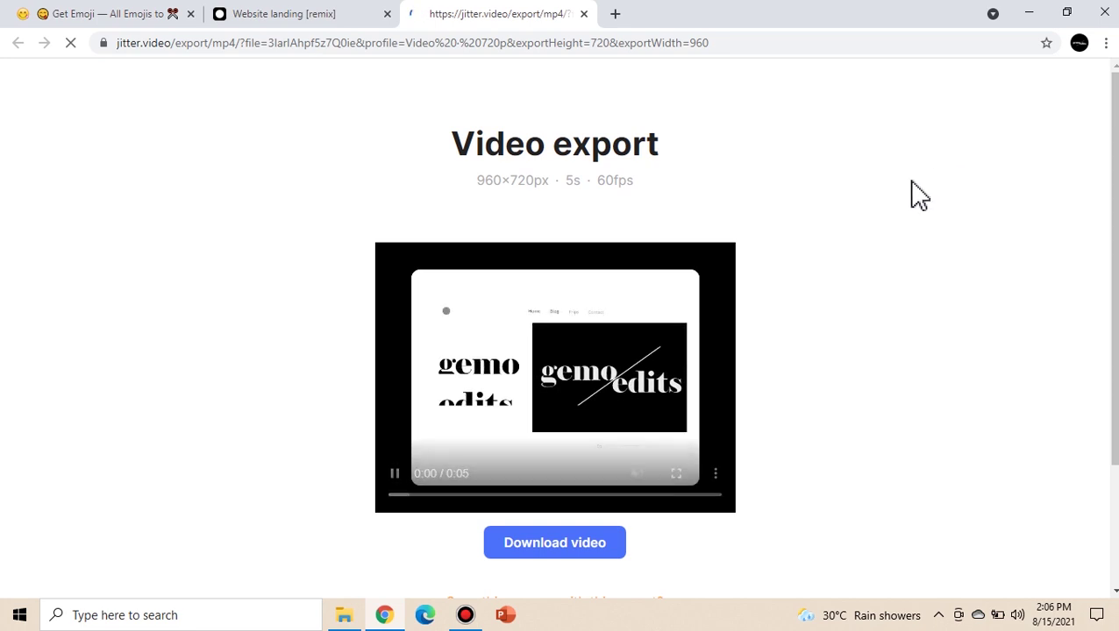
{"action": "left_click", "coordinate": [554, 548]}
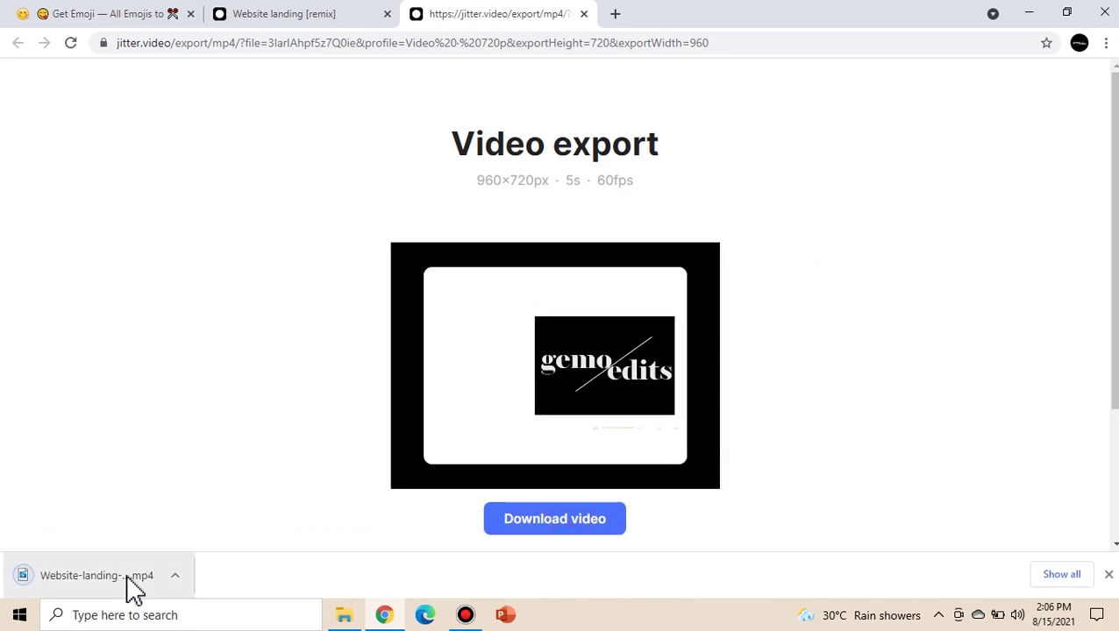
{"action": "left_click", "coordinate": [128, 577]}
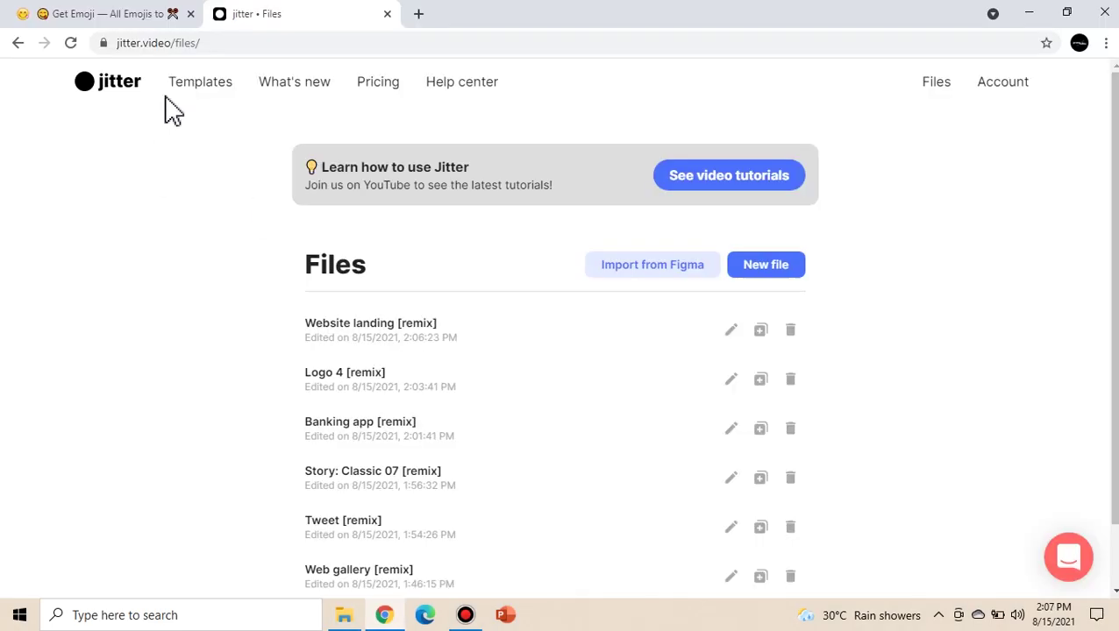
Browse the template gallery and open the Phone screens template.
{"action": "left_click", "coordinate": [200, 82]}
{"action": "scroll", "coordinate": [500, 270], "scroll_direction": "down", "scroll_amount": 5}
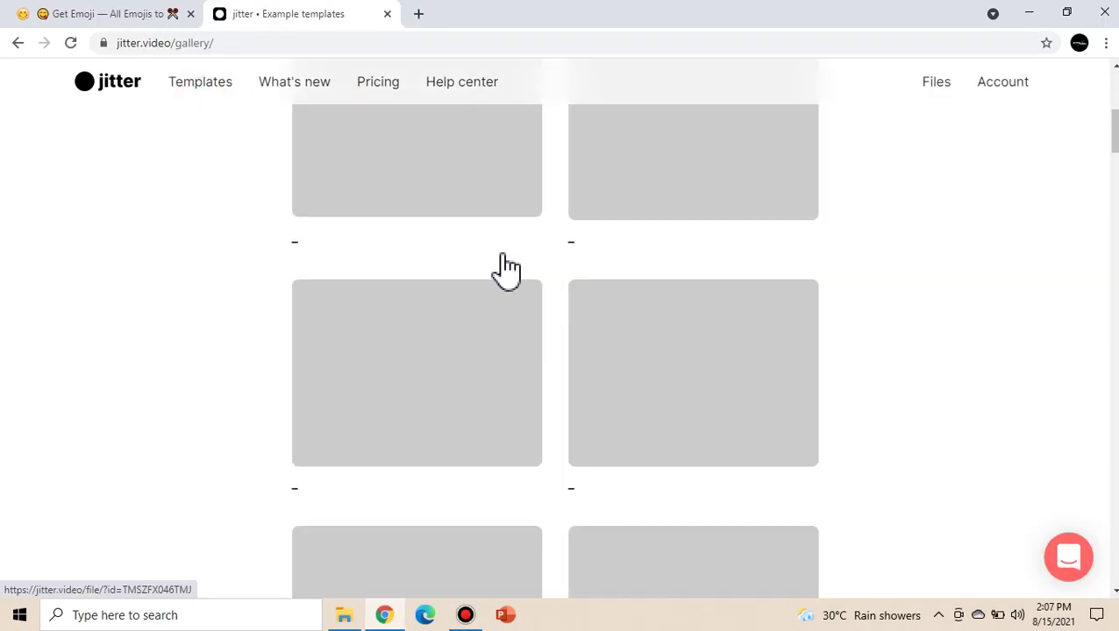
{"action": "scroll", "coordinate": [507, 270], "scroll_direction": "down", "scroll_amount": 14}
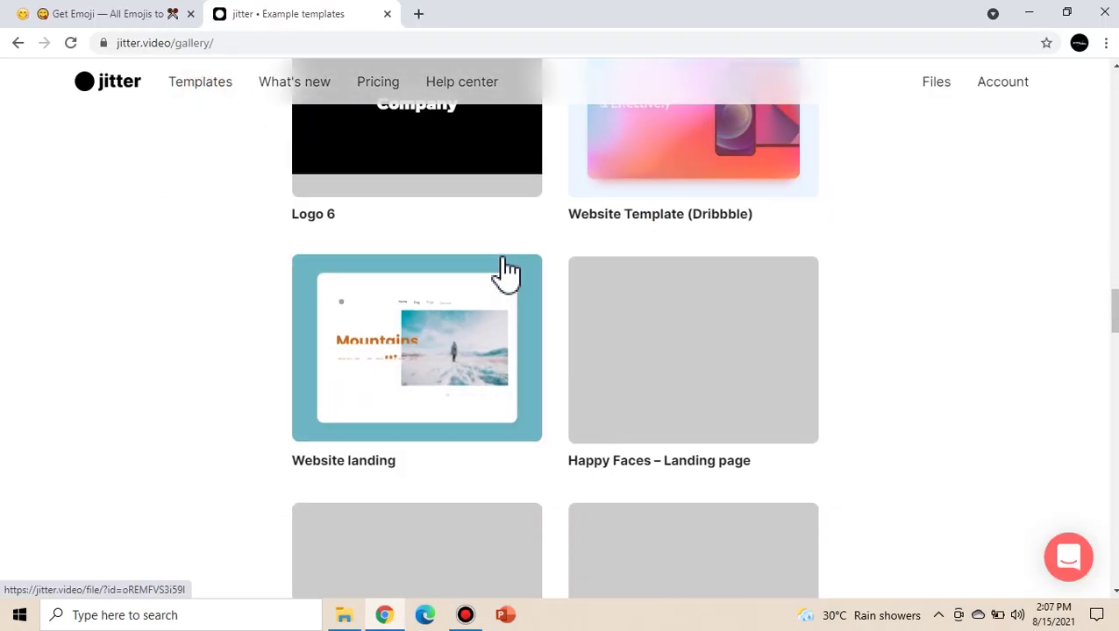
{"action": "scroll", "coordinate": [400, 500], "scroll_direction": "down", "scroll_amount": 2}
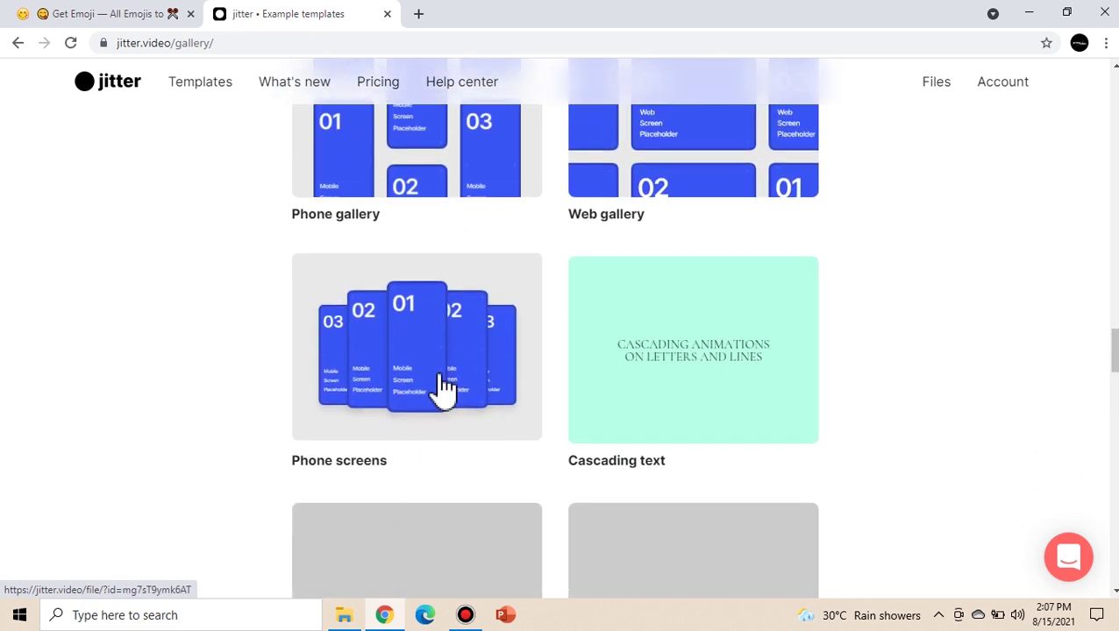
{"action": "left_click", "coordinate": [472, 361]}
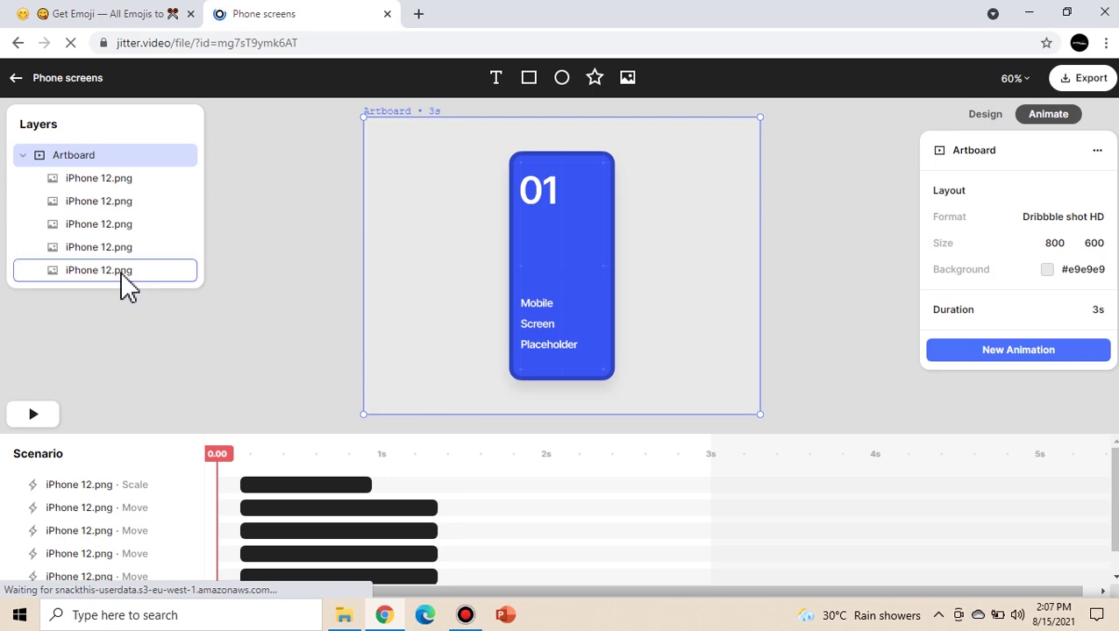
In design mode, replace the central "01" phone screen's image with the photo of dried pampas grass in a vase.
{"action": "left_click", "coordinate": [986, 116]}
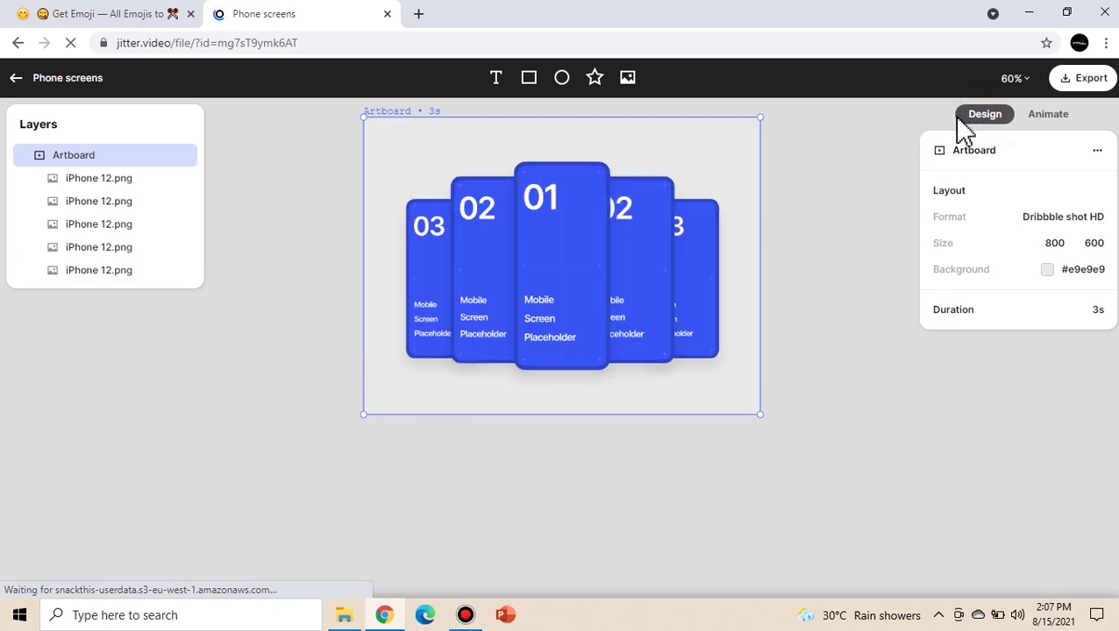
{"action": "left_click", "coordinate": [125, 269]}
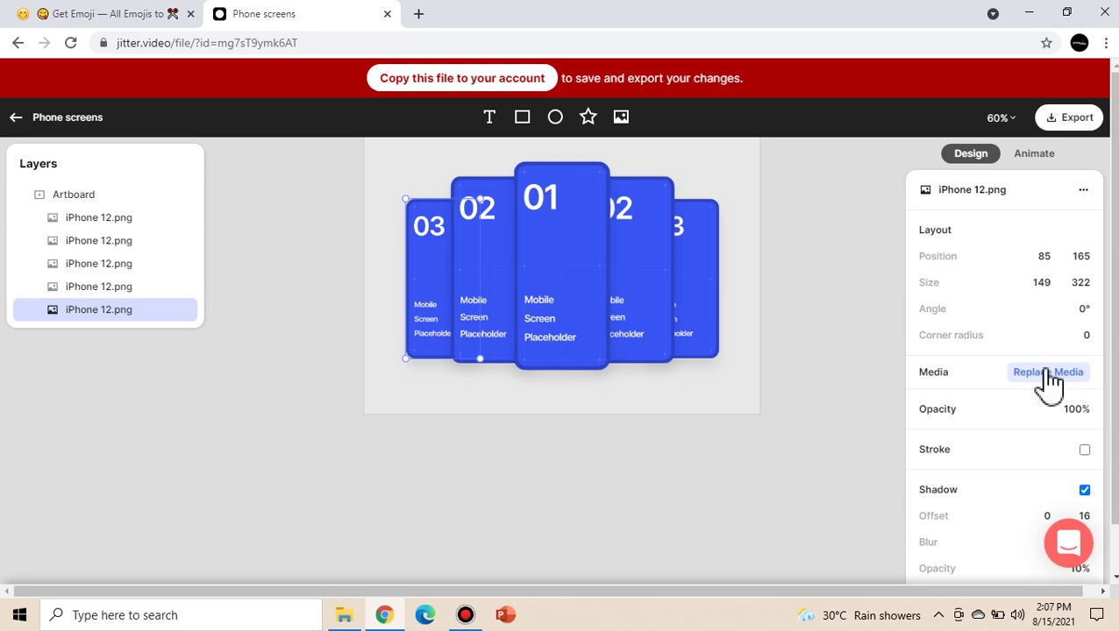
{"action": "left_click", "coordinate": [569, 250]}
{"action": "left_click", "coordinate": [1042, 373]}
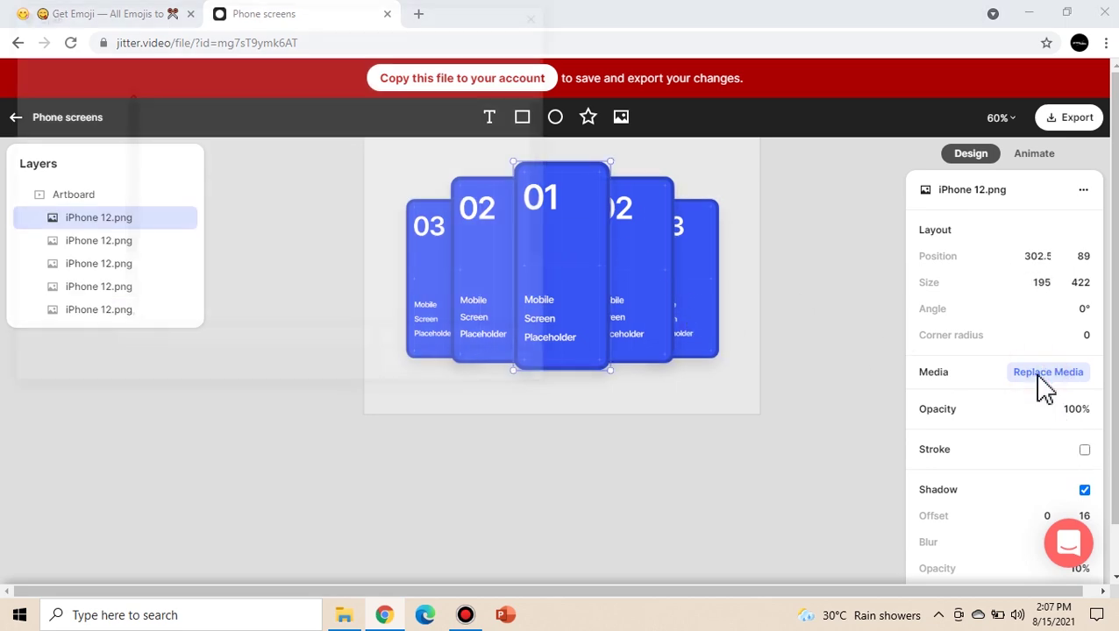
{"action": "double_click", "coordinate": [317, 157]}
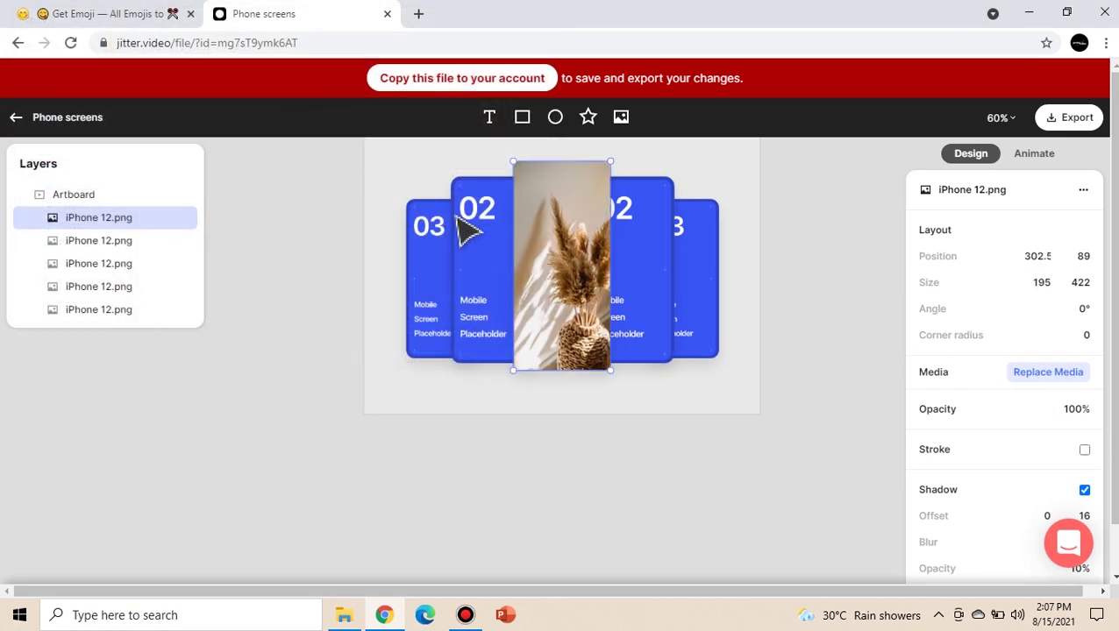
Replace the left "02" phone screen with the draped brown satin photo and the right "02" screen with the crumpled map photo.
{"action": "left_click", "coordinate": [499, 270]}
{"action": "left_click", "coordinate": [1028, 373]}
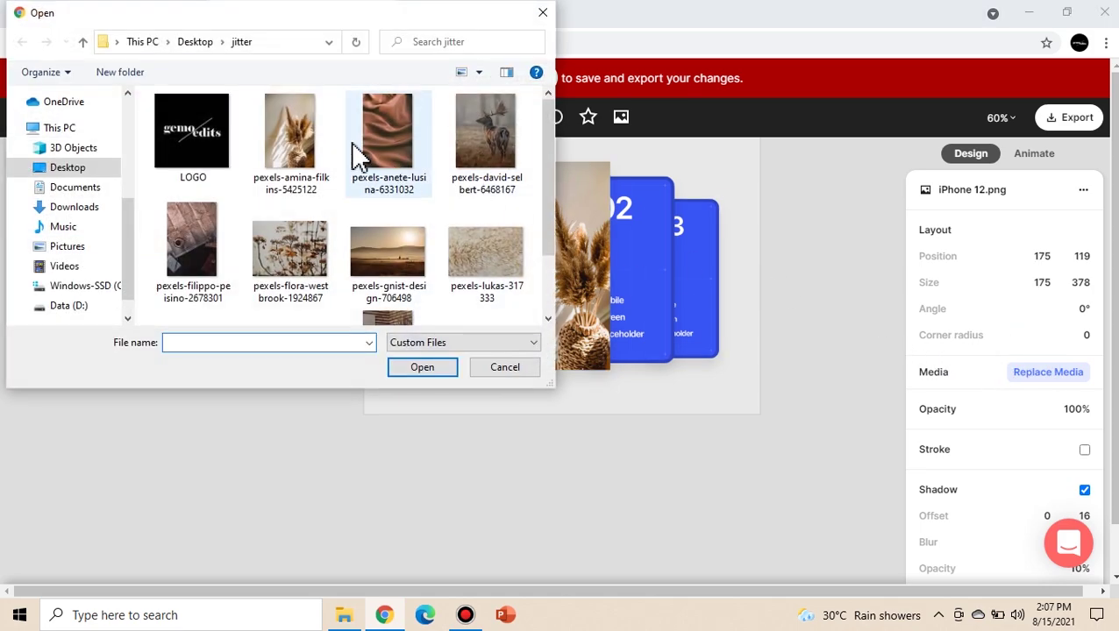
{"action": "double_click", "coordinate": [357, 155]}
{"action": "left_click", "coordinate": [662, 275]}
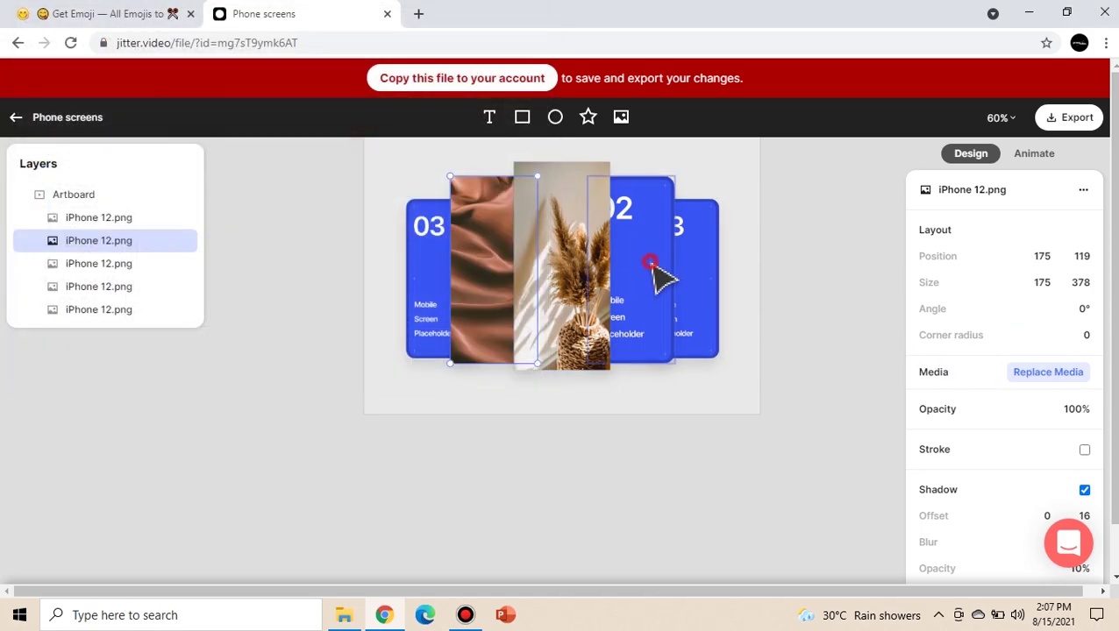
{"action": "left_click", "coordinate": [1051, 375]}
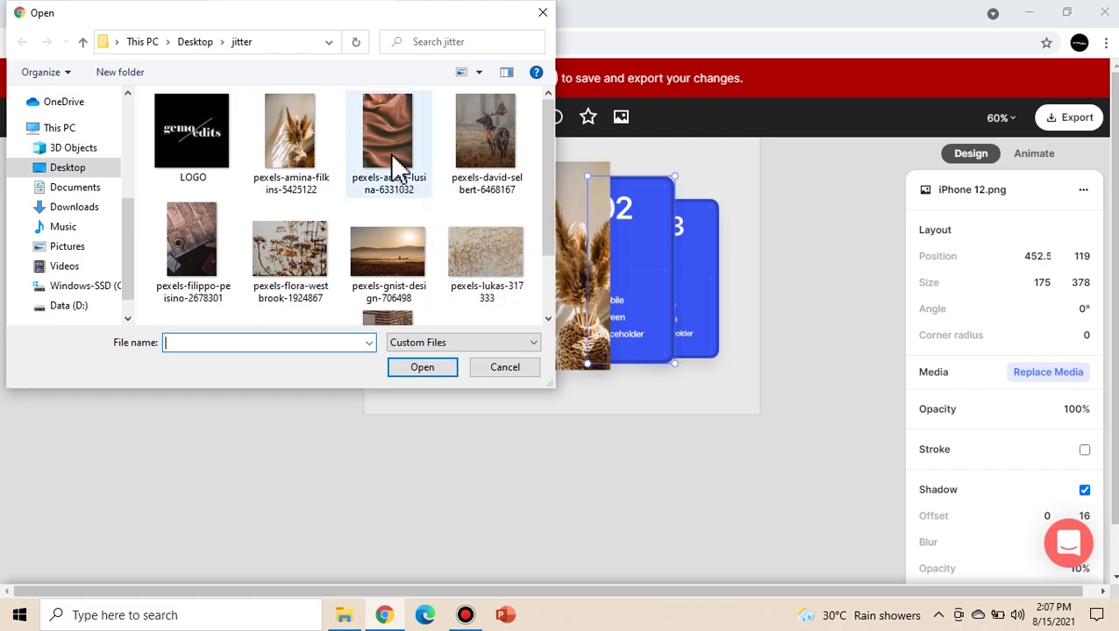
{"action": "double_click", "coordinate": [189, 241]}
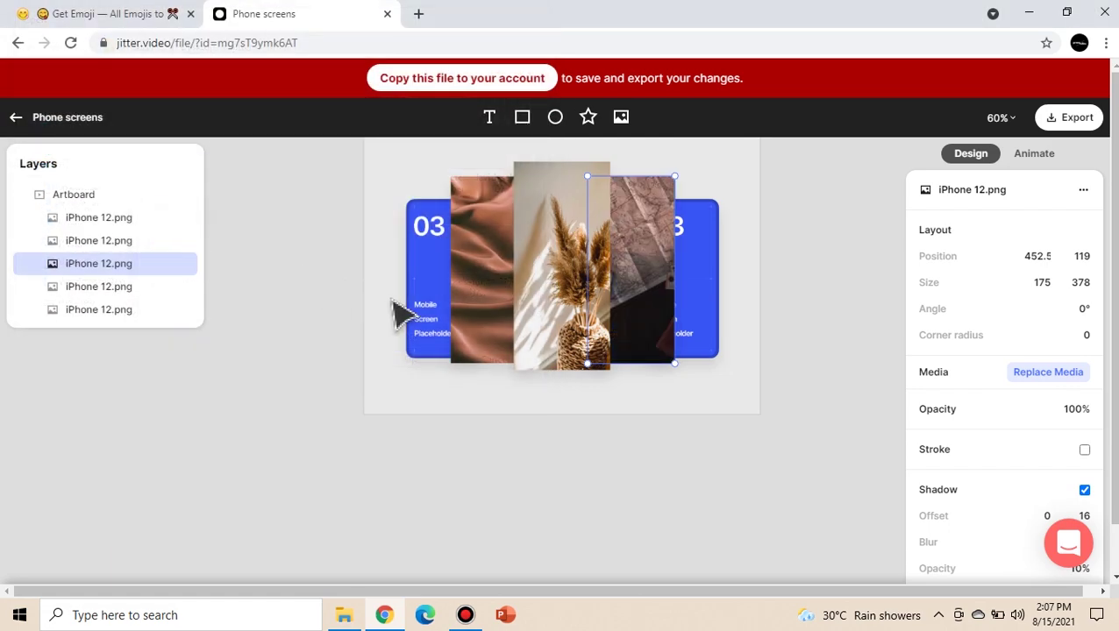
Replace the left "03" phone screen's image with the photo of the deer in a misty field.
{"action": "left_click", "coordinate": [429, 319]}
{"action": "left_click", "coordinate": [1035, 375]}
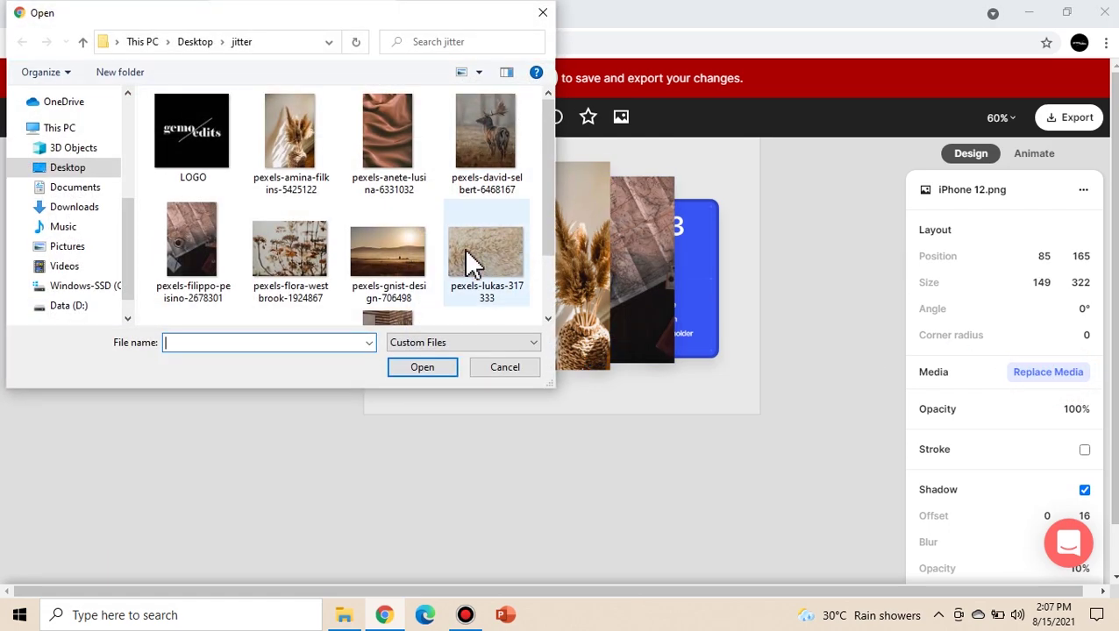
{"action": "scroll", "coordinate": [474, 263], "scroll_direction": "down", "scroll_amount": 1}
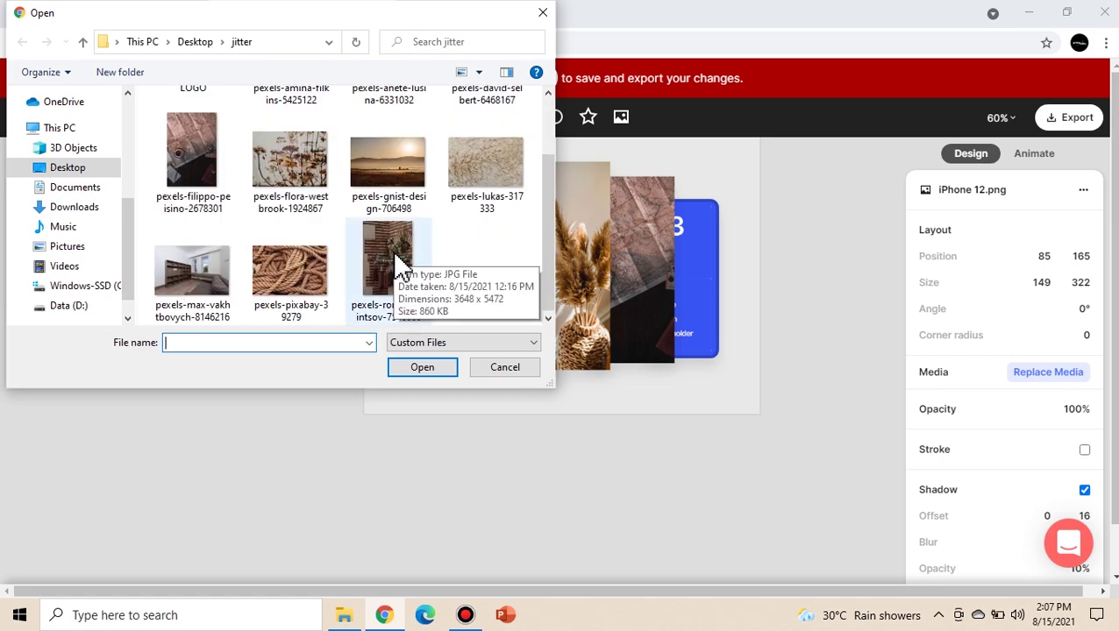
{"action": "scroll", "coordinate": [394, 252], "scroll_direction": "up", "scroll_amount": 1}
{"action": "double_click", "coordinate": [483, 168]}
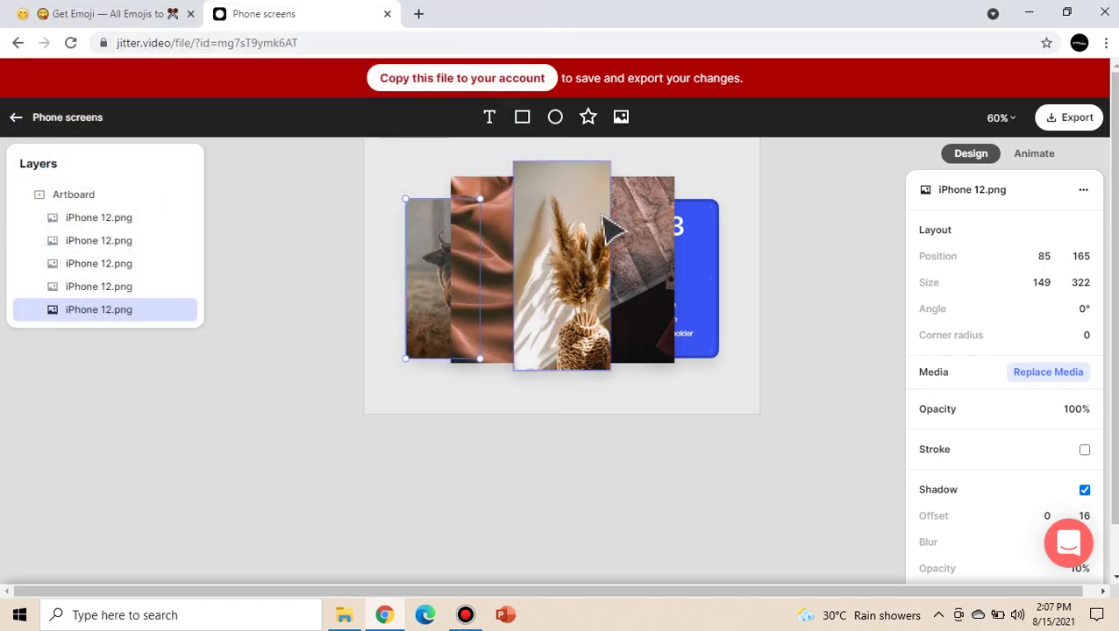
Replace the right "03" phone screen's image with the photo of dried wildflowers.
{"action": "left_click", "coordinate": [1031, 373]}
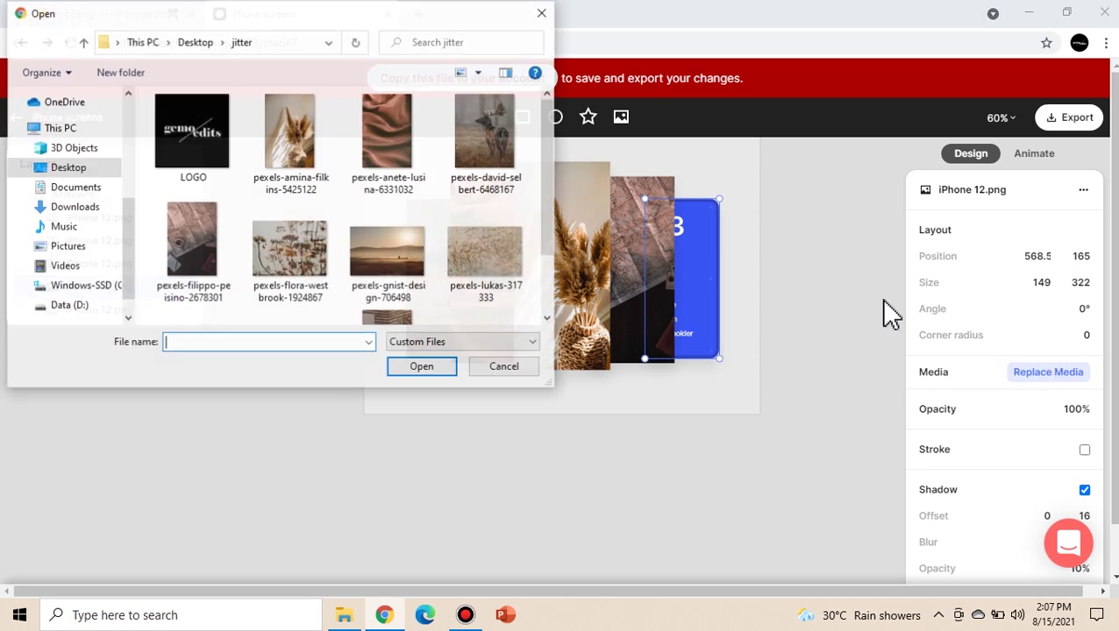
{"action": "scroll", "coordinate": [386, 214], "scroll_direction": "down", "scroll_amount": 1}
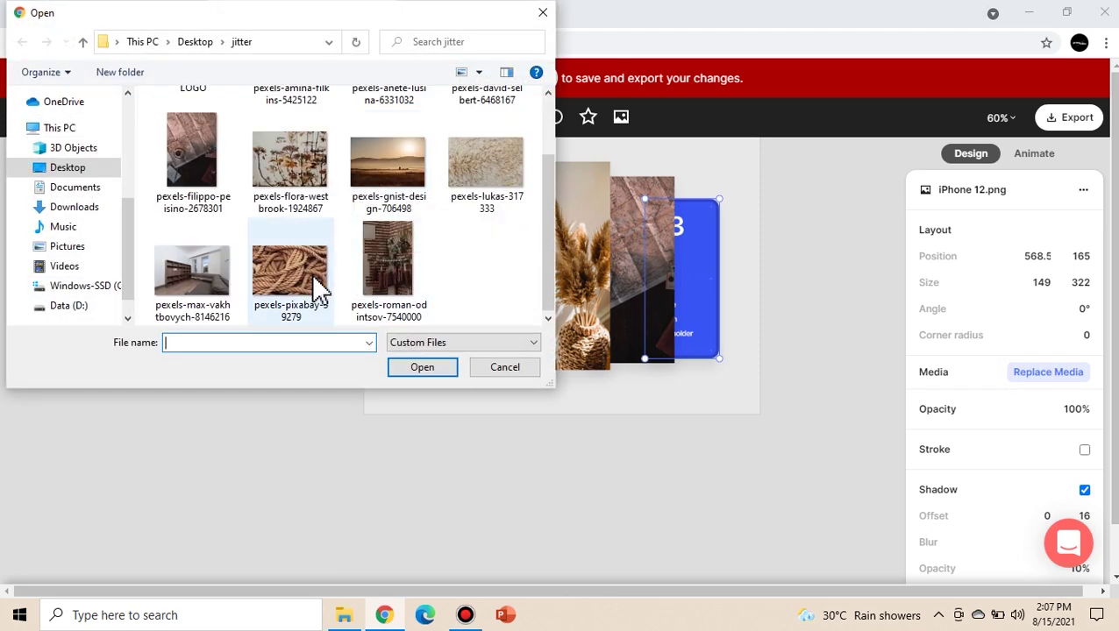
{"action": "scroll", "coordinate": [364, 233], "scroll_direction": "up", "scroll_amount": 1}
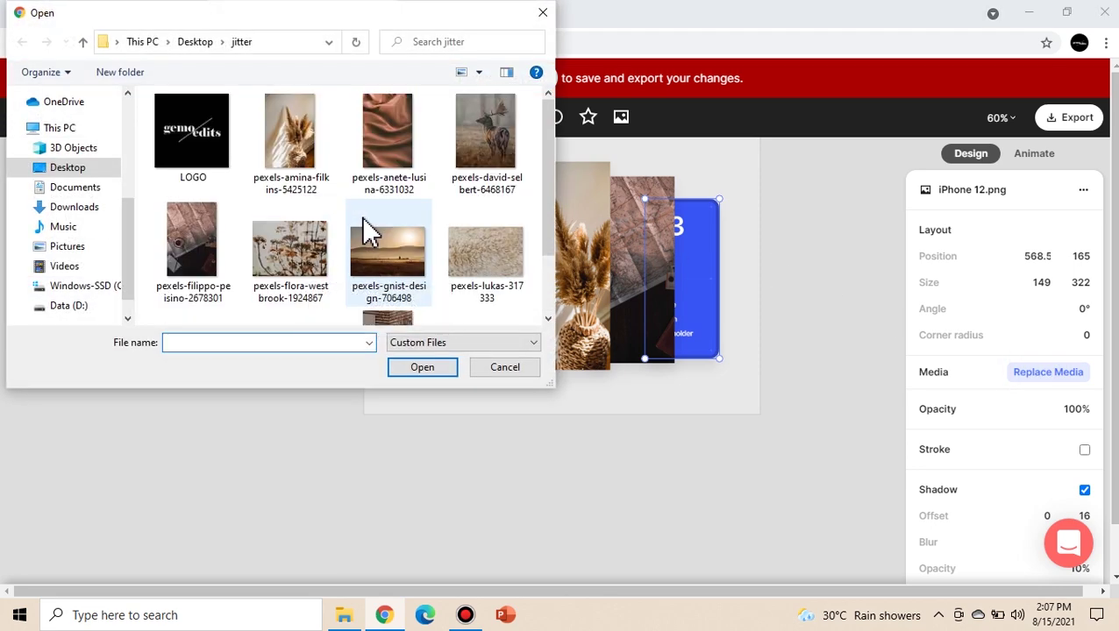
{"action": "left_click", "coordinate": [321, 242]}
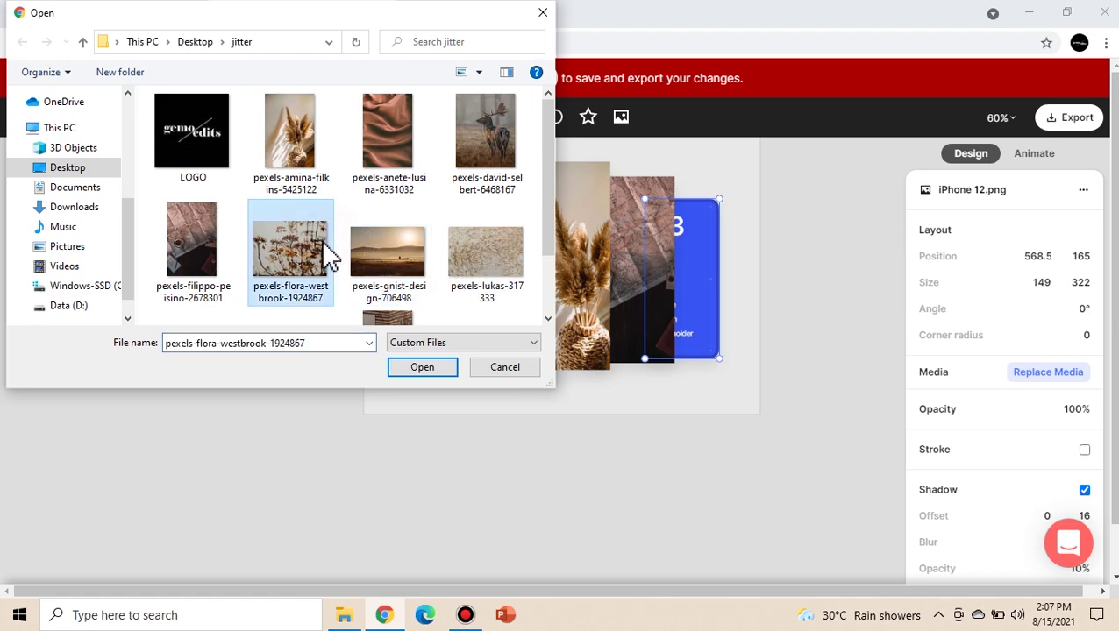
{"action": "double_click", "coordinate": [322, 243]}
{"action": "left_click", "coordinate": [838, 258]}
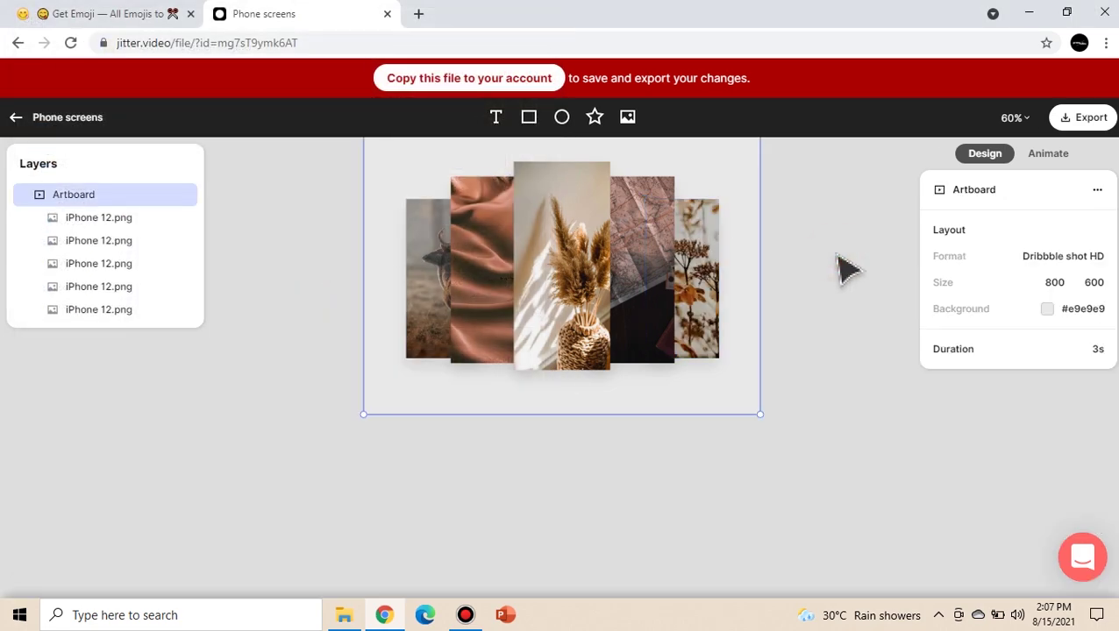
Switch to animate mode and play the Phone screens animation twice to preview the replaced images.
{"action": "left_click", "coordinate": [852, 259]}
{"action": "left_click", "coordinate": [1049, 154]}
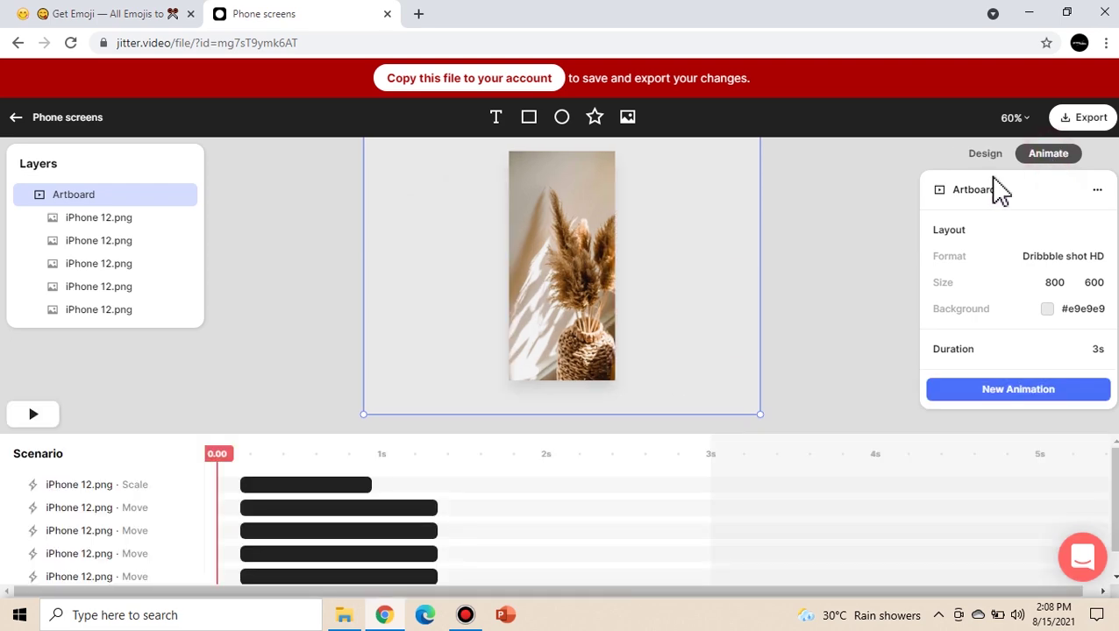
{"action": "left_click", "coordinate": [45, 409]}
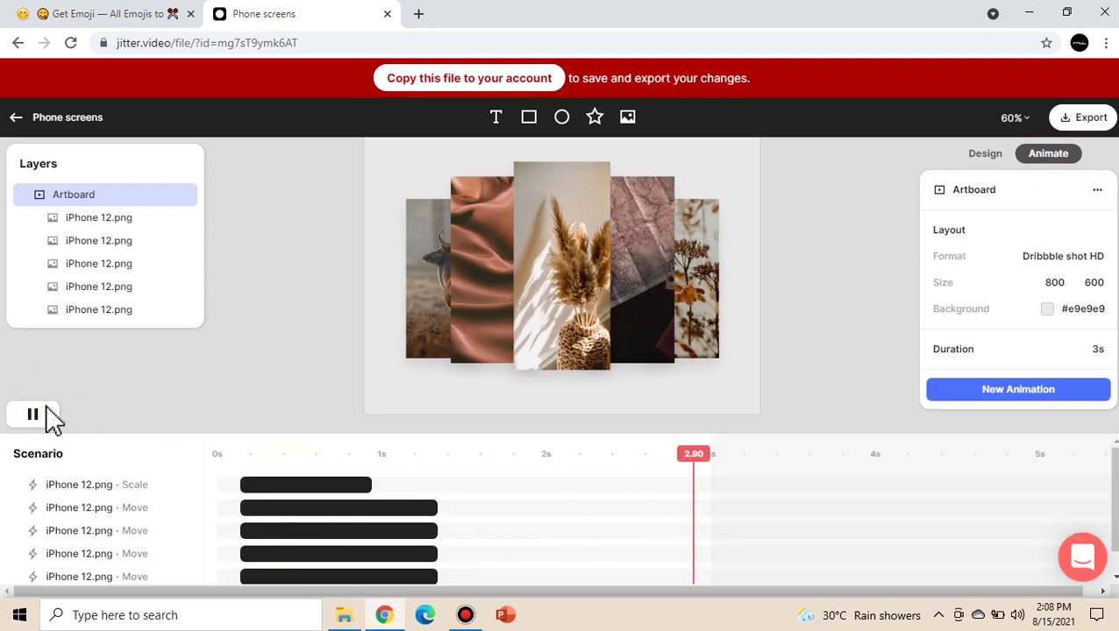
{"action": "left_click", "coordinate": [48, 410]}
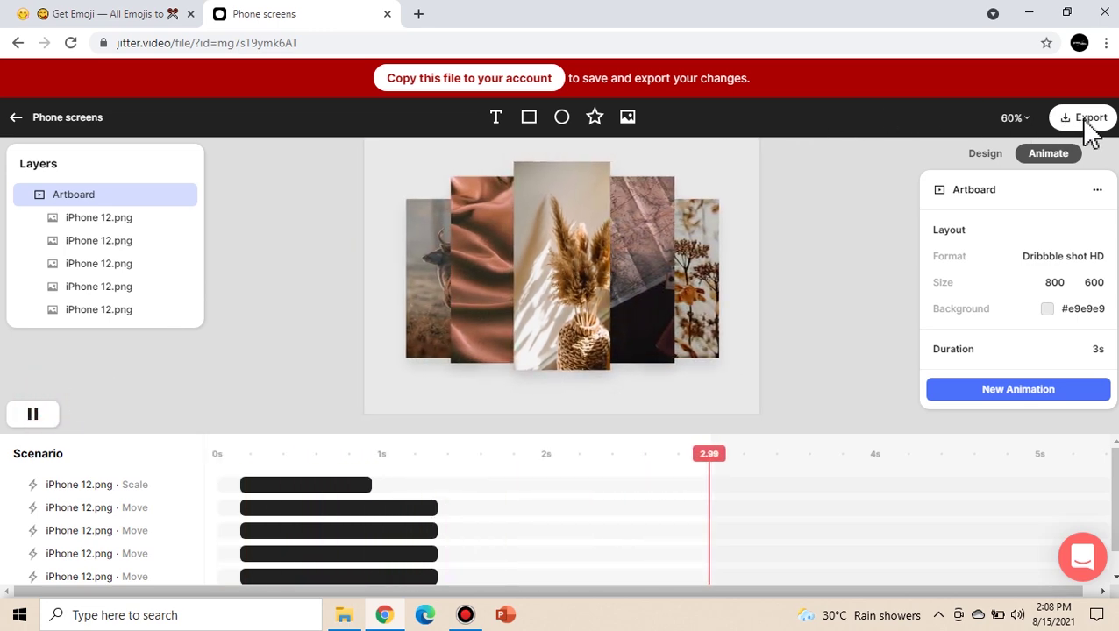
Copy the Phone screens file to the account, export it as a 720p MP4 video, download it and open the downloaded file.
{"action": "left_click", "coordinate": [523, 81]}
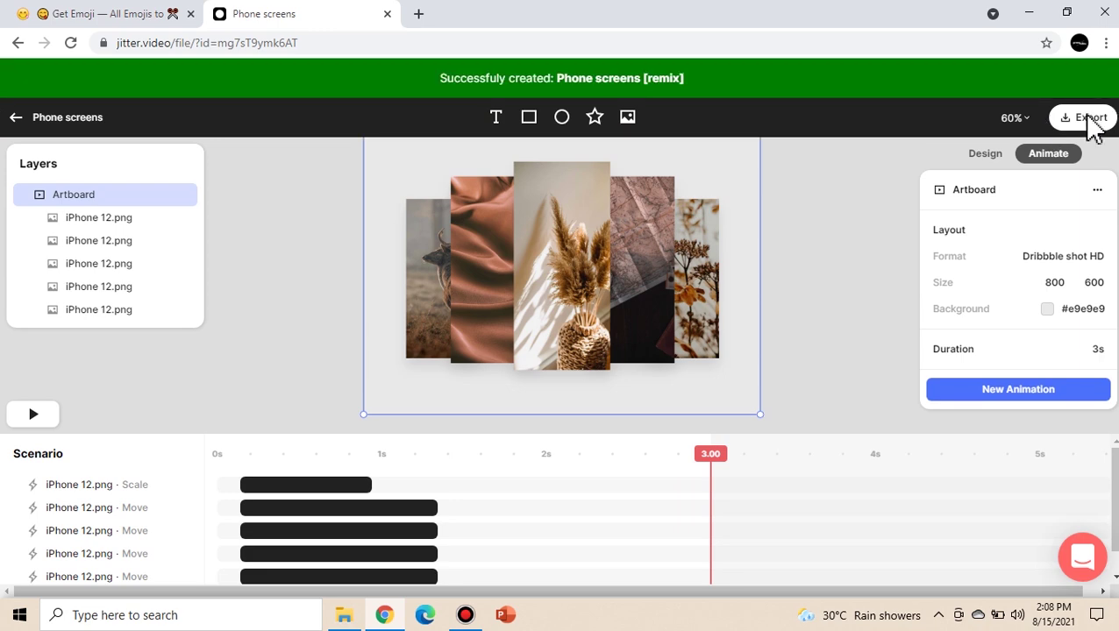
{"action": "left_click", "coordinate": [1087, 120]}
{"action": "left_click", "coordinate": [931, 180]}
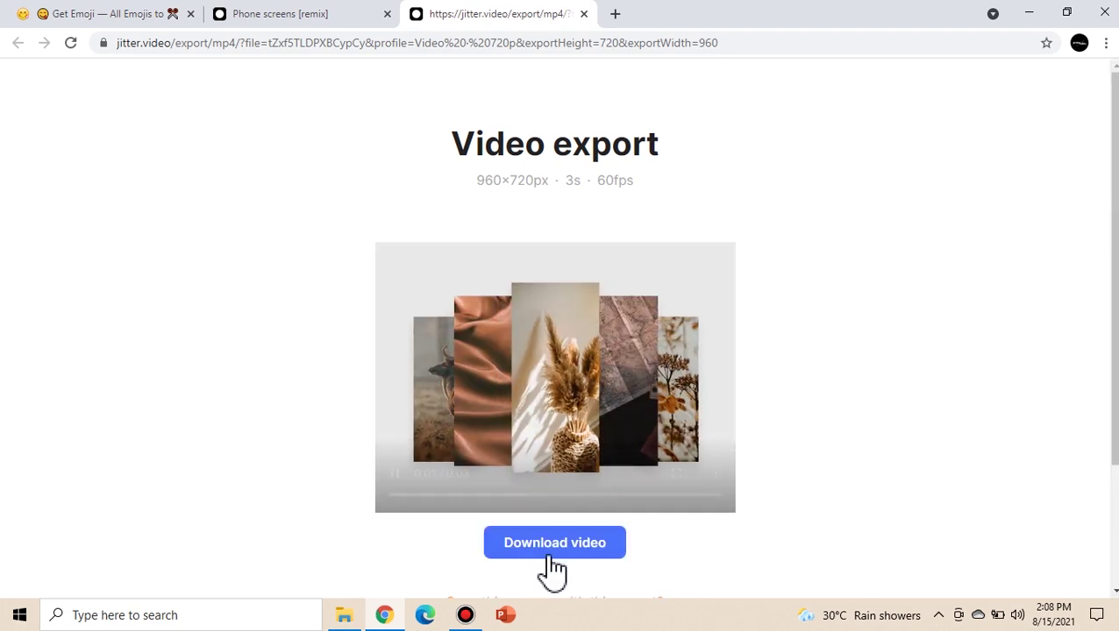
{"action": "left_click", "coordinate": [544, 547]}
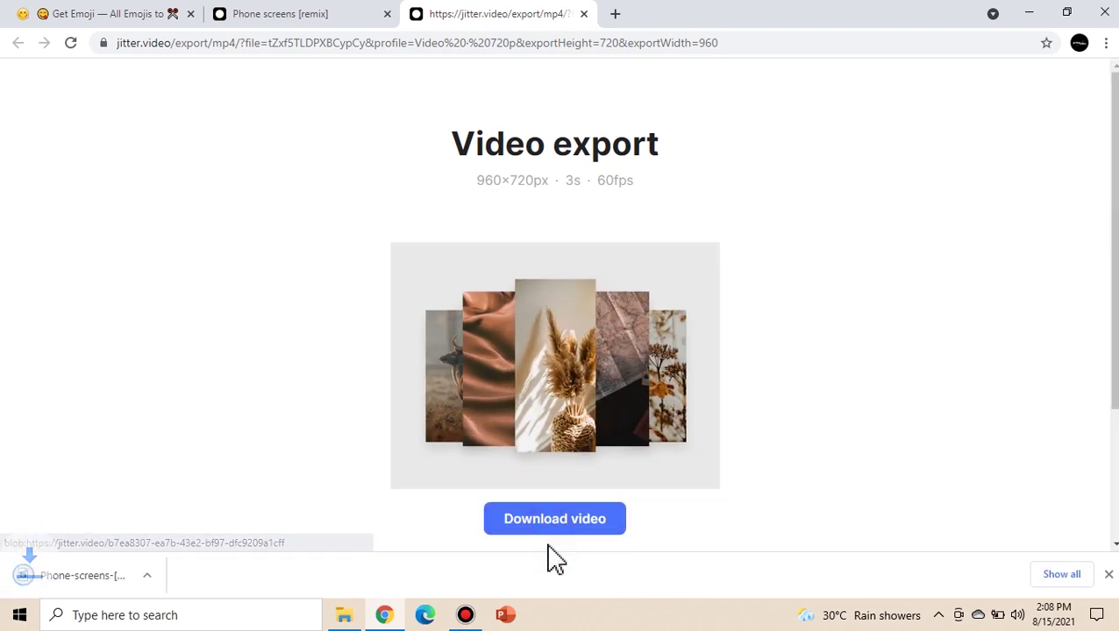
{"action": "left_click", "coordinate": [75, 579]}
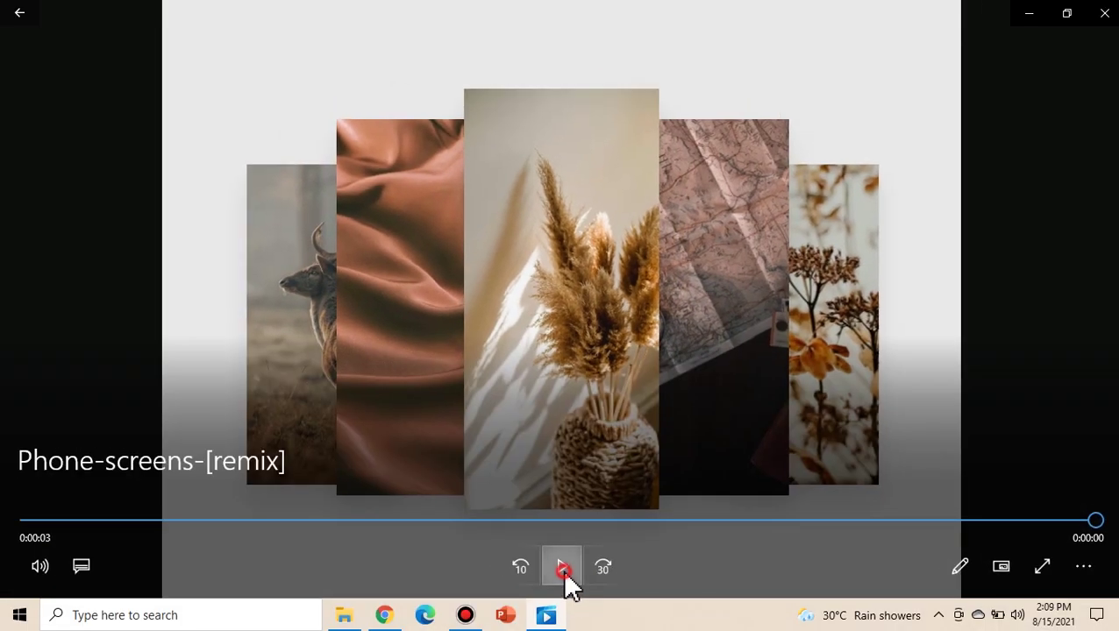
Replay the downloaded Phone screens video, and close the player and the video export page.
{"action": "left_click", "coordinate": [562, 569]}
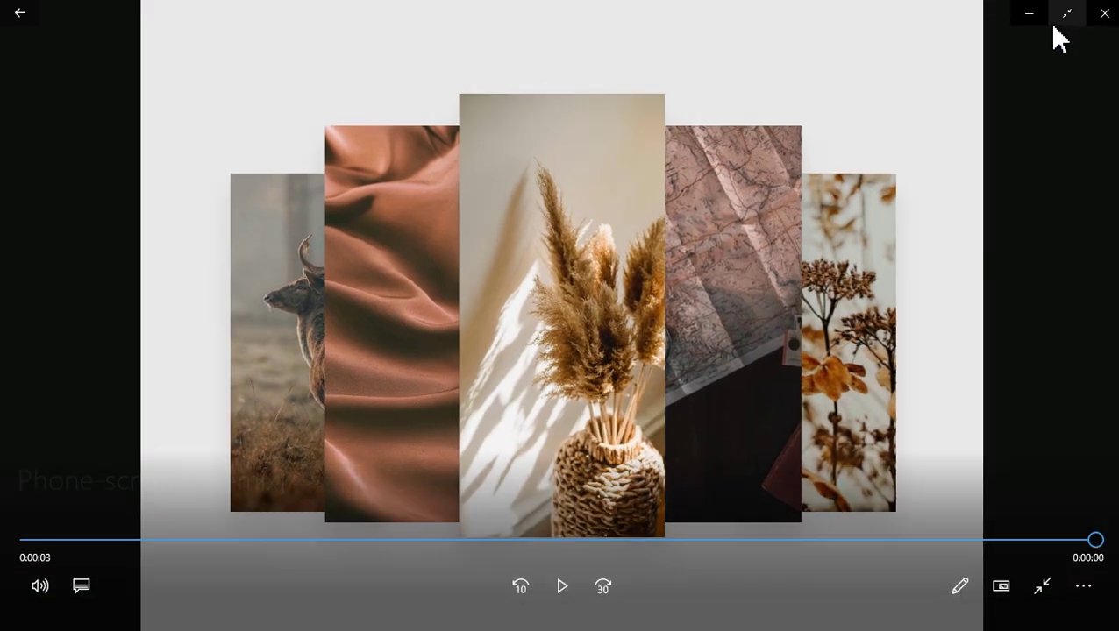
{"action": "left_click", "coordinate": [1104, 13]}
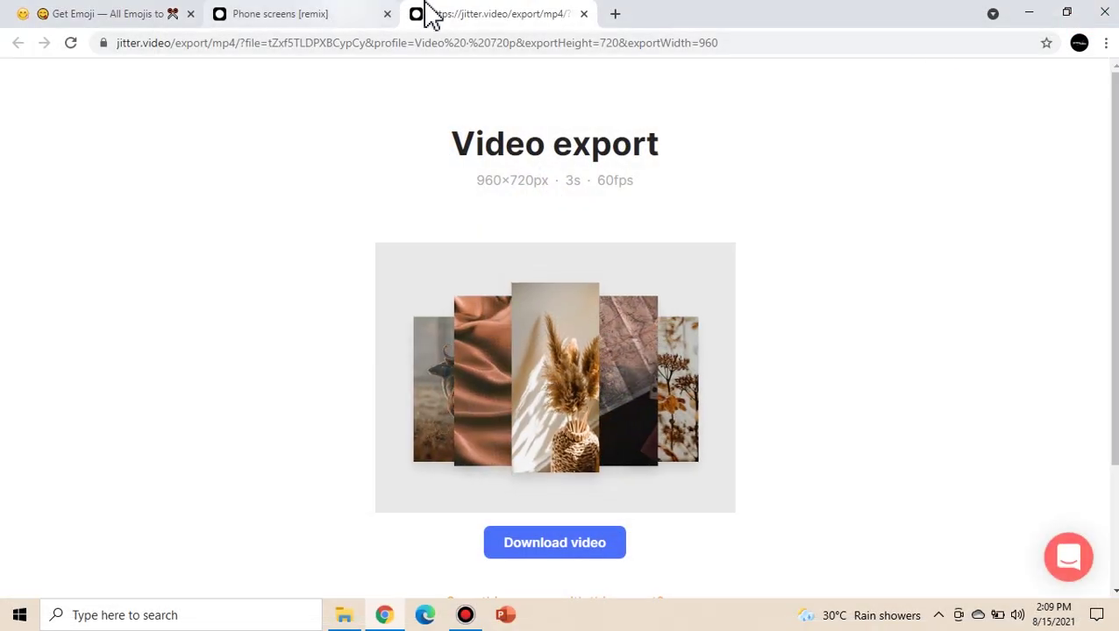
{"action": "left_click", "coordinate": [585, 13]}
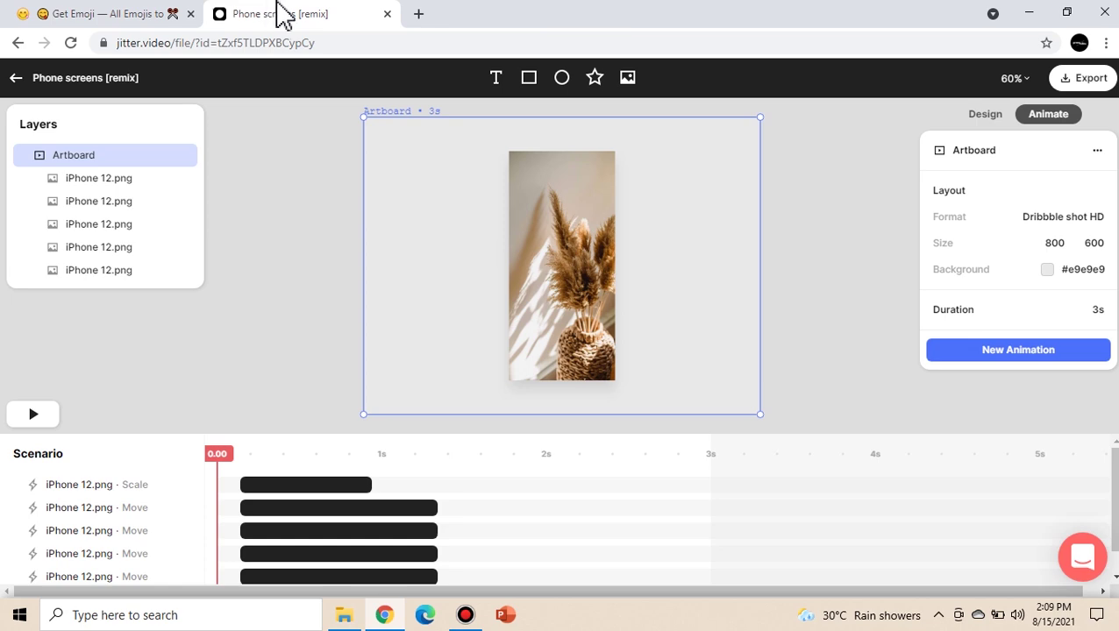
Reopen the latest "Phone screens [remix]" from the file list and set its artboard size to 1920 × 1080.
{"action": "left_click", "coordinate": [16, 77]}
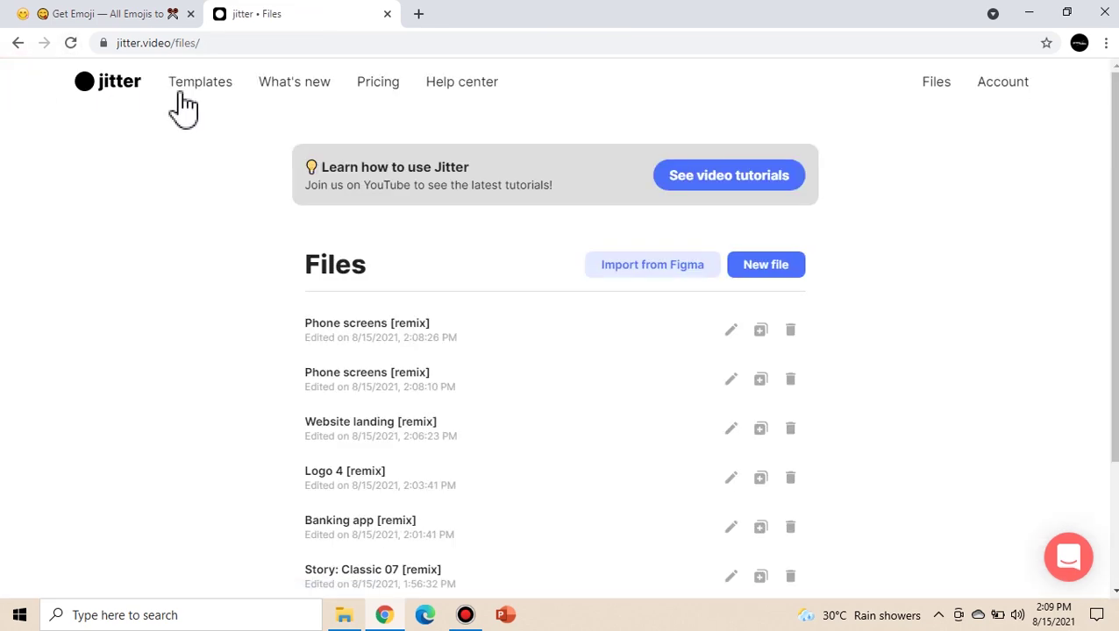
{"action": "left_click", "coordinate": [390, 342]}
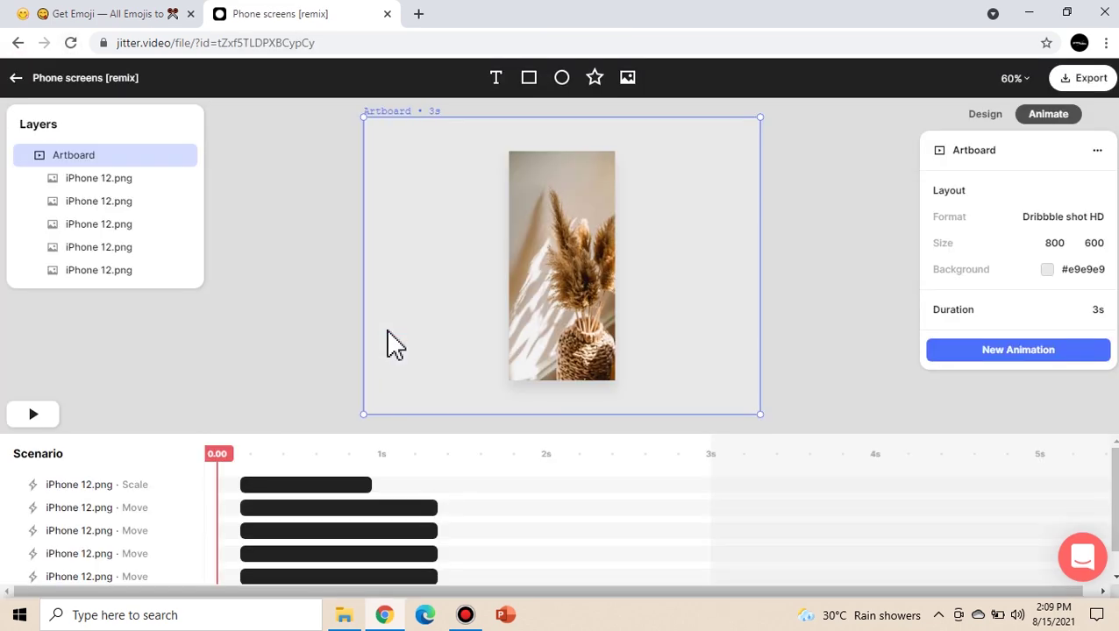
{"action": "left_click", "coordinate": [725, 218]}
{"action": "left_click", "coordinate": [1096, 243]}
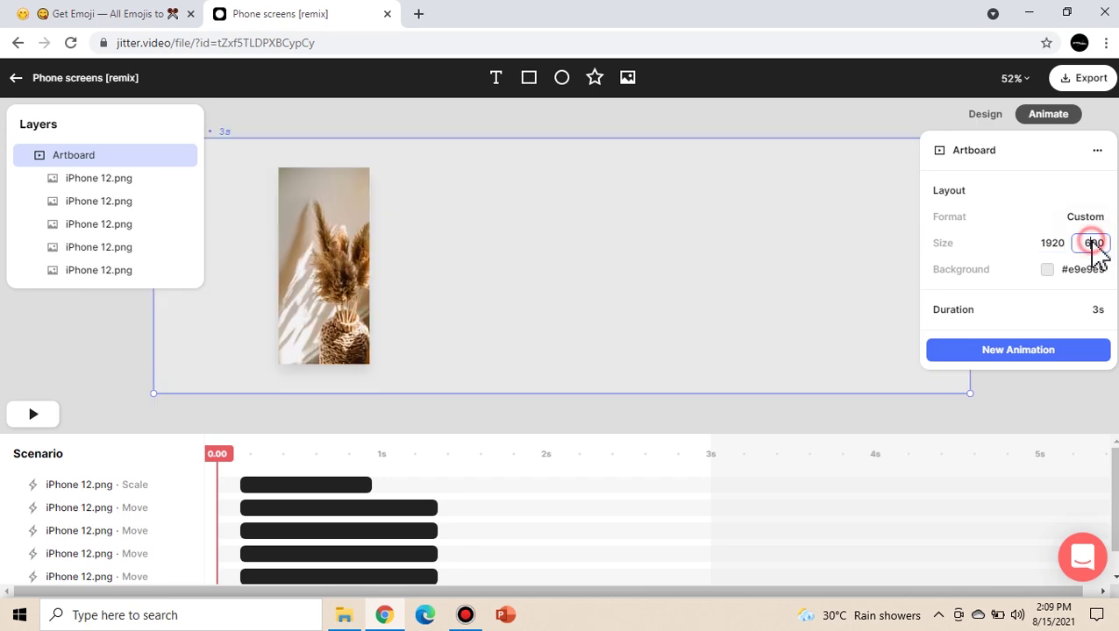
{"action": "key", "text": "Return"}
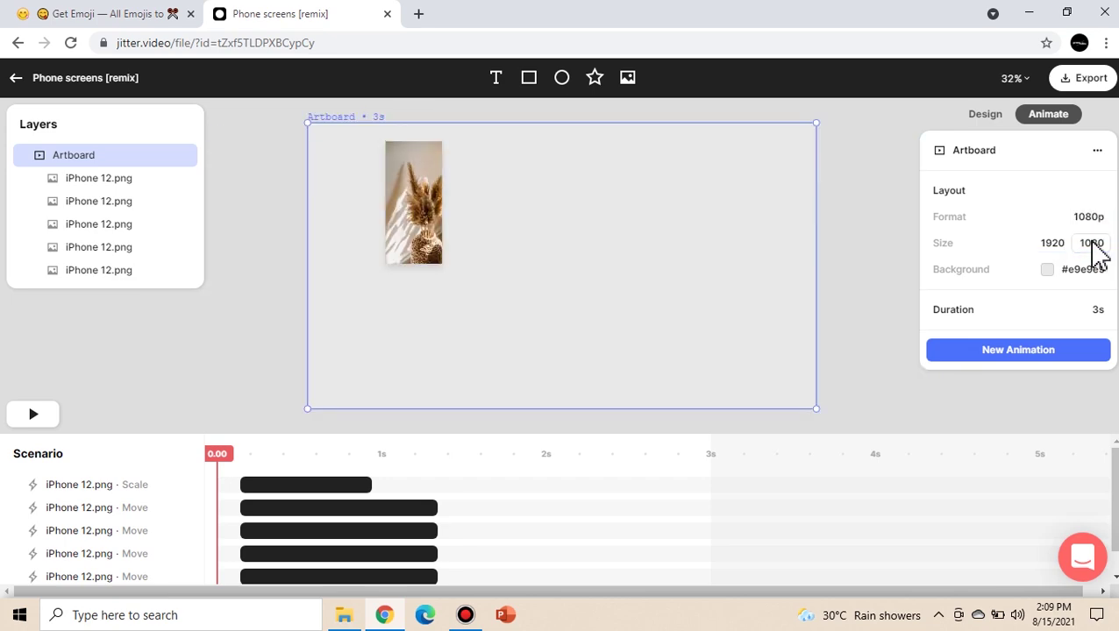
Select all five phone image layers and move them together to the middle of the enlarged artboard.
{"action": "left_click", "coordinate": [429, 217]}
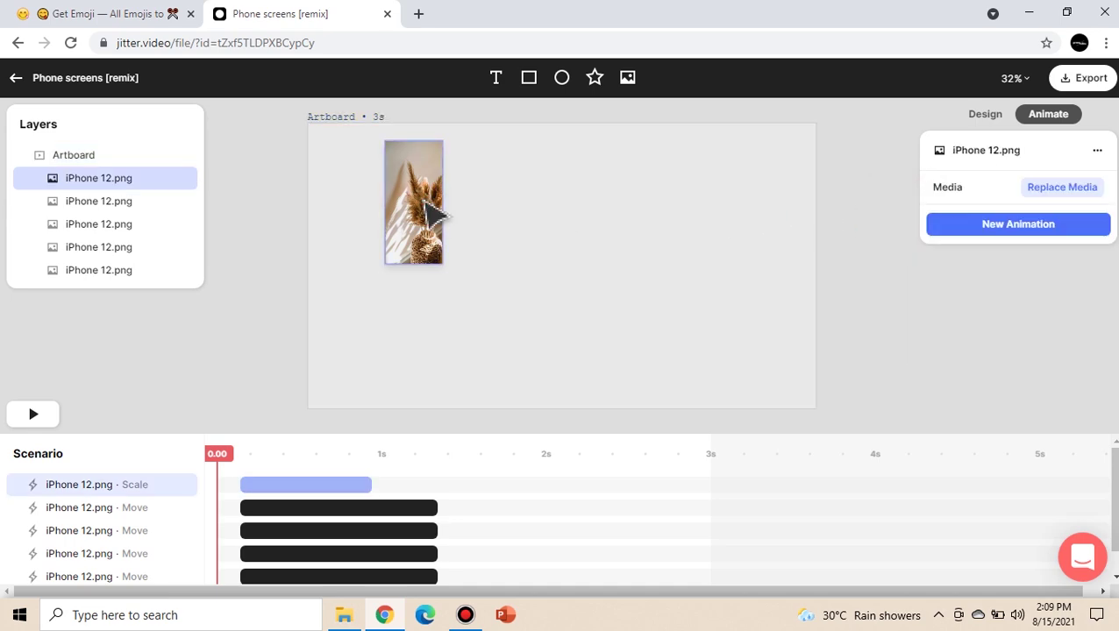
{"action": "left_click", "coordinate": [113, 271], "text": "shift"}
{"action": "left_click", "coordinate": [108, 249], "text": "shift"}
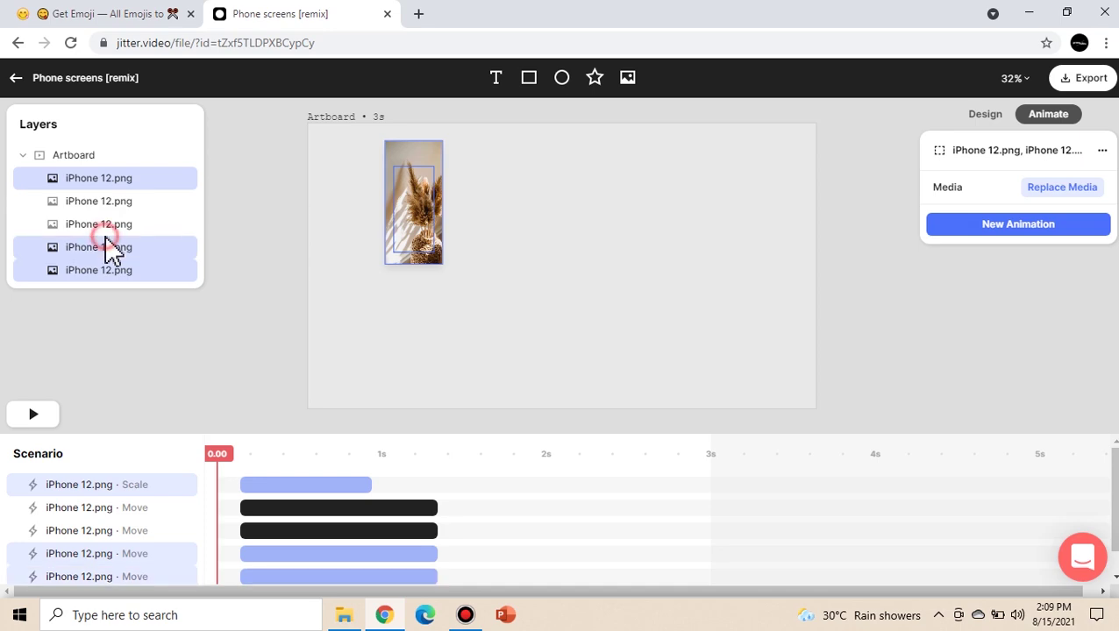
{"action": "left_click", "coordinate": [112, 224], "text": "shift"}
{"action": "left_click", "coordinate": [109, 201], "text": "shift"}
{"action": "left_click_drag", "start_coordinate": [419, 199], "coordinate": [565, 266]}
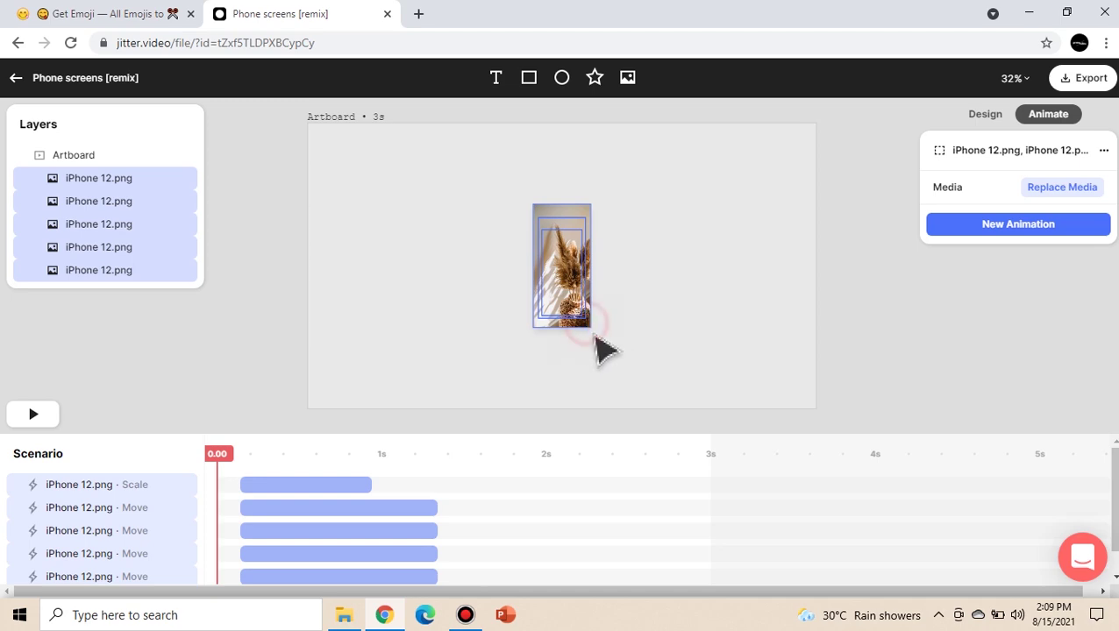
{"action": "left_click", "coordinate": [836, 292]}
Nudge all five phone image layers slightly upward to centre them vertically on the artboard, and play the animation.
{"action": "left_click", "coordinate": [142, 186]}
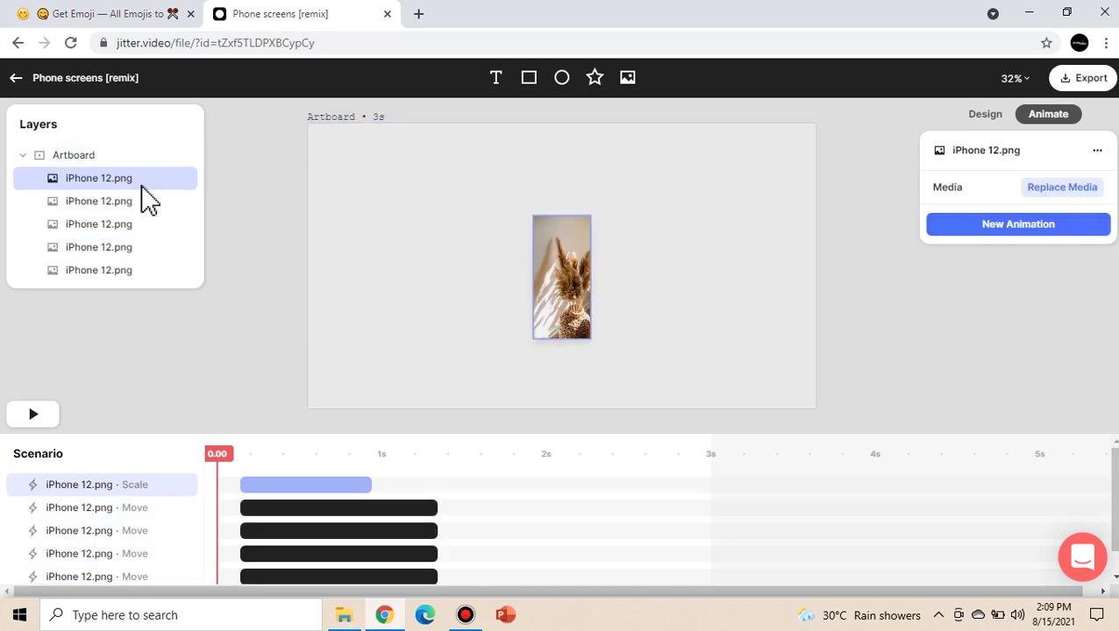
{"action": "left_click", "coordinate": [118, 272], "text": "shift"}
{"action": "left_click", "coordinate": [120, 248], "text": "shift"}
{"action": "left_click", "coordinate": [123, 225], "text": "shift"}
{"action": "left_click", "coordinate": [123, 202], "text": "shift"}
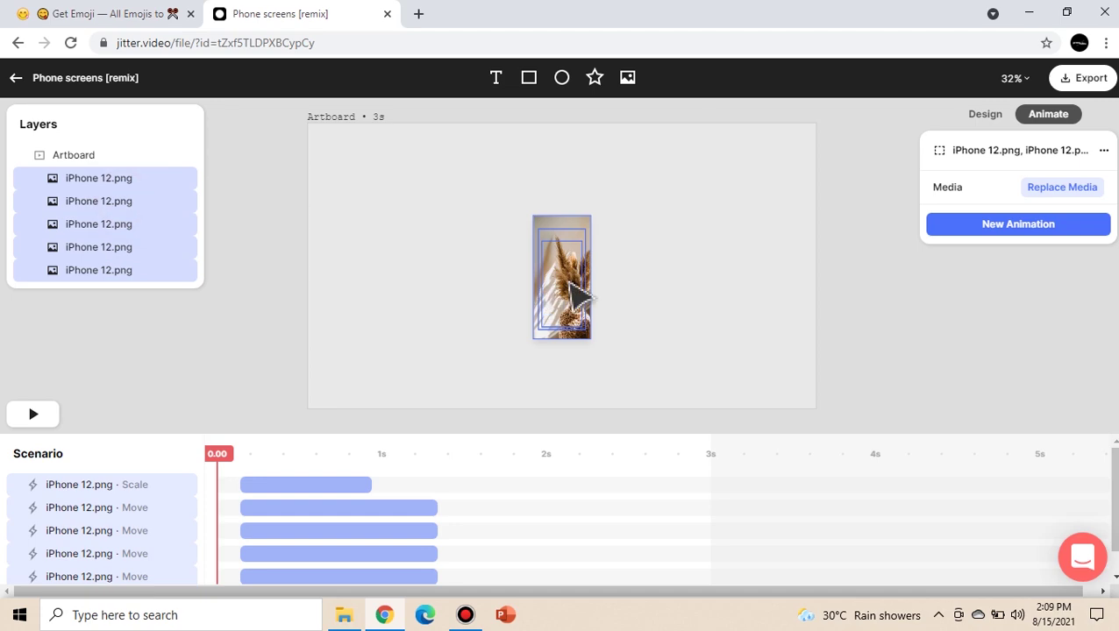
{"action": "left_click_drag", "start_coordinate": [579, 296], "coordinate": [578, 286]}
{"action": "left_click", "coordinate": [819, 340]}
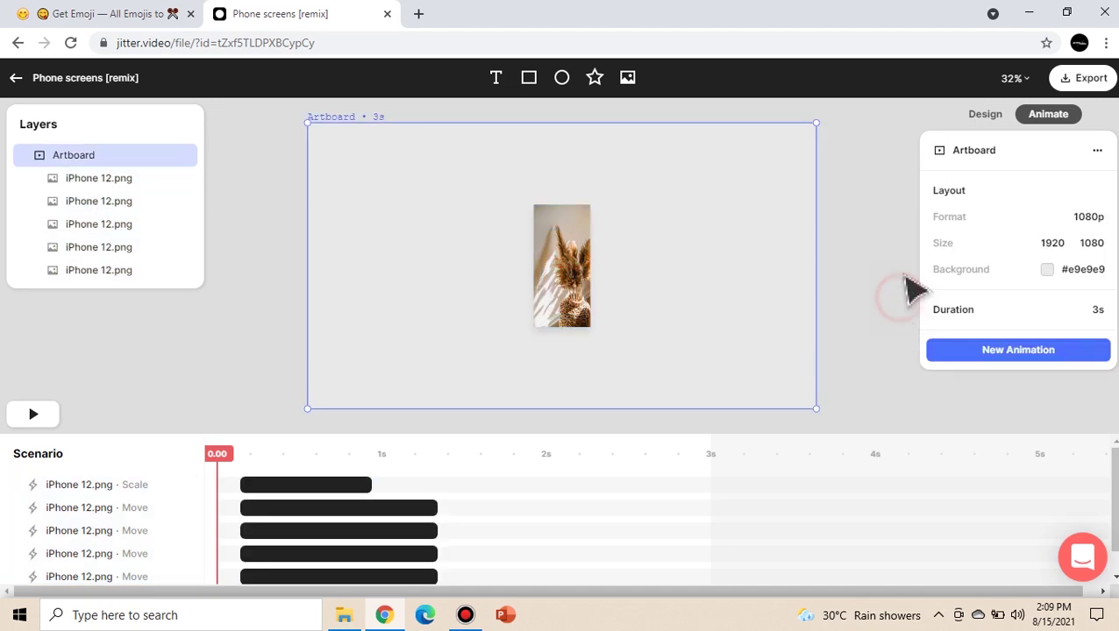
{"action": "left_click", "coordinate": [53, 419]}
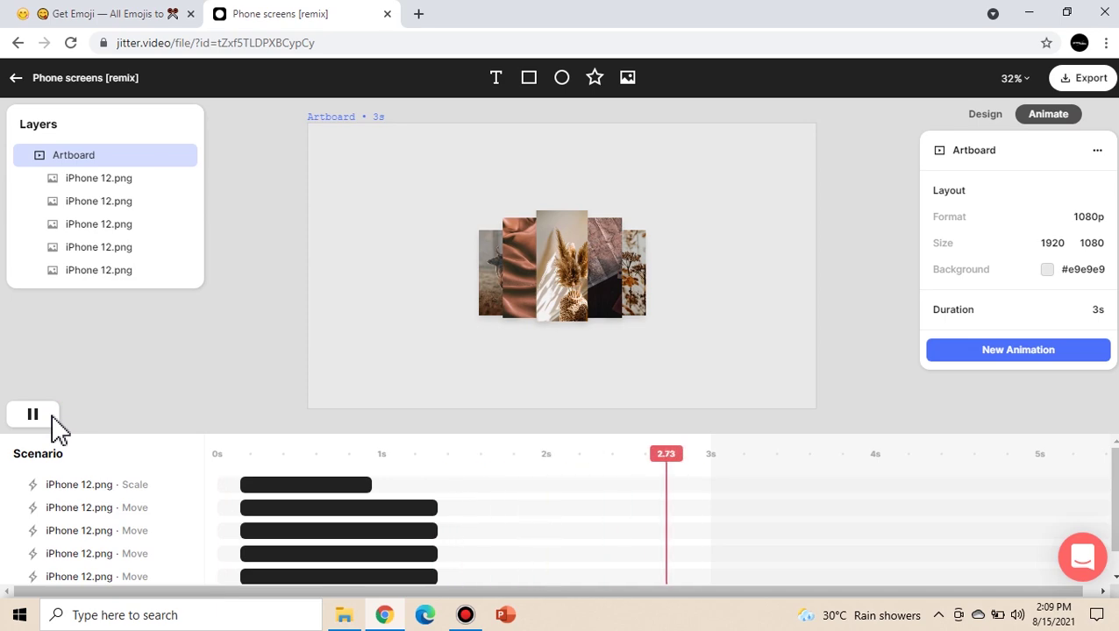
Return to the file list and create a new blank file.
{"action": "left_click", "coordinate": [18, 80]}
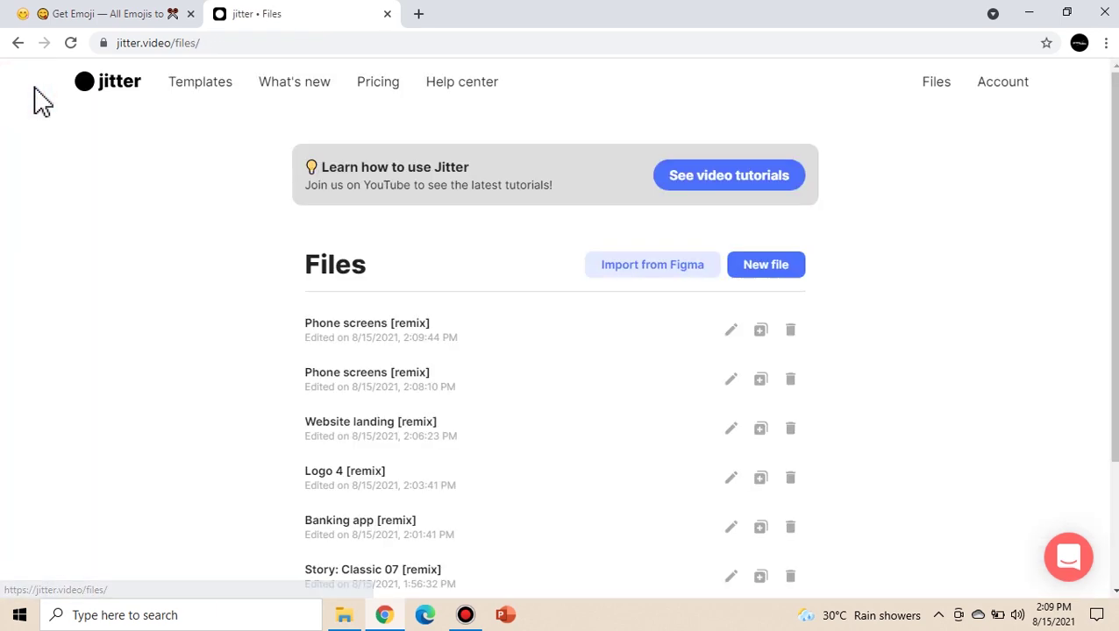
{"action": "left_click", "coordinate": [940, 86]}
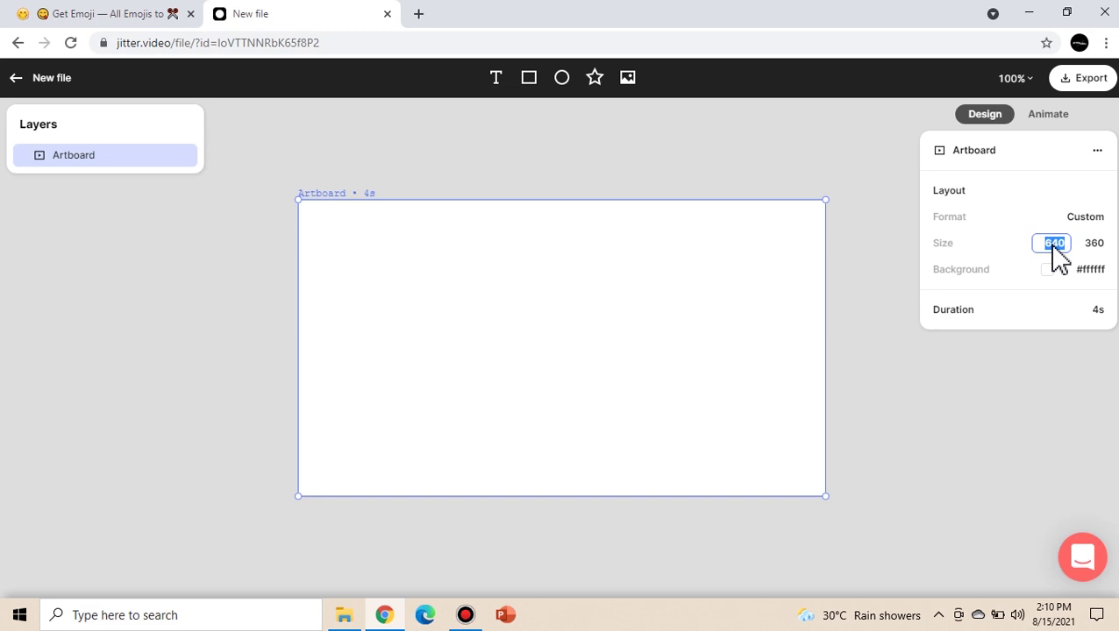
Set the new file's artboard size to 1920 × 1080.
{"action": "left_click", "coordinate": [1089, 244]}
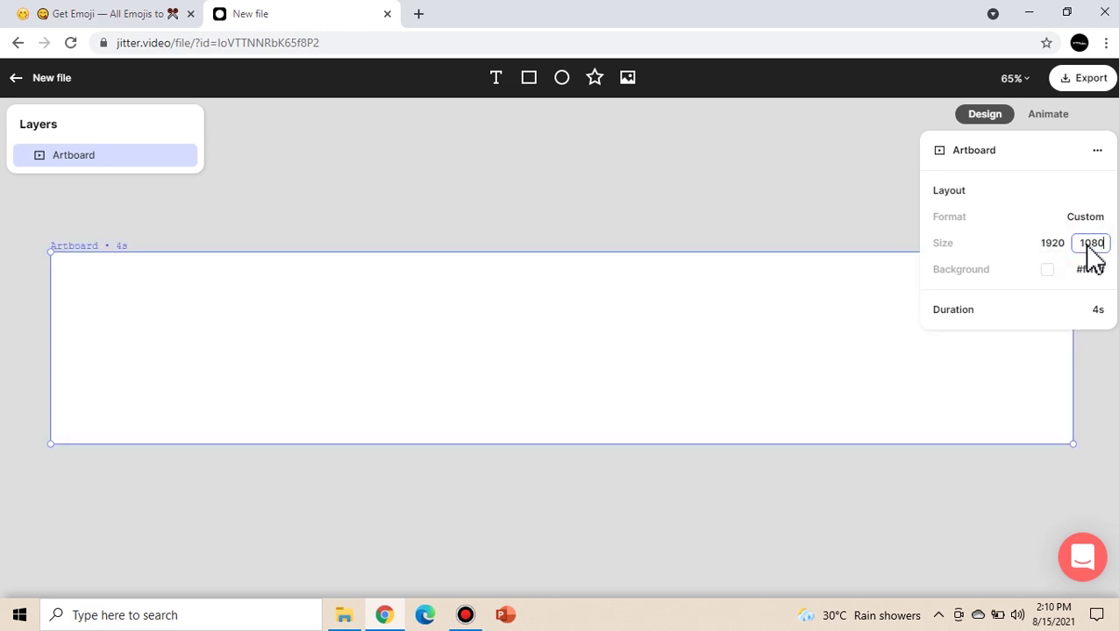
{"action": "type", "text": "1080"}
{"action": "key", "text": "Return"}
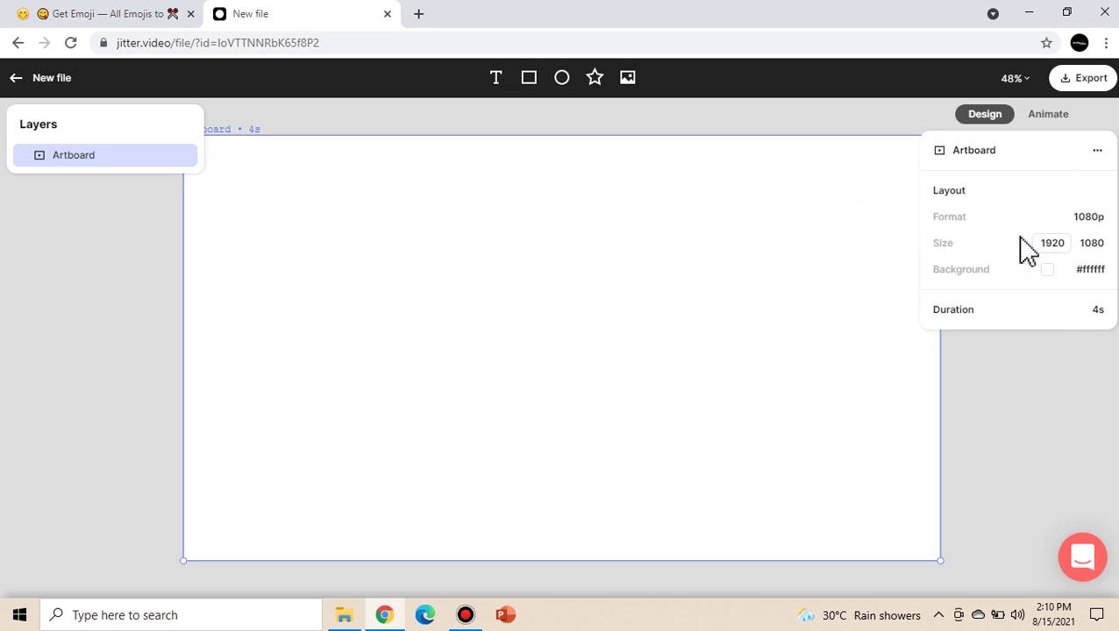
{"action": "left_click", "coordinate": [1049, 118]}
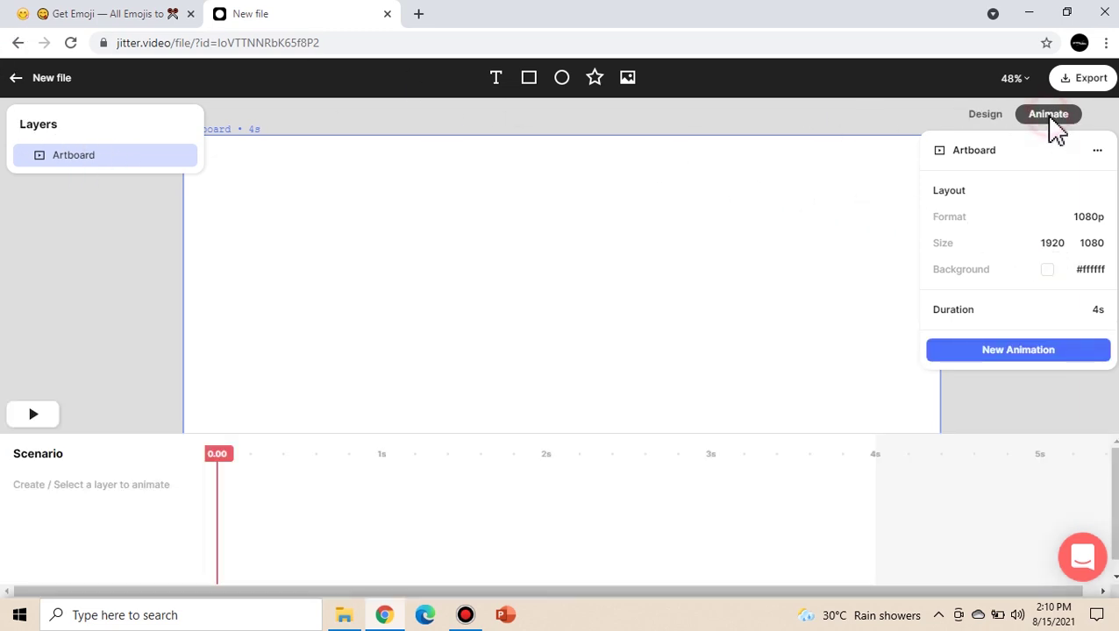
{"action": "left_click", "coordinate": [985, 115]}
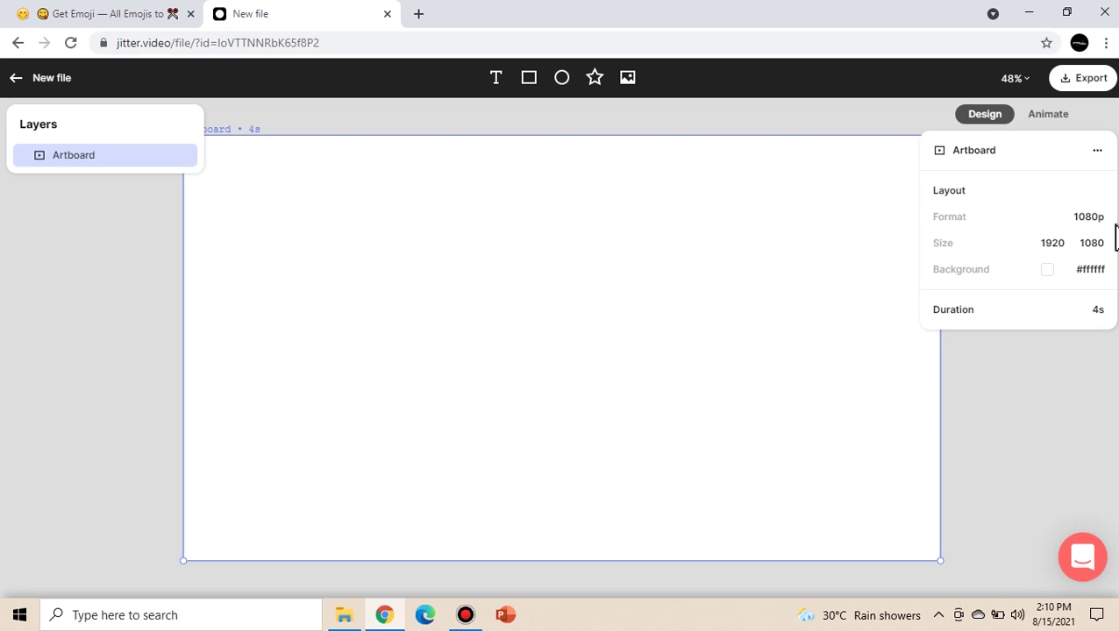
Change the artboard's background colour to black (#000000).
{"action": "left_click", "coordinate": [1052, 272]}
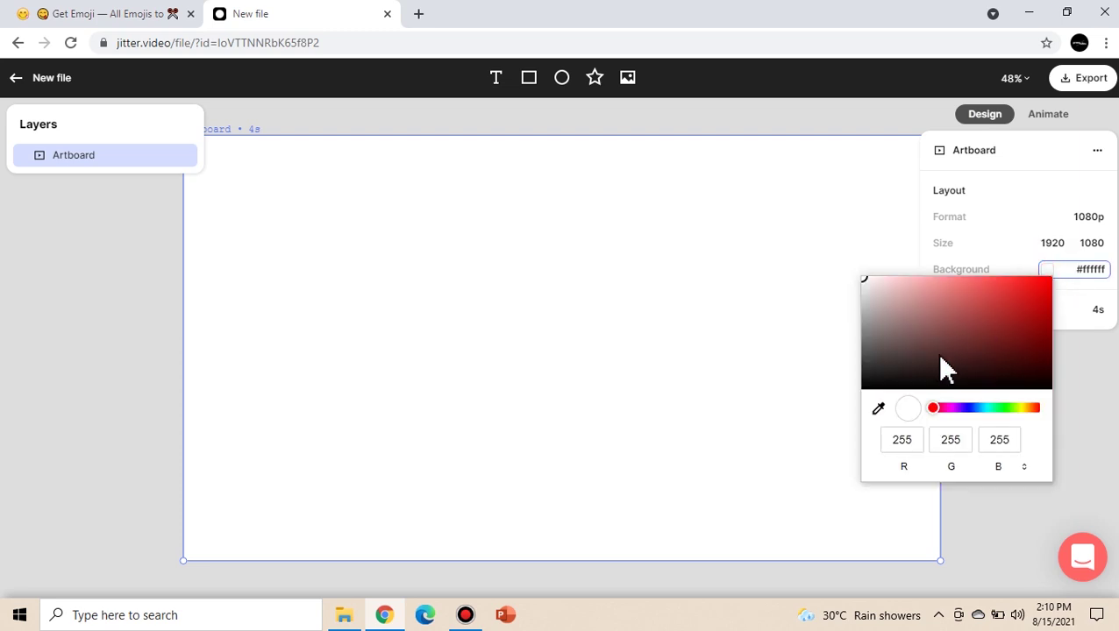
{"action": "left_click_drag", "start_coordinate": [940, 369], "coordinate": [813, 425]}
{"action": "left_click", "coordinate": [738, 288]}
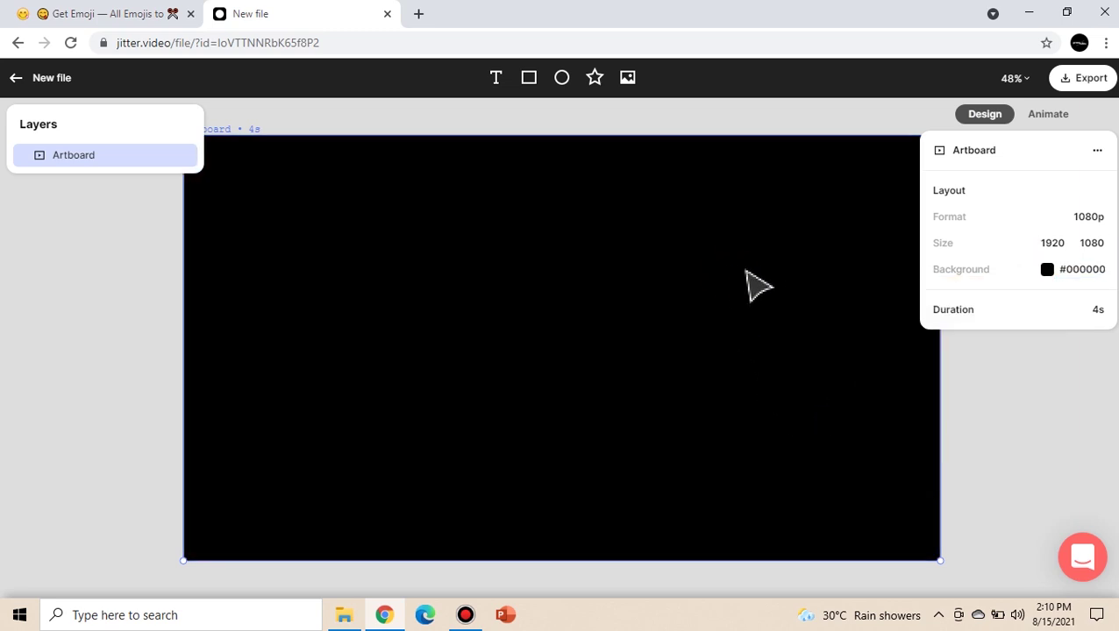
Add a text layer reading "gemo" and colour it white (#ffffff).
{"action": "left_click", "coordinate": [496, 79]}
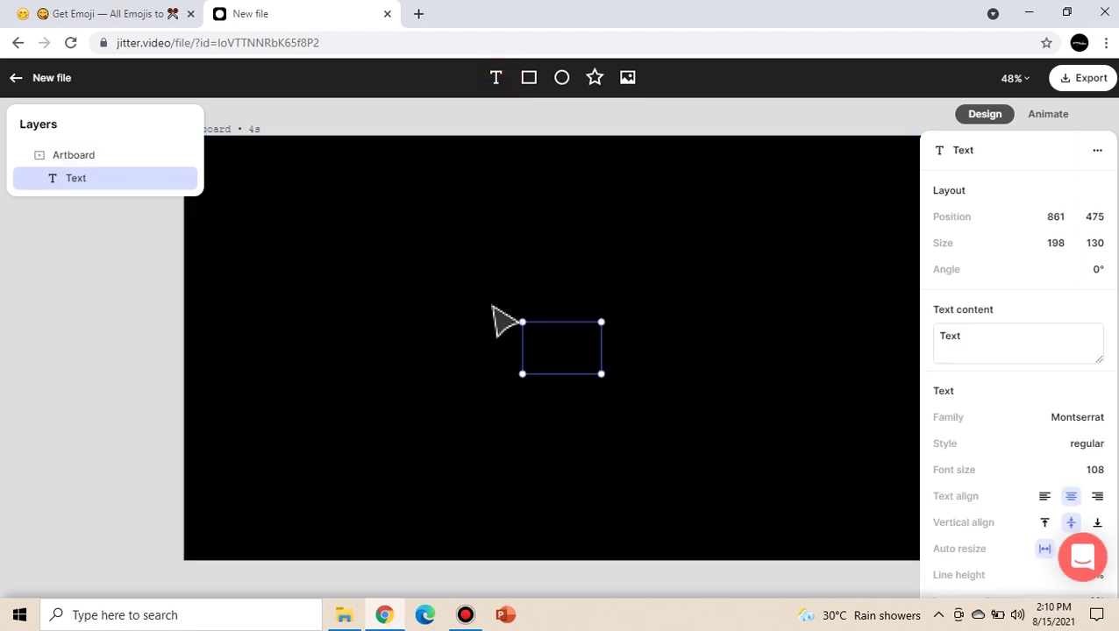
{"action": "double_click", "coordinate": [973, 337]}
{"action": "type", "text": "g"}
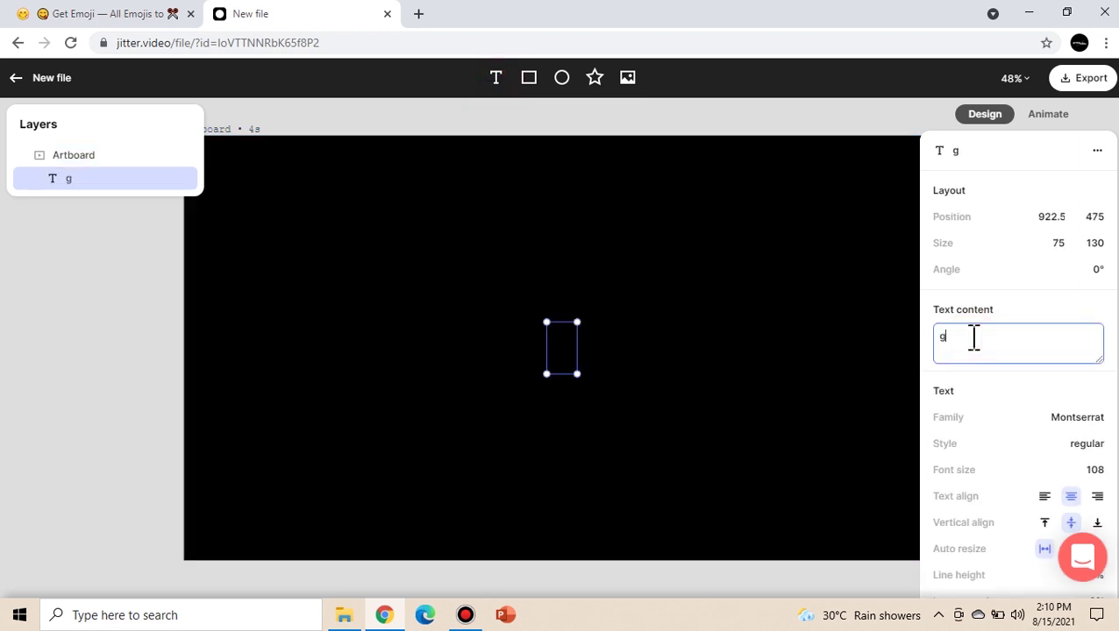
{"action": "type", "text": "emo"}
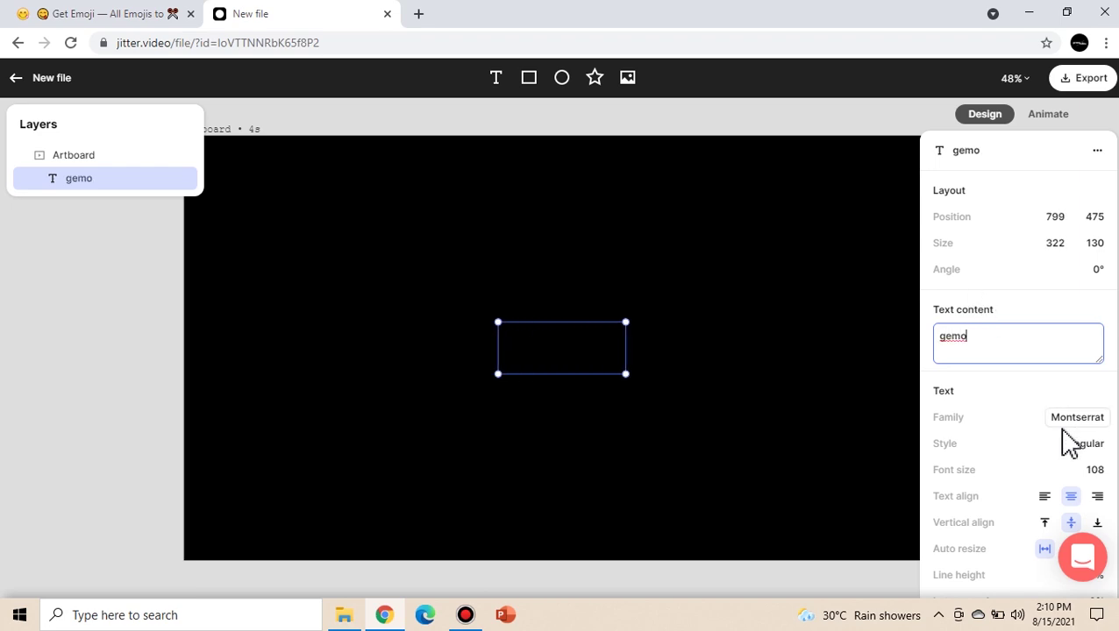
{"action": "scroll", "coordinate": [1061, 460], "scroll_direction": "down", "scroll_amount": 2}
{"action": "left_click", "coordinate": [1047, 477]}
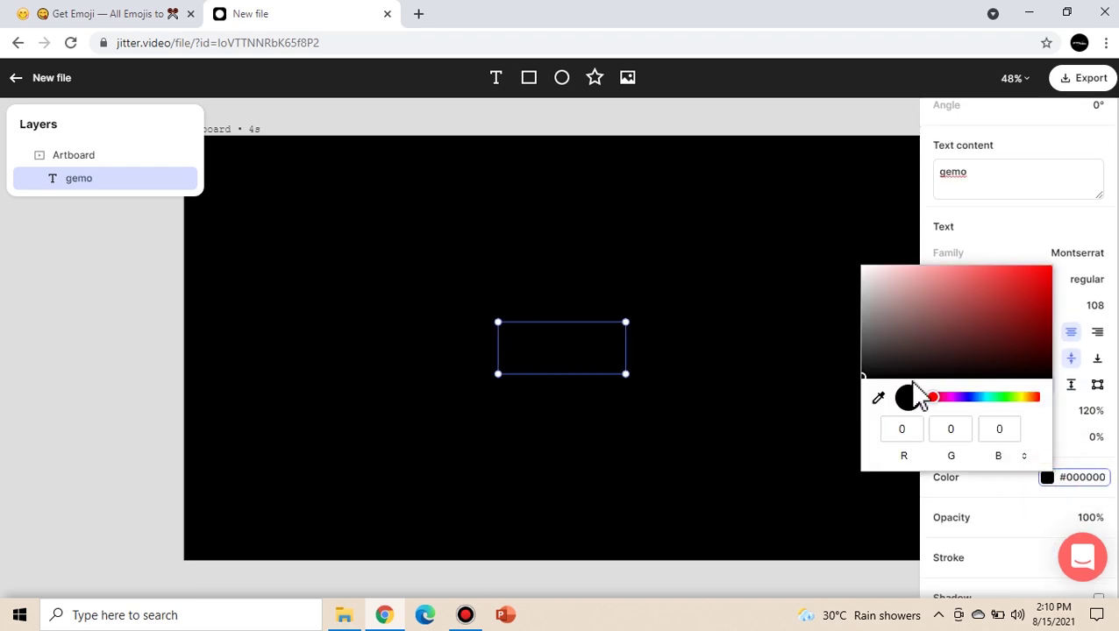
{"action": "left_click_drag", "start_coordinate": [916, 375], "coordinate": [849, 260]}
{"action": "left_click", "coordinate": [982, 237]}
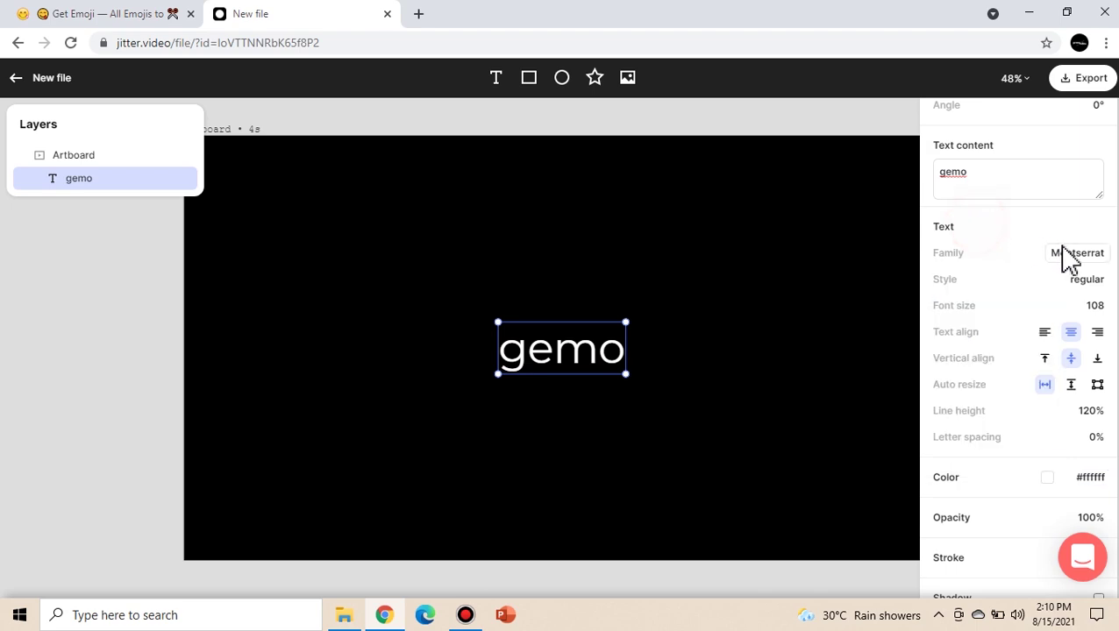
{"action": "left_click", "coordinate": [1068, 254]}
{"action": "left_click", "coordinate": [1044, 85]}
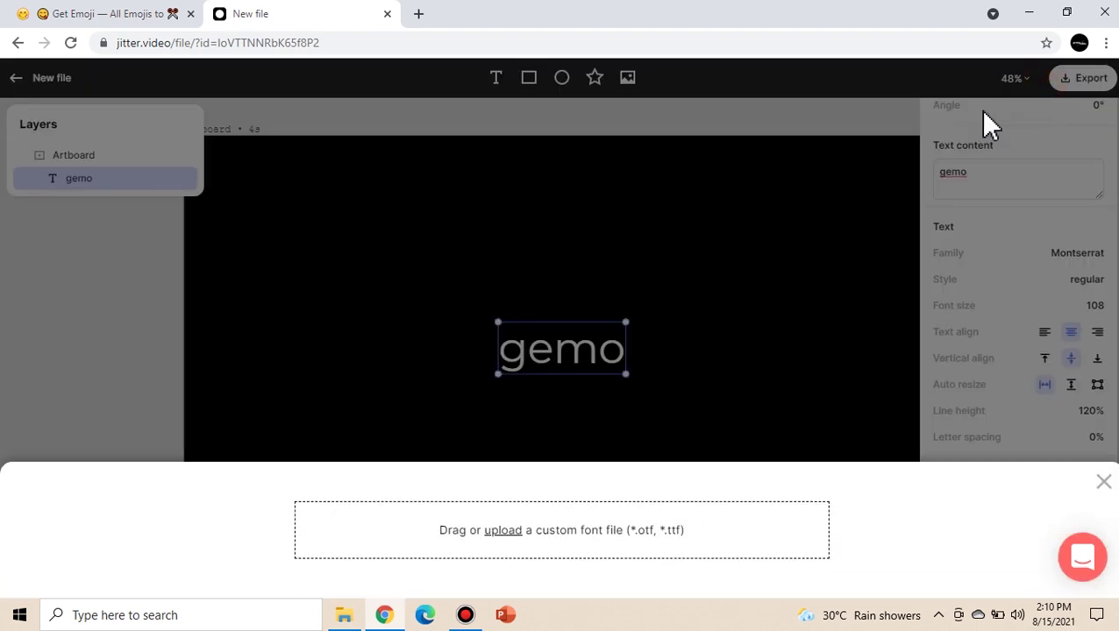
{"action": "left_click", "coordinate": [892, 271]}
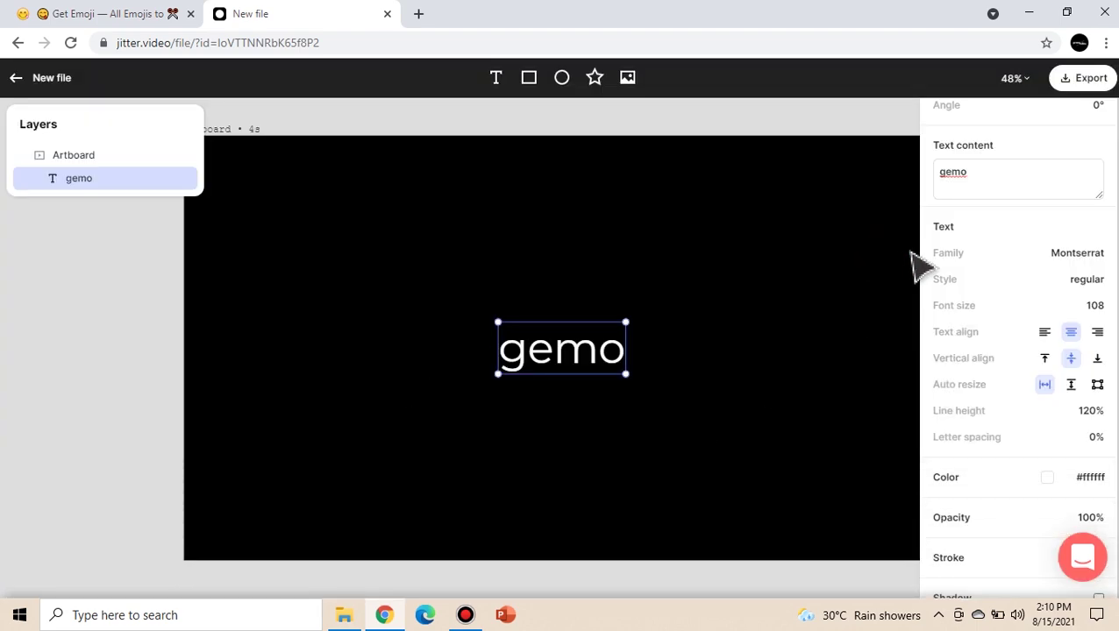
Set the font of "gemo" to Elephant and move the text slightly left of the artboard's centre.
{"action": "left_click", "coordinate": [1083, 259]}
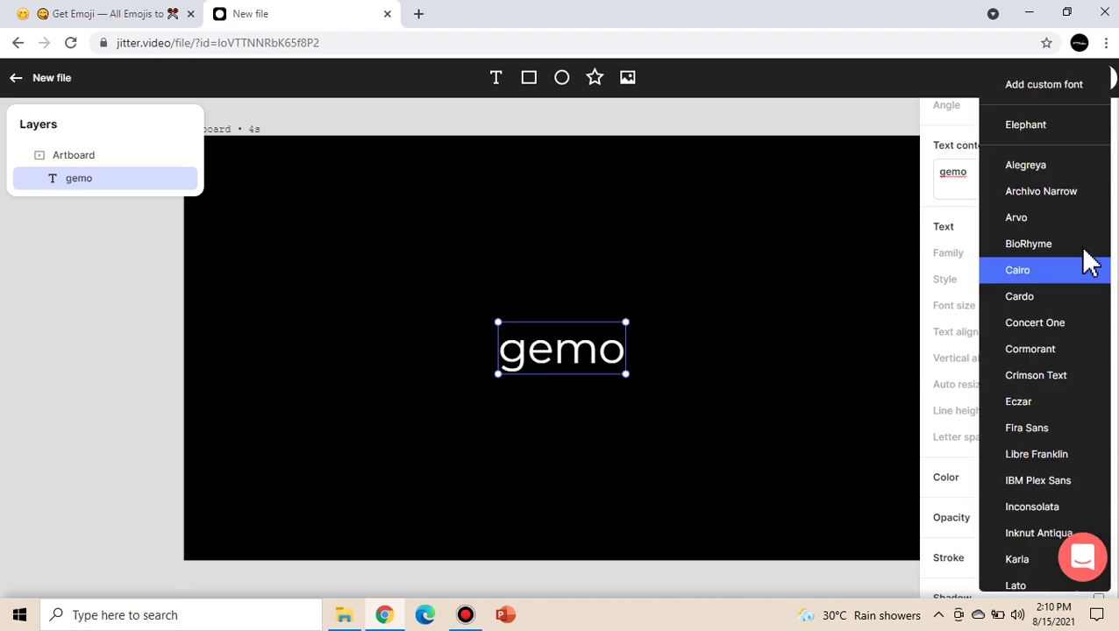
{"action": "left_click", "coordinate": [1055, 134]}
{"action": "left_click_drag", "start_coordinate": [554, 369], "coordinate": [480, 374]}
{"action": "left_click", "coordinate": [614, 304]}
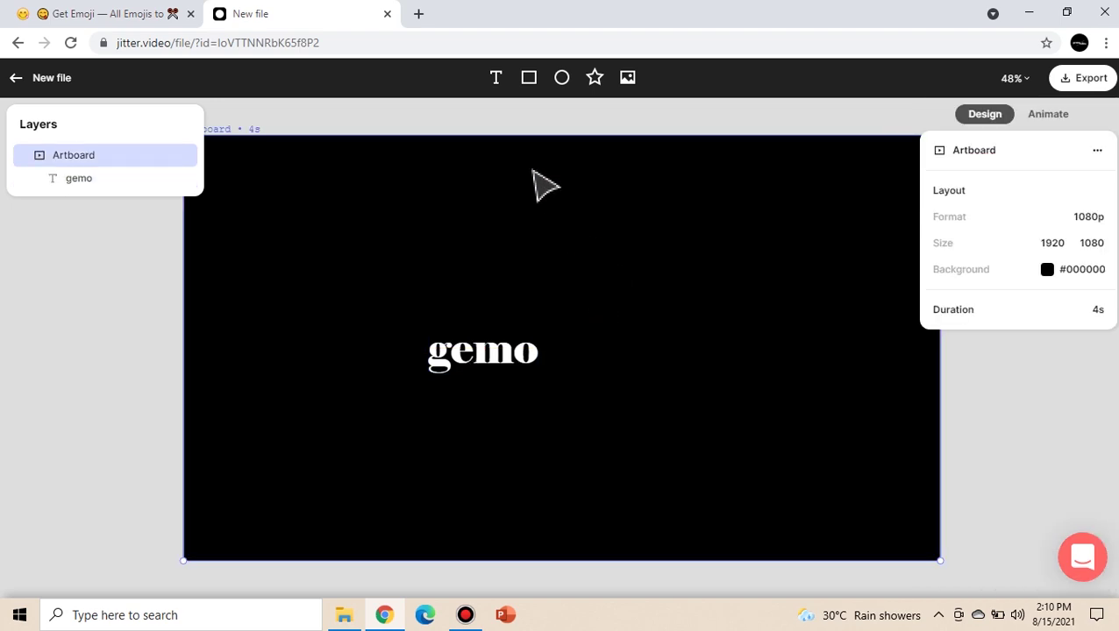
Draw a thin rectangle about 6 × 245 beside "gemo" and rotate it to about 51°, using LOGO.jpg as reference.
{"action": "left_click", "coordinate": [535, 81]}
{"action": "left_click_drag", "start_coordinate": [582, 327], "coordinate": [543, 271]}
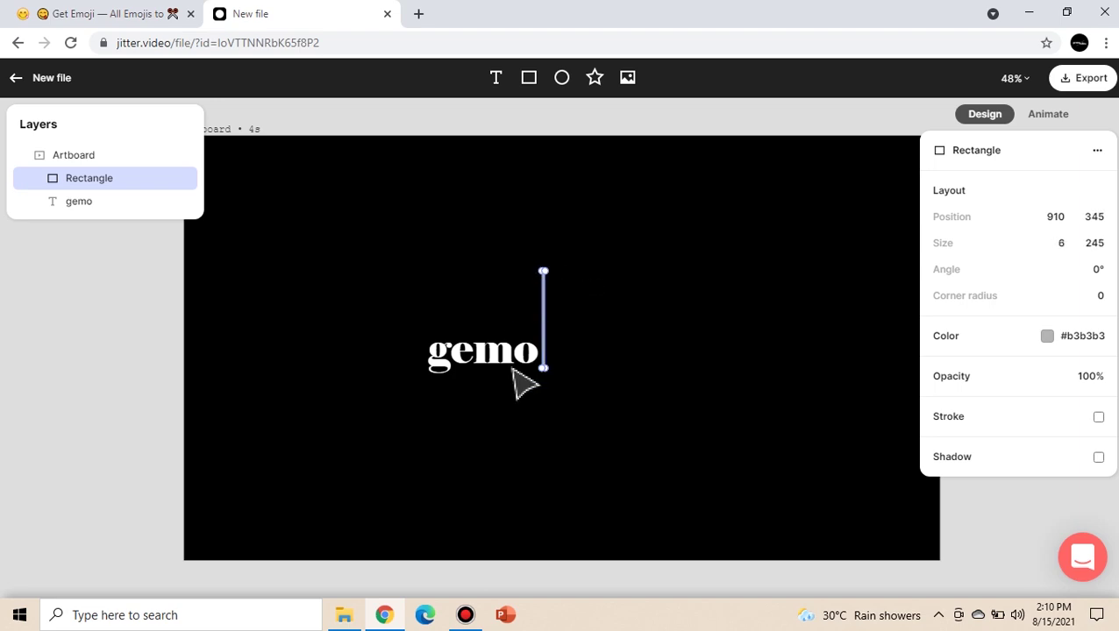
{"action": "left_click", "coordinate": [344, 615]}
{"action": "left_click", "coordinate": [470, 88]}
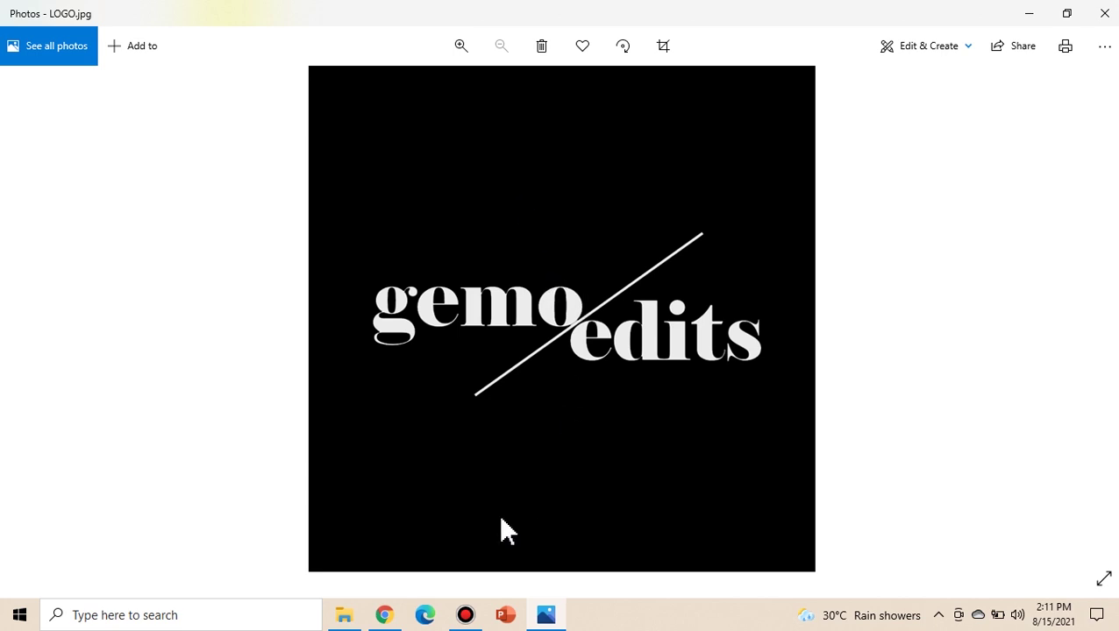
{"action": "left_click", "coordinate": [384, 616]}
{"action": "left_click_drag", "start_coordinate": [527, 253], "coordinate": [584, 262]}
Colour the slanted rectangle white (#ffffff).
{"action": "left_click", "coordinate": [1047, 336]}
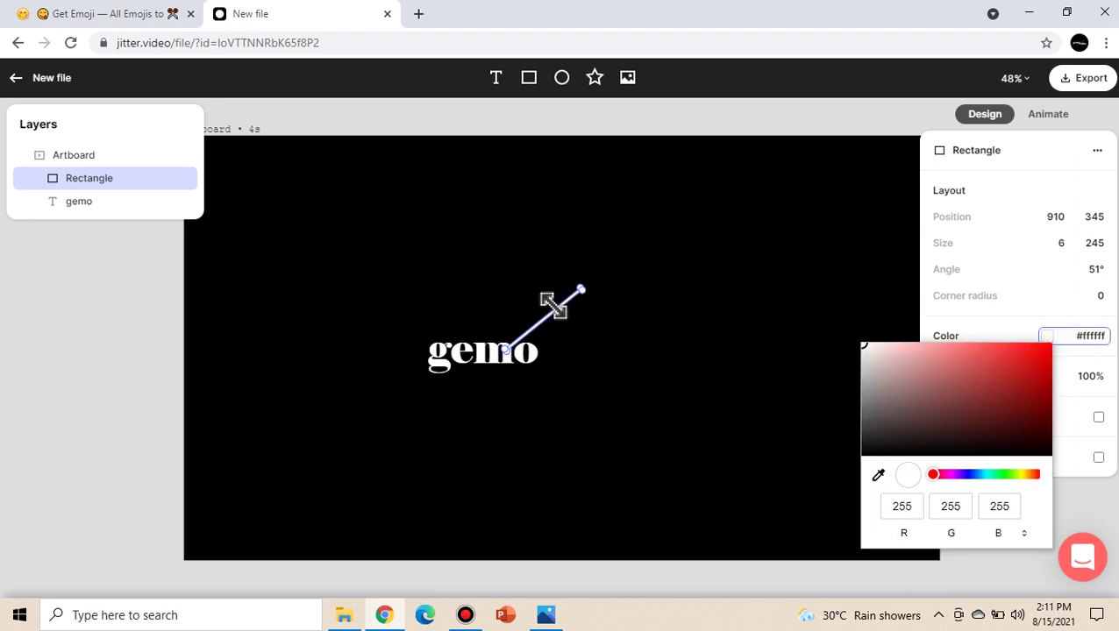
{"action": "left_click", "coordinate": [872, 464]}
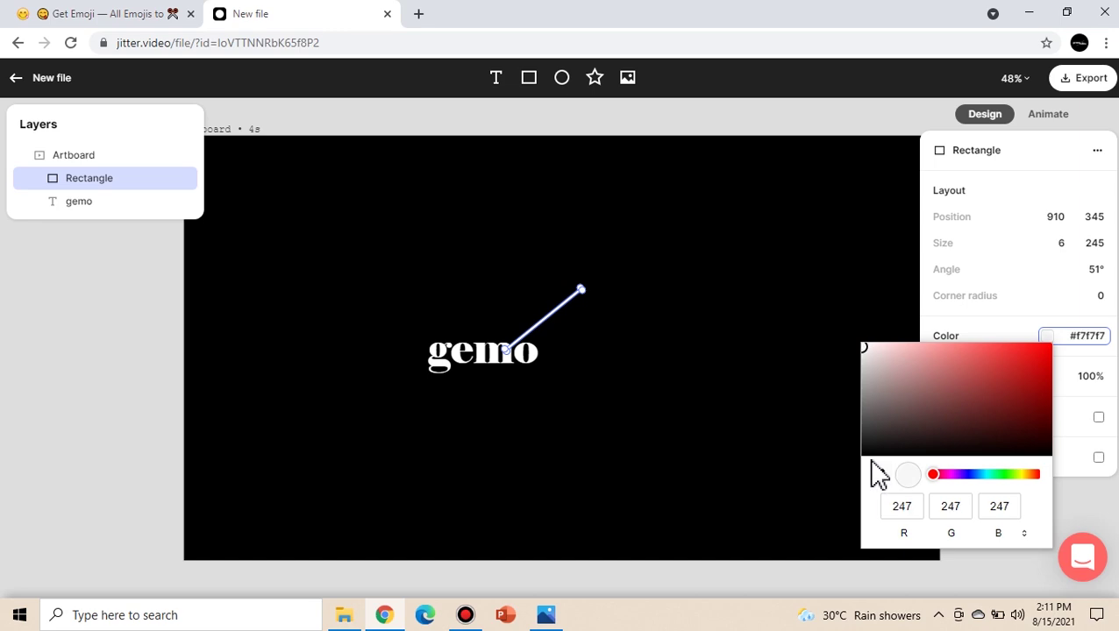
{"action": "left_click", "coordinate": [872, 463]}
{"action": "left_click", "coordinate": [861, 356]}
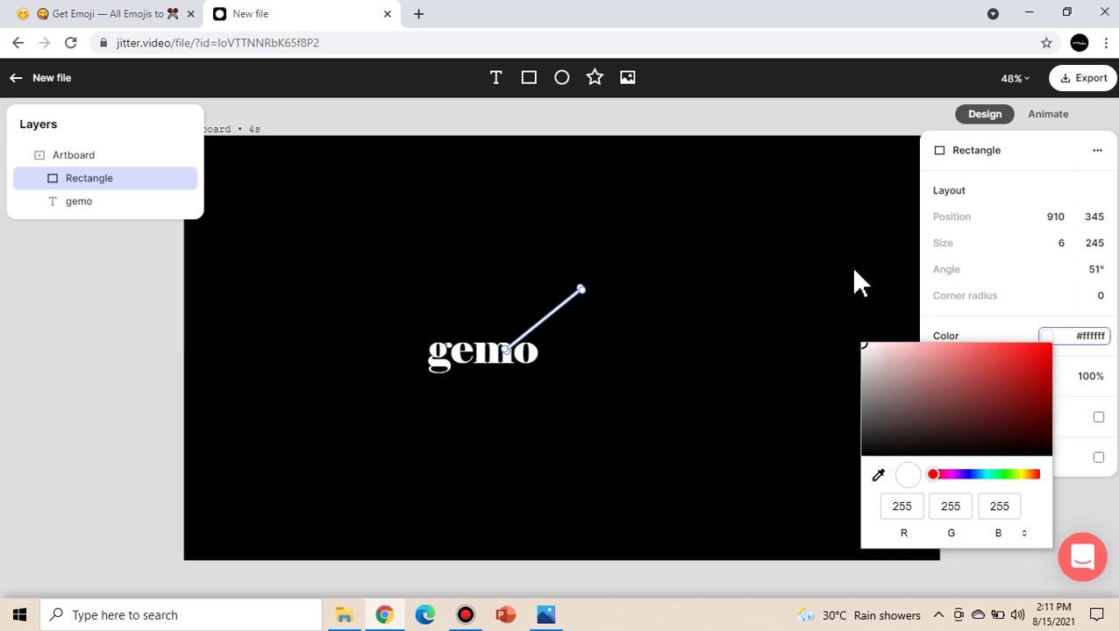
{"action": "left_click", "coordinate": [843, 287]}
Move the slanted line down so it crosses the artboard just at the end of "gemo".
{"action": "left_click", "coordinate": [554, 307]}
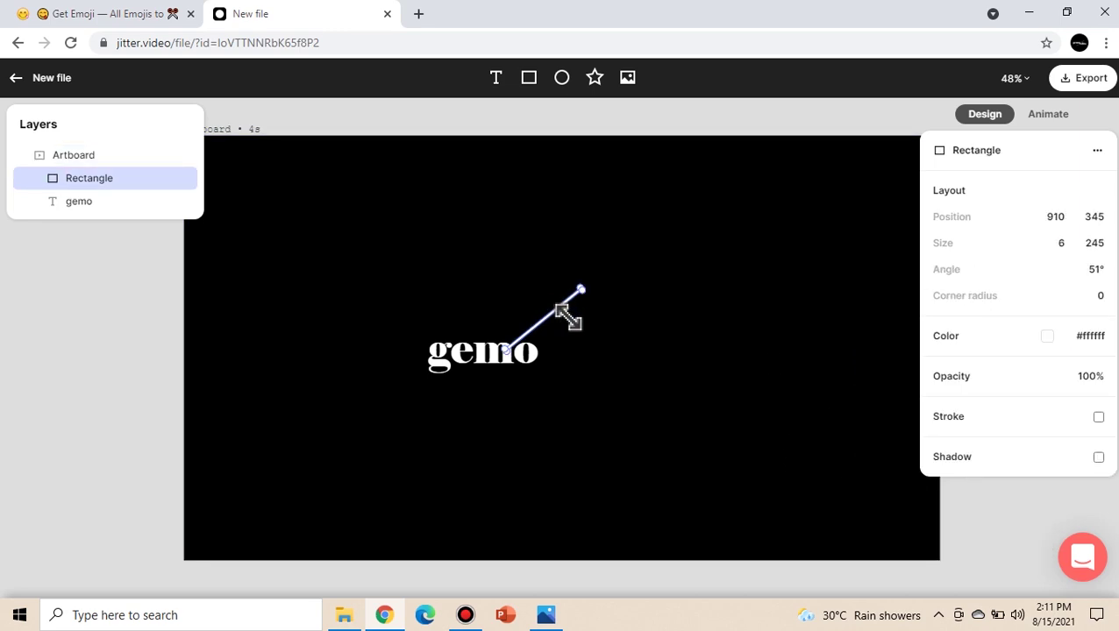
{"action": "left_click", "coordinate": [585, 334]}
{"action": "left_click", "coordinate": [564, 303]}
{"action": "left_click_drag", "start_coordinate": [564, 302], "coordinate": [561, 349]}
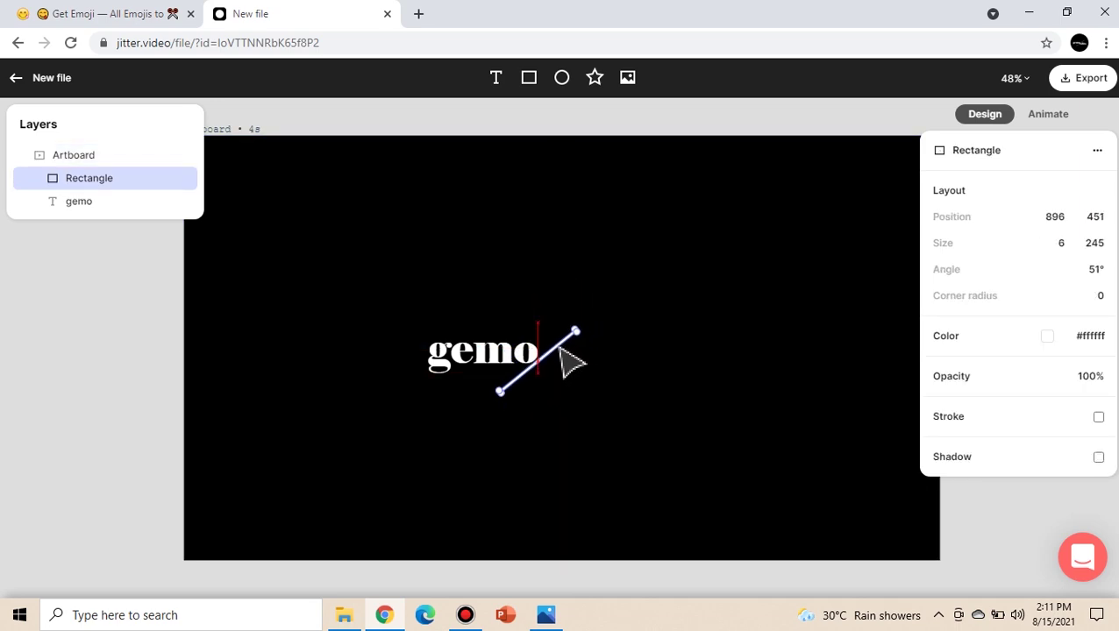
Lengthen the slanted line to about 312 by extending its upper end.
{"action": "scroll", "coordinate": [557, 343], "scroll_direction": "up", "scroll_amount": 2}
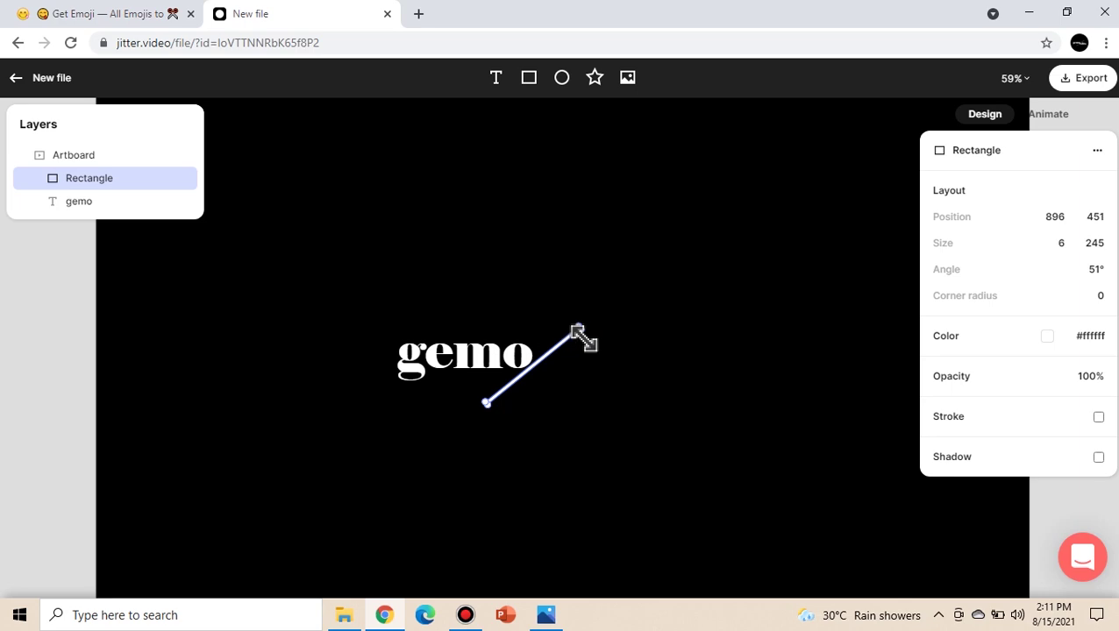
{"action": "scroll", "coordinate": [583, 337], "scroll_direction": "up", "scroll_amount": 2}
{"action": "left_click_drag", "start_coordinate": [577, 321], "coordinate": [613, 303]}
{"action": "left_click", "coordinate": [599, 366]}
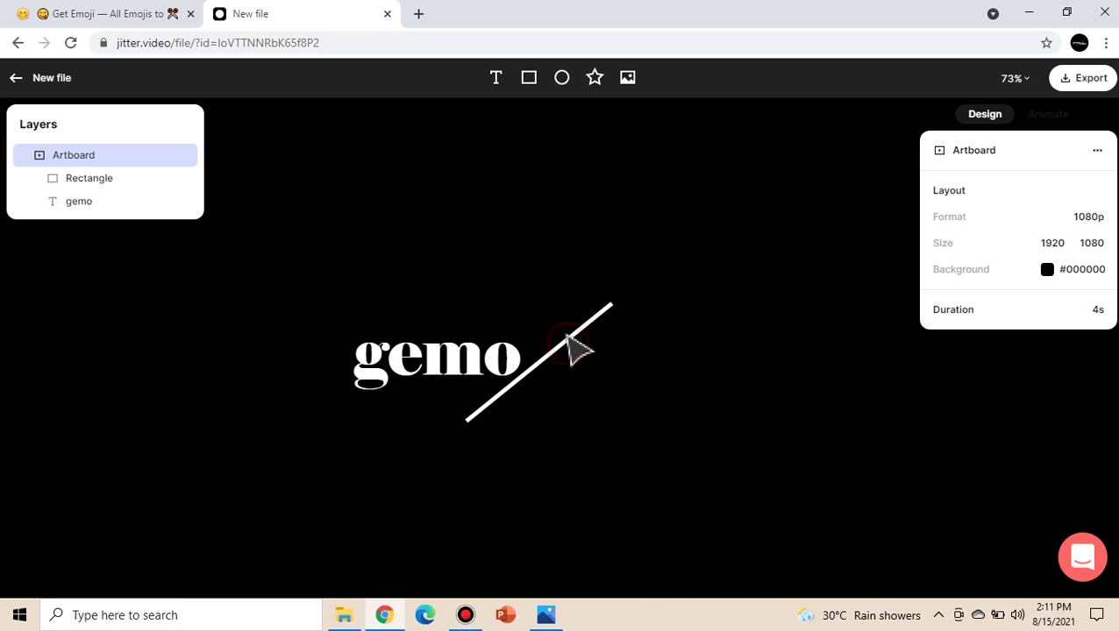
Nudge the Rectangle layer down and left until the line touches the "o" of "gemo", at about 908.6, 409.4.
{"action": "left_click", "coordinate": [76, 201]}
{"action": "left_click", "coordinate": [90, 180]}
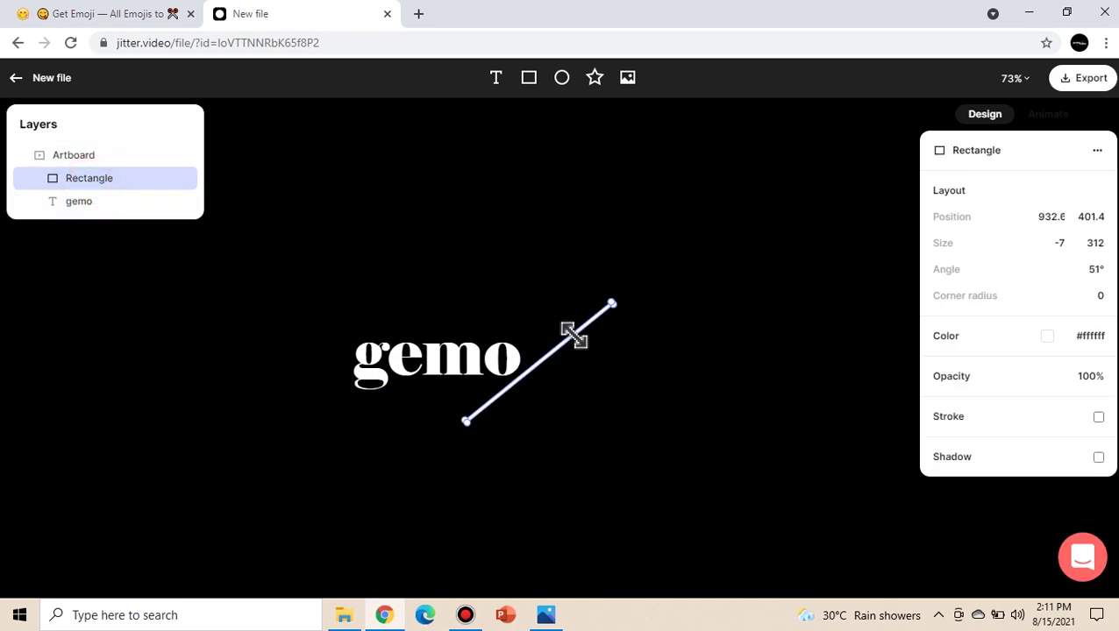
{"action": "key", "text": "Down"}
{"action": "key", "text": "Down"}
{"action": "key", "text": "Down"}
{"action": "key", "text": "Down"}
{"action": "key", "text": "Left"}
{"action": "key", "text": "Left"}
{"action": "key", "text": "Left"}
{"action": "key", "text": "Left"}
{"action": "key", "text": "Left"}
{"action": "key", "text": "Left"}
{"action": "key", "text": "Left"}
{"action": "key", "text": "Left"}
{"action": "key", "text": "Left"}
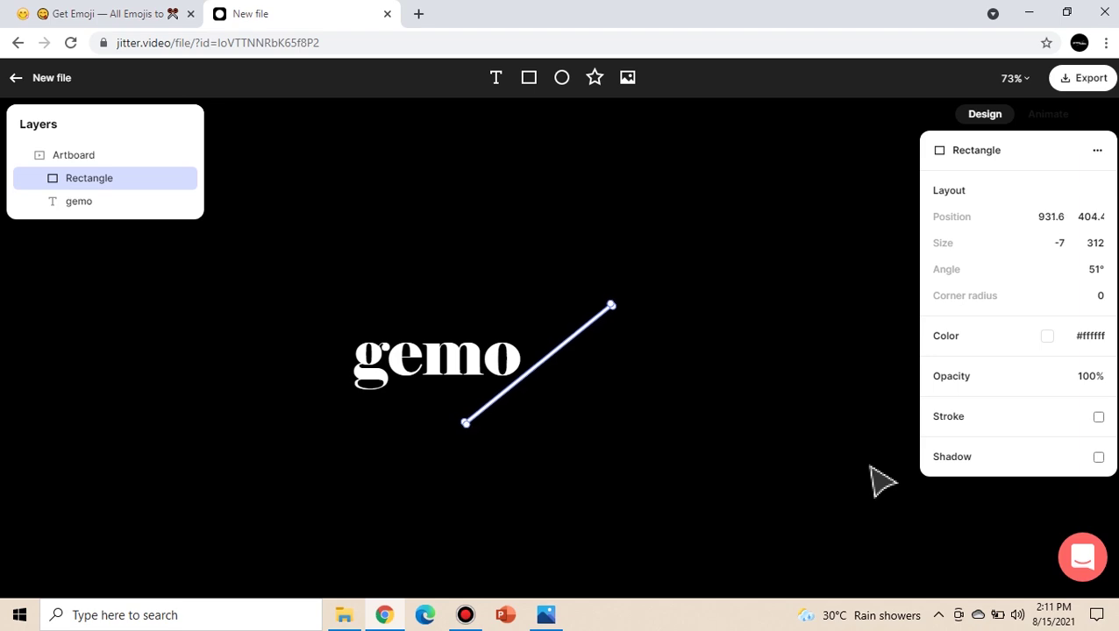
{"action": "key", "text": "Down"}
{"action": "key", "text": "Down"}
{"action": "key", "text": "Down"}
{"action": "key", "text": "Down"}
{"action": "key", "text": "Left"}
{"action": "key", "text": "Left"}
{"action": "key", "text": "Left"}
{"action": "key", "text": "Left"}
{"action": "key", "text": "Left"}
{"action": "key", "text": "Left"}
{"action": "key", "text": "Left"}
{"action": "key", "text": "Left"}
{"action": "key", "text": "Left"}
{"action": "key", "text": "Left"}
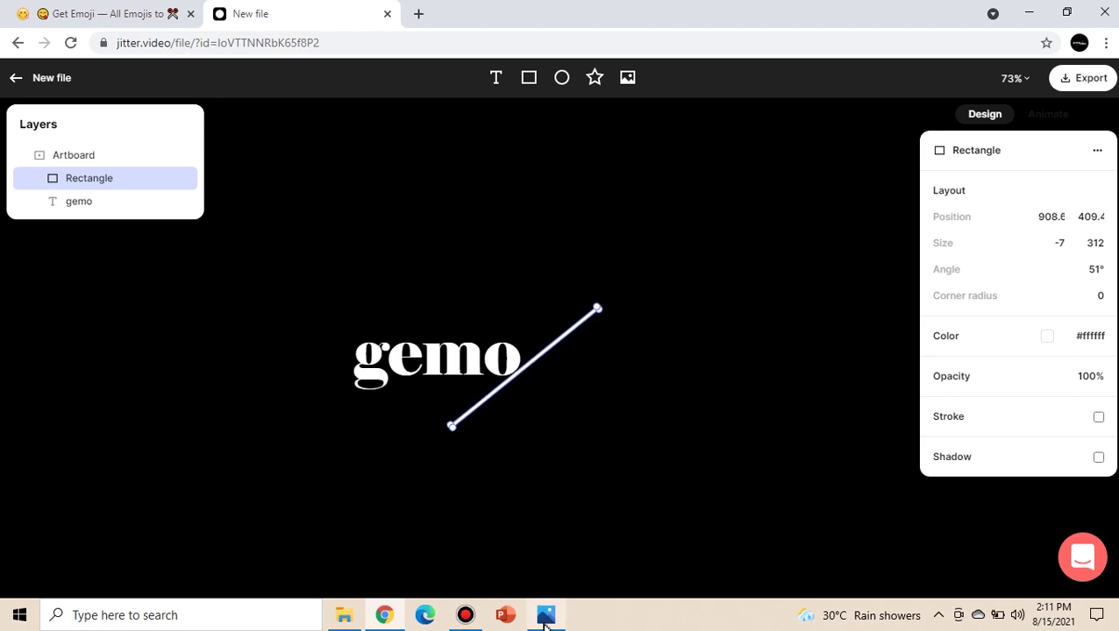
Compare the slanted line with the logo reference image and make the line thinner.
{"action": "left_click", "coordinate": [545, 615]}
{"action": "left_click", "coordinate": [544, 617]}
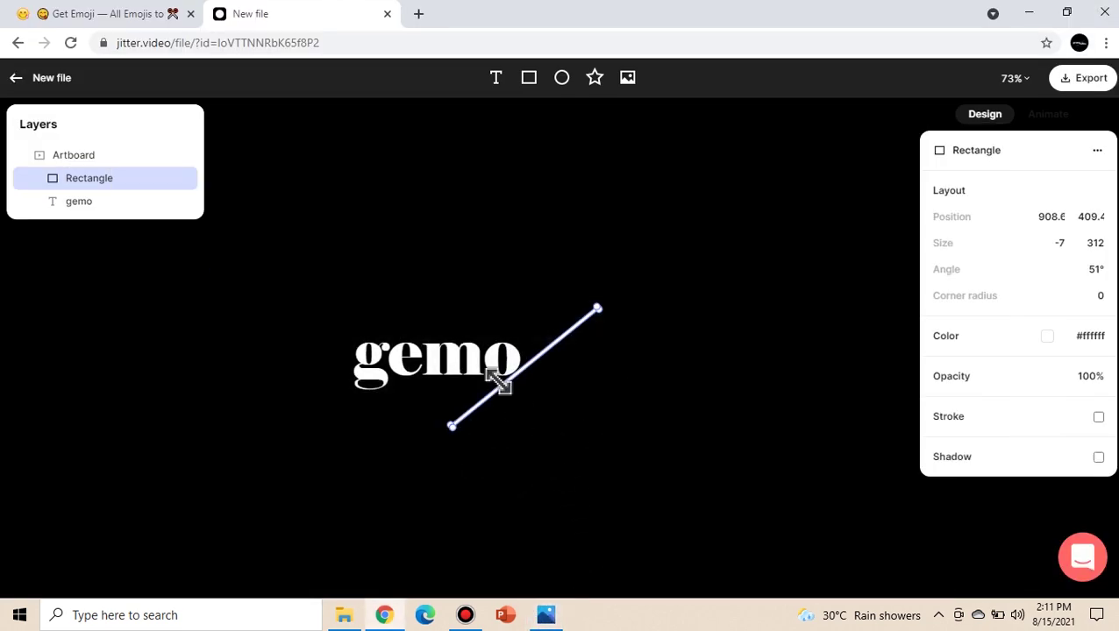
{"action": "left_click", "coordinate": [497, 377]}
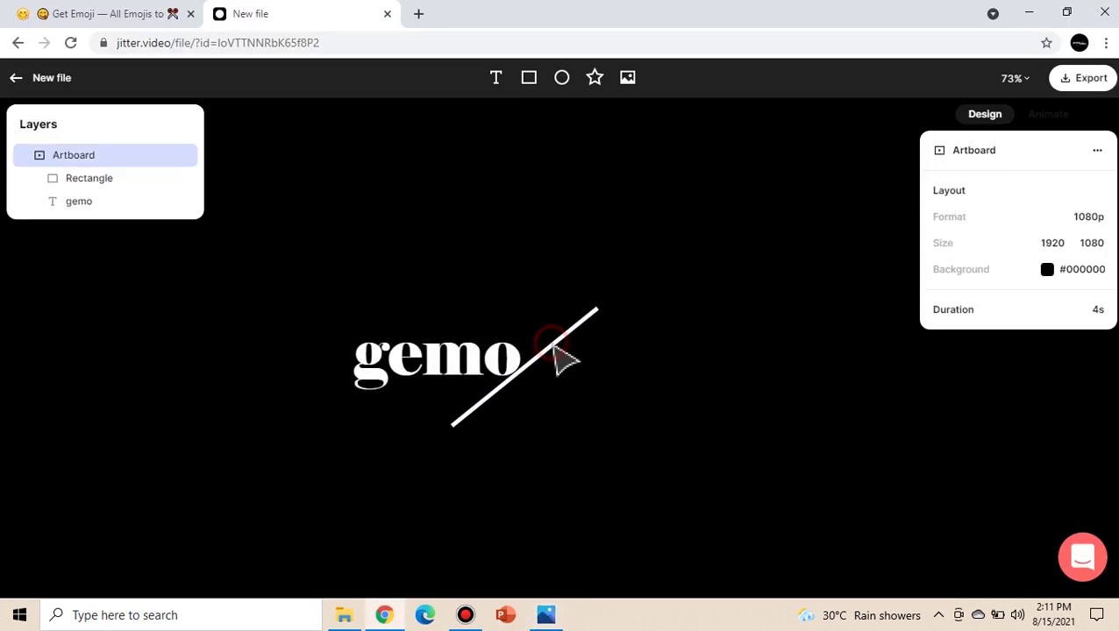
{"action": "left_click", "coordinate": [153, 178]}
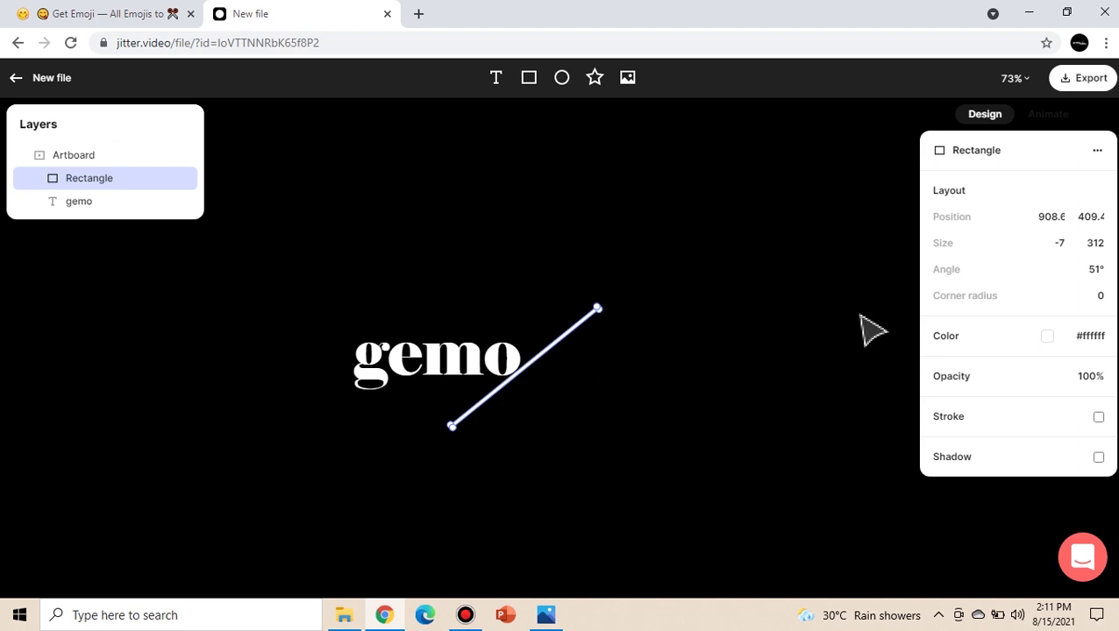
{"action": "left_click_drag", "start_coordinate": [595, 307], "coordinate": [591, 308]}
{"action": "left_click", "coordinate": [656, 417]}
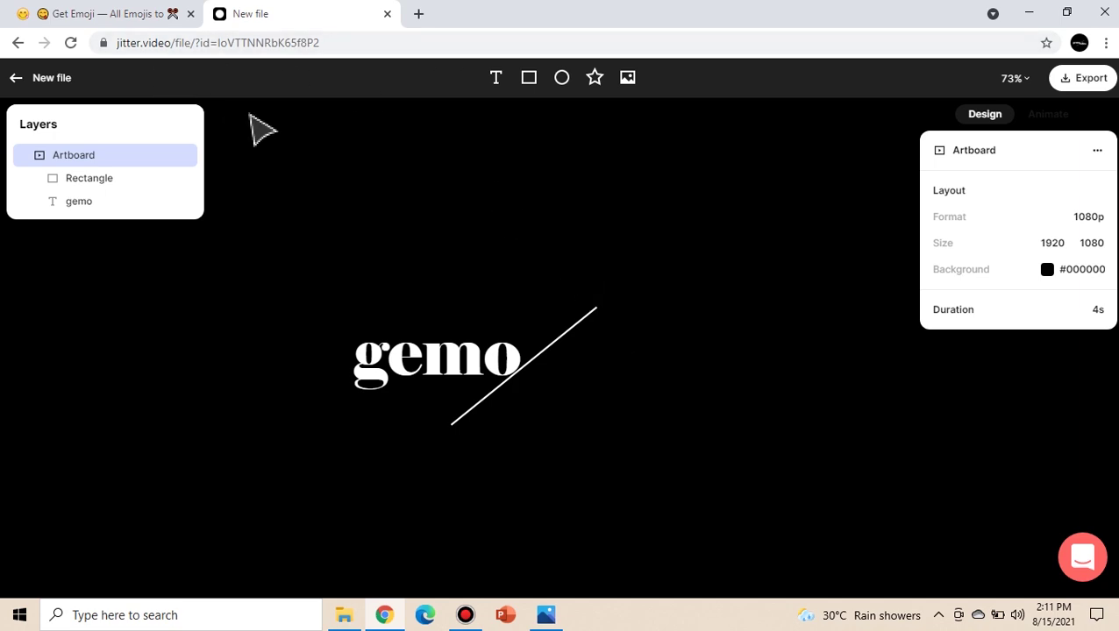
Add a second text layer reading "edits" and set its font to Elephant.
{"action": "left_click", "coordinate": [499, 79]}
{"action": "left_click", "coordinate": [488, 313]}
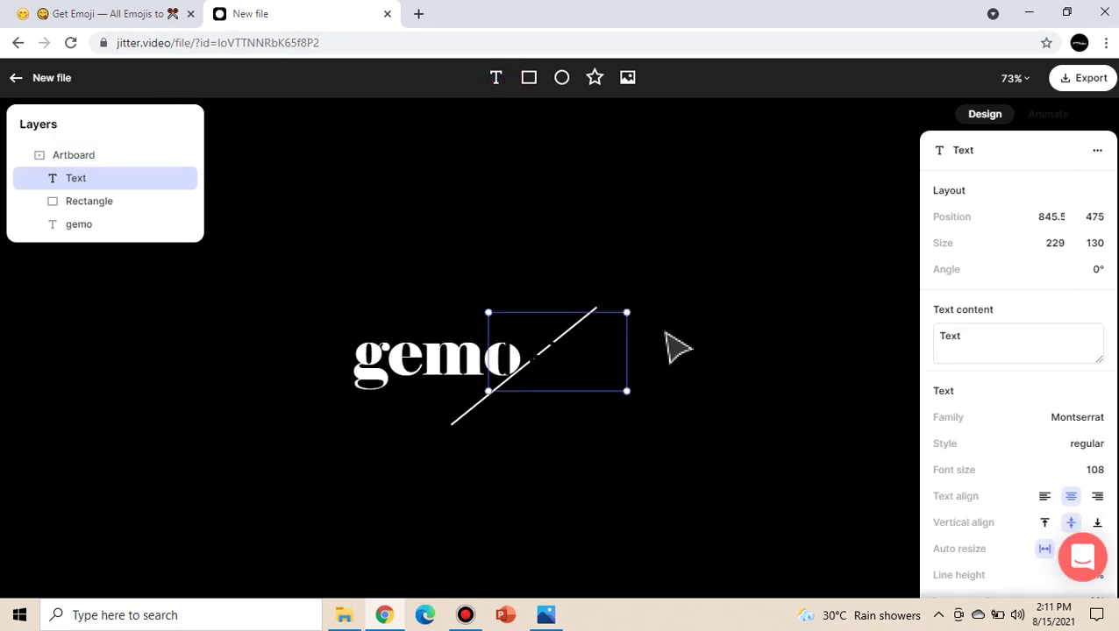
{"action": "double_click", "coordinate": [962, 341]}
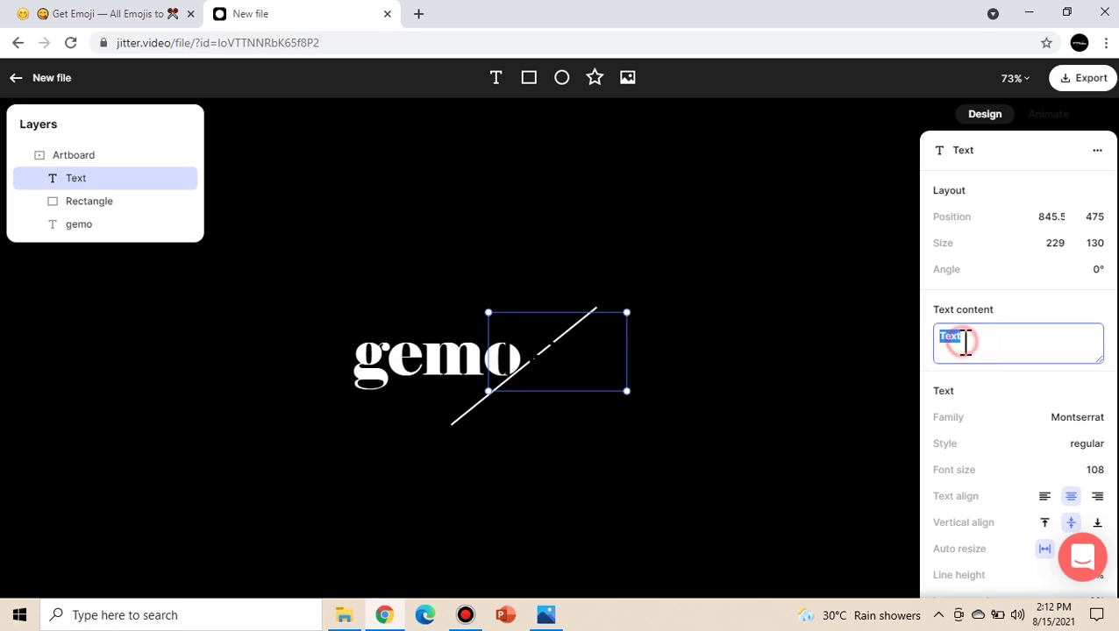
{"action": "type", "text": "edits"}
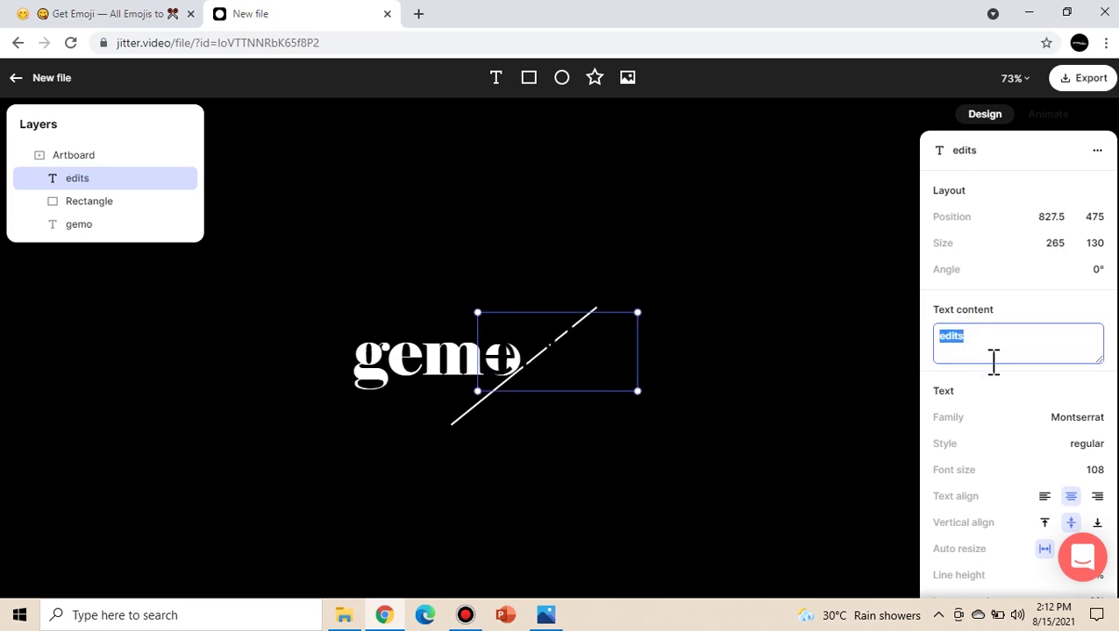
{"action": "left_click", "coordinate": [1096, 418]}
{"action": "left_click", "coordinate": [1027, 125]}
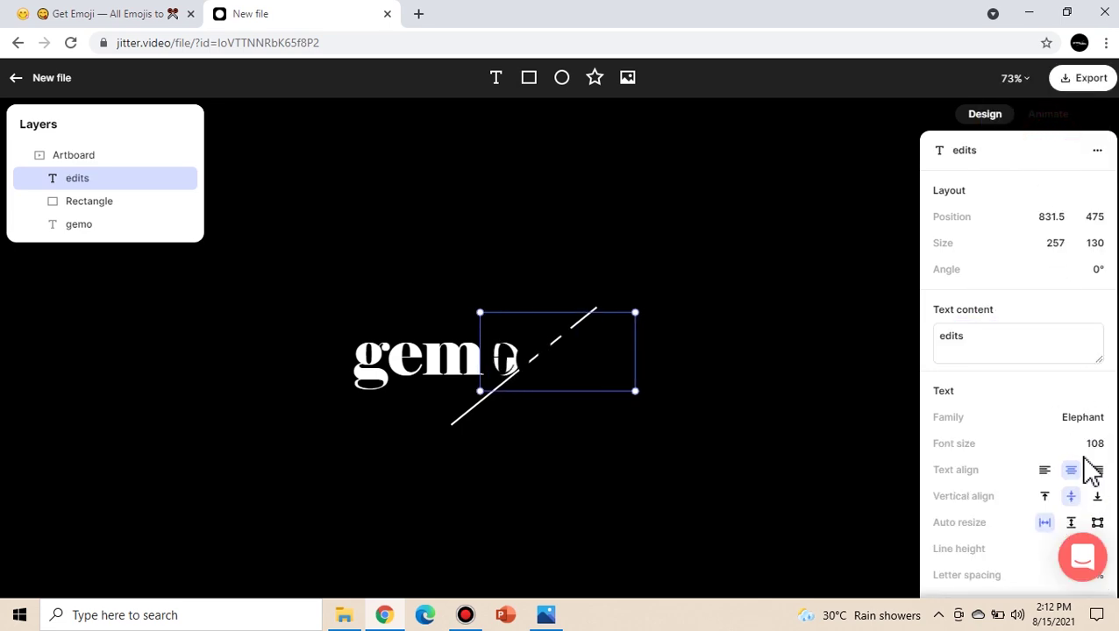
Color the "edits" text #ffffff and move it below the slanted line, just after and slightly lower than "gemo".
{"action": "scroll", "coordinate": [1052, 421], "scroll_direction": "down", "scroll_amount": 3}
{"action": "left_click", "coordinate": [1047, 408]}
{"action": "left_click_drag", "start_coordinate": [908, 230], "coordinate": [833, 197]}
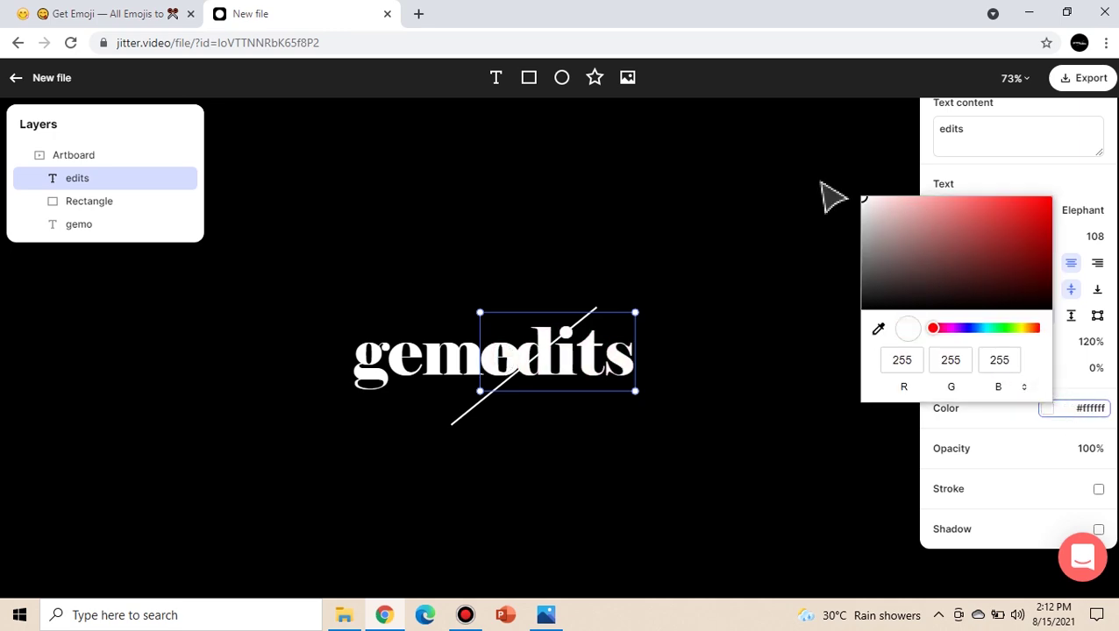
{"action": "left_click_drag", "start_coordinate": [590, 379], "coordinate": [615, 404]}
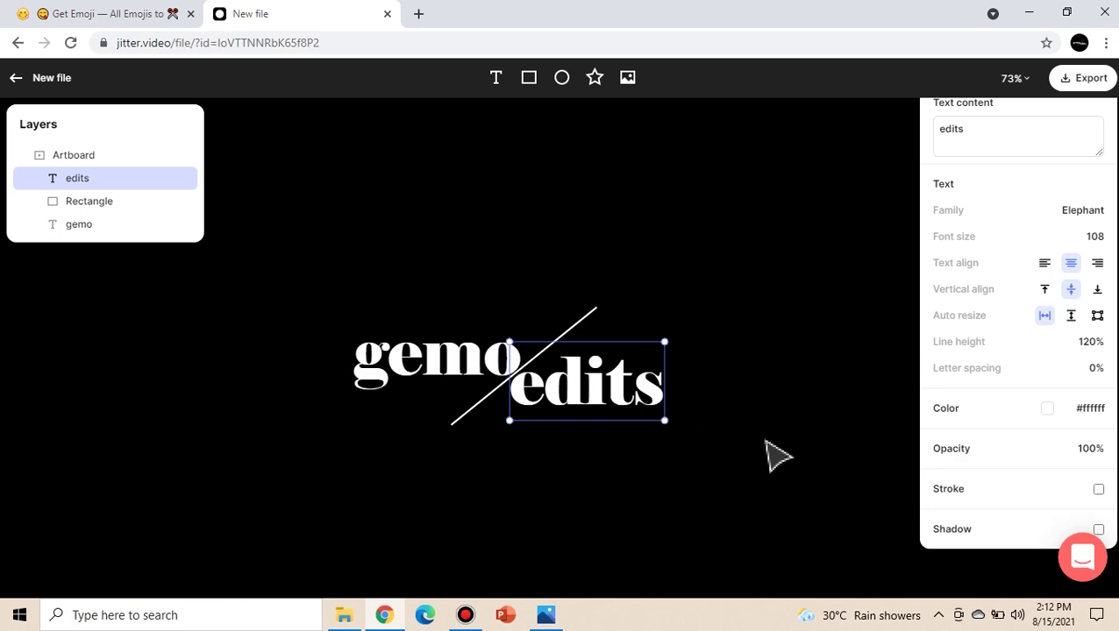
{"action": "left_click", "coordinate": [762, 421]}
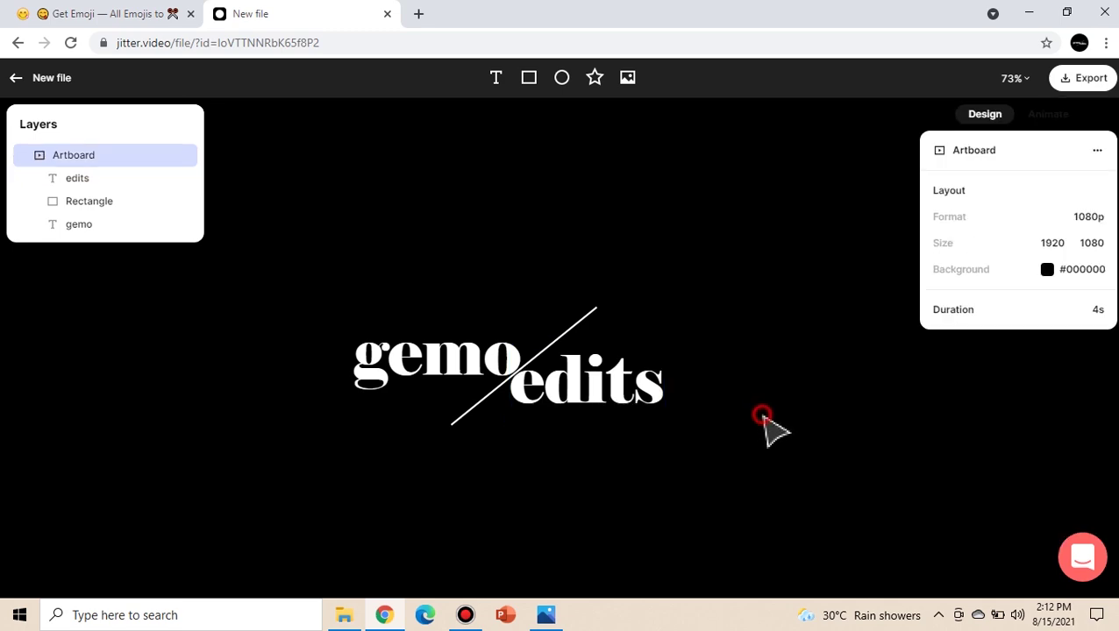
{"action": "left_click", "coordinate": [482, 357]}
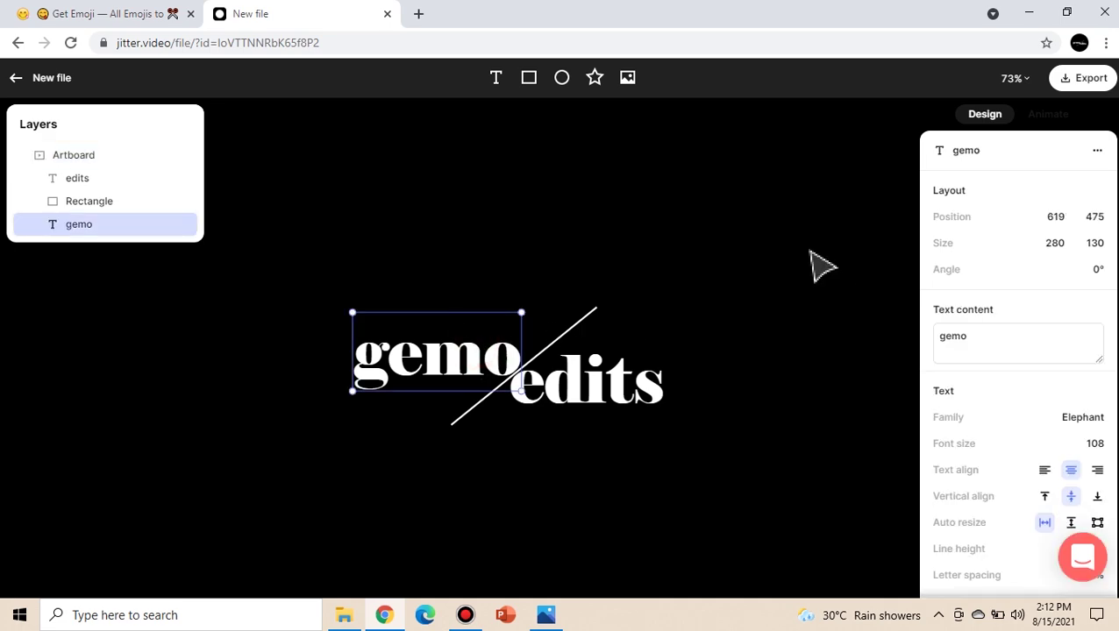
{"action": "left_click", "coordinate": [804, 166]}
Select the gemo, Rectangle and edits layers together and center the whole logo on the artboard.
{"action": "scroll", "coordinate": [803, 189], "scroll_direction": "down", "scroll_amount": 4, "text": "ctrl"}
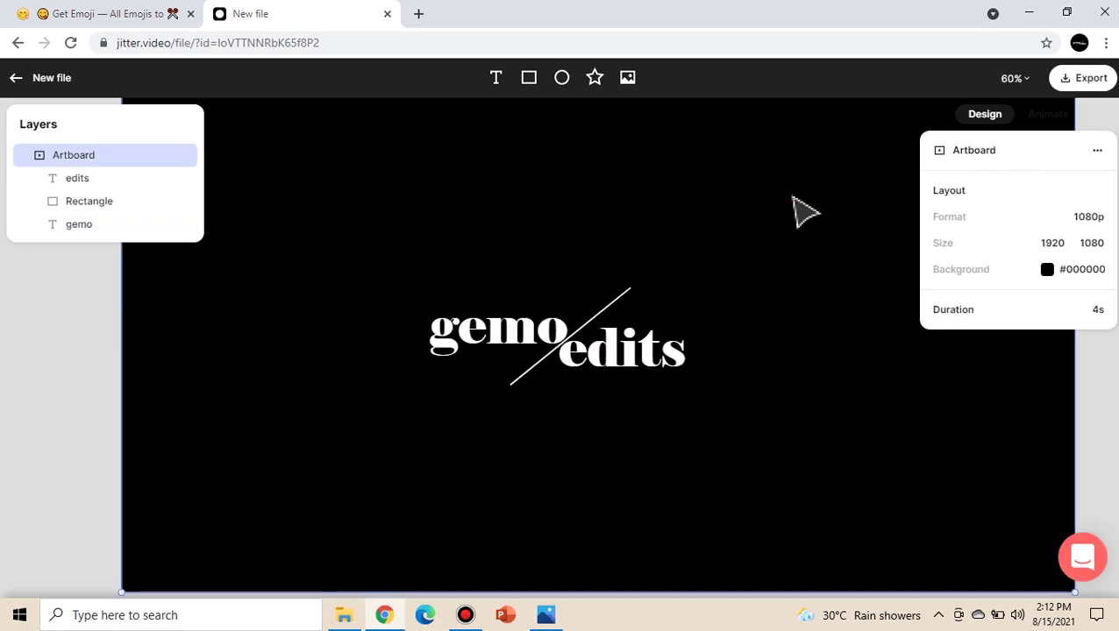
{"action": "scroll", "coordinate": [803, 220], "scroll_direction": "up", "scroll_amount": 3}
{"action": "scroll", "coordinate": [799, 226], "scroll_direction": "down", "scroll_amount": 2}
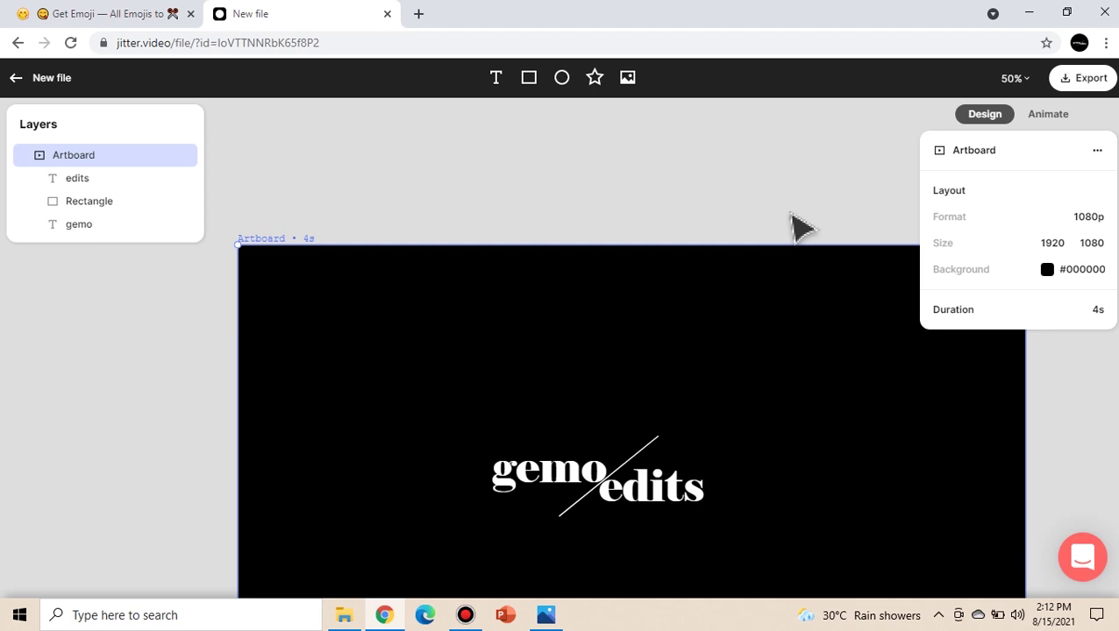
{"action": "scroll", "coordinate": [793, 232], "scroll_direction": "down", "scroll_amount": 2, "text": "ctrl"}
{"action": "scroll", "coordinate": [796, 289], "scroll_direction": "up", "scroll_amount": 4}
{"action": "scroll", "coordinate": [798, 330], "scroll_direction": "down", "scroll_amount": 8}
{"action": "scroll", "coordinate": [802, 338], "scroll_direction": "up", "scroll_amount": 2}
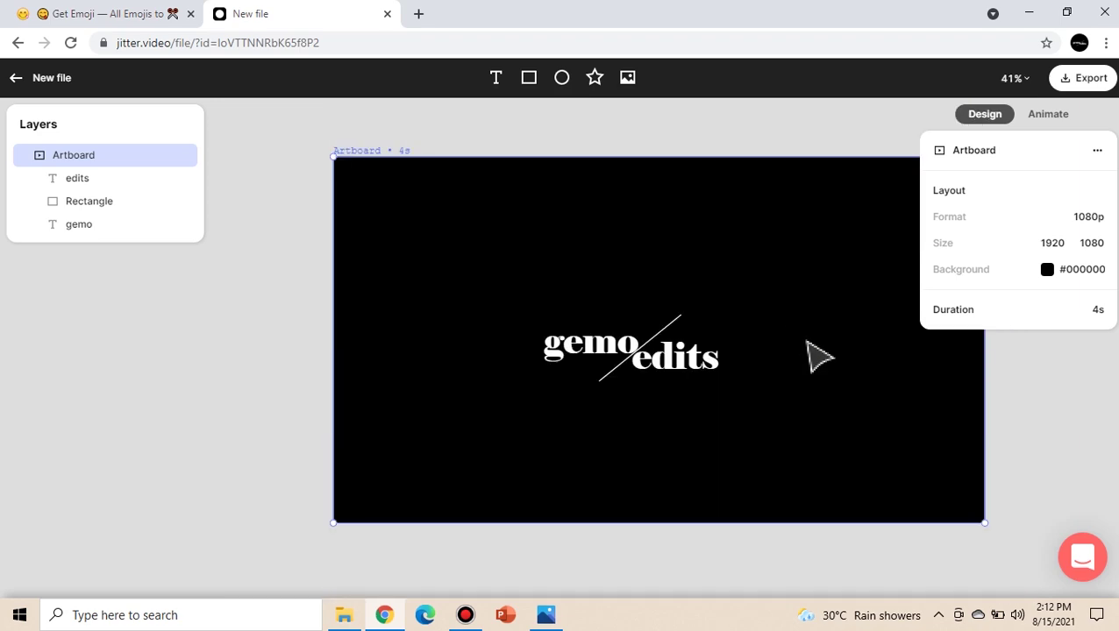
{"action": "left_click", "coordinate": [95, 221]}
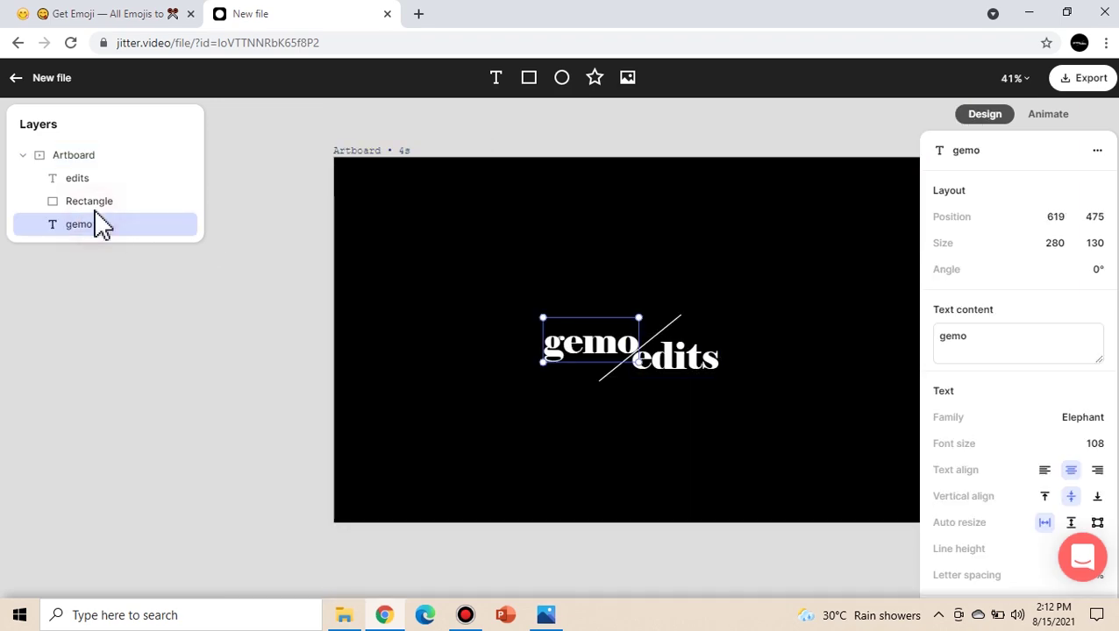
{"action": "left_click", "coordinate": [95, 200], "text": "shift"}
{"action": "left_click", "coordinate": [88, 178], "text": "shift"}
{"action": "left_click_drag", "start_coordinate": [656, 358], "coordinate": [686, 363]}
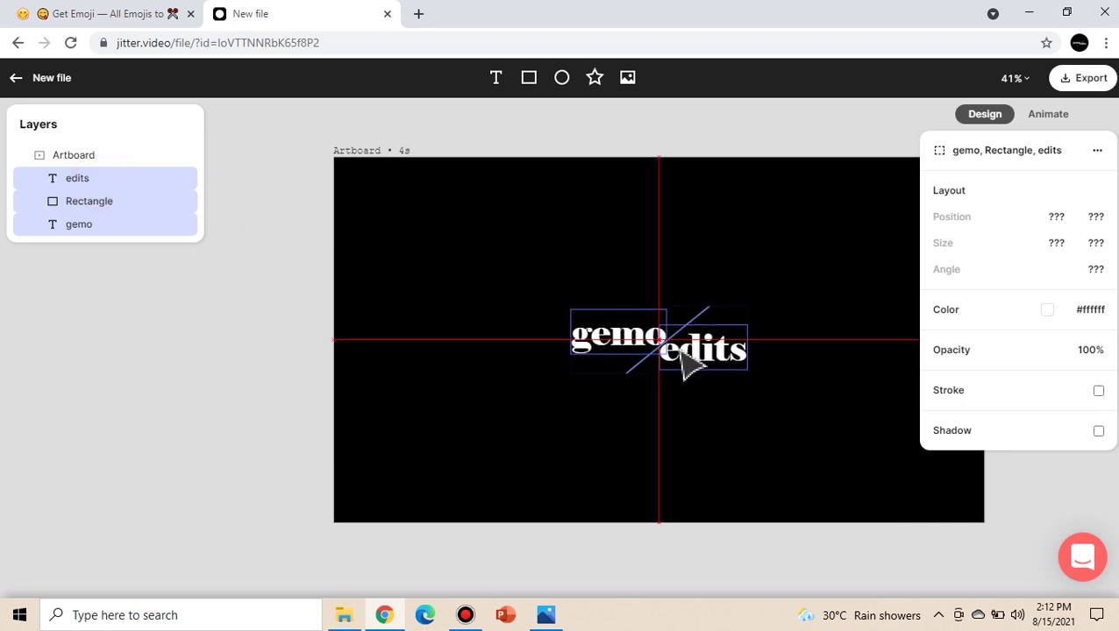
{"action": "left_click", "coordinate": [798, 254]}
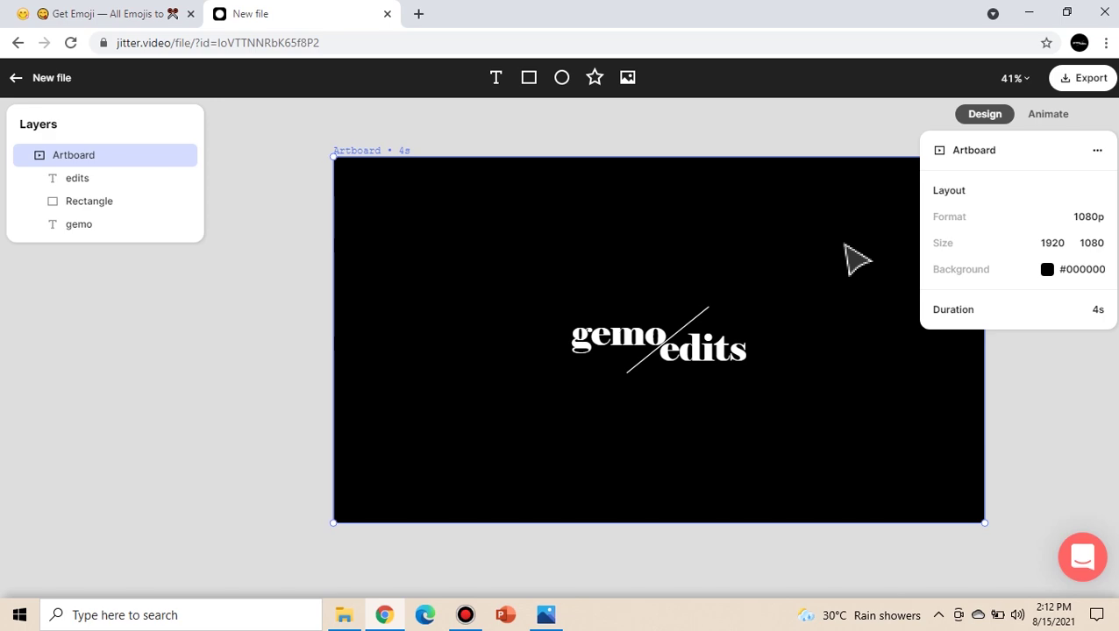
Switch to animating and add a Slide in ← animation to the "gemo" text.
{"action": "left_click", "coordinate": [1047, 115]}
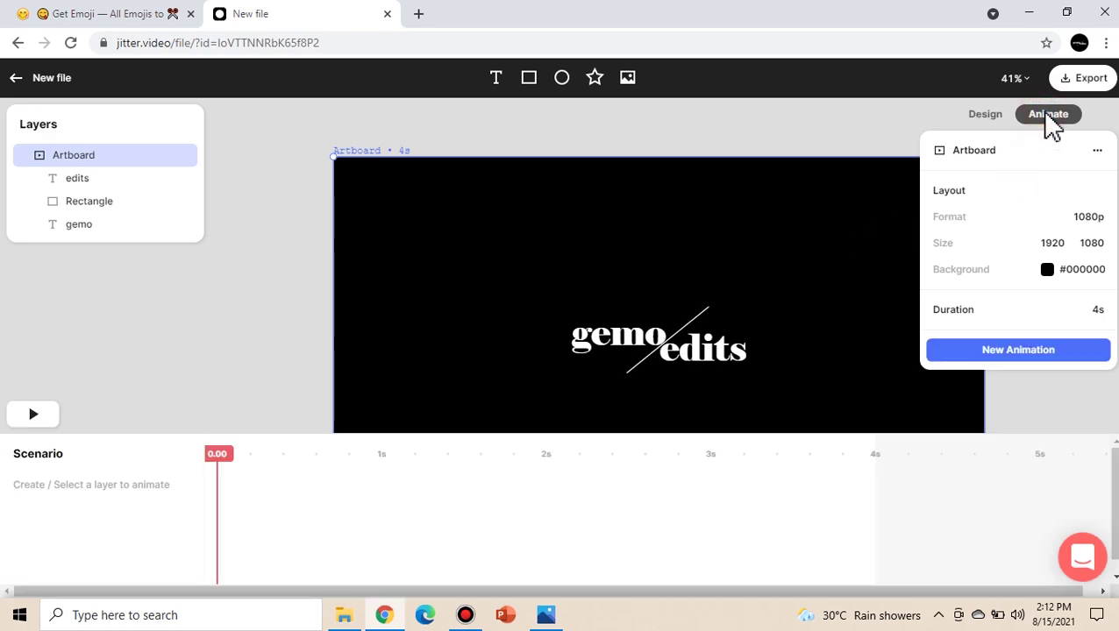
{"action": "left_click", "coordinate": [627, 337]}
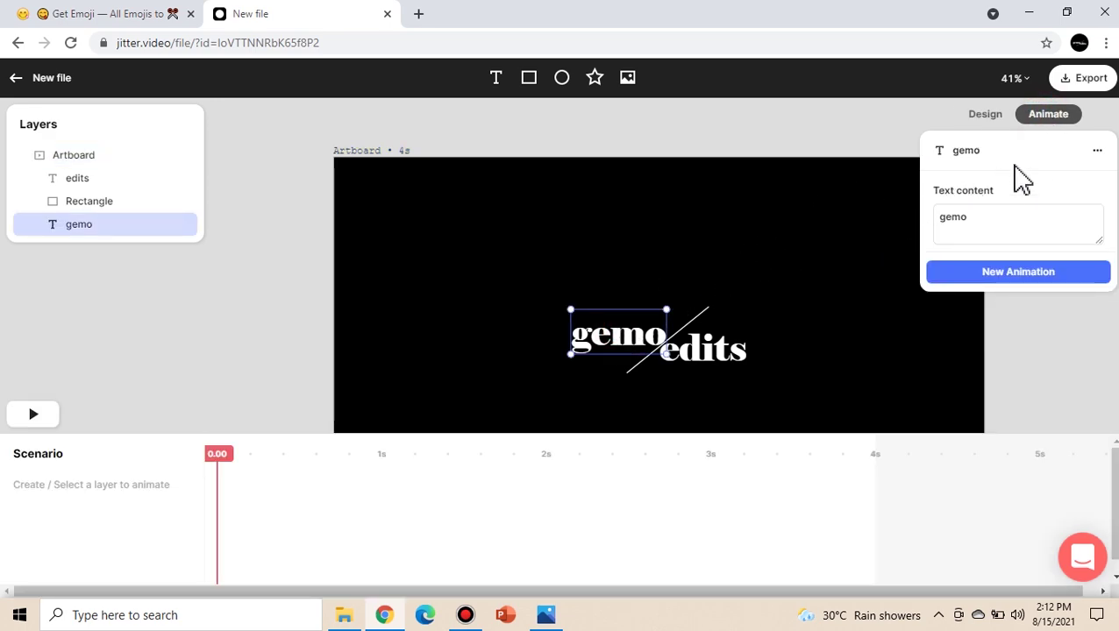
{"action": "left_click", "coordinate": [1039, 268]}
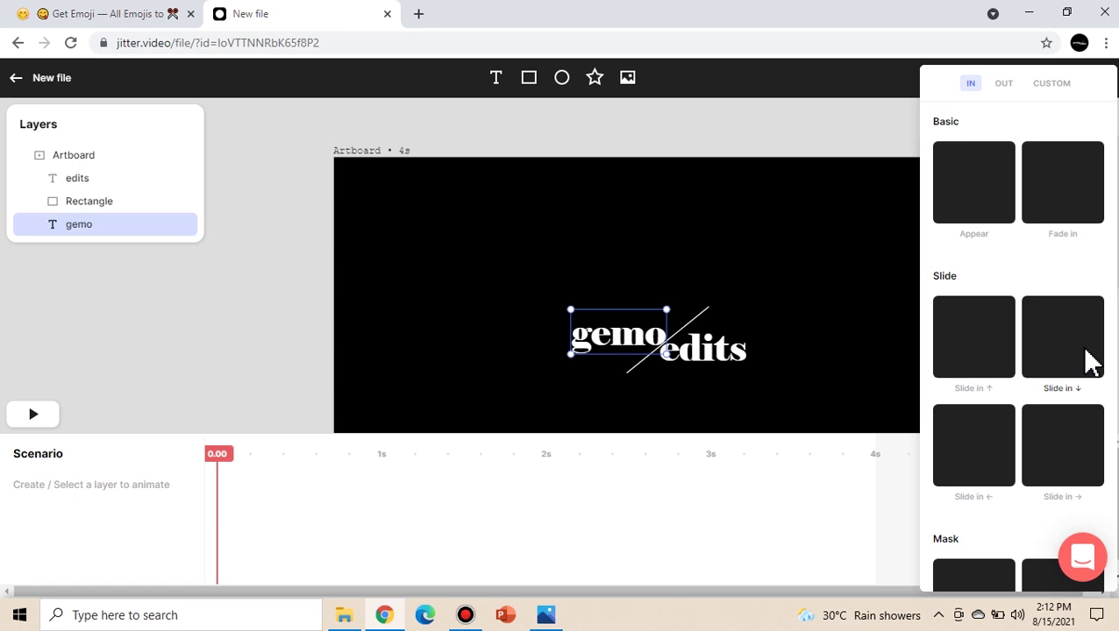
{"action": "left_click", "coordinate": [992, 464]}
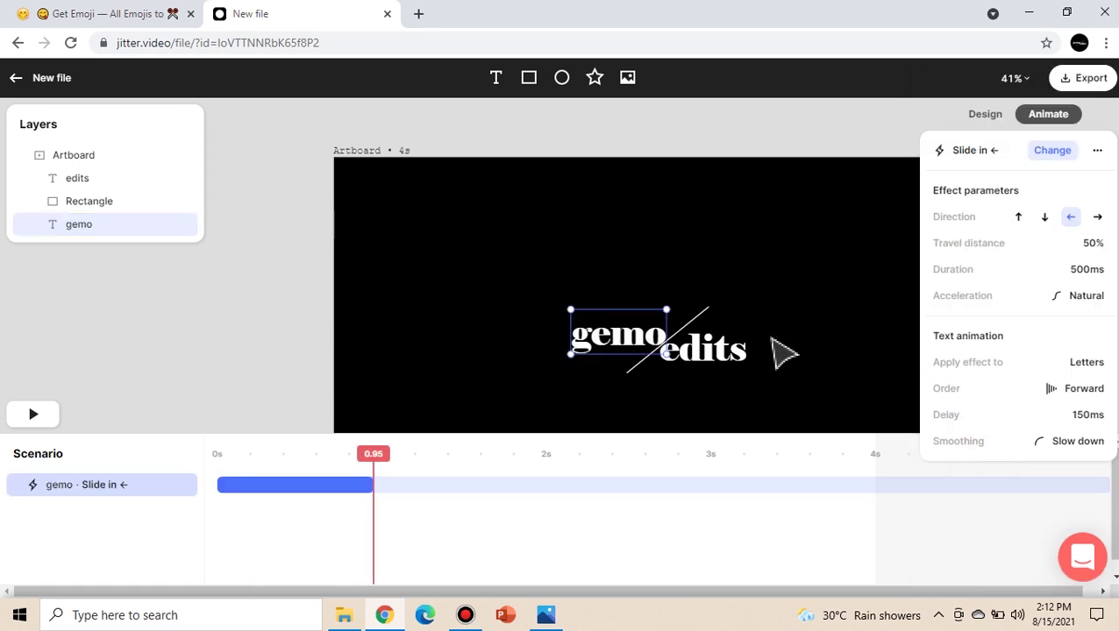
Add a Slide in → animation to the "edits" text.
{"action": "left_click", "coordinate": [738, 353]}
{"action": "left_click", "coordinate": [1006, 274]}
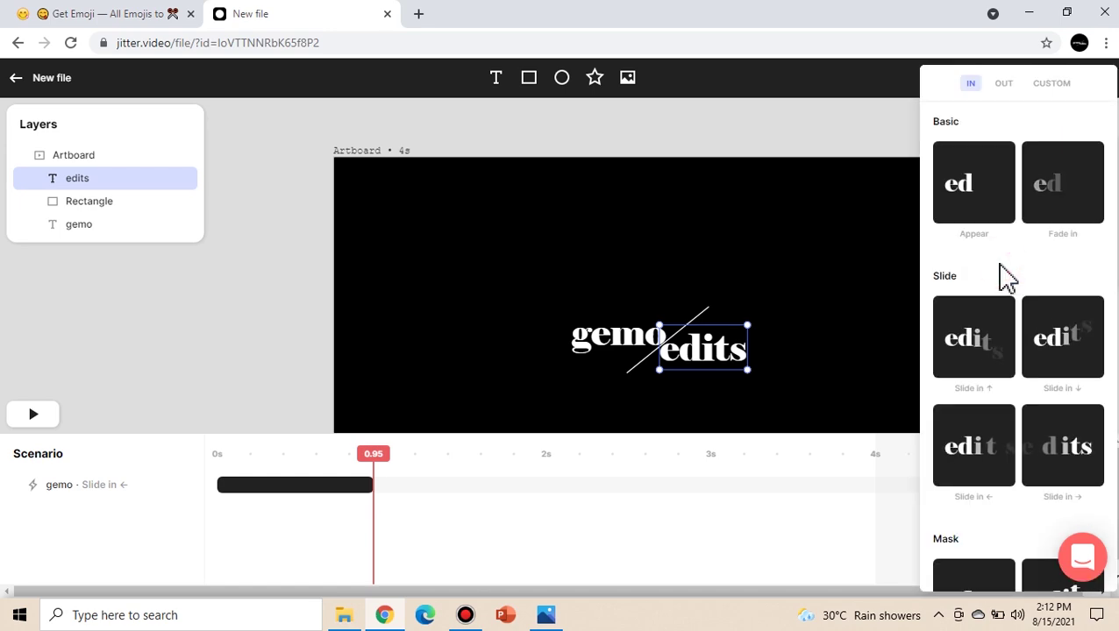
{"action": "left_click", "coordinate": [1069, 455]}
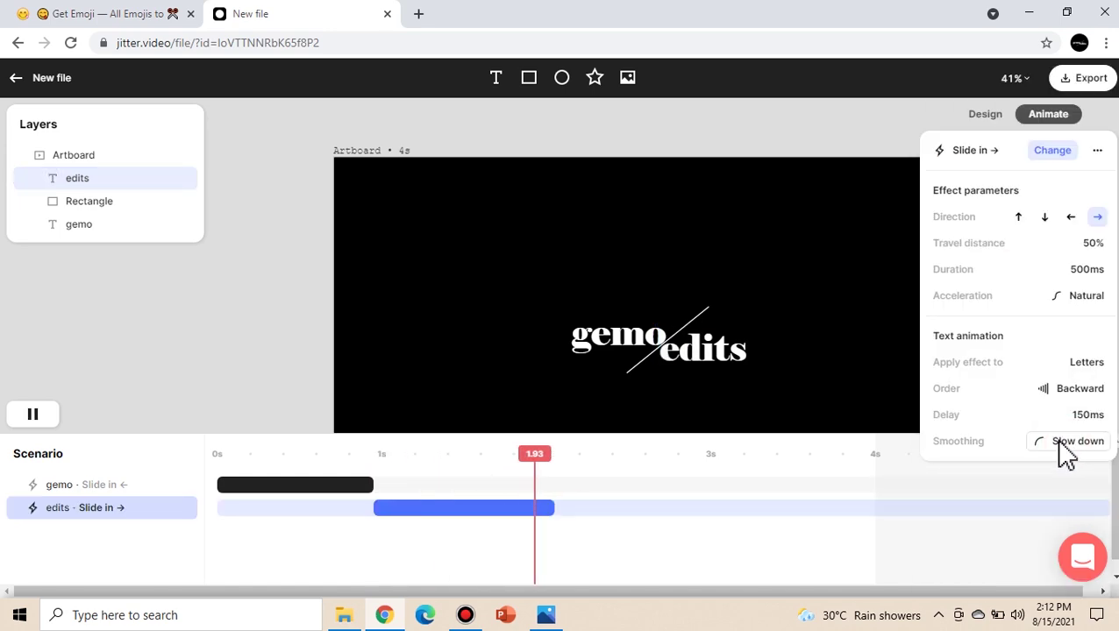
Add a Grow in animation to the slanted Rectangle line.
{"action": "left_click", "coordinate": [702, 315]}
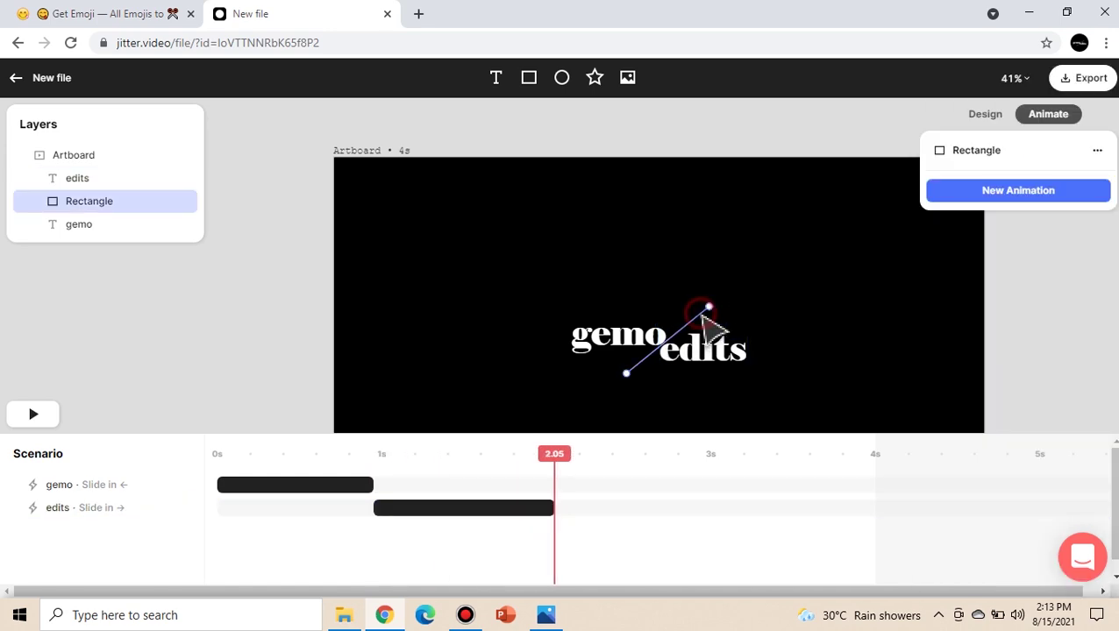
{"action": "left_click", "coordinate": [1013, 190]}
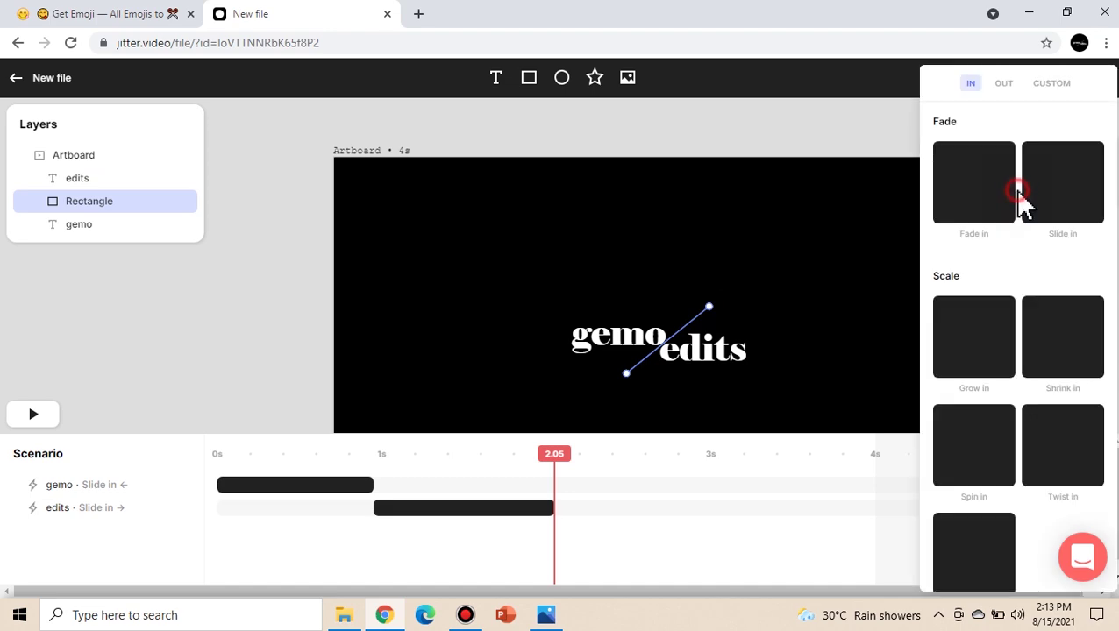
{"action": "left_click", "coordinate": [994, 342]}
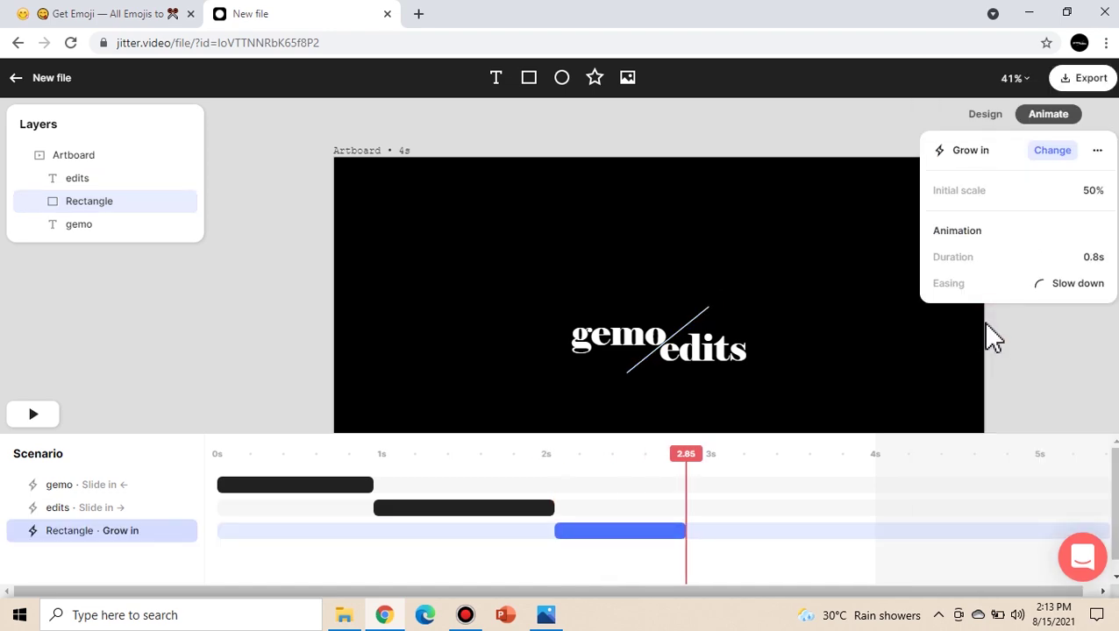
{"action": "left_click", "coordinate": [1092, 258]}
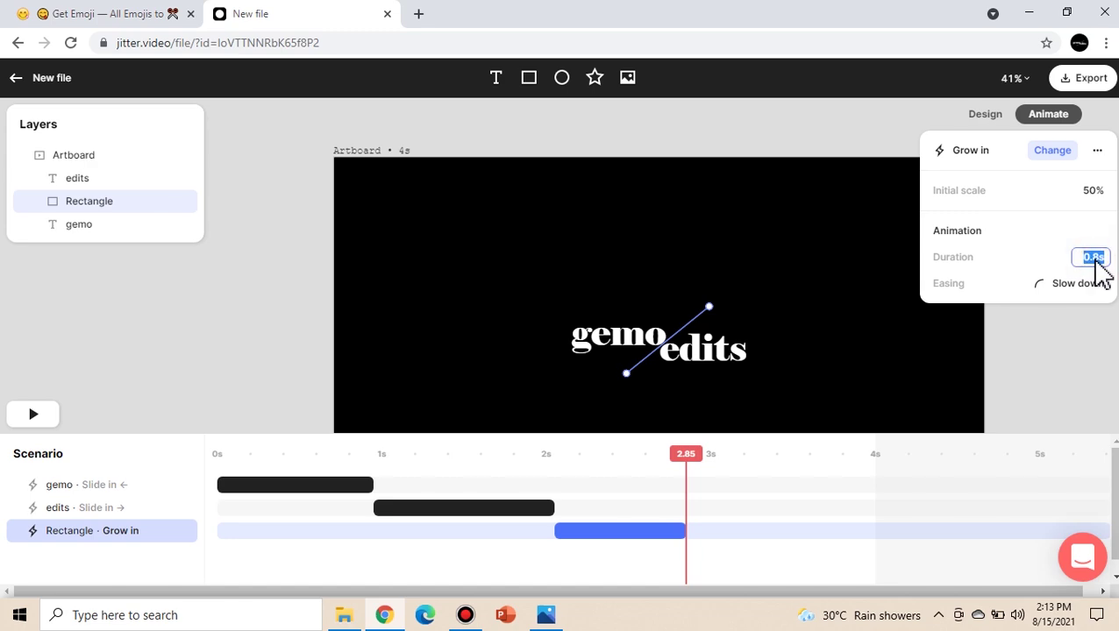
Move the edits and Rectangle animations so both start at 0 s, and preview the result from the beginning.
{"action": "left_click_drag", "start_coordinate": [454, 509], "coordinate": [293, 506]}
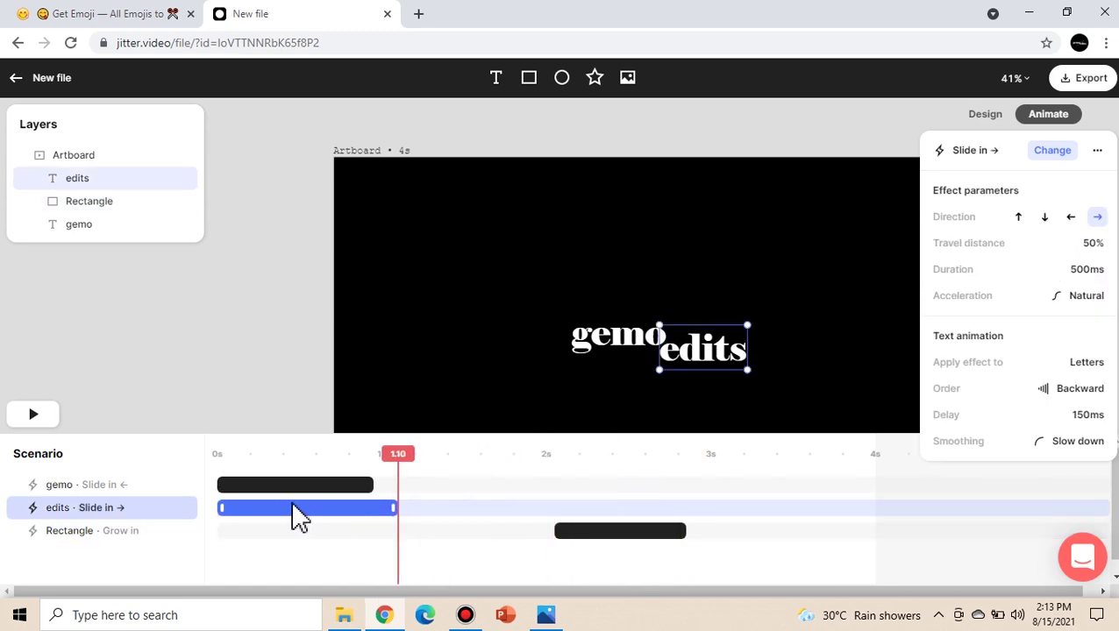
{"action": "left_click_drag", "start_coordinate": [598, 532], "coordinate": [245, 518]}
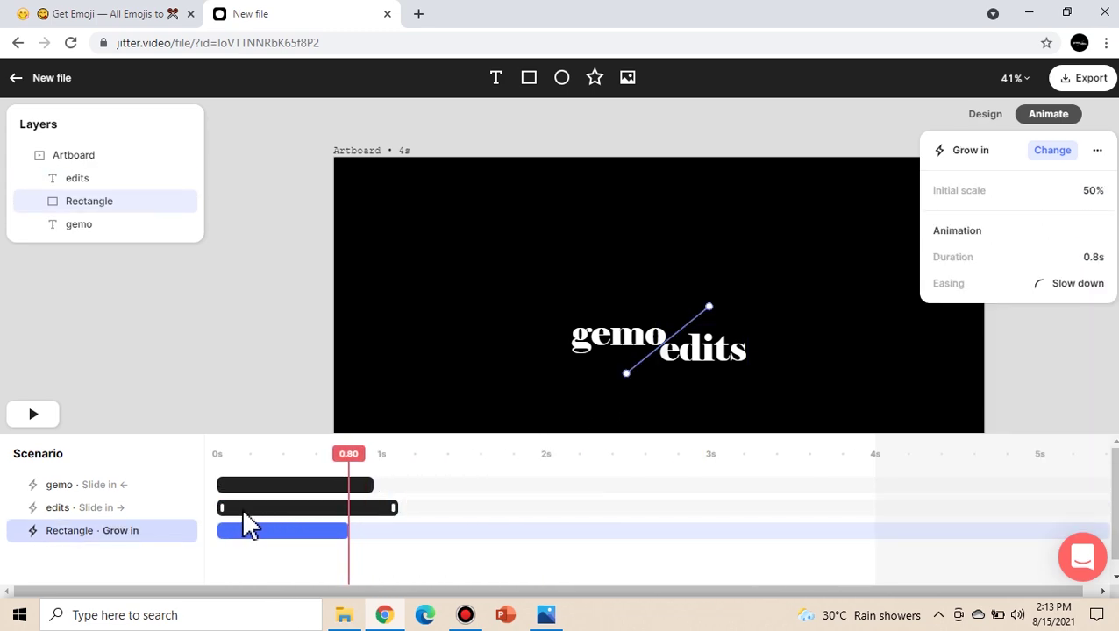
{"action": "left_click_drag", "start_coordinate": [351, 457], "coordinate": [50, 457]}
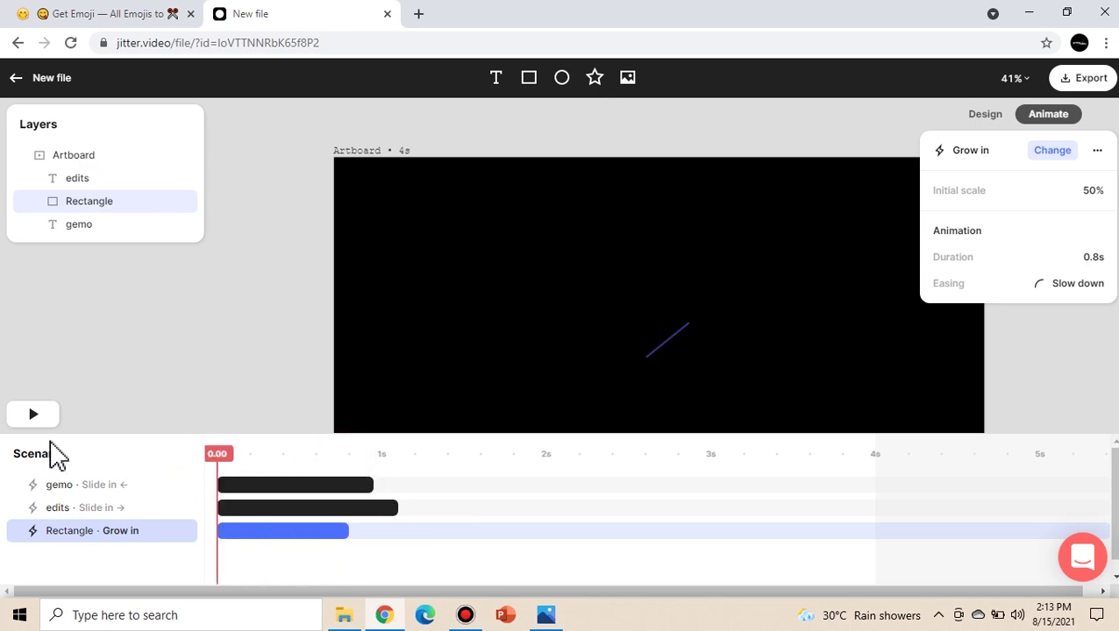
{"action": "left_click", "coordinate": [34, 415]}
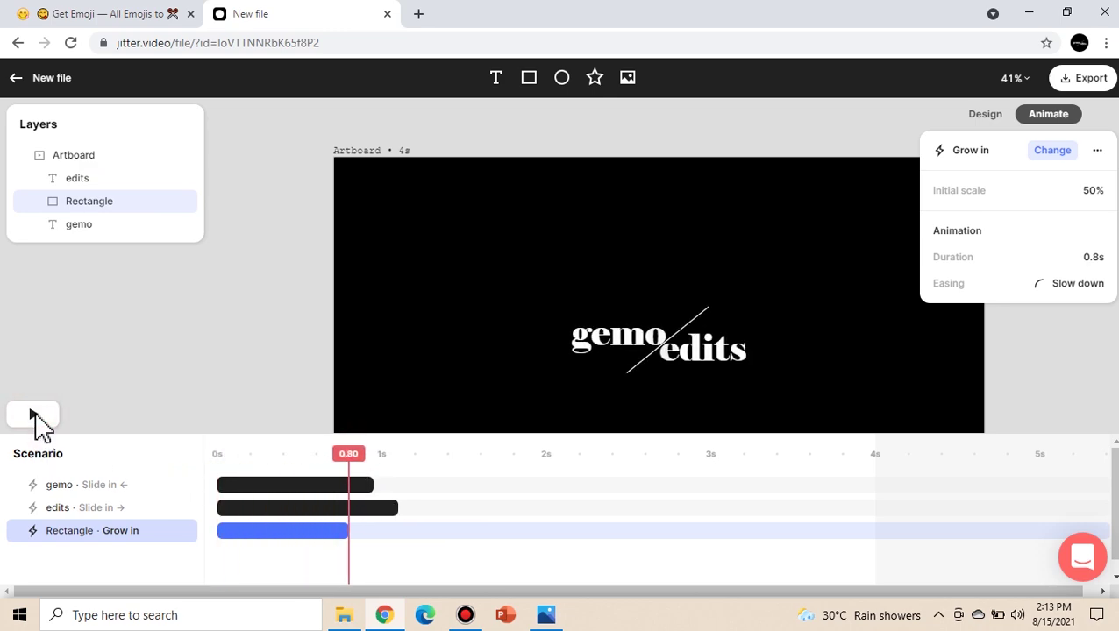
{"action": "left_click", "coordinate": [33, 415]}
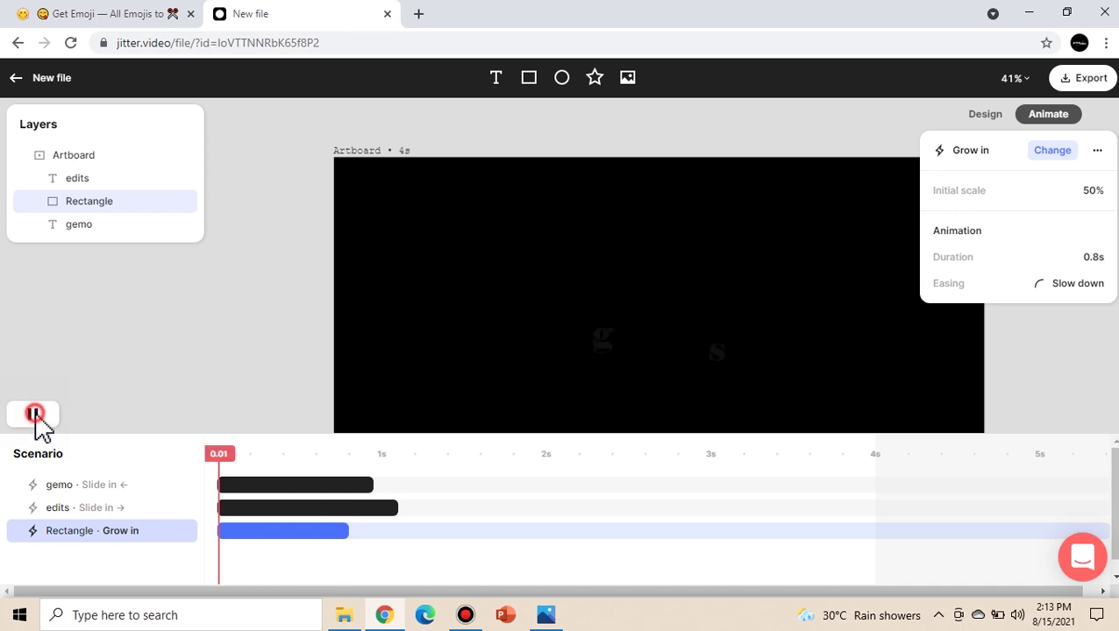
Extend the gemo and edits animations to about 1.15 s, shorten the Rectangle's Grow in to about 0.35 s, and preview.
{"action": "left_click_drag", "start_coordinate": [369, 485], "coordinate": [402, 509]}
{"action": "left_click", "coordinate": [399, 509]}
{"action": "left_click_drag", "start_coordinate": [346, 531], "coordinate": [273, 531]}
{"action": "left_click", "coordinate": [320, 540]}
{"action": "left_click_drag", "start_coordinate": [326, 475], "coordinate": [185, 474]}
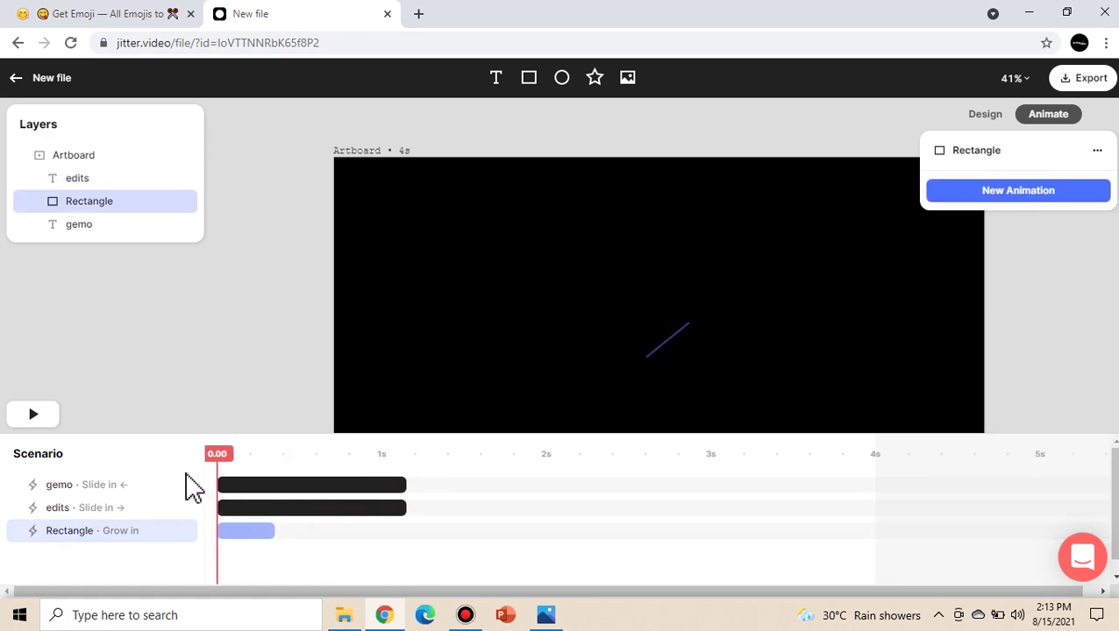
{"action": "left_click", "coordinate": [49, 419]}
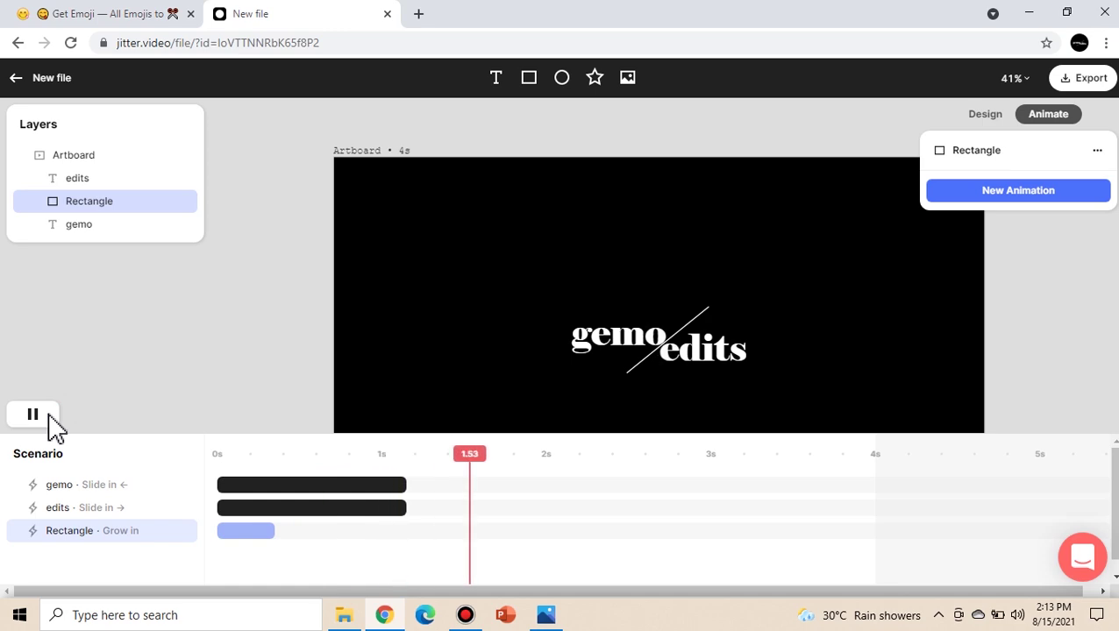
Lengthen the Rectangle's Grow in animation to 1.14 s and replay the timeline.
{"action": "left_click_drag", "start_coordinate": [275, 531], "coordinate": [403, 557]}
{"action": "left_click_drag", "start_coordinate": [405, 481], "coordinate": [8, 387]}
{"action": "left_click", "coordinate": [49, 415]}
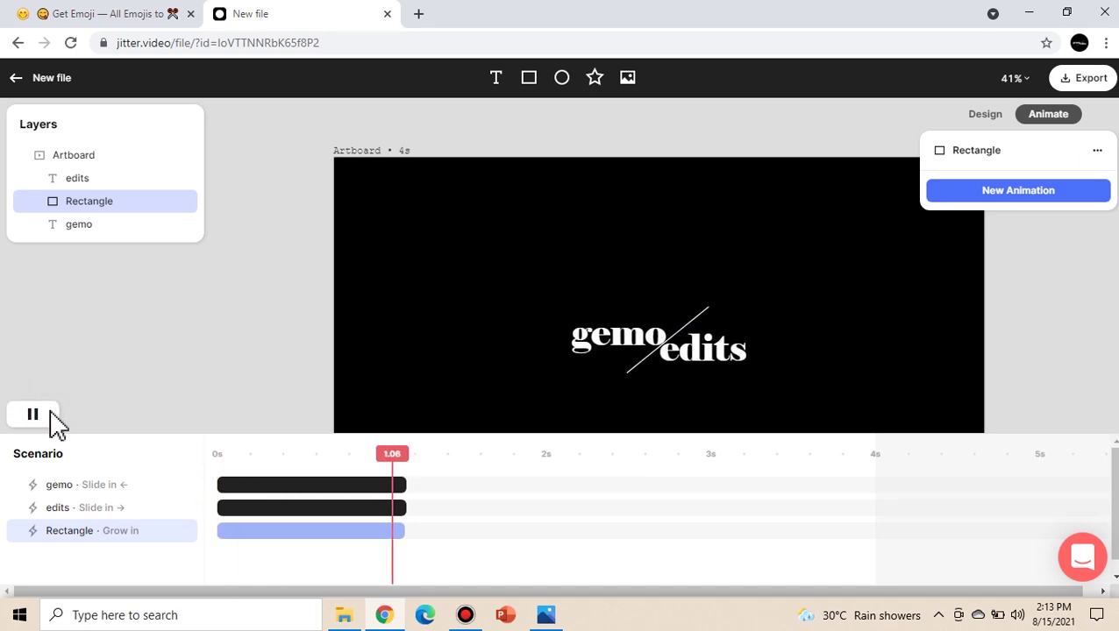
Change the "gemo" animation to Slide in ↑.
{"action": "left_click", "coordinate": [277, 487]}
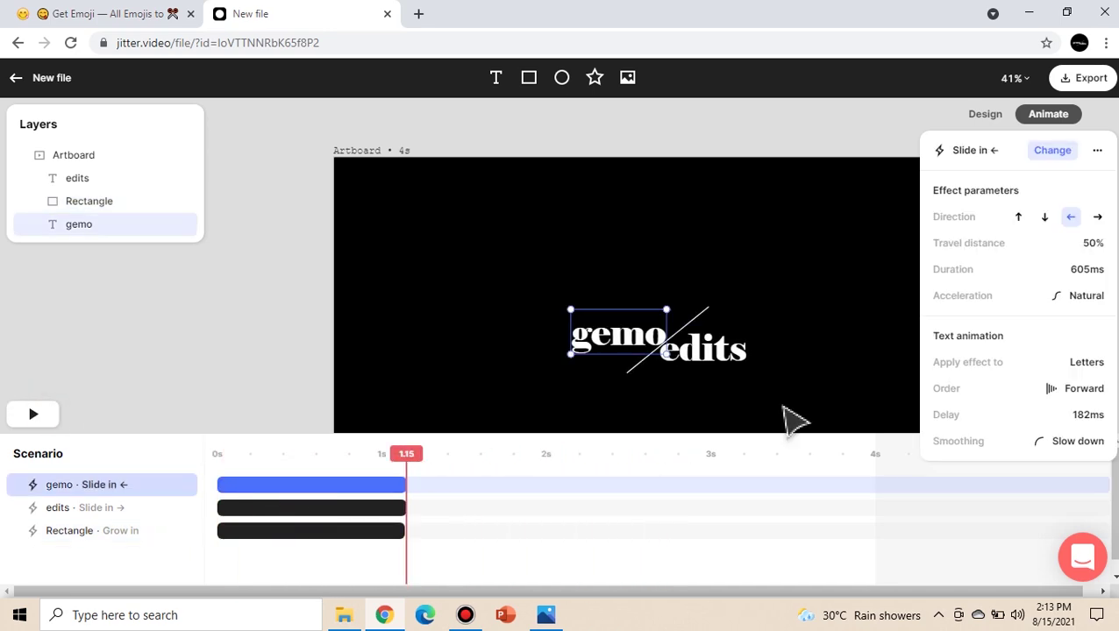
{"action": "left_click", "coordinate": [1052, 150]}
{"action": "left_click", "coordinate": [1001, 305]}
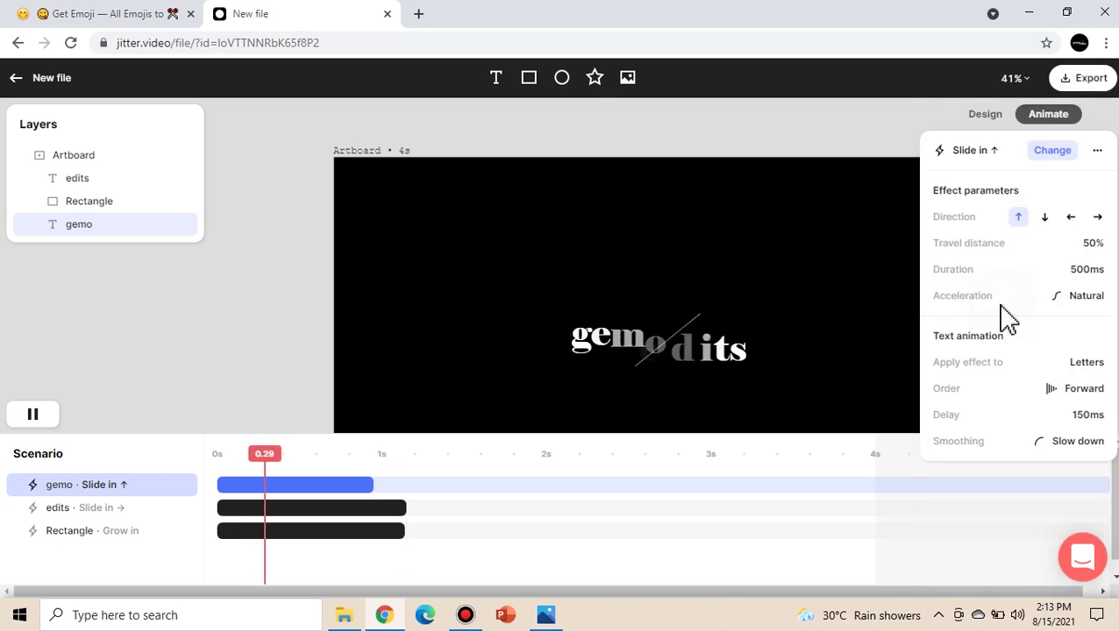
Change the "edits" animation to Slide in ↓ and replay the timeline from the start.
{"action": "left_click", "coordinate": [727, 352]}
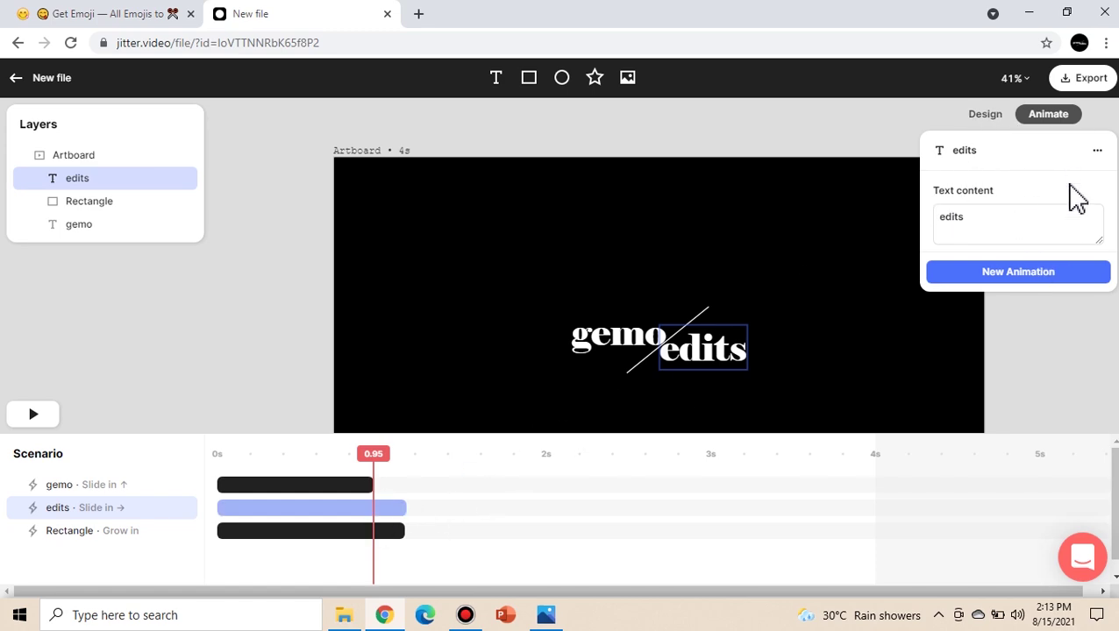
{"action": "left_click", "coordinate": [360, 529]}
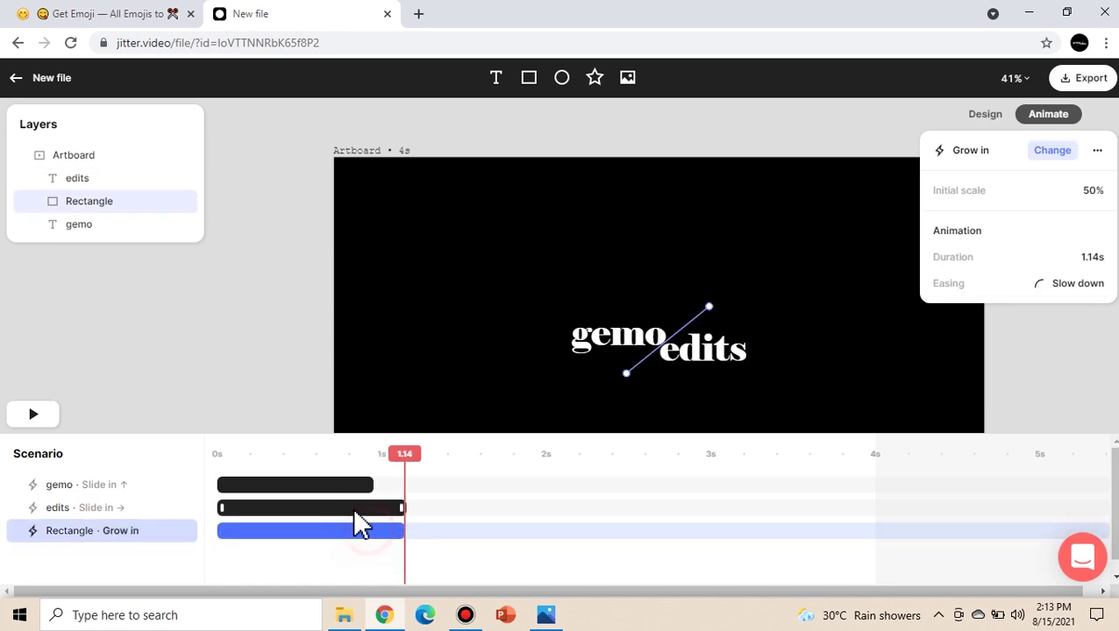
{"action": "left_click", "coordinate": [360, 510]}
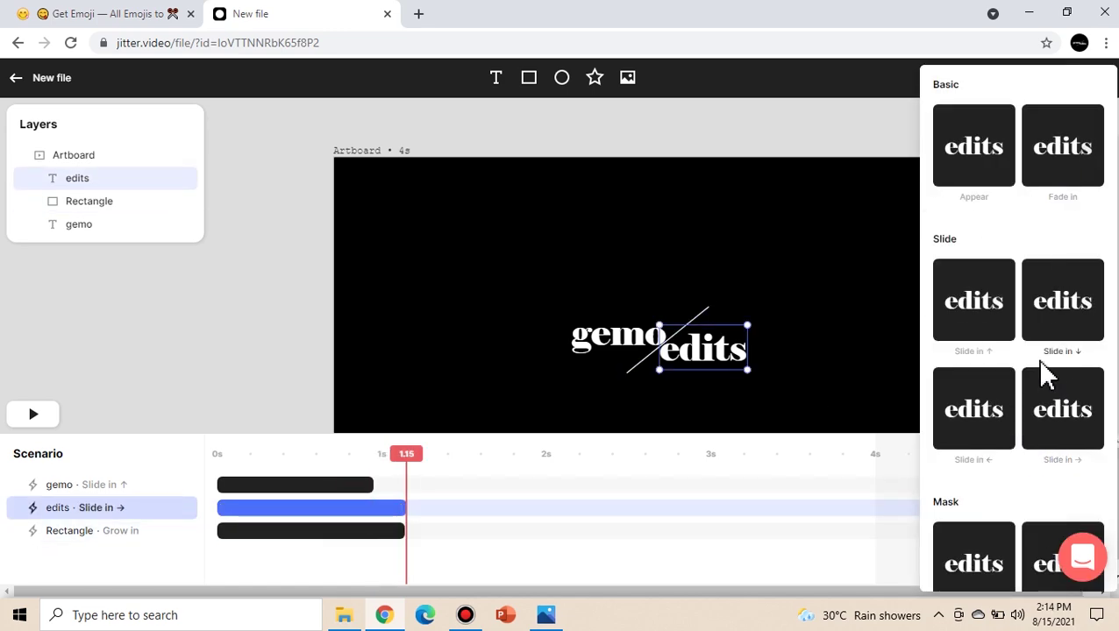
{"action": "left_click", "coordinate": [1079, 312]}
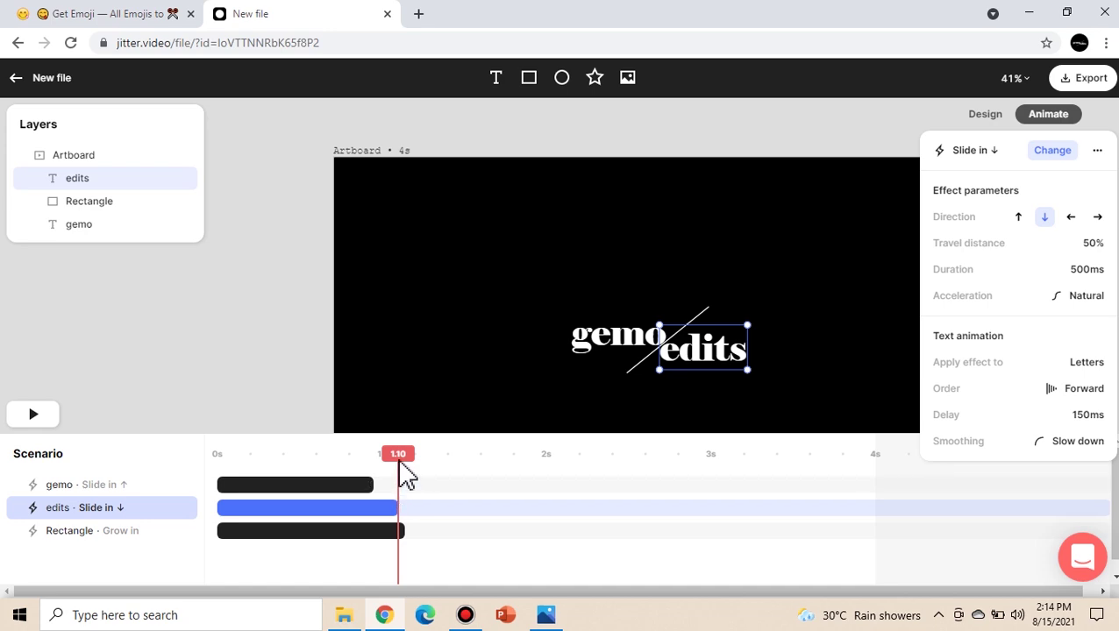
{"action": "left_click_drag", "start_coordinate": [405, 475], "coordinate": [150, 491]}
{"action": "left_click", "coordinate": [43, 417]}
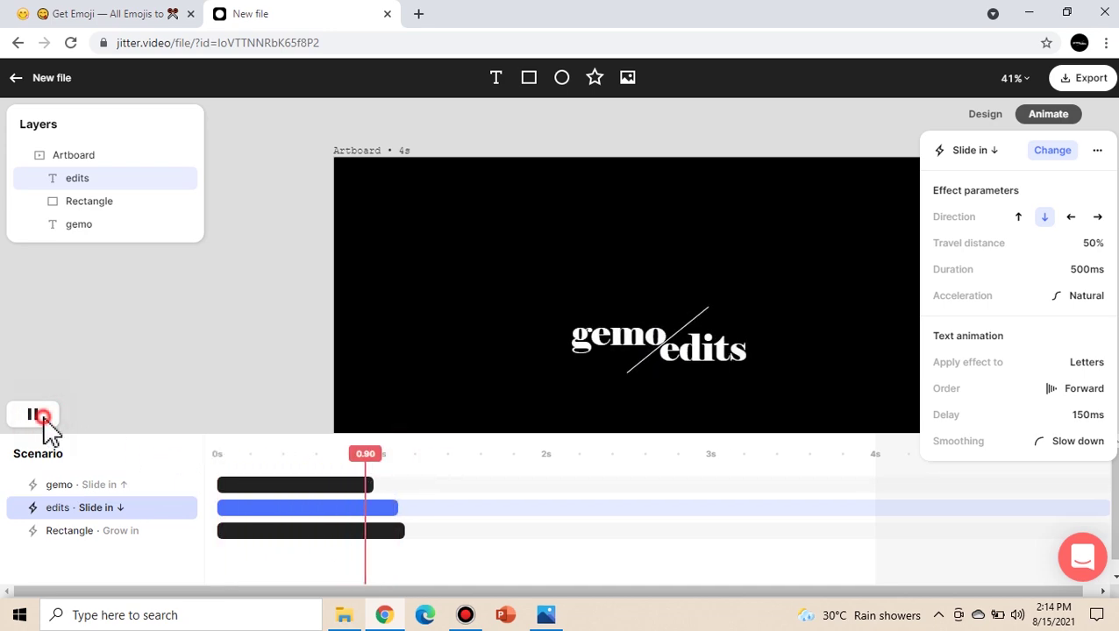
Shorten the "edits" Slide in ↓ animation to end at 0.95 s, and replay the timeline from the start.
{"action": "left_click", "coordinate": [379, 543]}
{"action": "left_click_drag", "start_coordinate": [397, 513], "coordinate": [378, 509]}
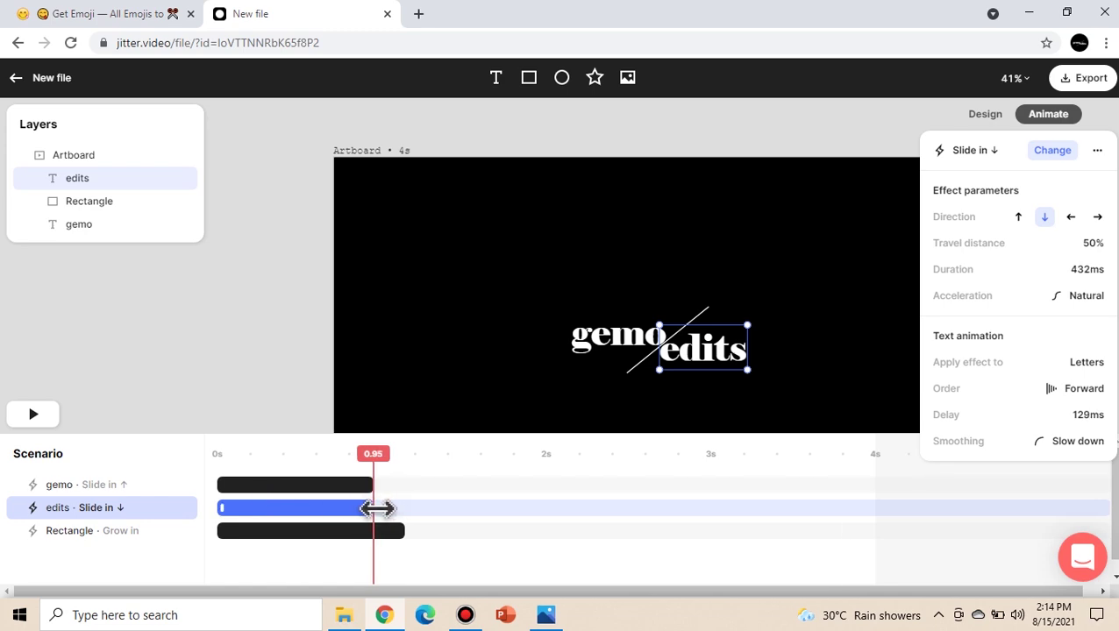
{"action": "left_click", "coordinate": [351, 474]}
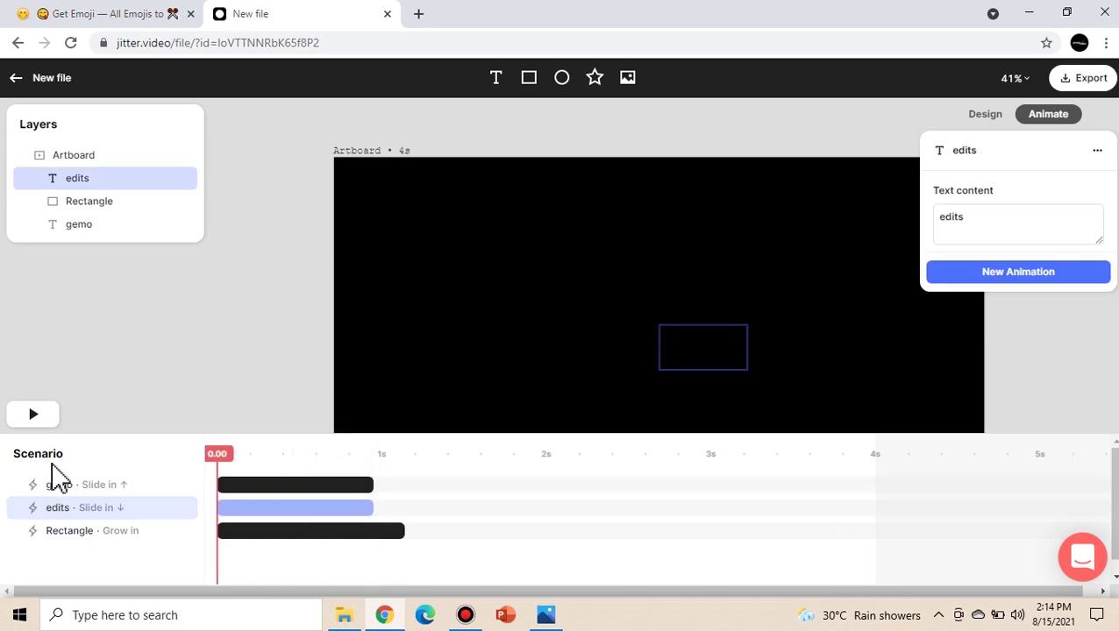
{"action": "left_click", "coordinate": [29, 412]}
{"action": "left_click", "coordinate": [31, 413]}
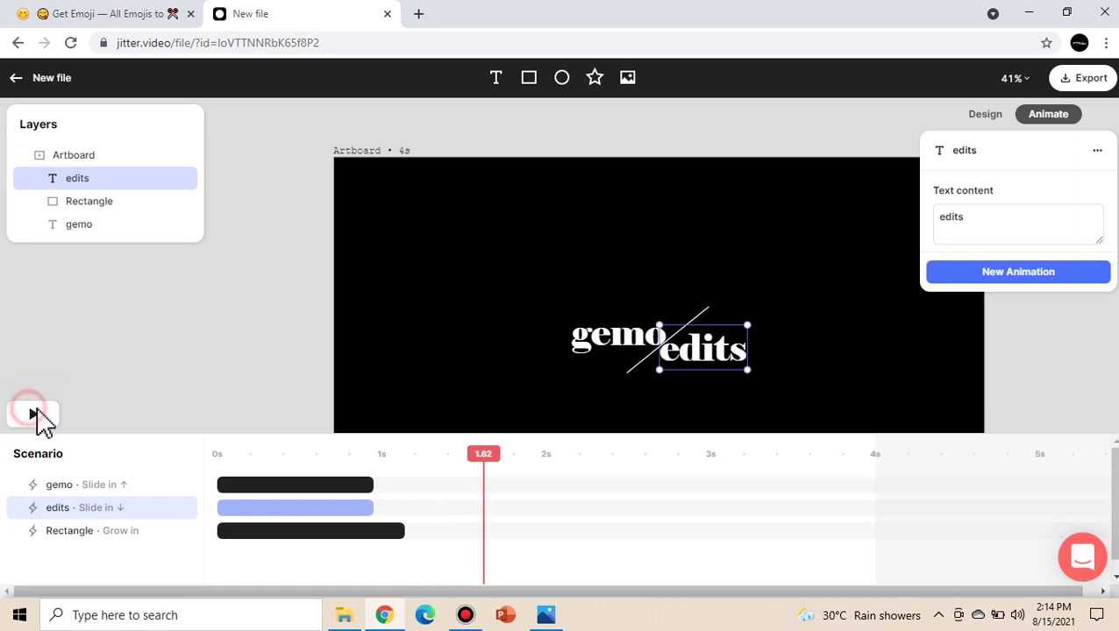
Shorten the Rectangle's Grow in animation to about 0.96 s and preview it from the start.
{"action": "left_click_drag", "start_coordinate": [408, 536], "coordinate": [375, 533]}
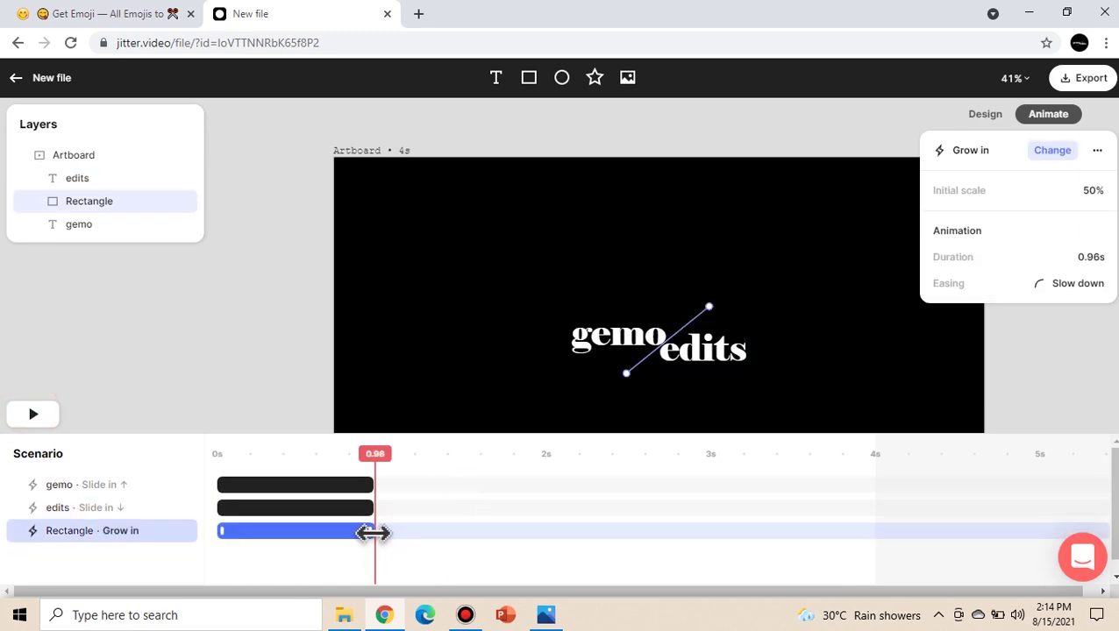
{"action": "left_click", "coordinate": [286, 454]}
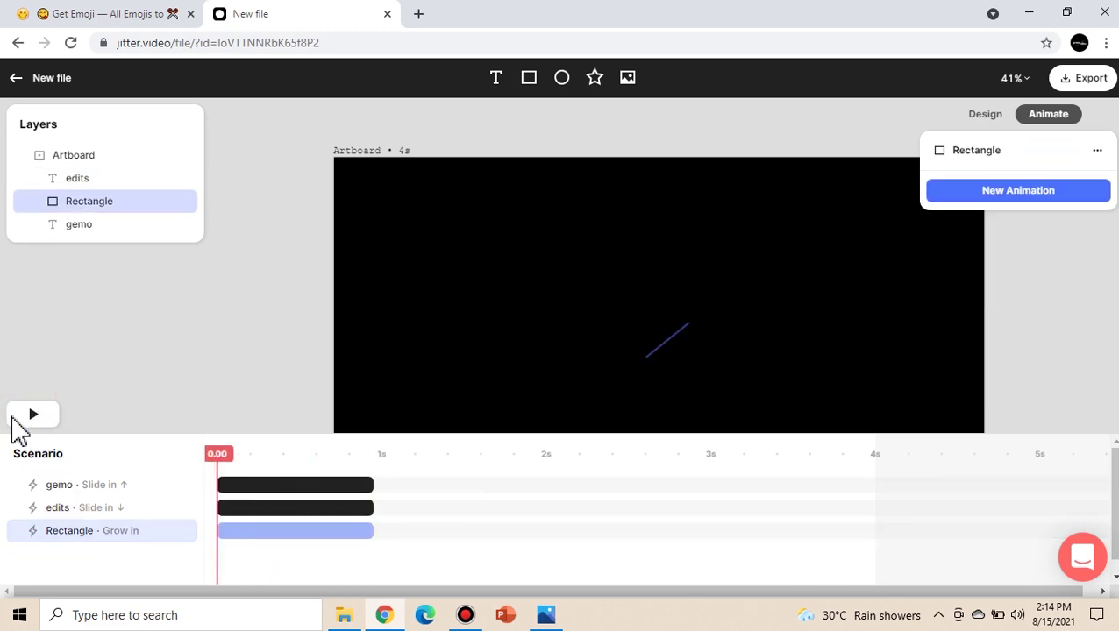
{"action": "left_click", "coordinate": [23, 417]}
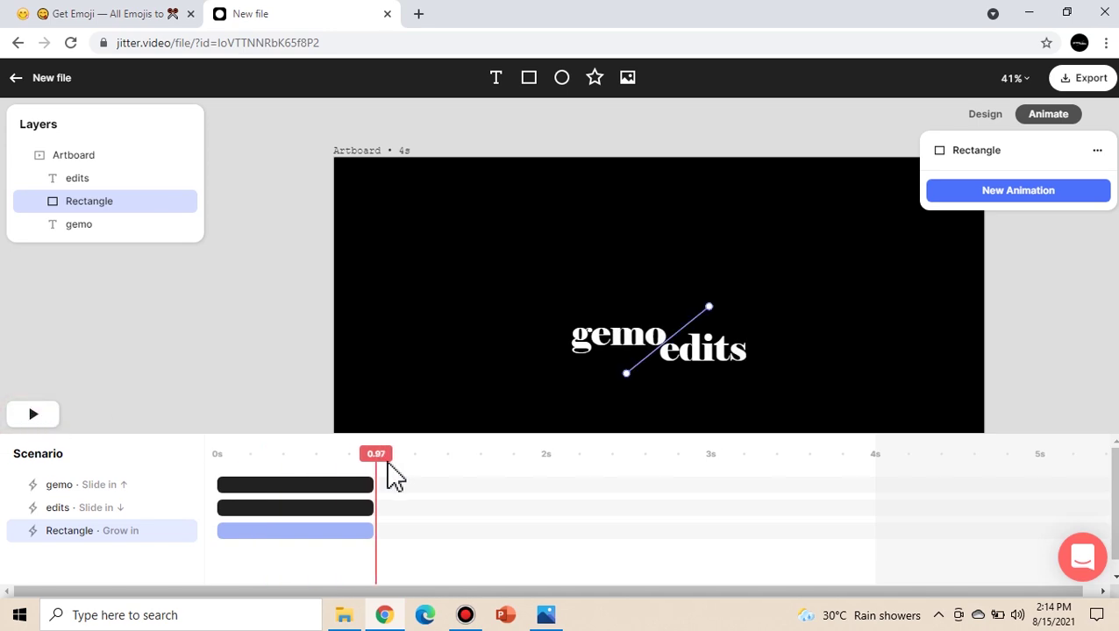
Add a Slide out ↑ animation to the "gemo" text, starting at 1.17 s.
{"action": "left_click_drag", "start_coordinate": [382, 460], "coordinate": [412, 465]}
{"action": "left_click", "coordinate": [86, 235]}
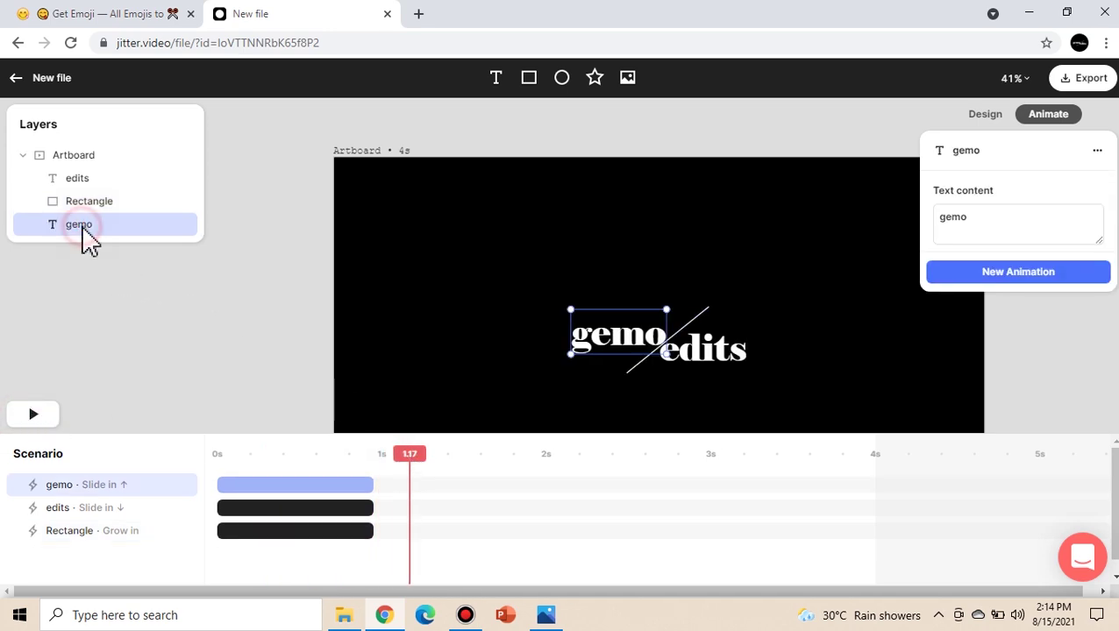
{"action": "left_click", "coordinate": [1015, 272]}
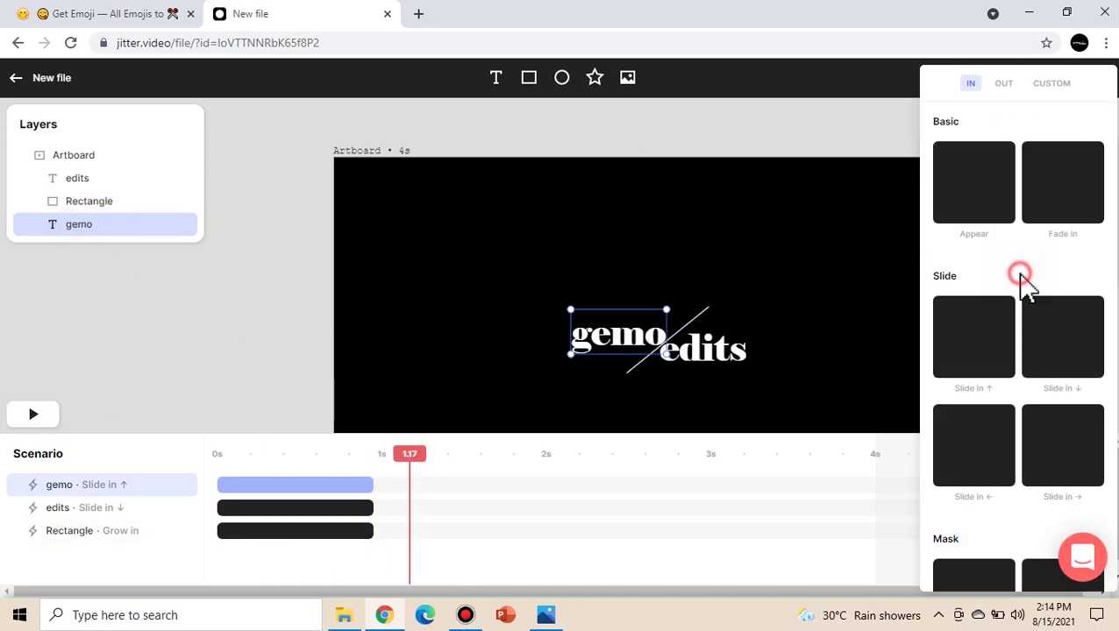
{"action": "left_click", "coordinate": [1010, 85]}
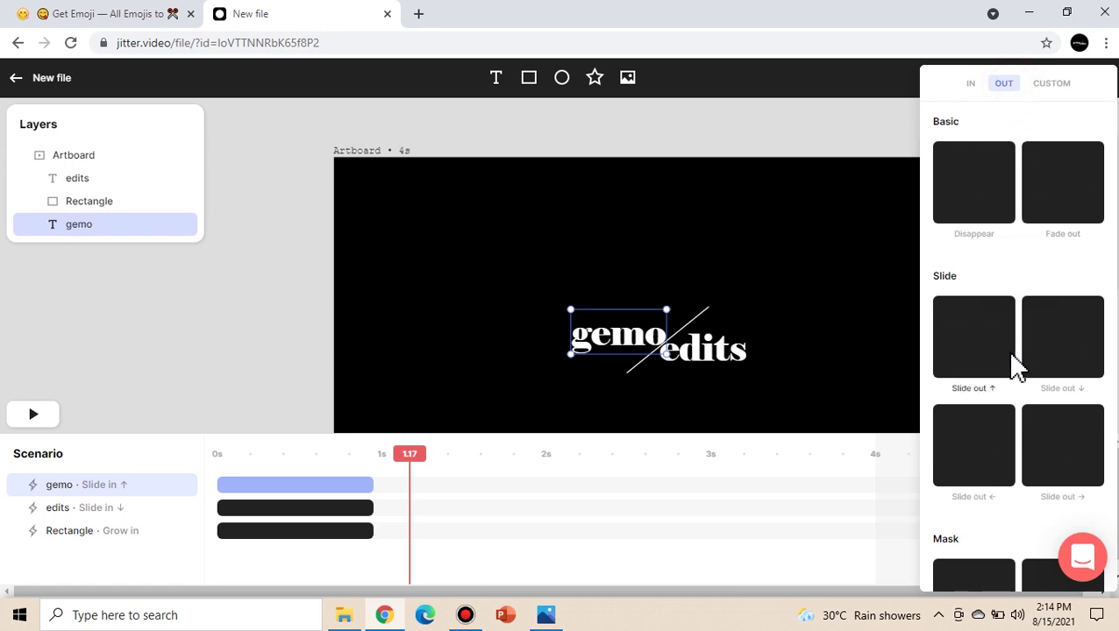
{"action": "left_click", "coordinate": [981, 342]}
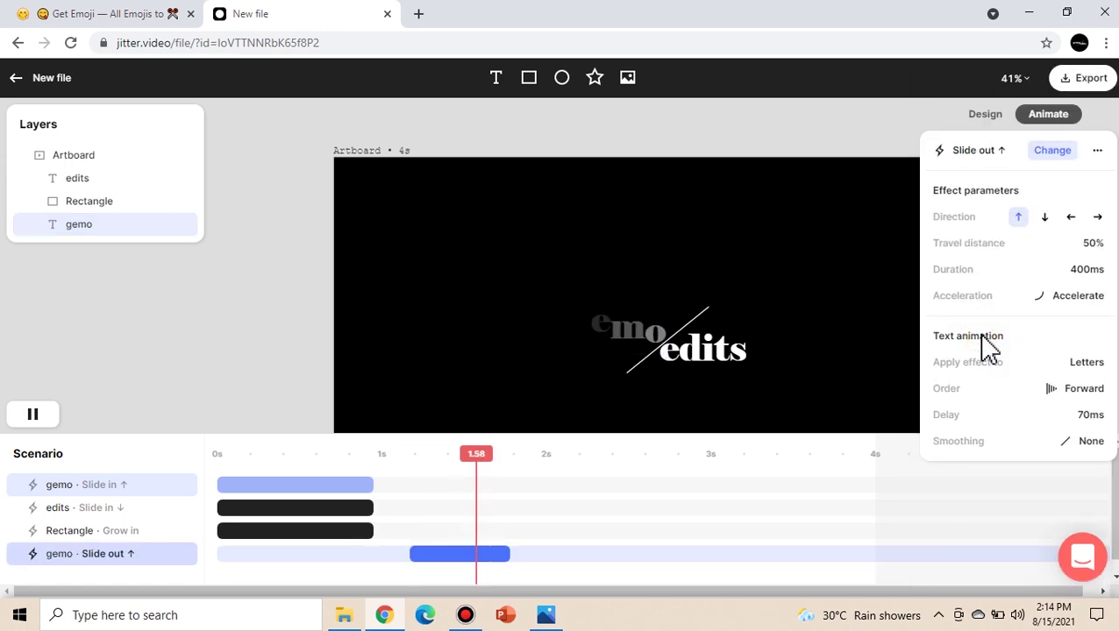
Add a Slide out ↓ animation to the "edits" text, starting at 1.78 s.
{"action": "left_click", "coordinate": [99, 182]}
{"action": "left_click", "coordinate": [1044, 281]}
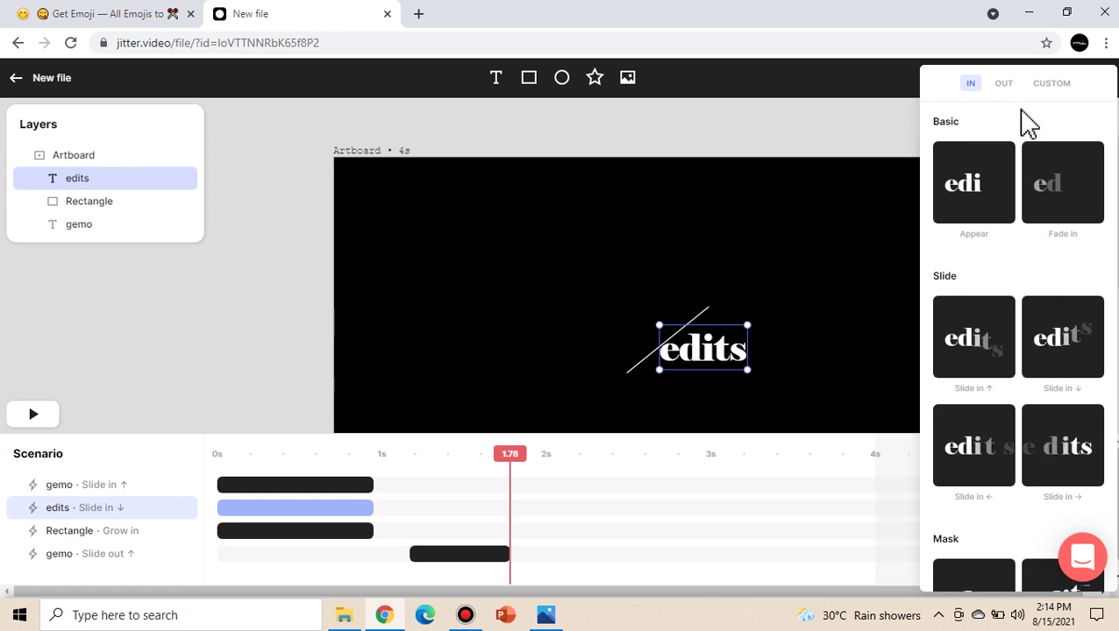
{"action": "left_click", "coordinate": [1004, 84]}
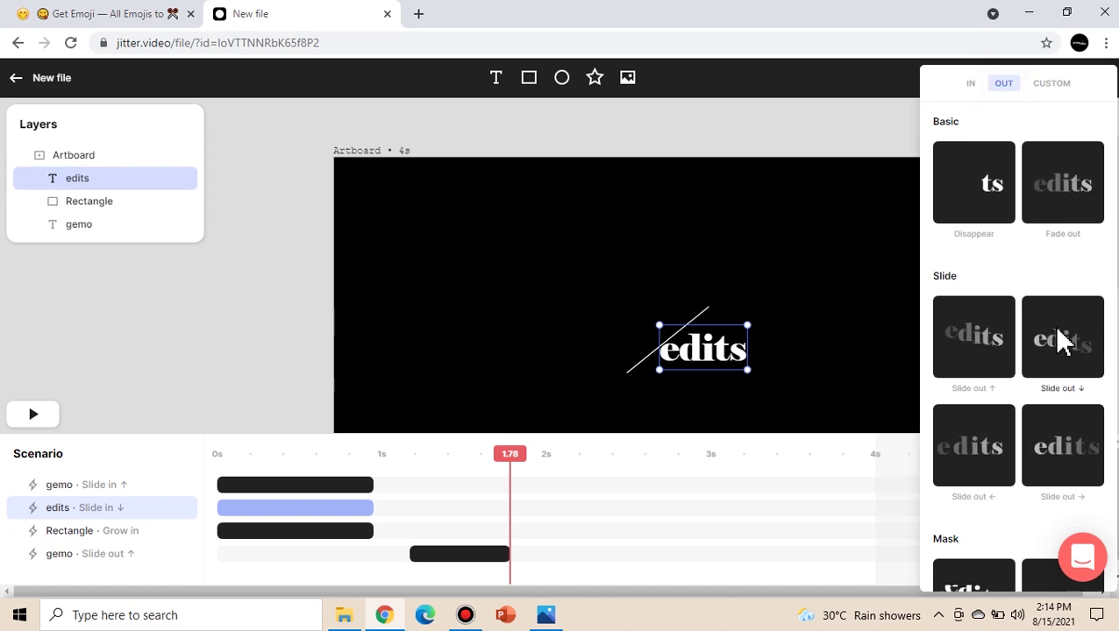
{"action": "left_click", "coordinate": [1076, 368]}
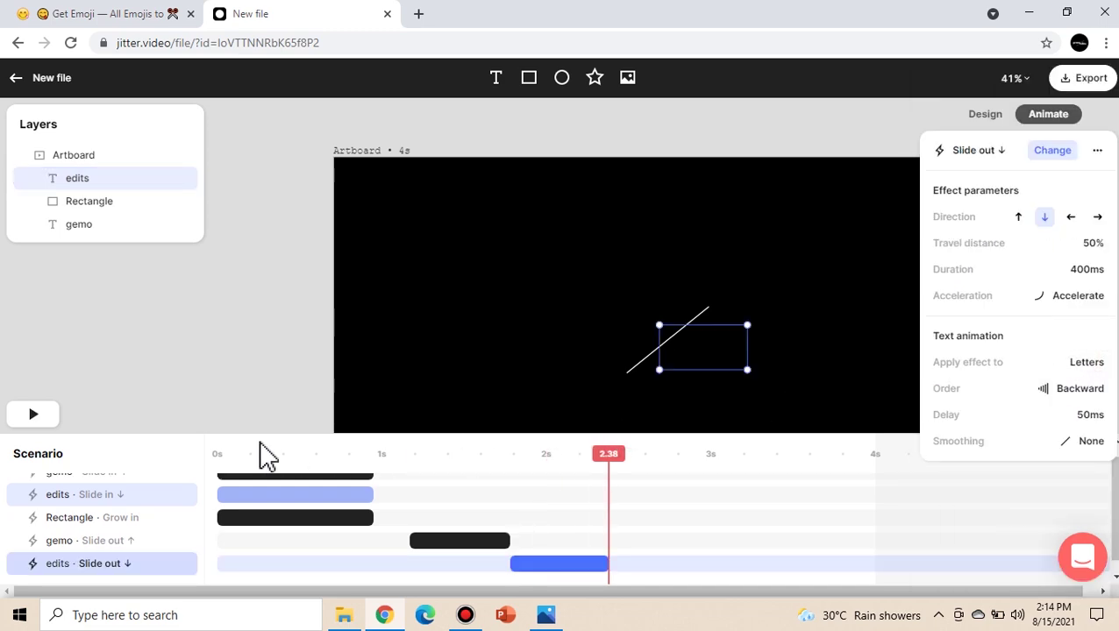
Add a Shrink out animation to the Rectangle line, starting at 2.38 s.
{"action": "left_click", "coordinate": [98, 208]}
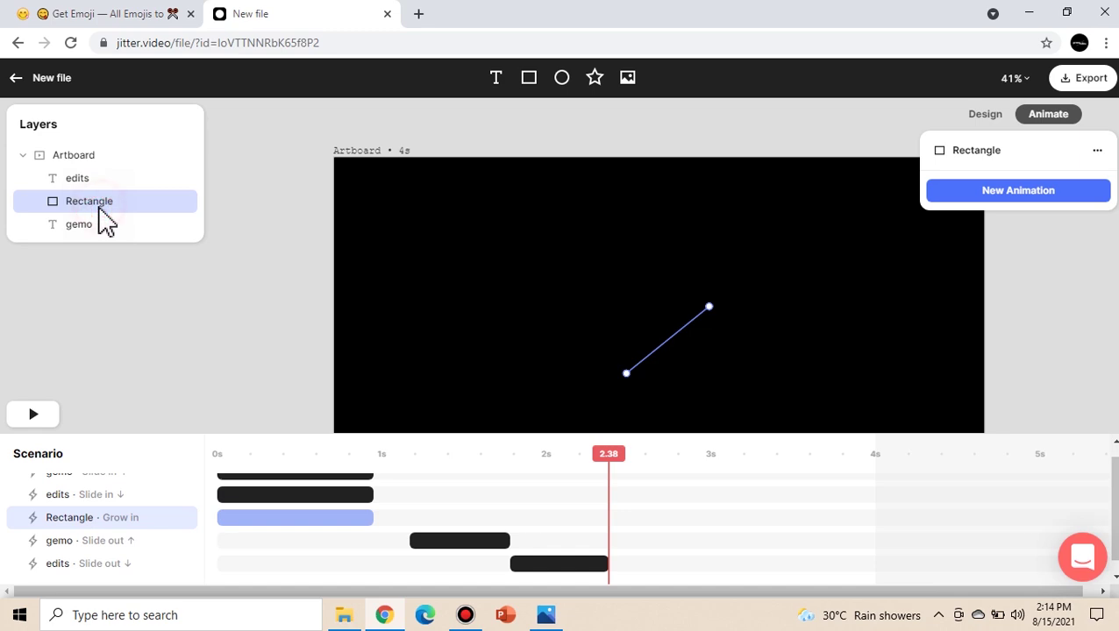
{"action": "left_click", "coordinate": [1026, 190]}
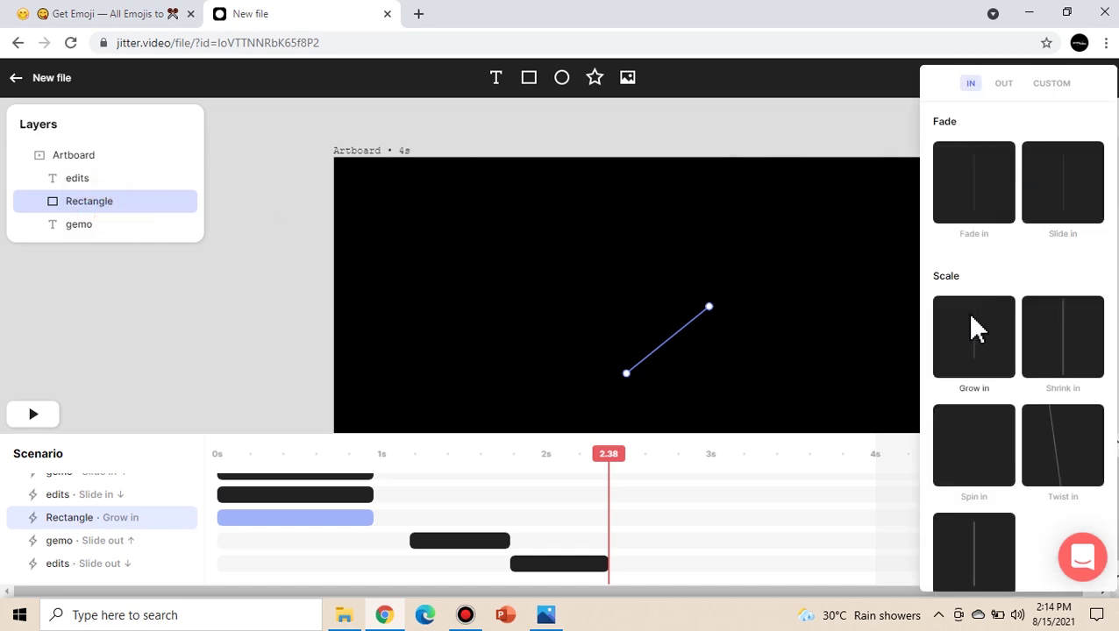
{"action": "left_click", "coordinate": [1004, 83]}
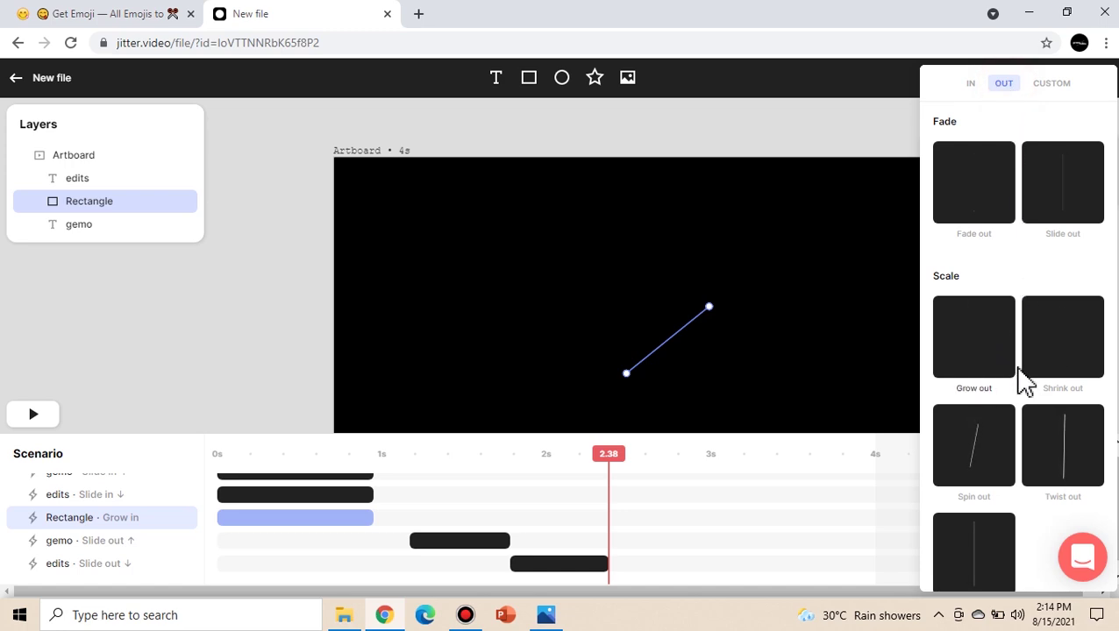
{"action": "left_click", "coordinate": [1083, 333]}
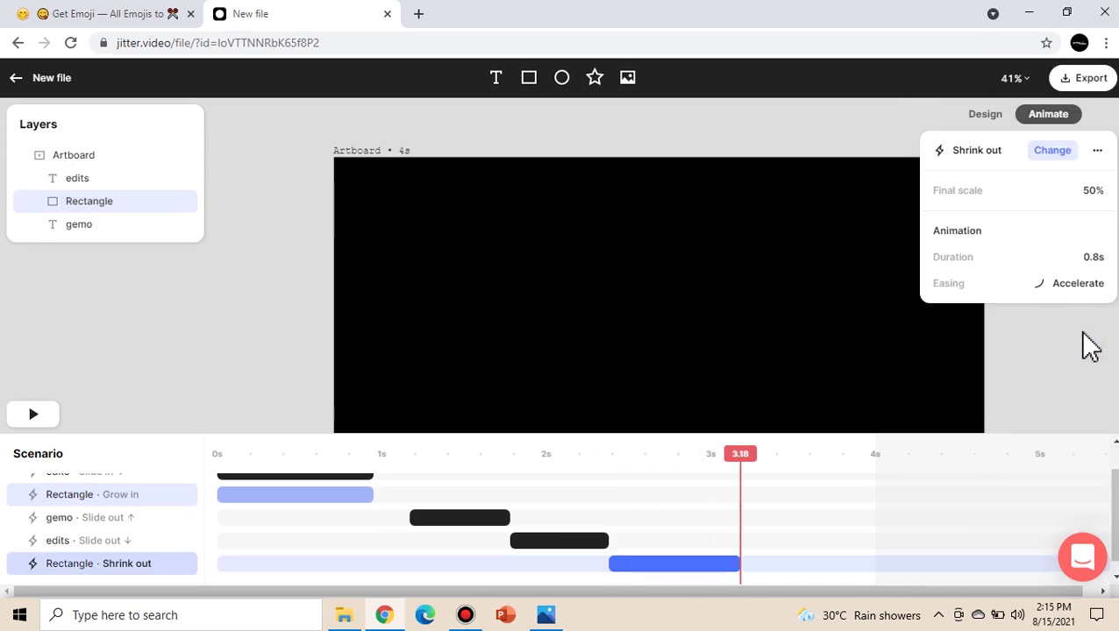
Align the "edits" Slide out and the Rectangle's Shrink out with the "gemo" Slide out, running from 1.17 s to 1.78 s.
{"action": "left_click", "coordinate": [437, 517]}
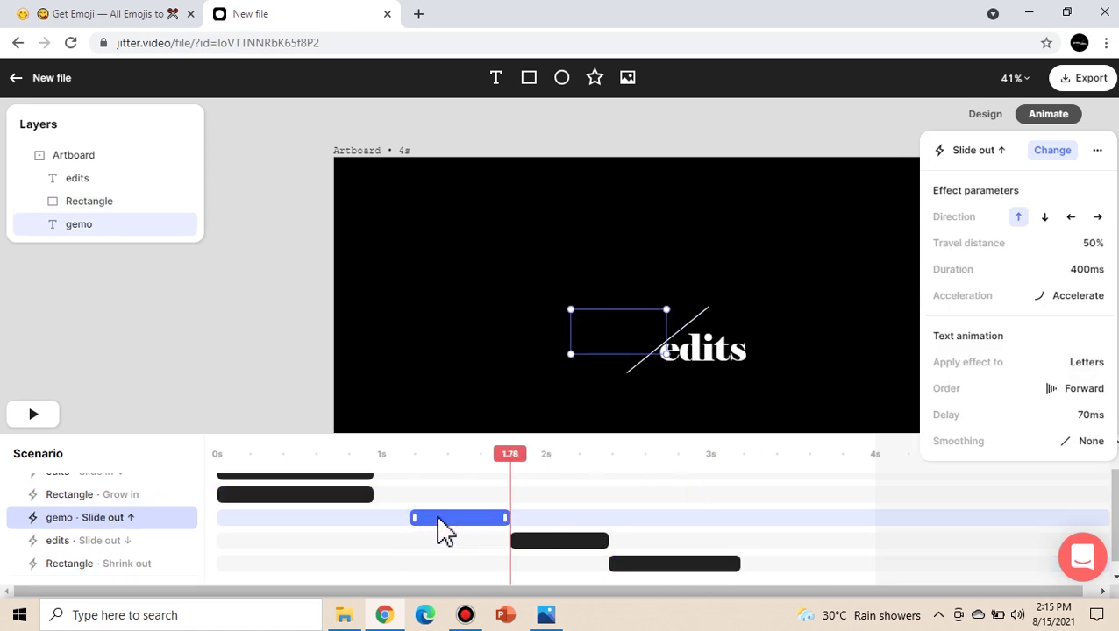
{"action": "left_click_drag", "start_coordinate": [566, 555], "coordinate": [465, 555]}
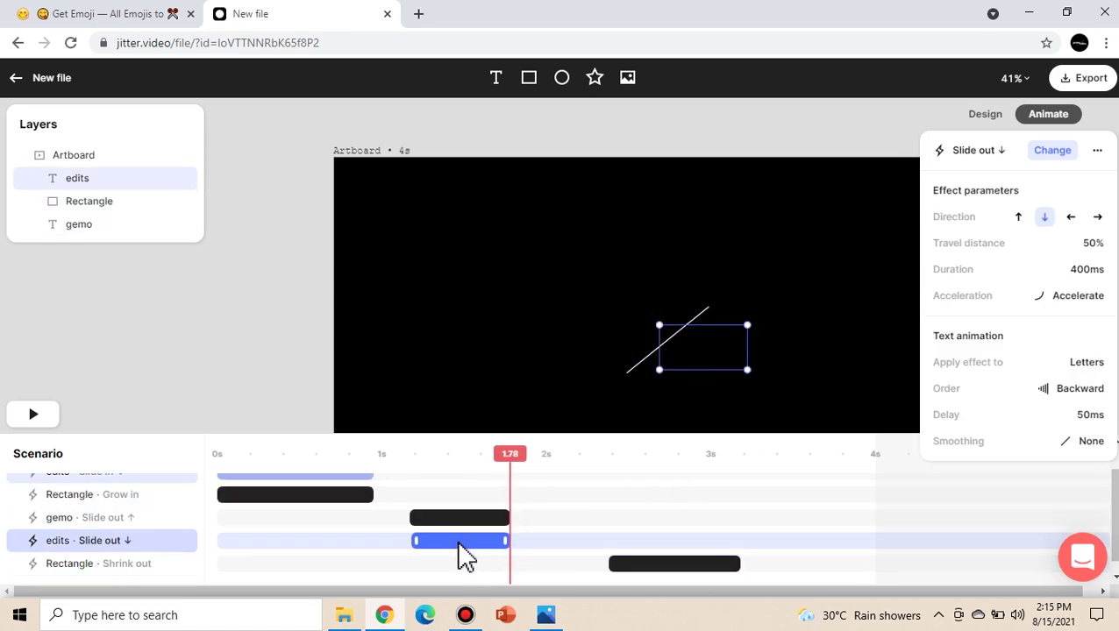
{"action": "left_click_drag", "start_coordinate": [644, 574], "coordinate": [450, 577]}
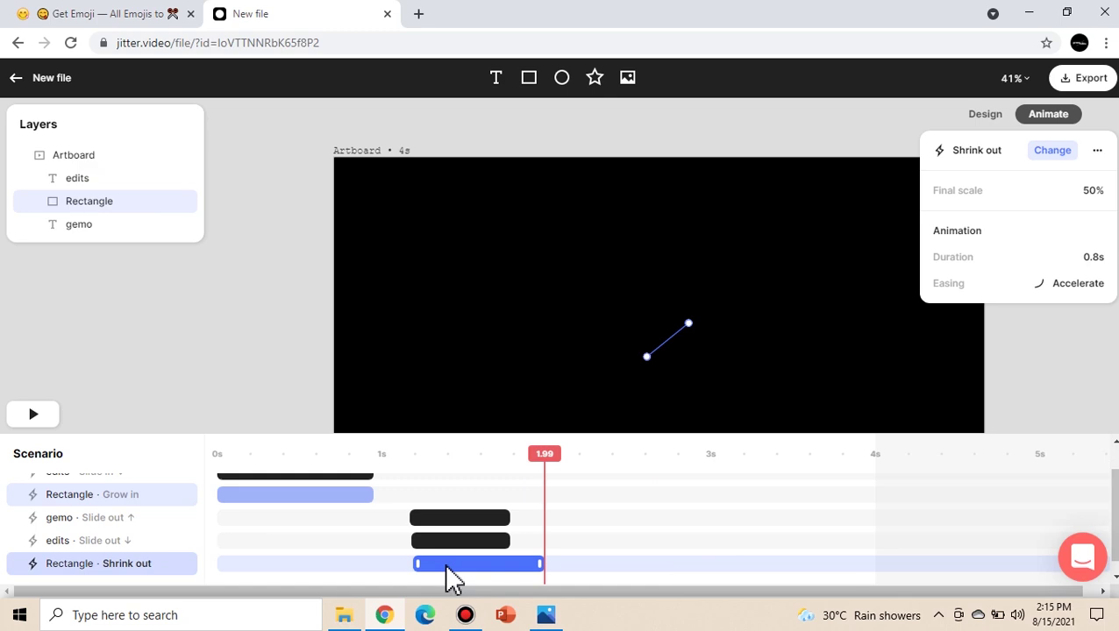
{"action": "left_click_drag", "start_coordinate": [530, 564], "coordinate": [501, 565]}
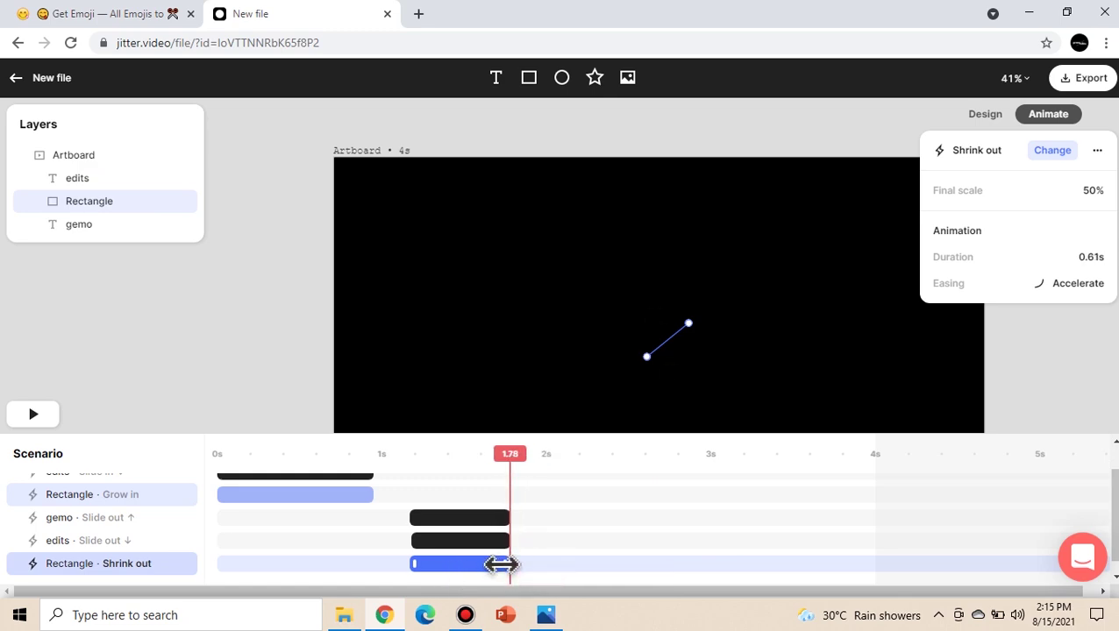
{"action": "left_click", "coordinate": [419, 541]}
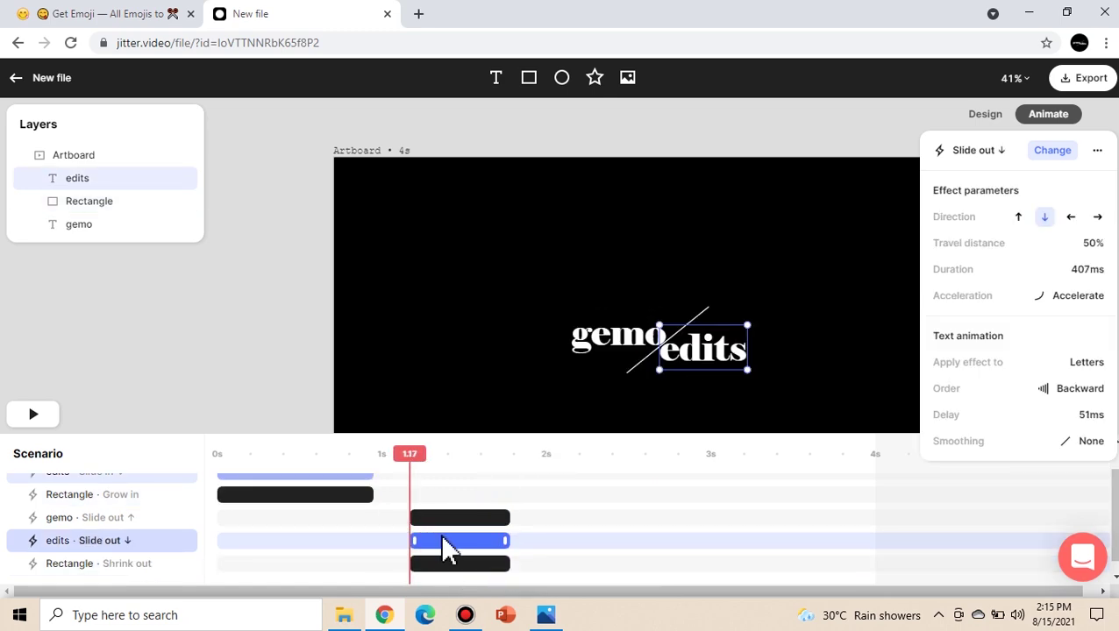
Rewind the timeline to 0 s and preview the logo animation with the artboard selected.
{"action": "left_click", "coordinate": [609, 536]}
{"action": "left_click_drag", "start_coordinate": [399, 471], "coordinate": [99, 471]}
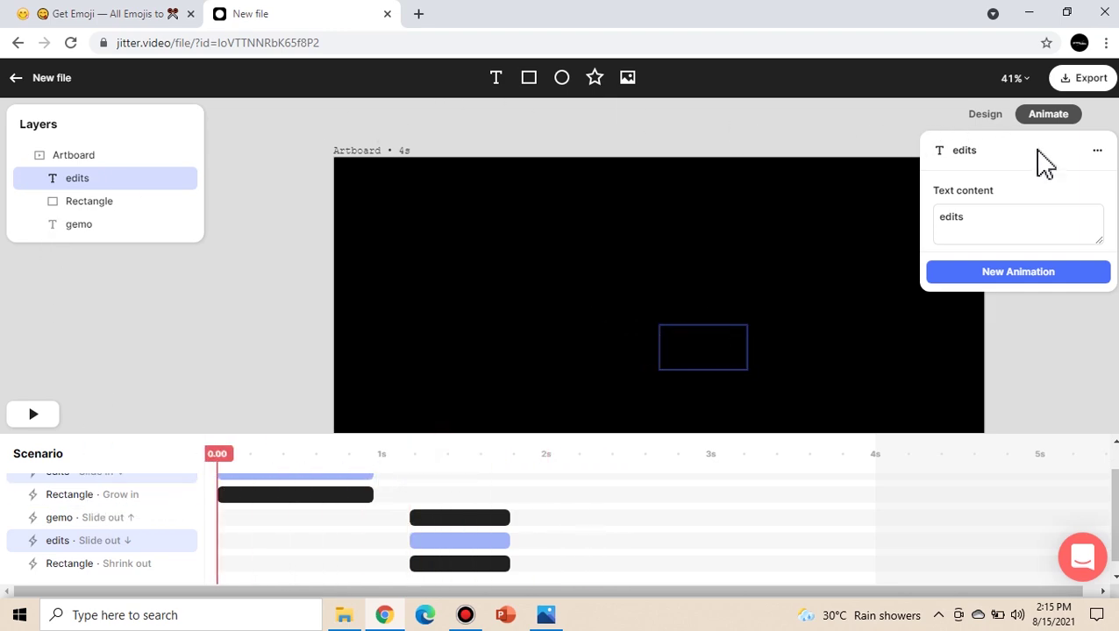
{"action": "left_click", "coordinate": [876, 140]}
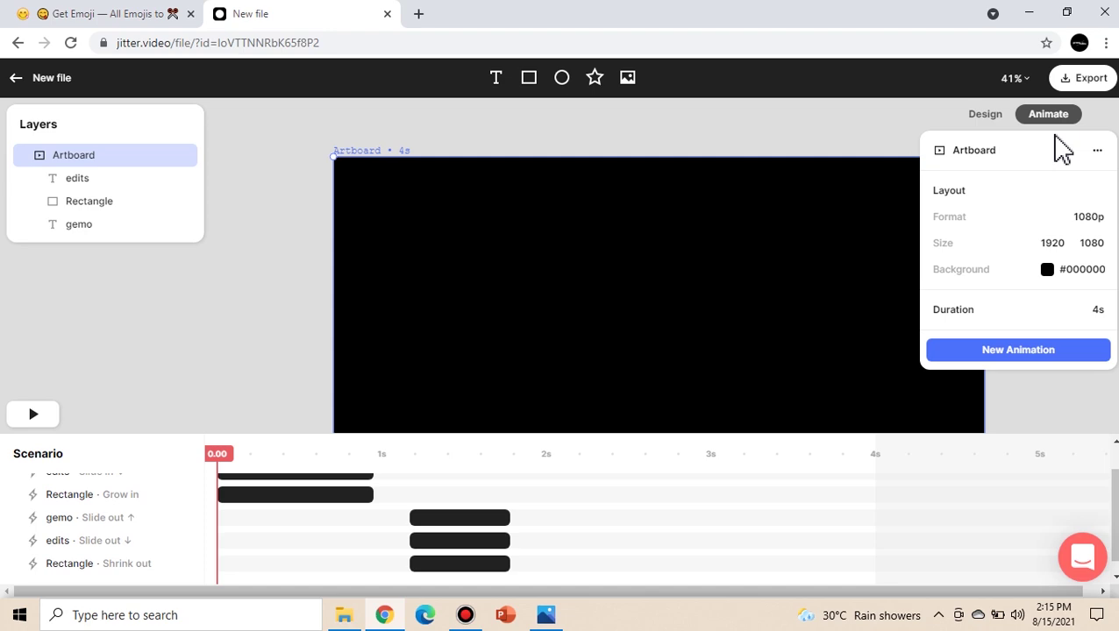
{"action": "left_click", "coordinate": [998, 115]}
{"action": "left_click", "coordinate": [1046, 114]}
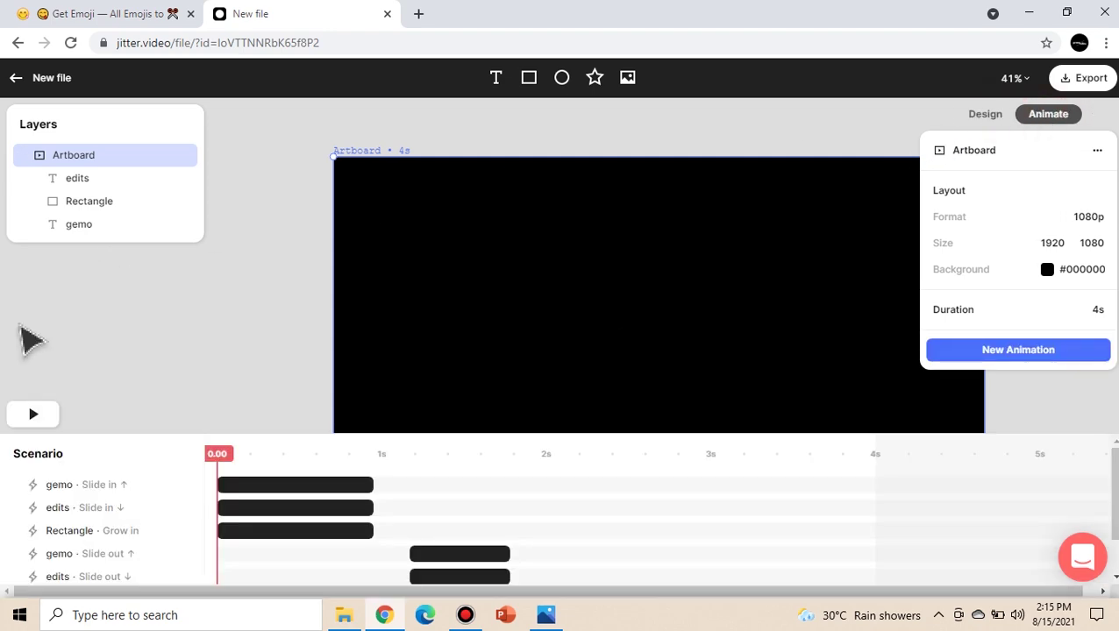
{"action": "left_click", "coordinate": [35, 414]}
{"action": "left_click", "coordinate": [37, 415]}
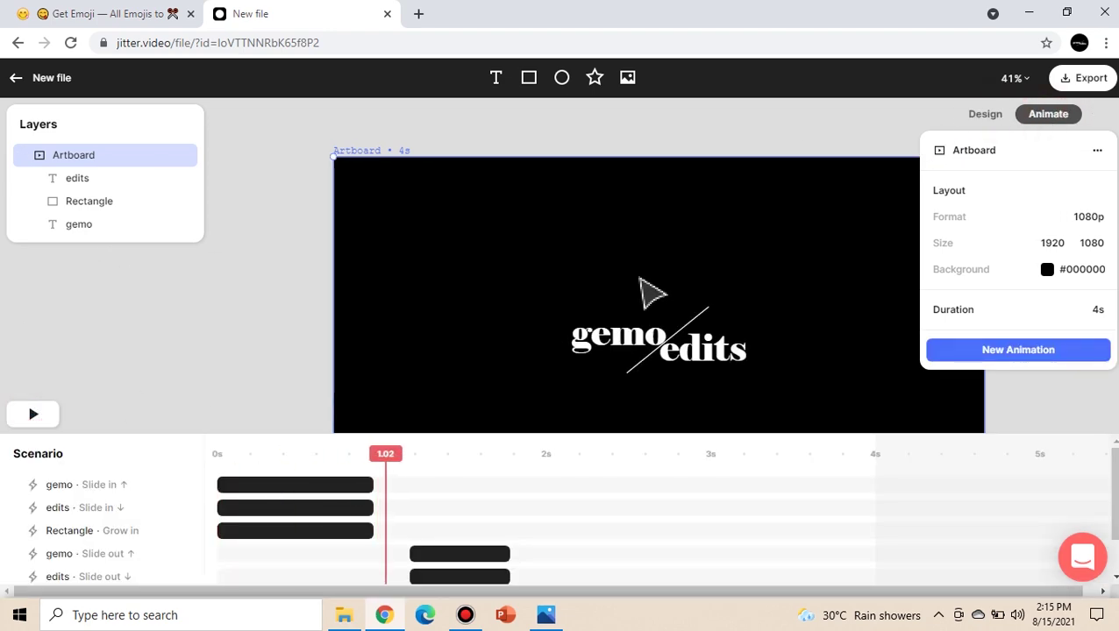
{"action": "left_click", "coordinate": [865, 348]}
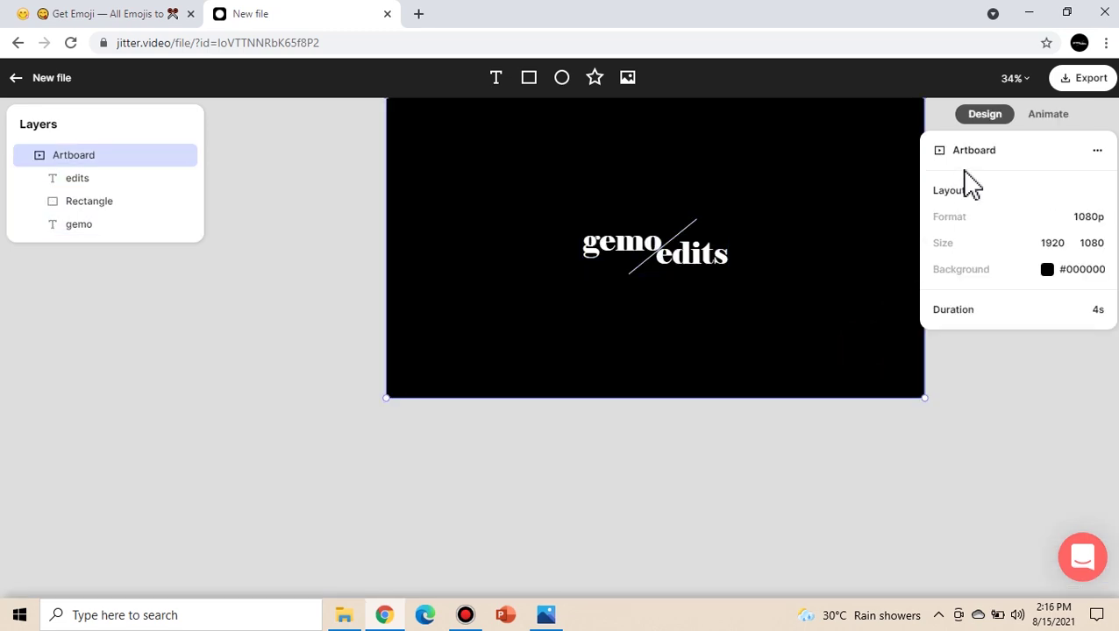
Export the logo animation as a 720p video (1280×720) and download it.
{"action": "left_click", "coordinate": [1048, 115]}
{"action": "left_click", "coordinate": [1086, 81]}
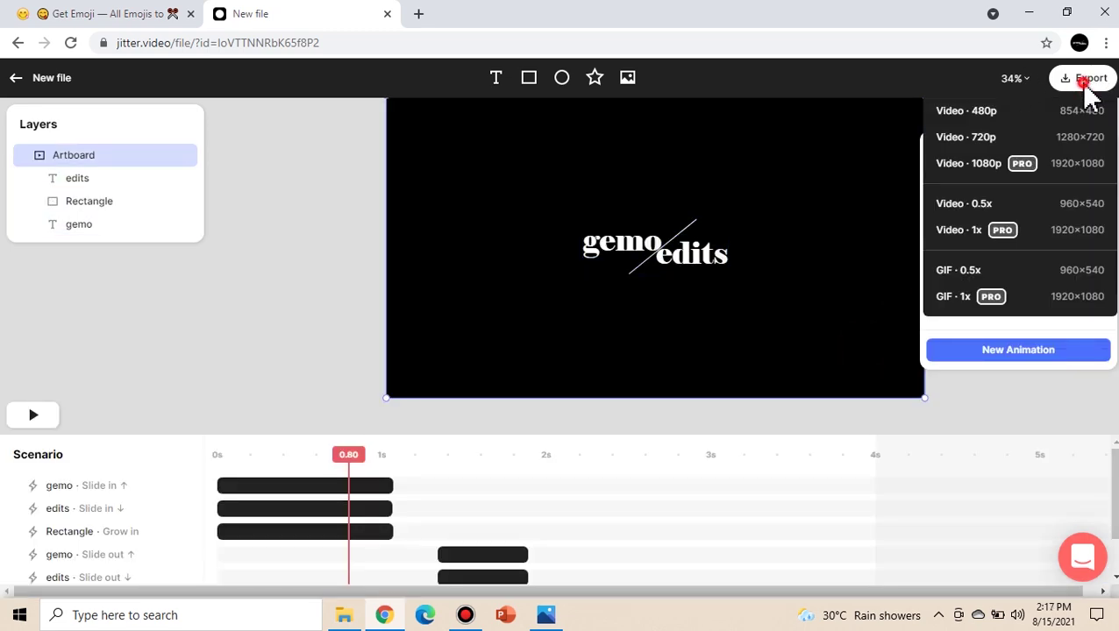
{"action": "left_click", "coordinate": [973, 141]}
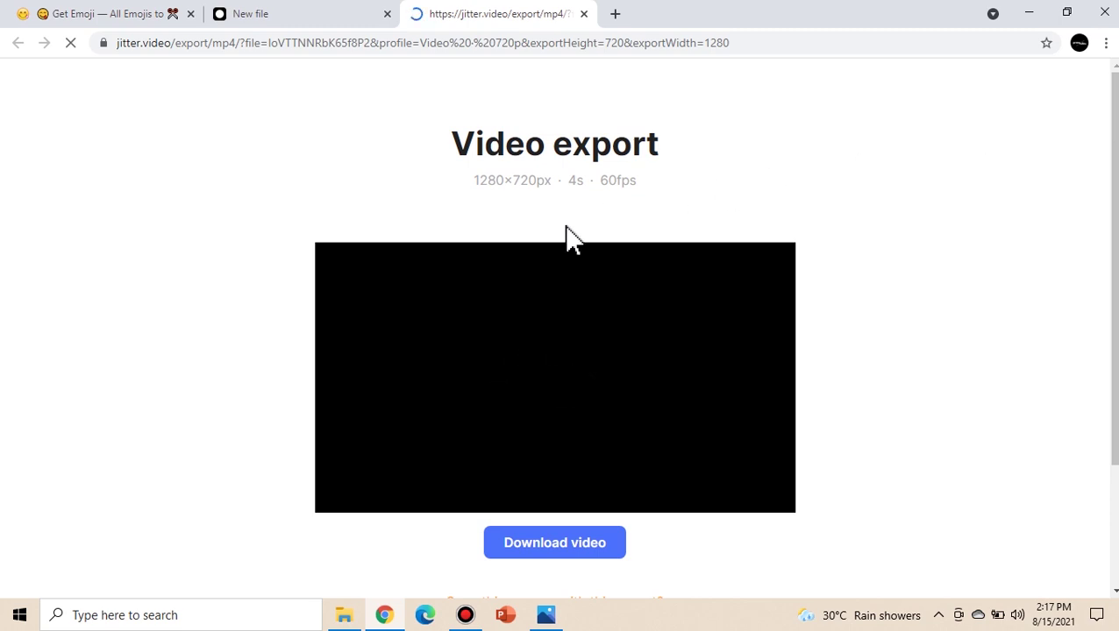
{"action": "left_click", "coordinate": [566, 546]}
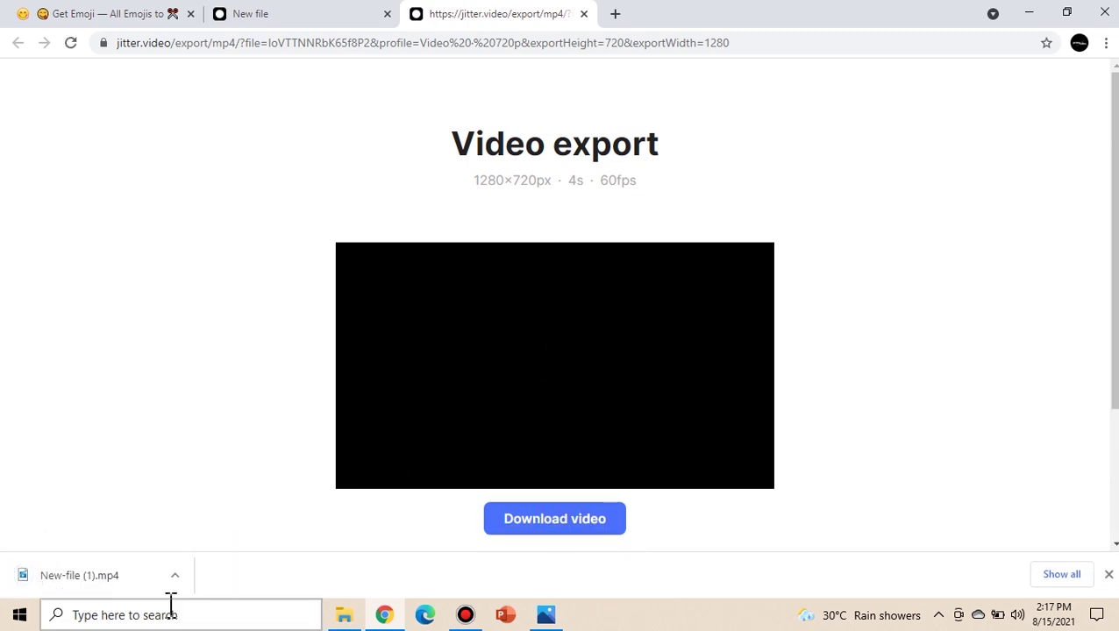
Open the downloaded New-file (1).mp4, watch the logo animation play, and close the video player.
{"action": "left_click", "coordinate": [62, 577]}
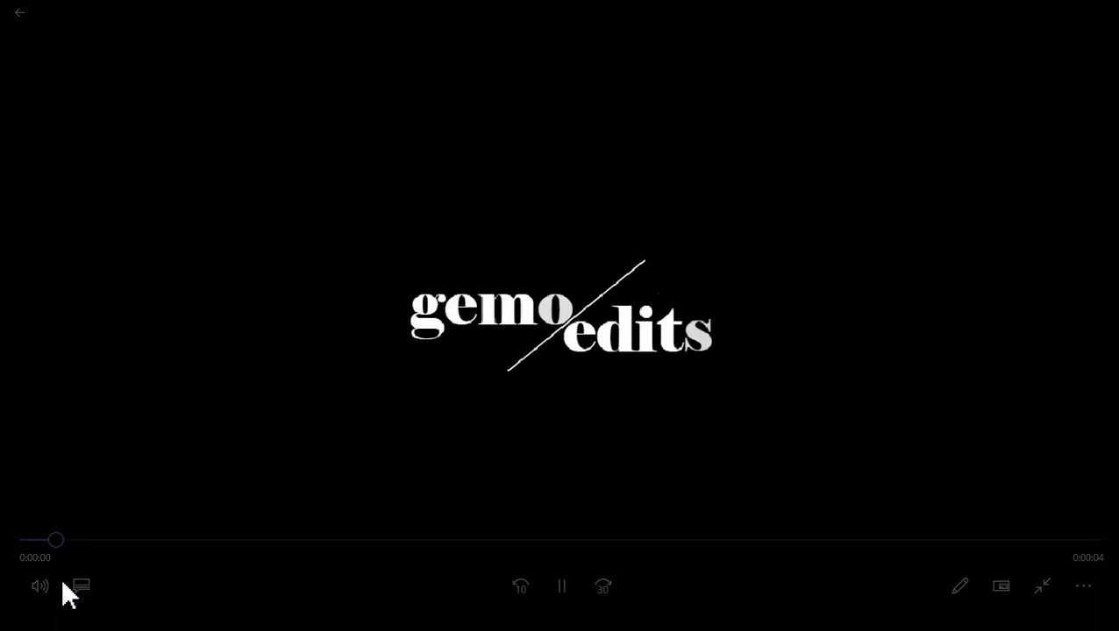
{"action": "mouse_move", "coordinate": [352, 579]}
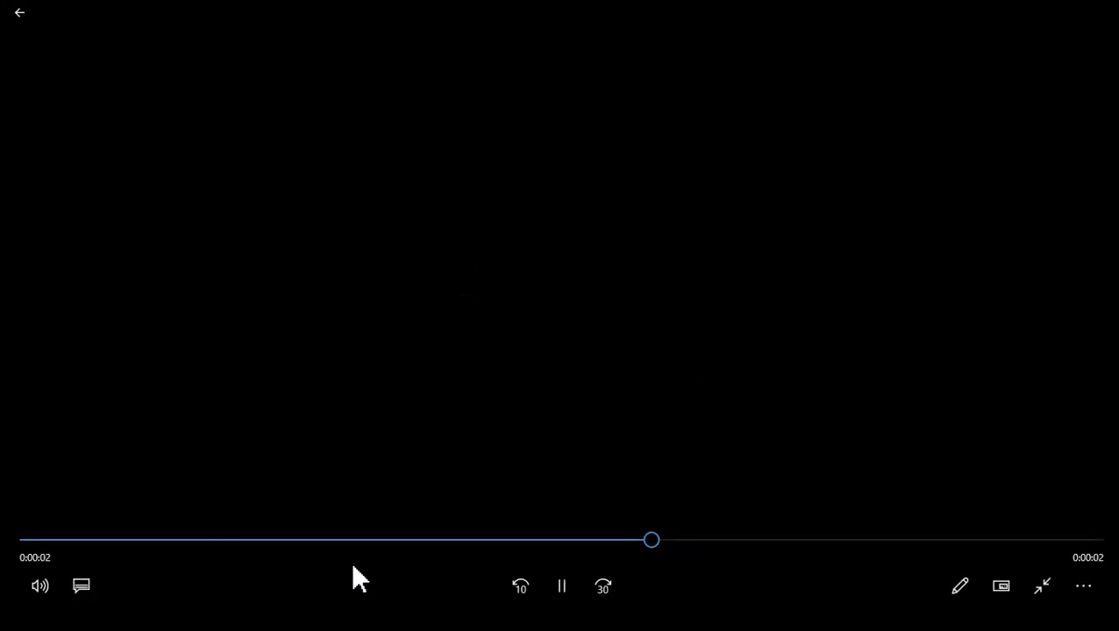
{"action": "left_click", "coordinate": [568, 583]}
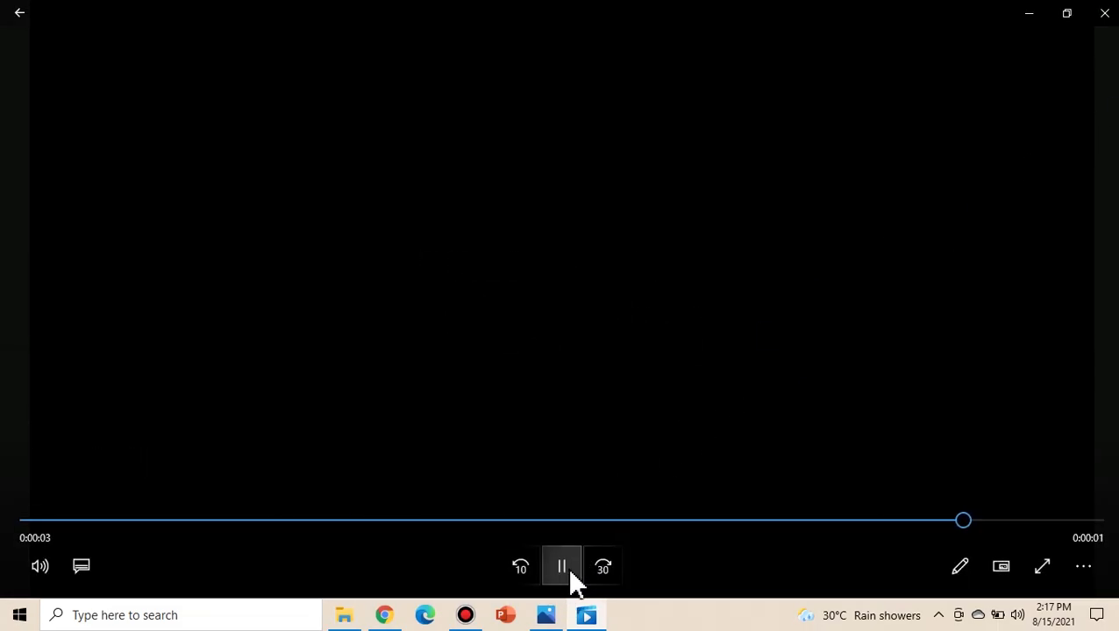
{"action": "left_click", "coordinate": [564, 570]}
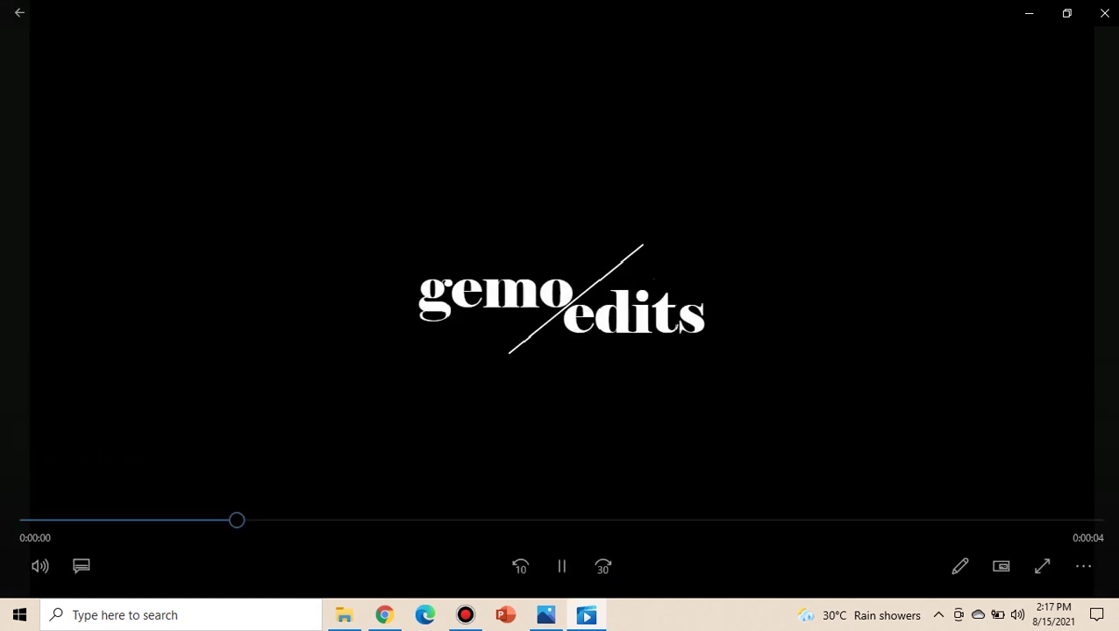
{"action": "left_click", "coordinate": [1104, 13]}
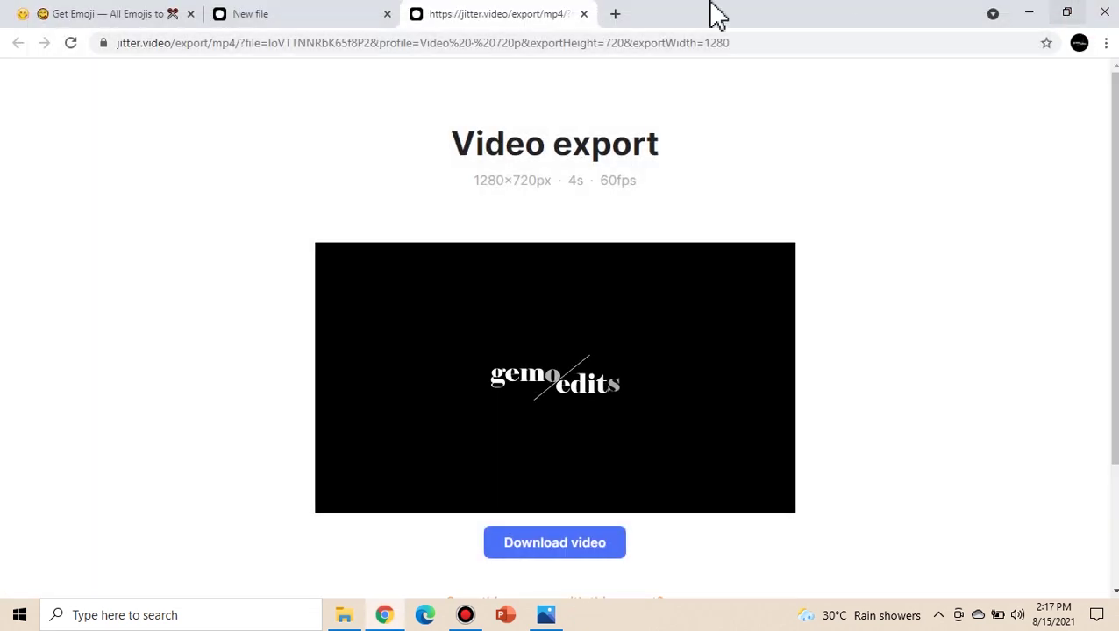
Return from the logo project to the Files list and rename "New file" as "intro".
{"action": "left_click", "coordinate": [271, 13]}
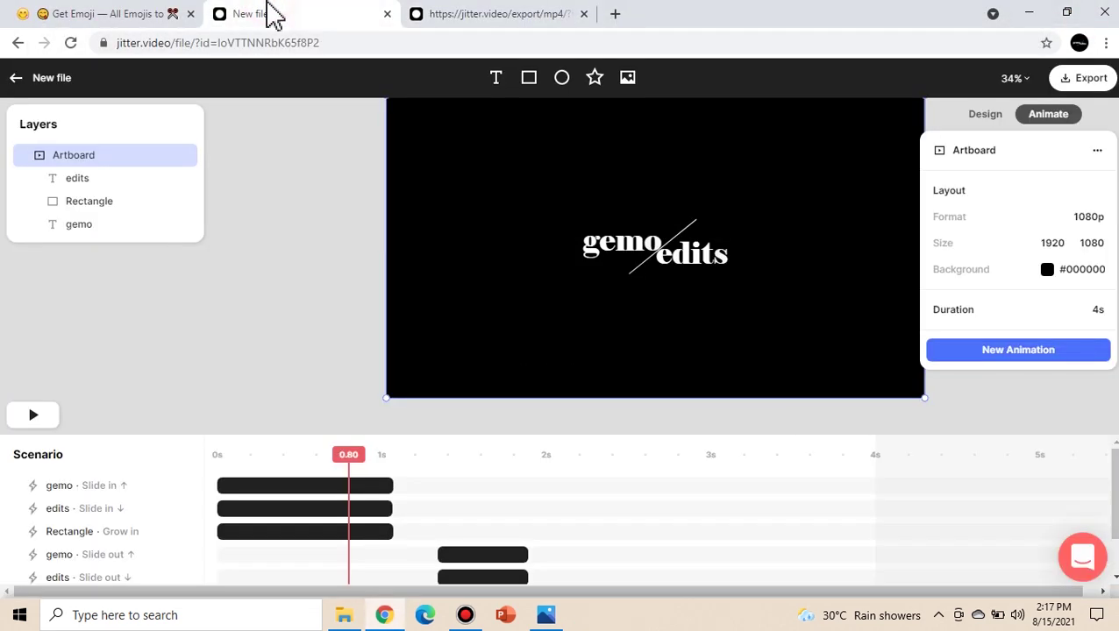
{"action": "left_click", "coordinate": [17, 81]}
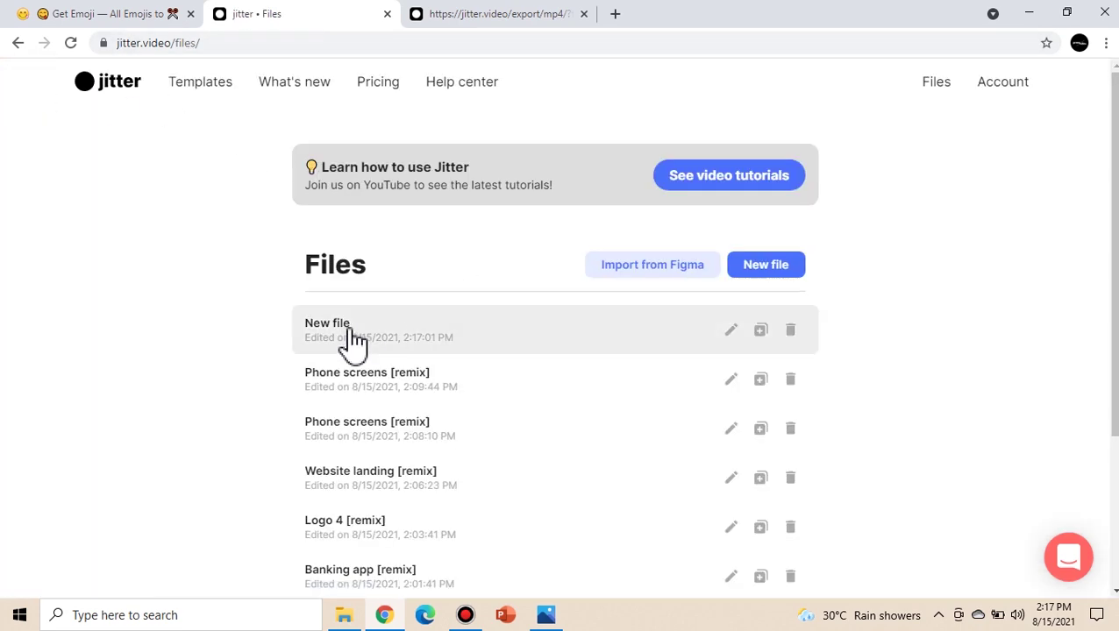
{"action": "left_click", "coordinate": [733, 332]}
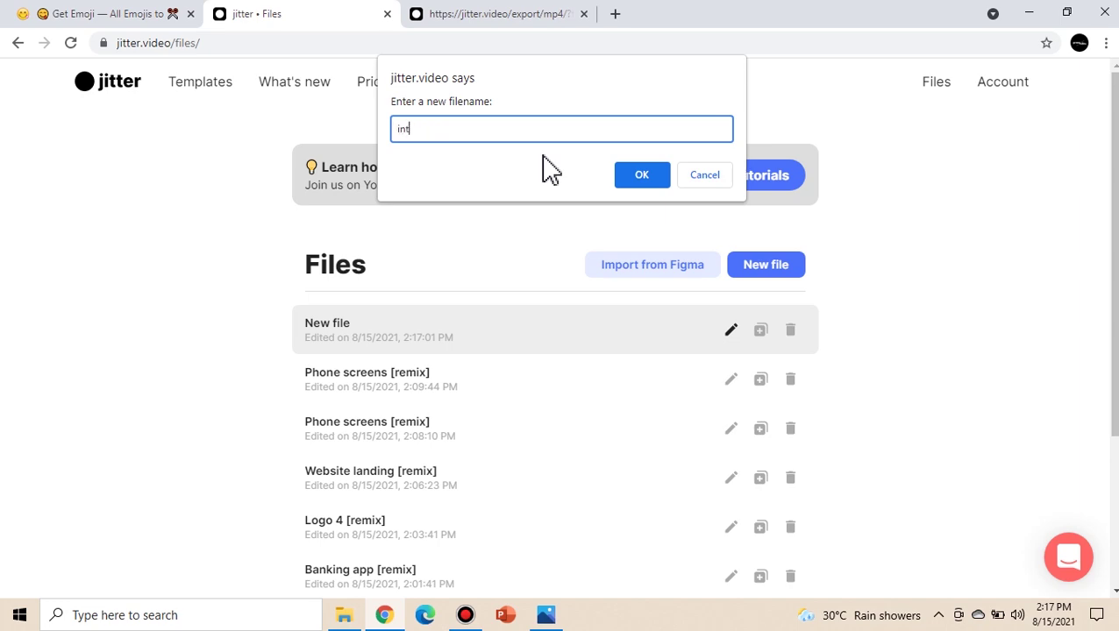
{"action": "left_click", "coordinate": [641, 176]}
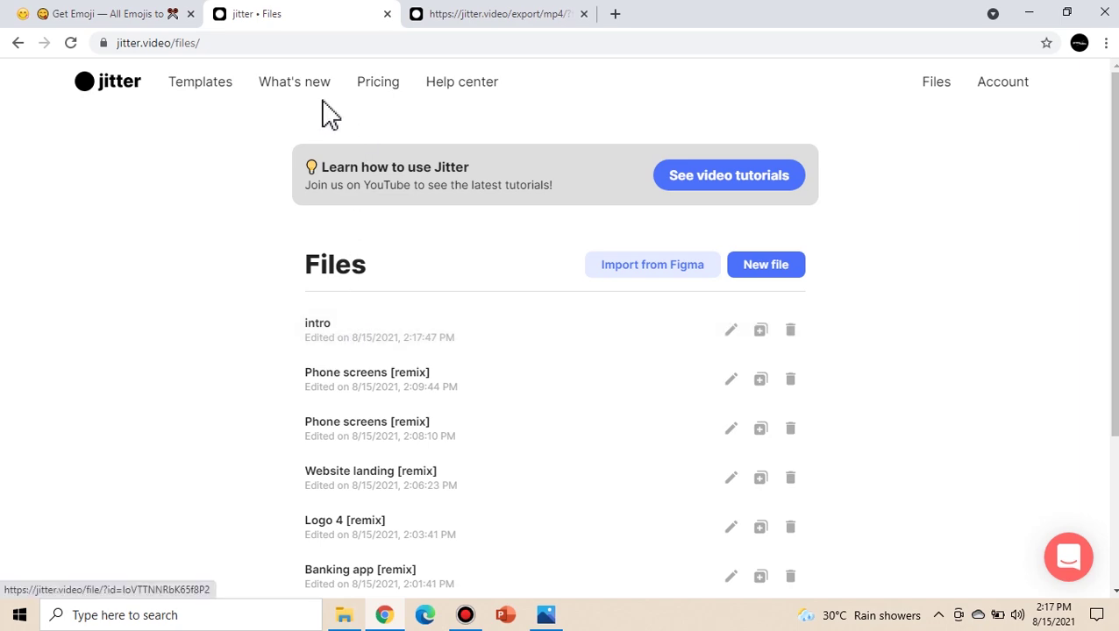
Open the Jitter home page and look through its content.
{"action": "left_click", "coordinate": [109, 88]}
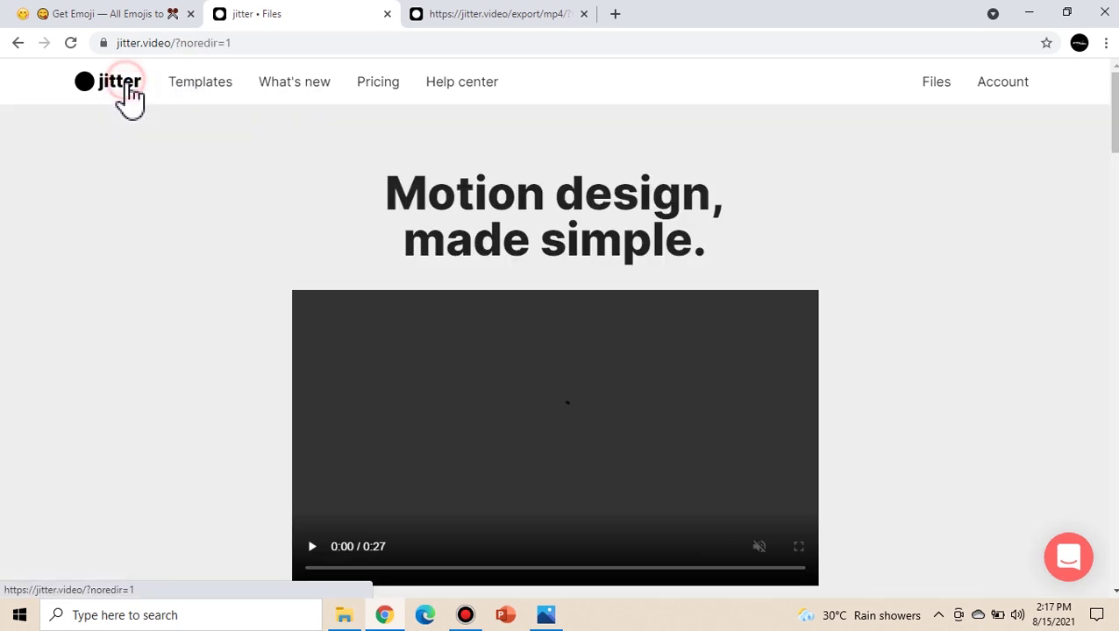
{"action": "scroll", "coordinate": [900, 283], "scroll_direction": "down", "scroll_amount": 6}
{"action": "scroll", "coordinate": [899, 283], "scroll_direction": "up", "scroll_amount": 5}
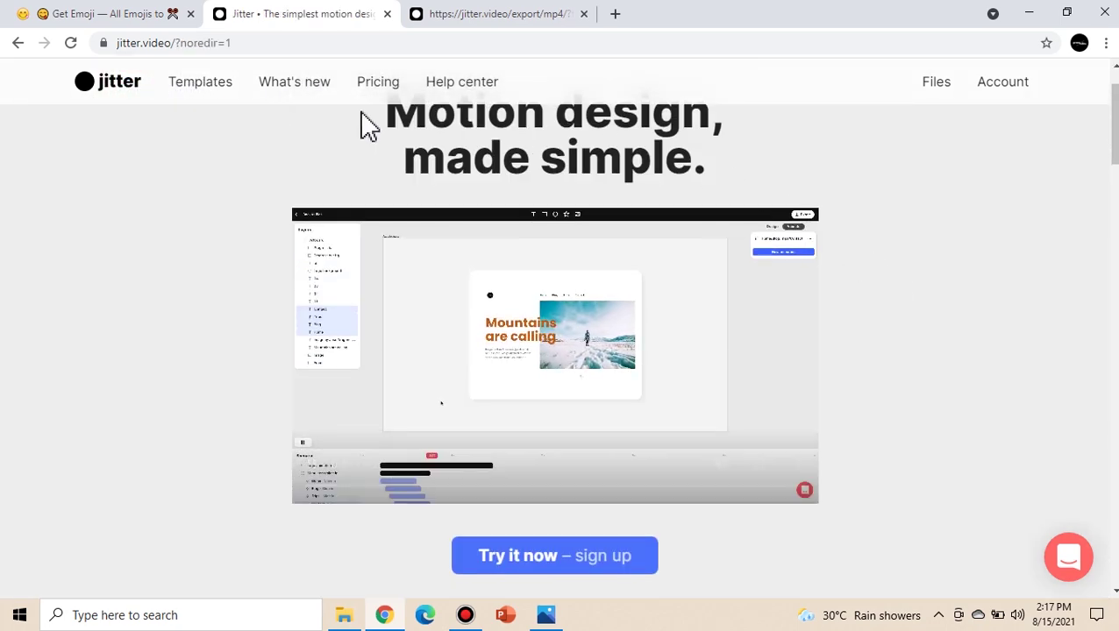